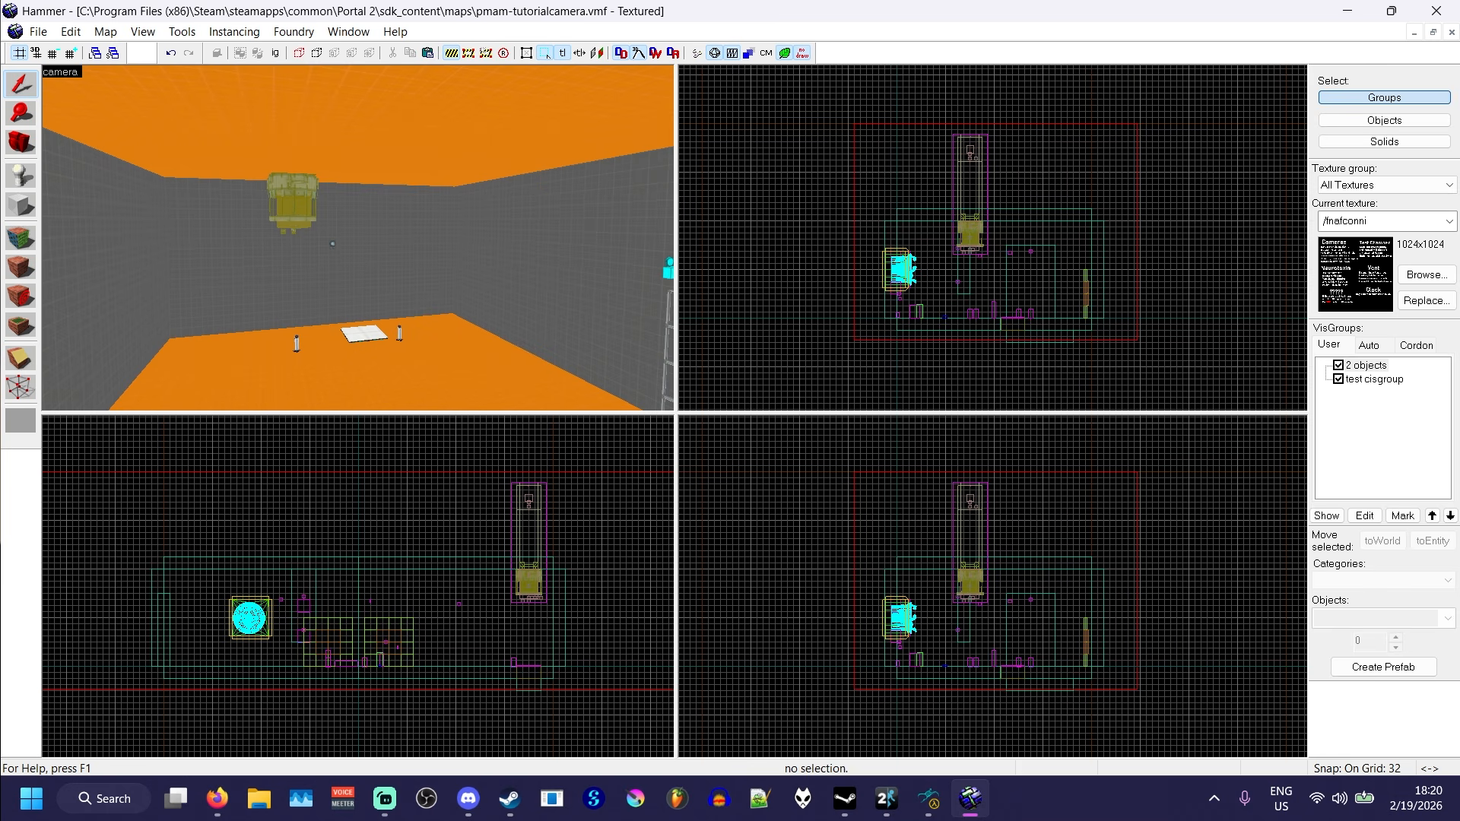
# - Place a point_viewcontrol entity on the wall high in the room's corner
pyautogui.press('z')
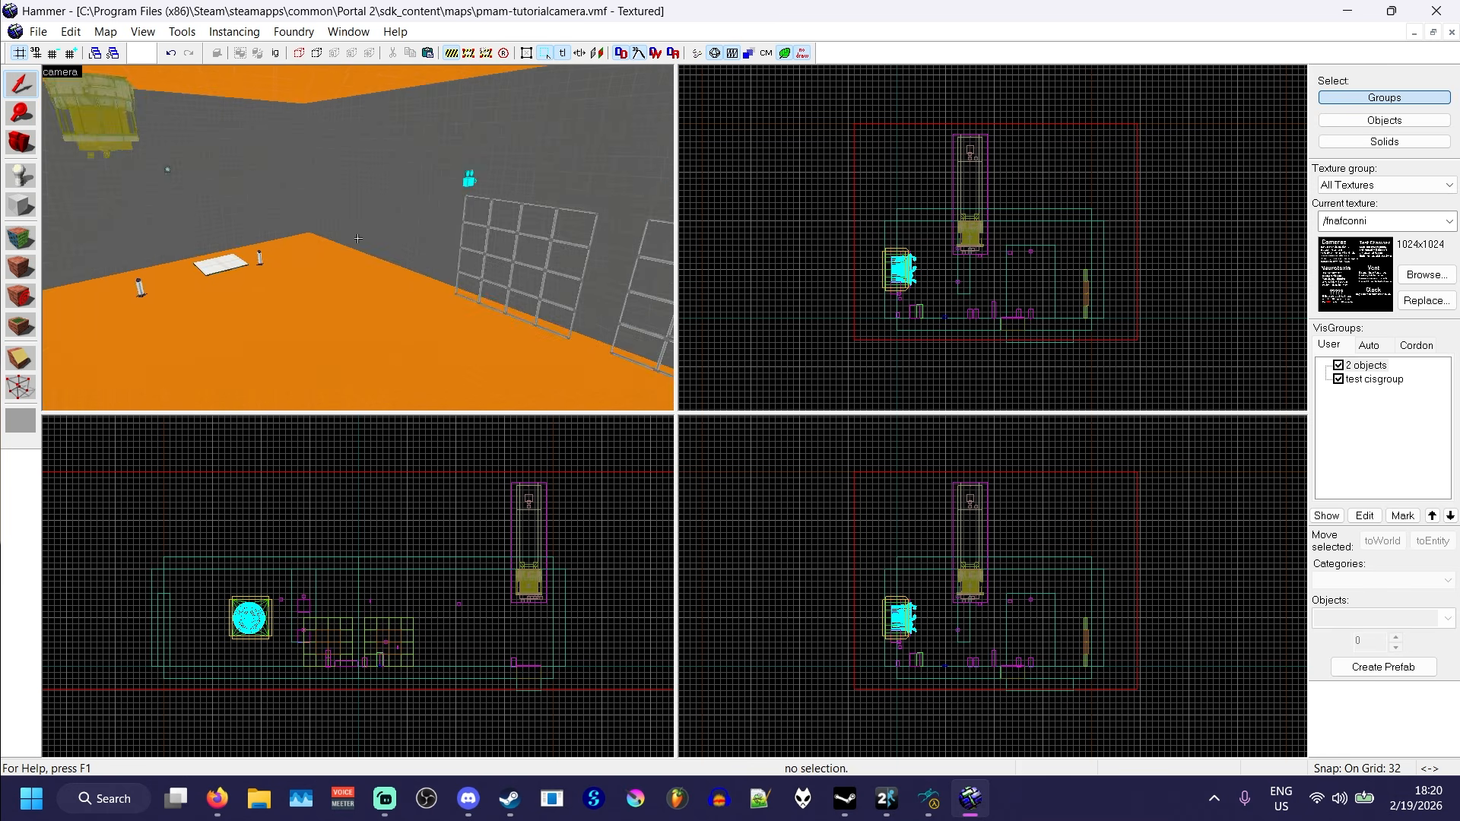
pyautogui.press('d')
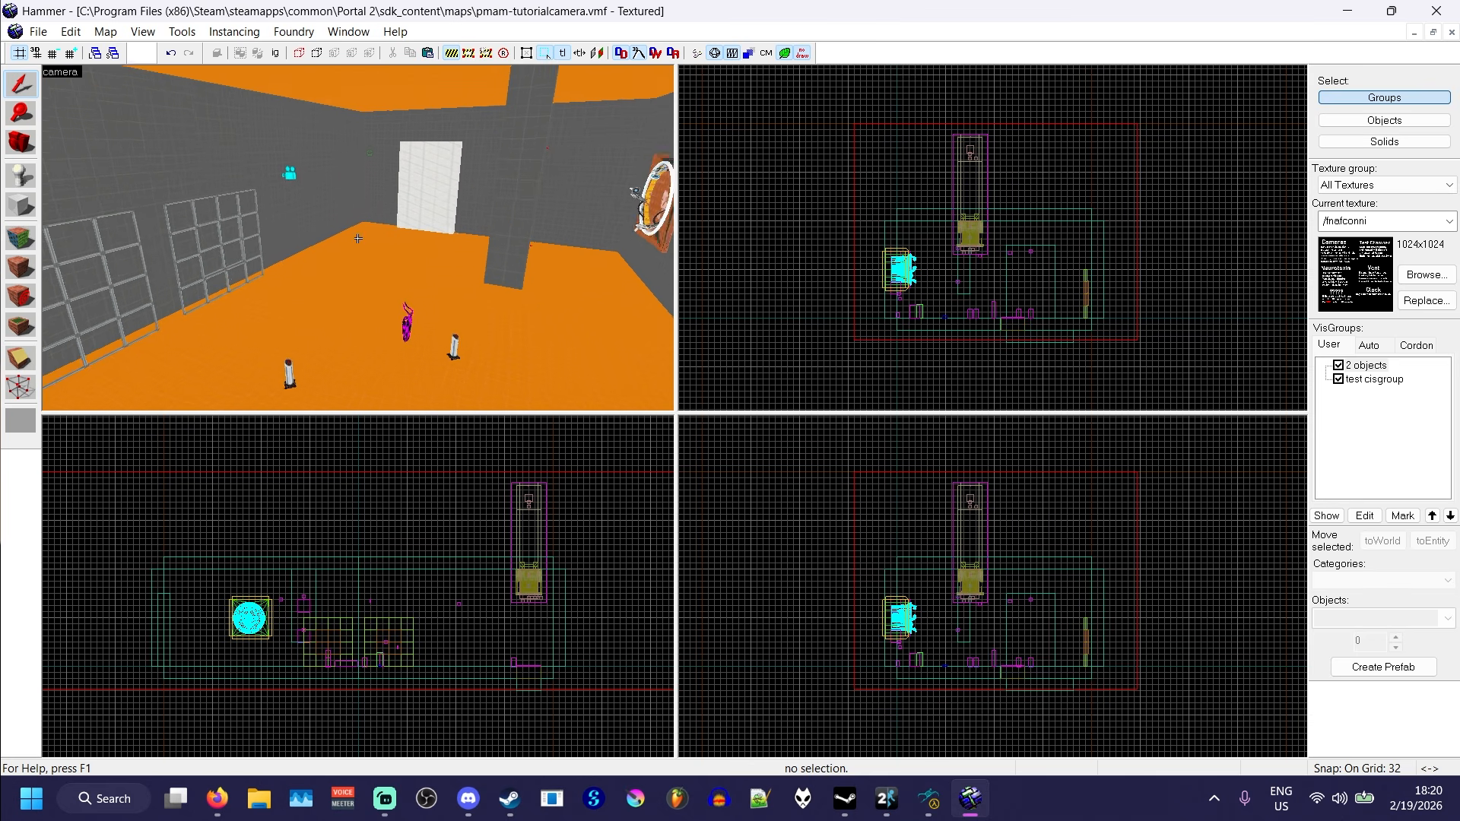
pyautogui.press('a')
pyautogui.hotkey('shift', 'e')
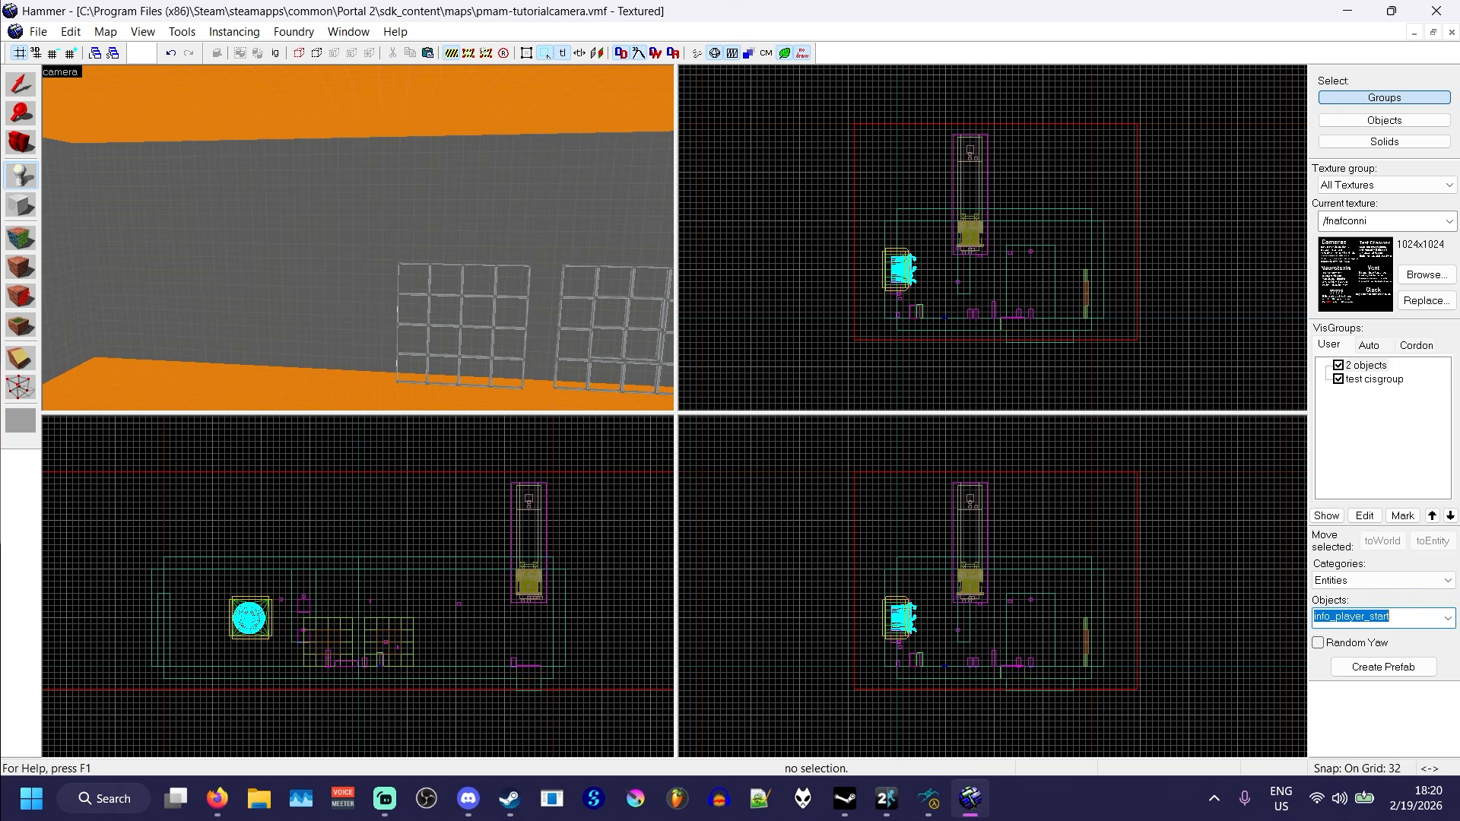
pyautogui.write('point_viewcontrol')
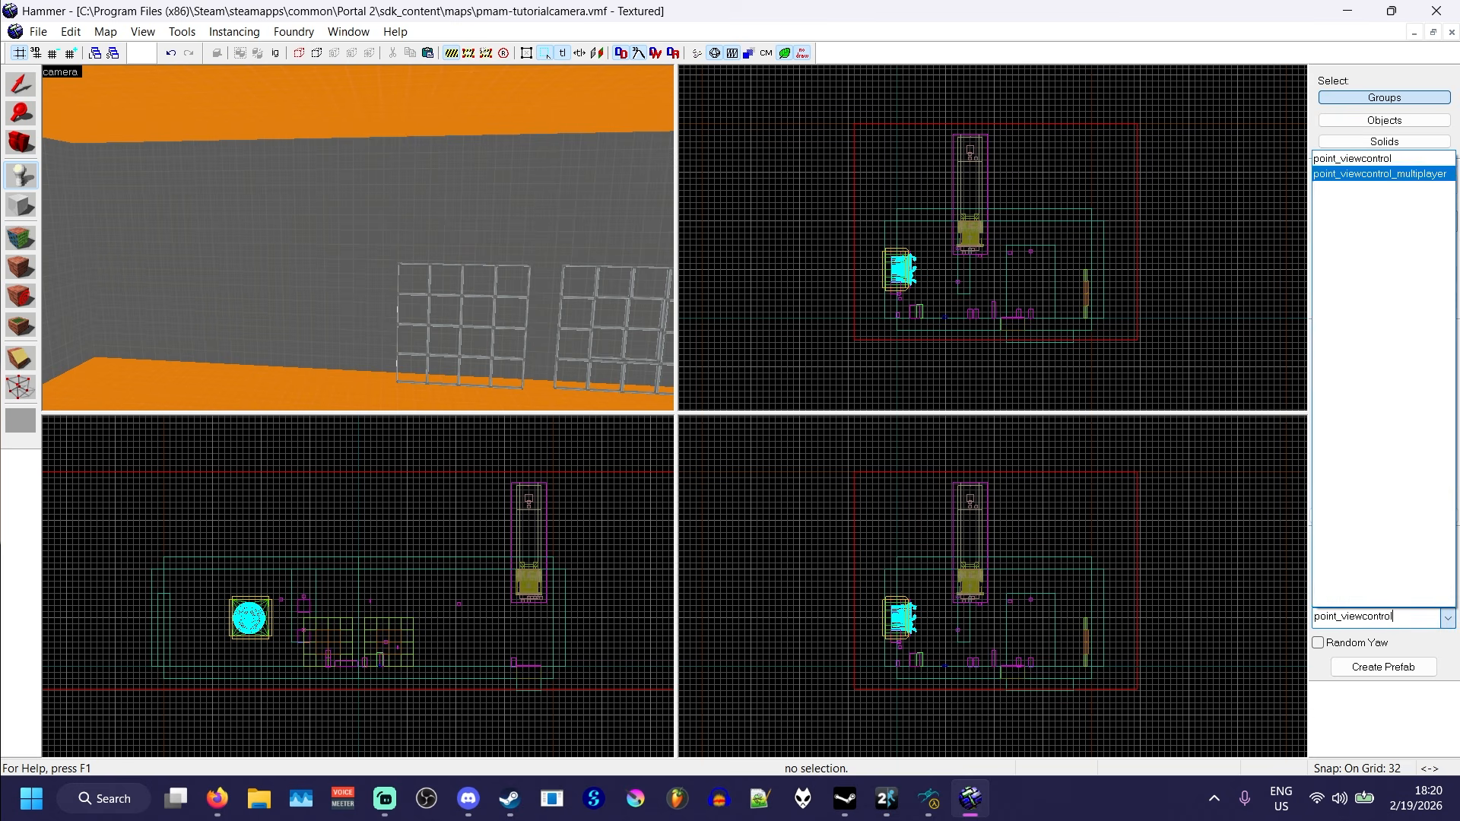
pyautogui.press('Return')
pyautogui.press('w')
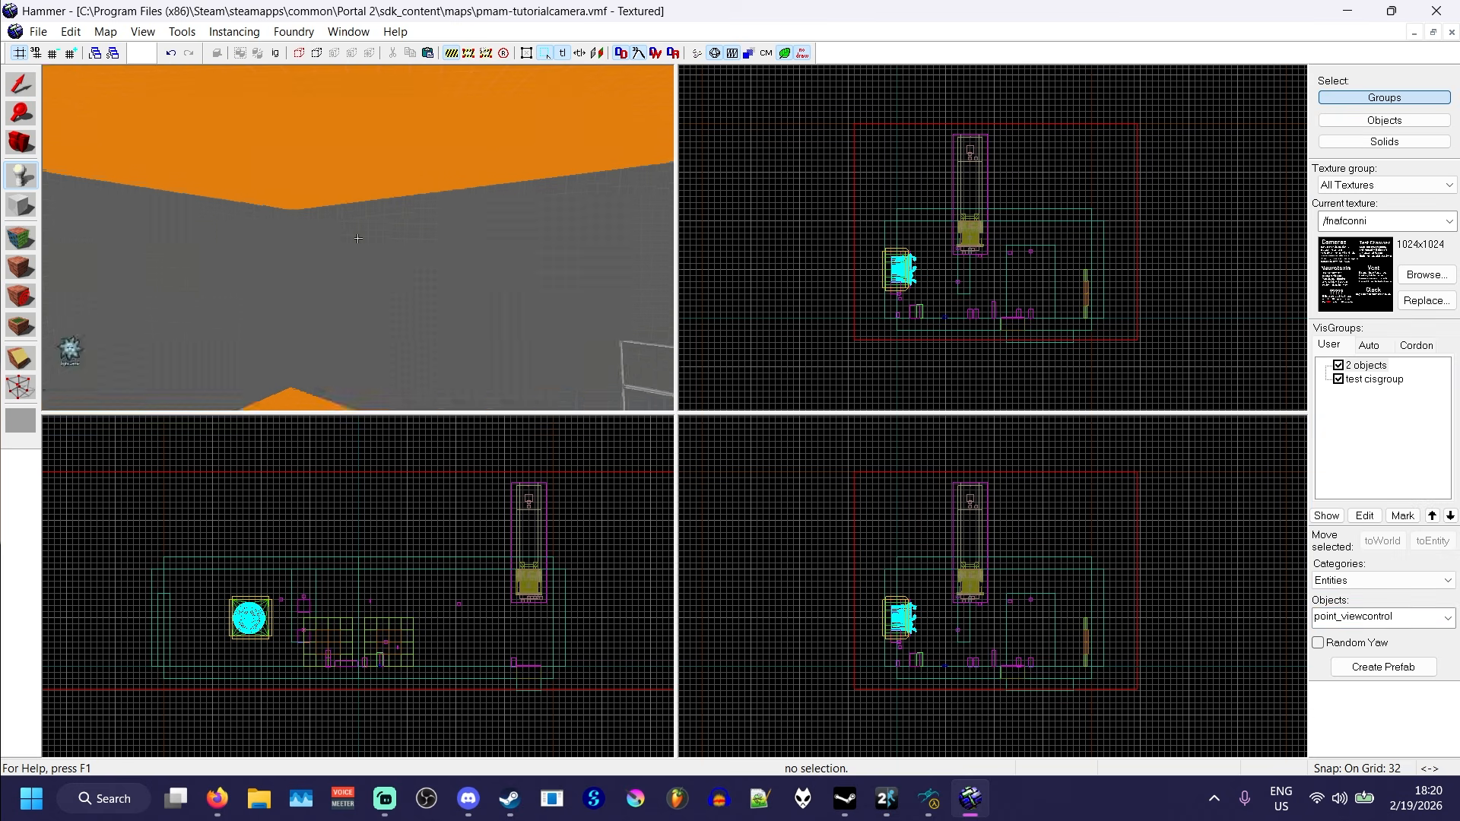
pyautogui.click(357, 238)
pyautogui.hotkey('shift', 's')
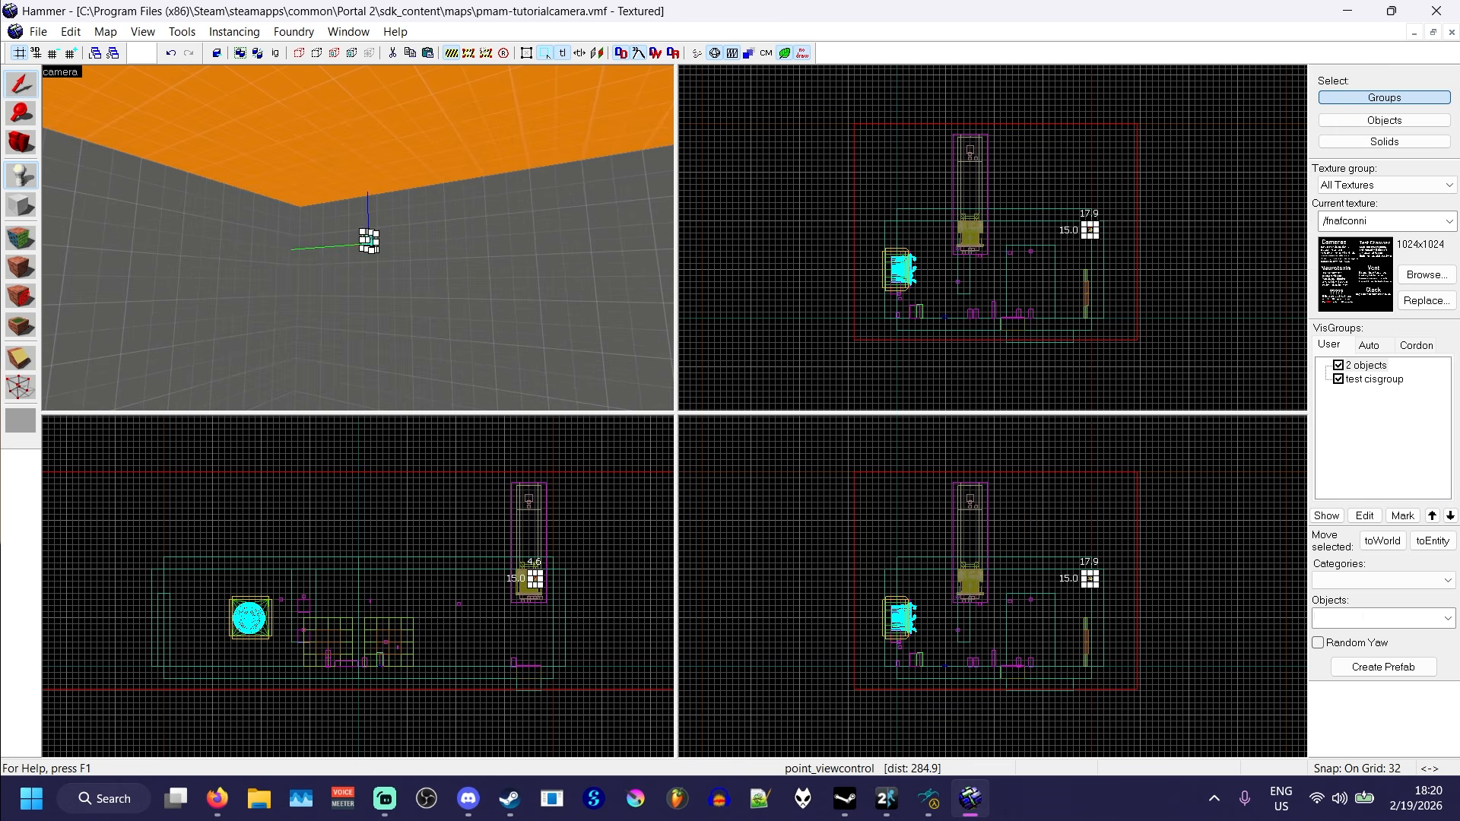
# - Rotate the point_viewcontrol camera to pitch 15 and yaw 270 so it looks slightly down into the room
pyautogui.press('w')
pyautogui.press('s')
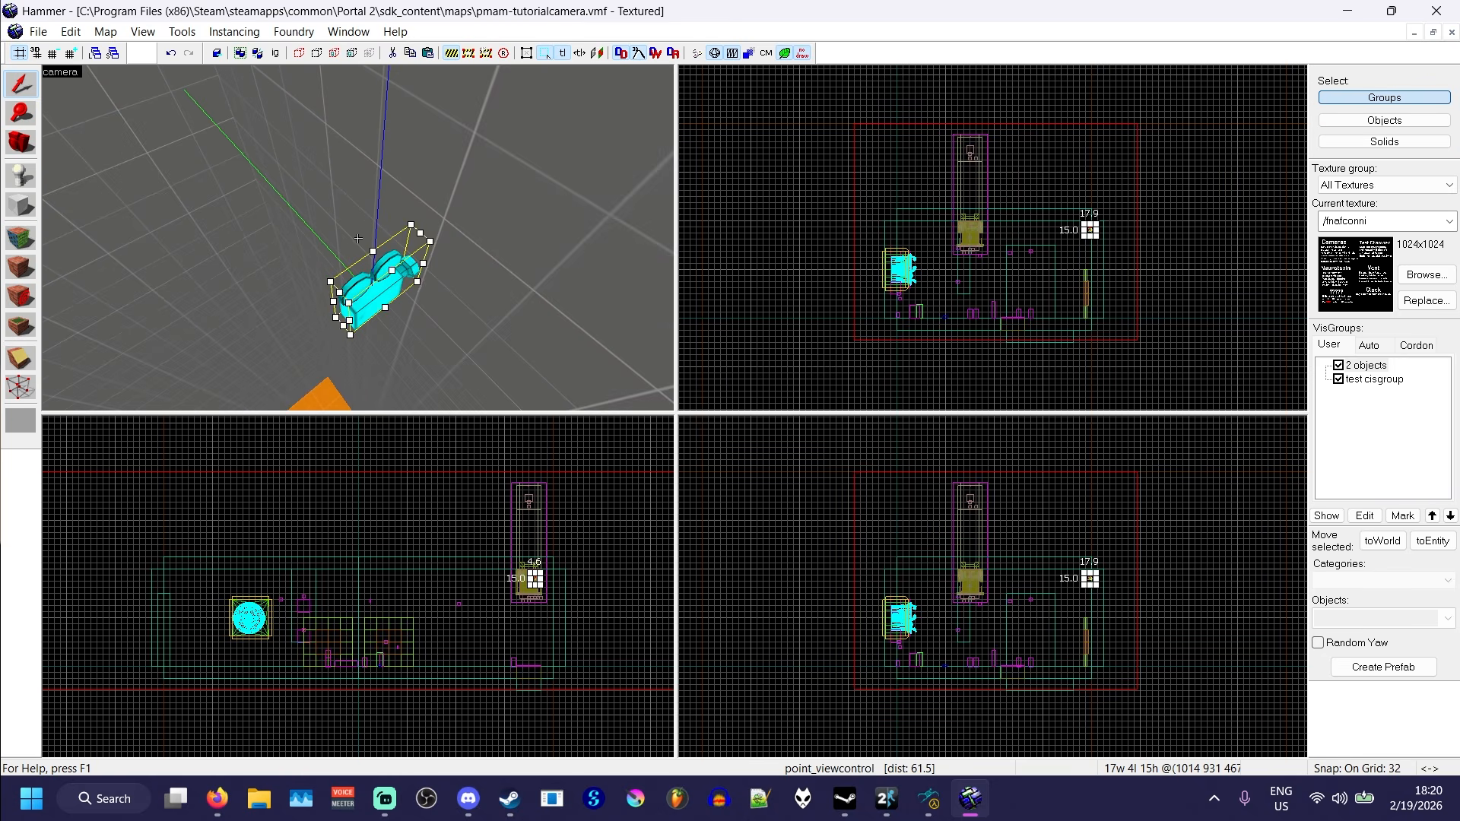
pyautogui.moveTo(416, 281); pyautogui.dragTo(384, 350)
pyautogui.moveTo(374, 295); pyautogui.dragTo(202, 248)
pyautogui.press('z')
pyautogui.press('w')
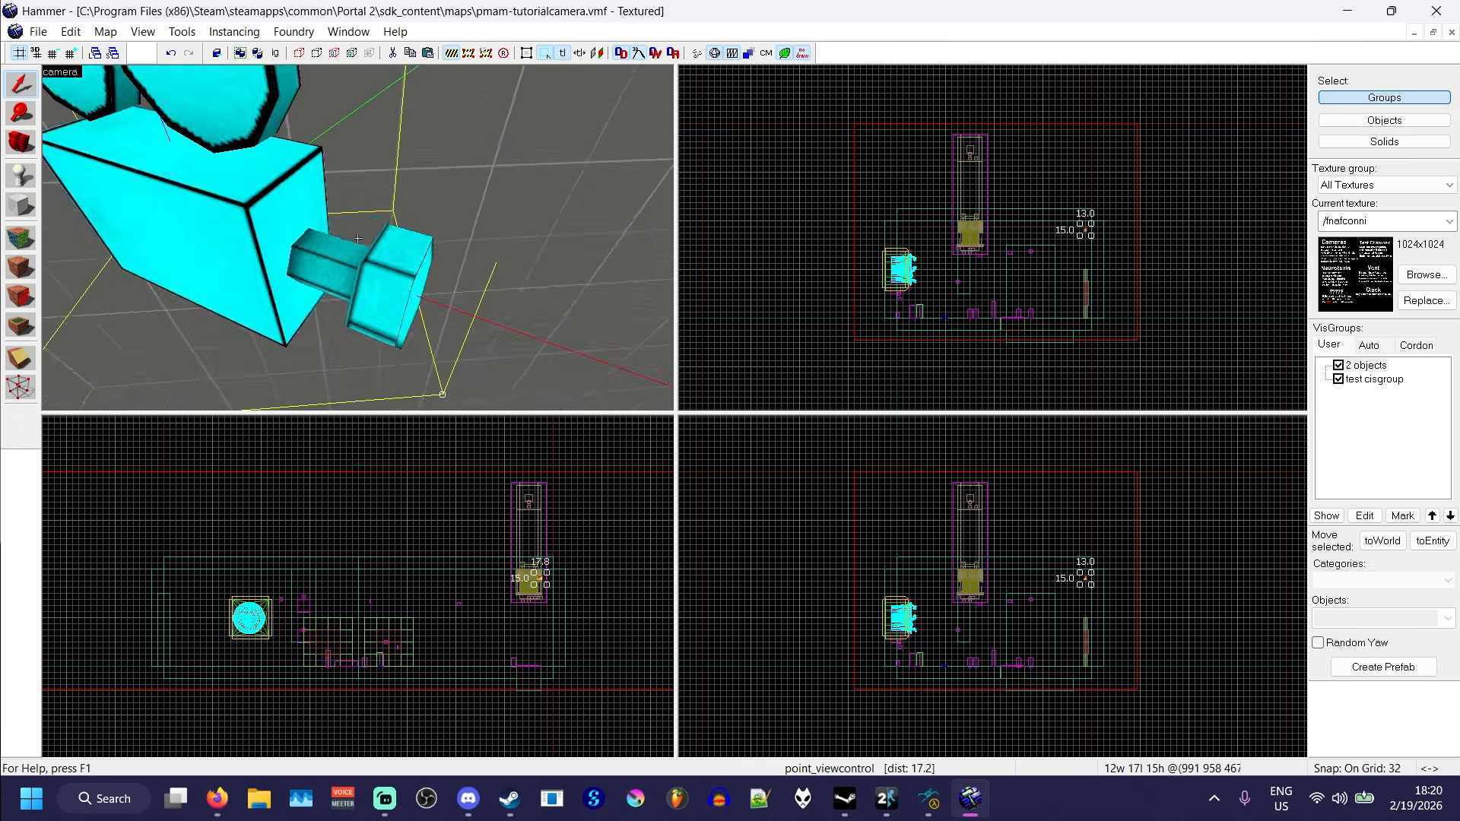
pyautogui.press('s')
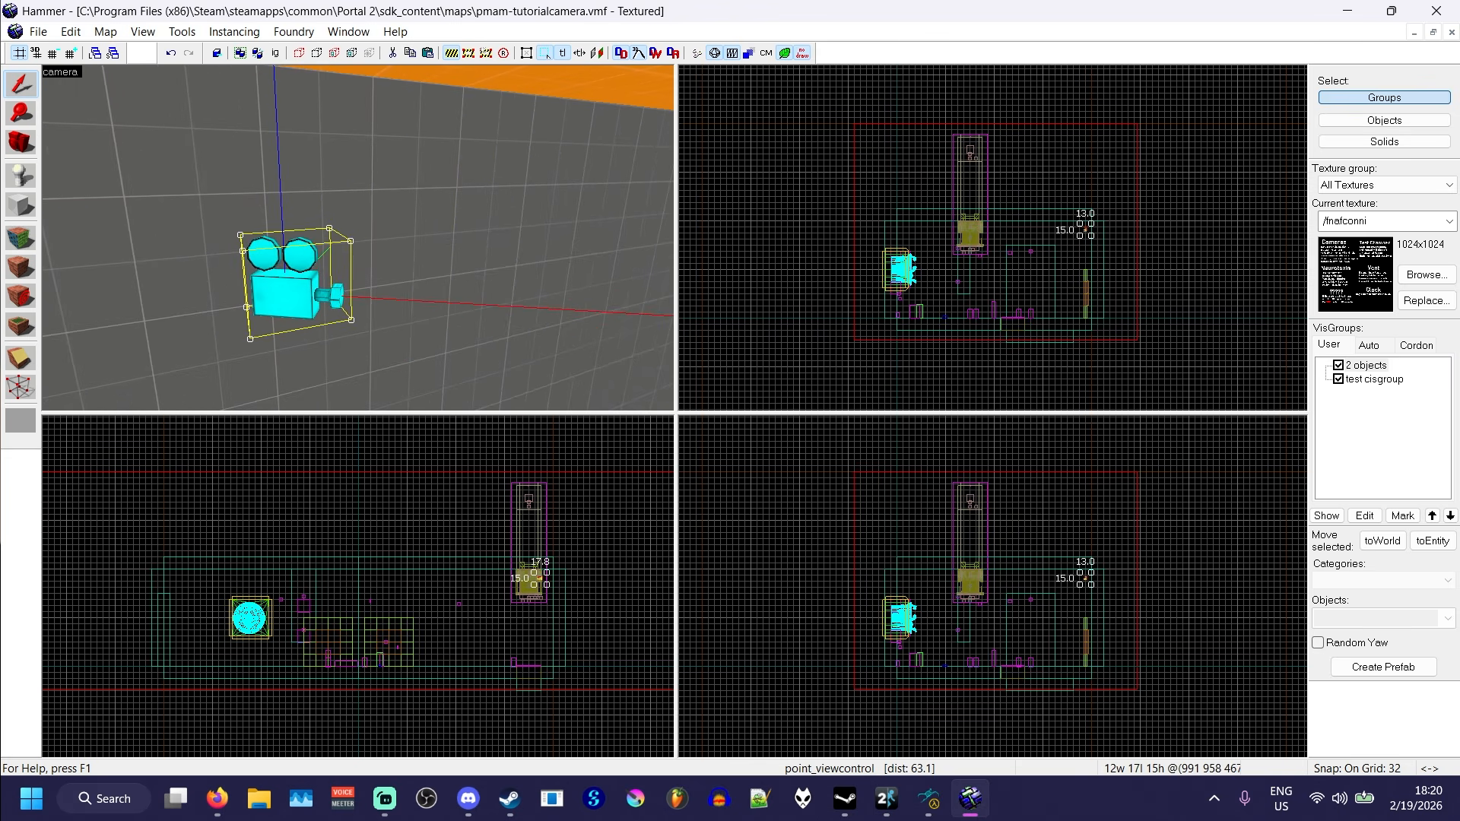
pyautogui.moveTo(350, 241); pyautogui.dragTo(365, 278)
pyautogui.press('z')
pyautogui.press('d')
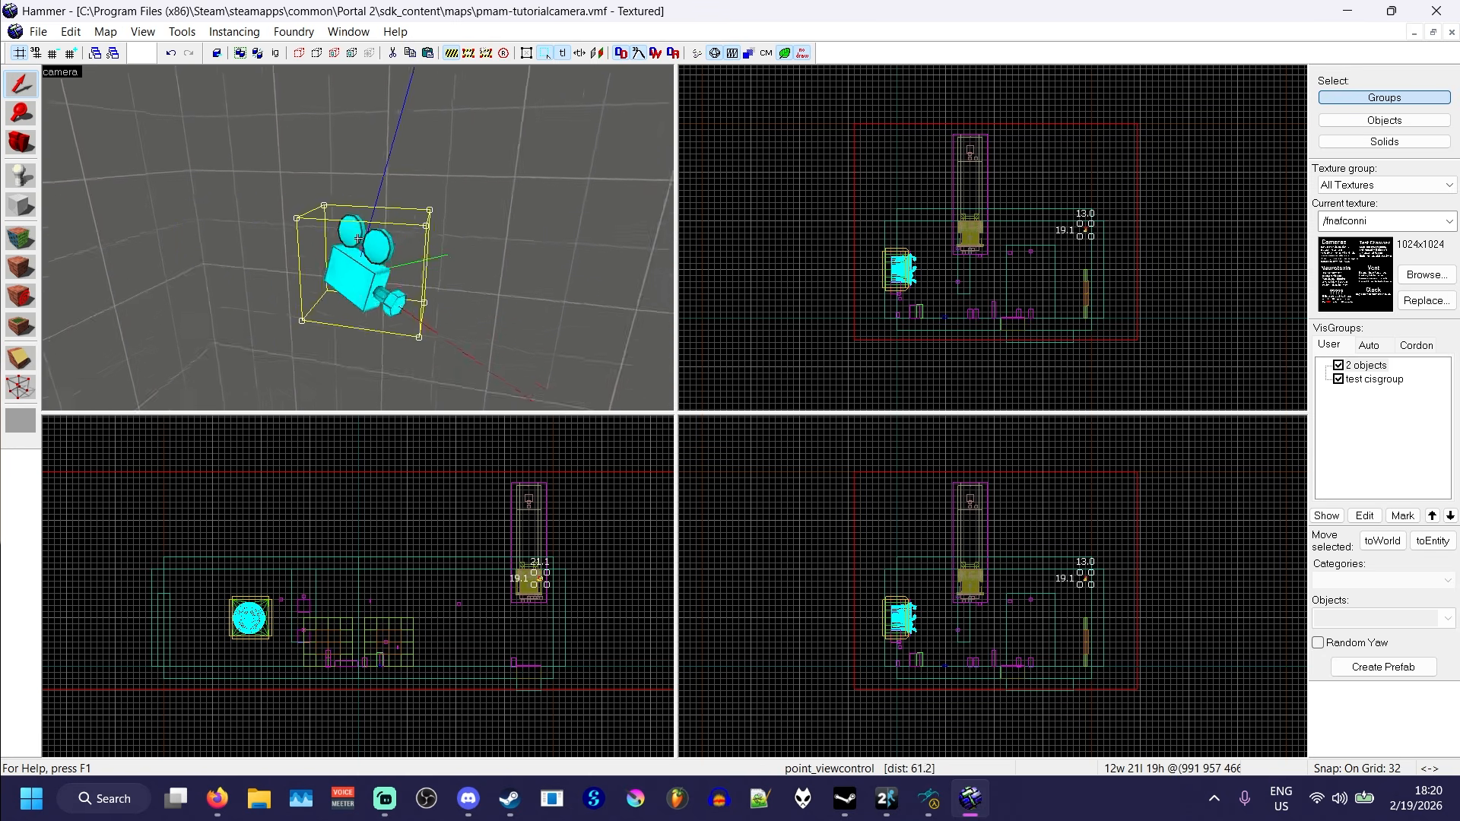
# - Name the point_viewcontrol entity test-viewcontrol and apply the change
pyautogui.hotkey('alt', 'Return')
pyautogui.write('t')
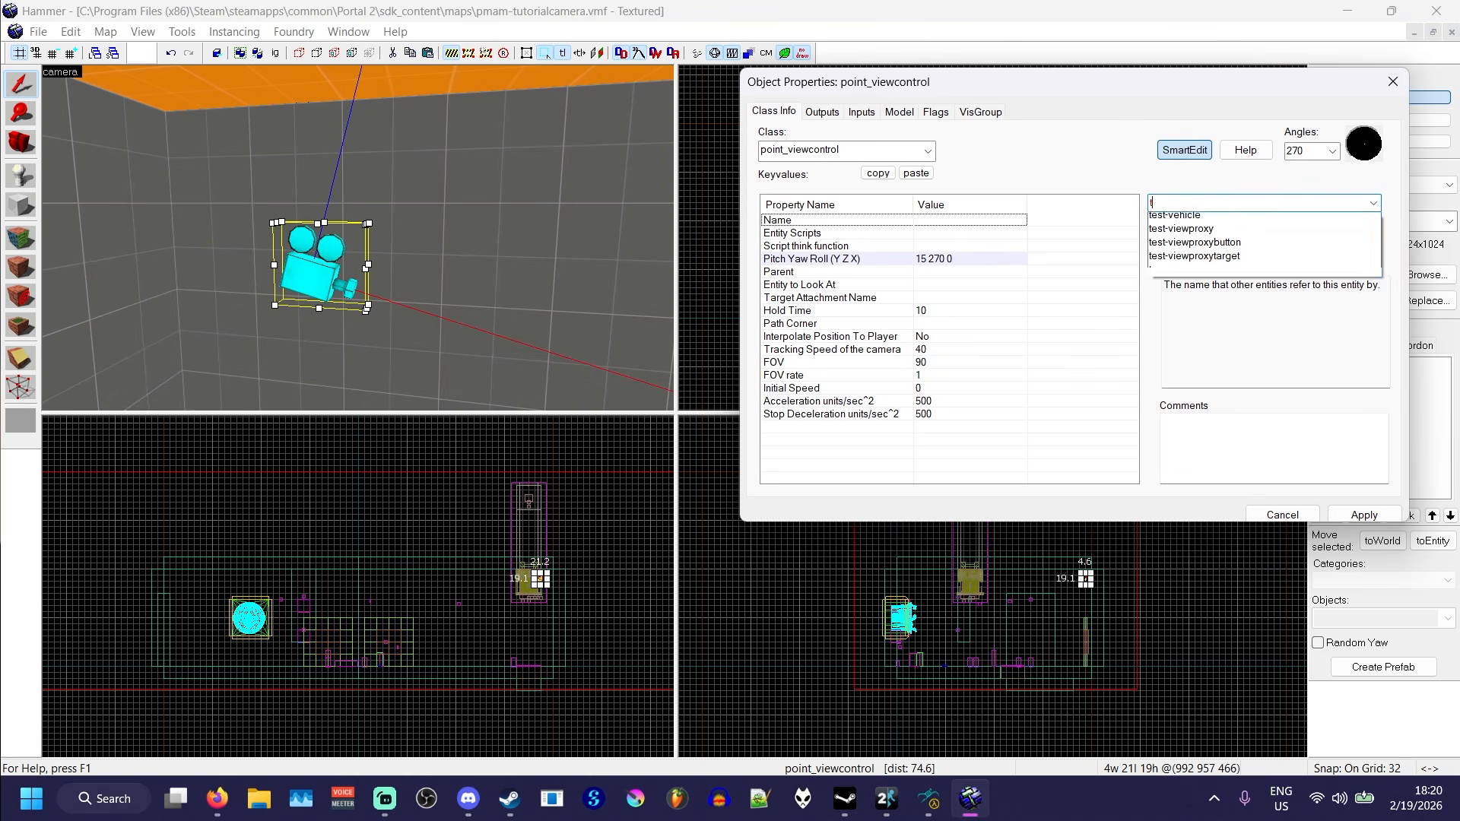
pyautogui.write('est-viewcontrol')
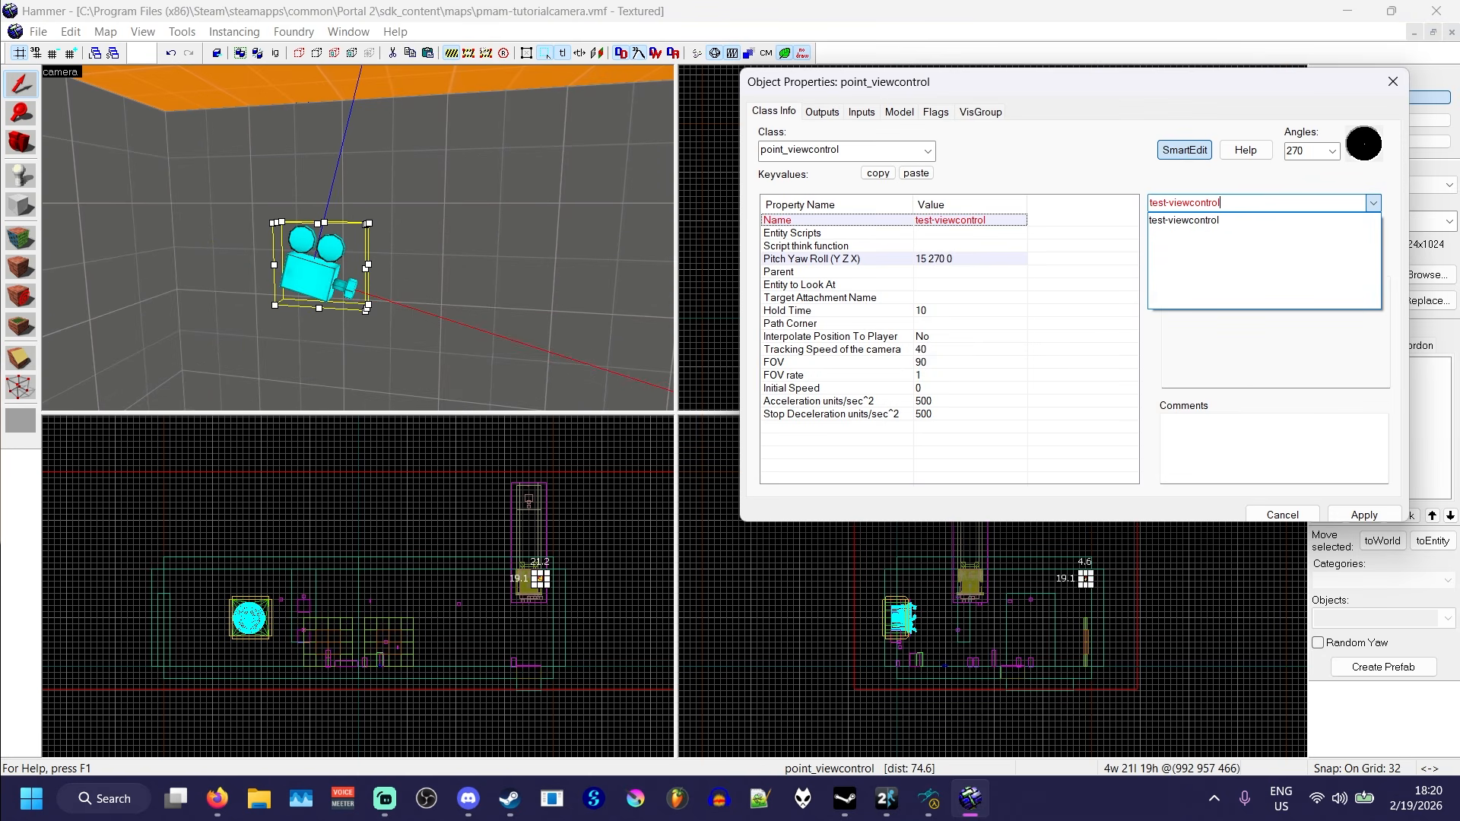
pyautogui.press('Return')
pyautogui.click(1364, 514)
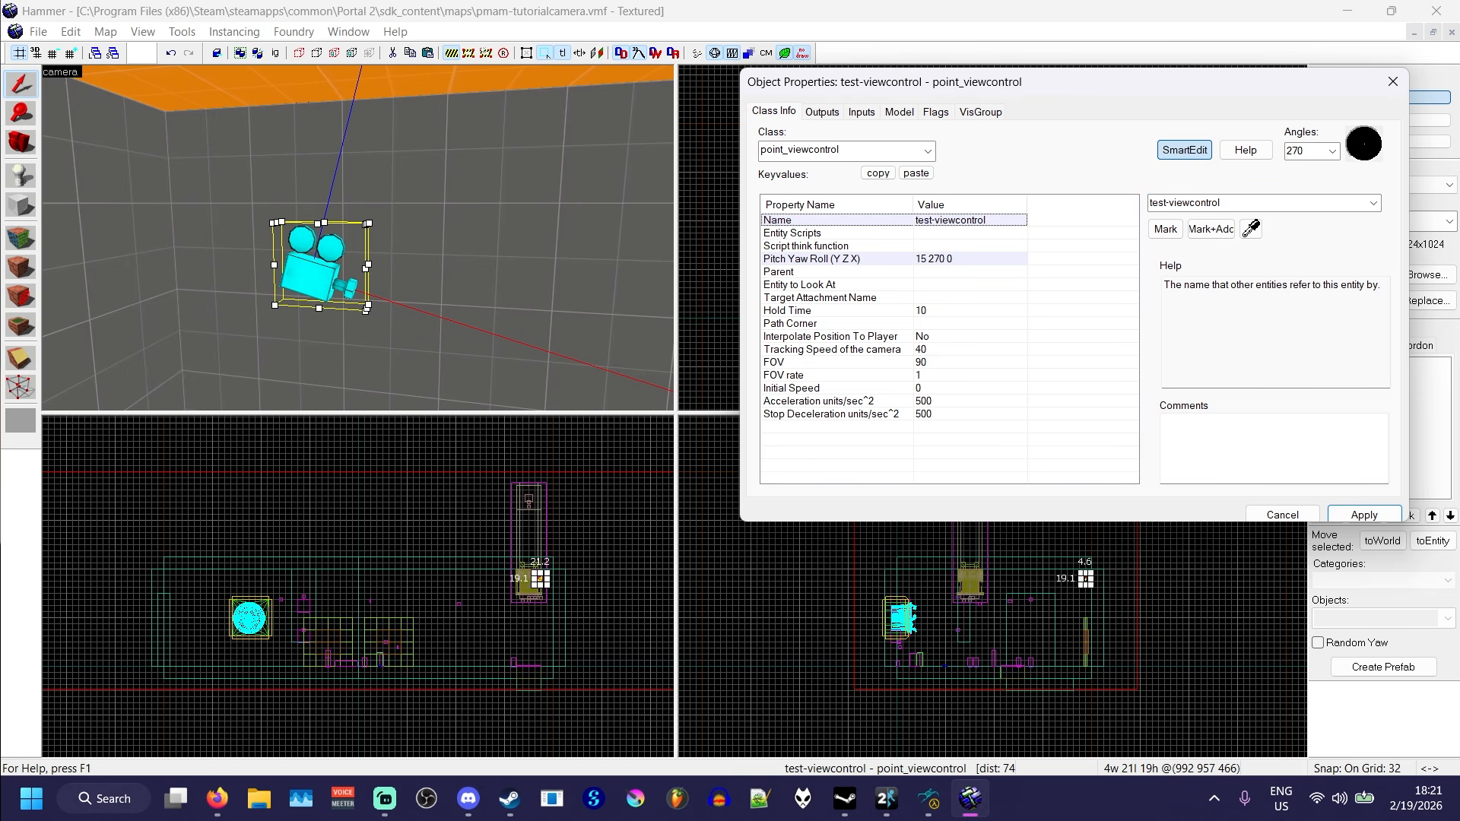
# - Check the camera's Hold Time property and enable its Infinite Hold Time flag
pyautogui.click(836, 310)
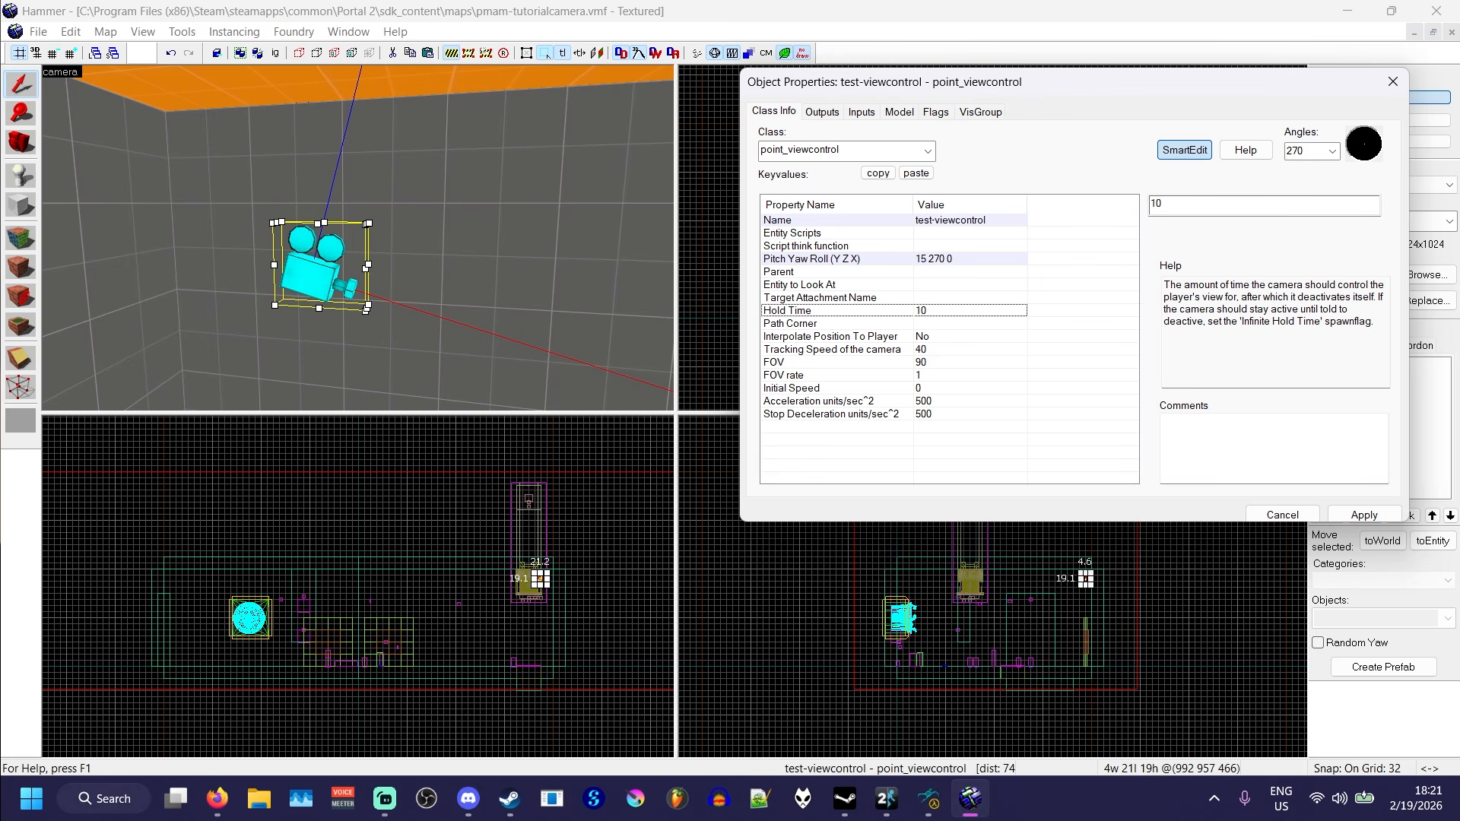
pyautogui.click(935, 111)
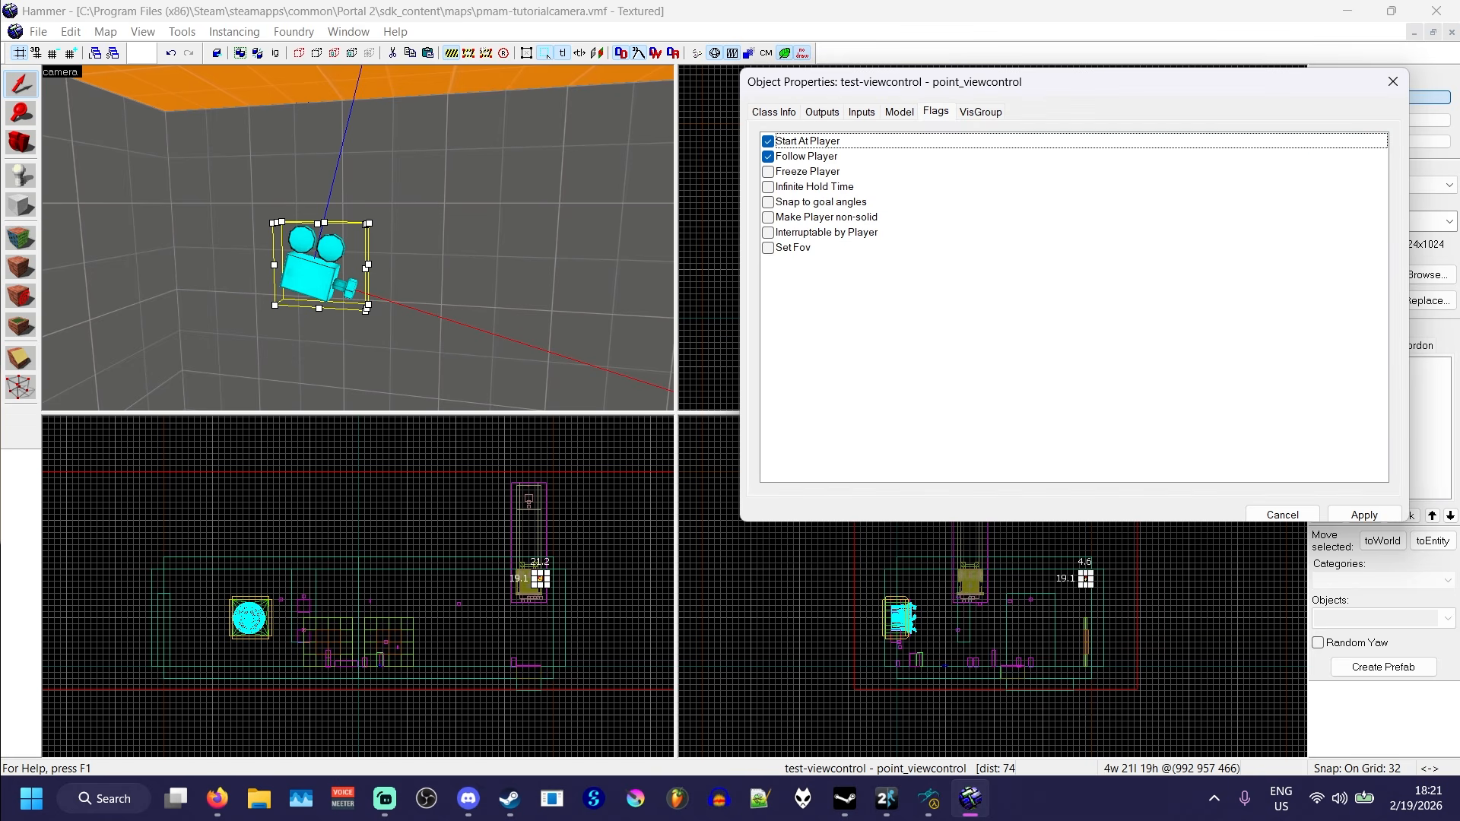
pyautogui.click(768, 187)
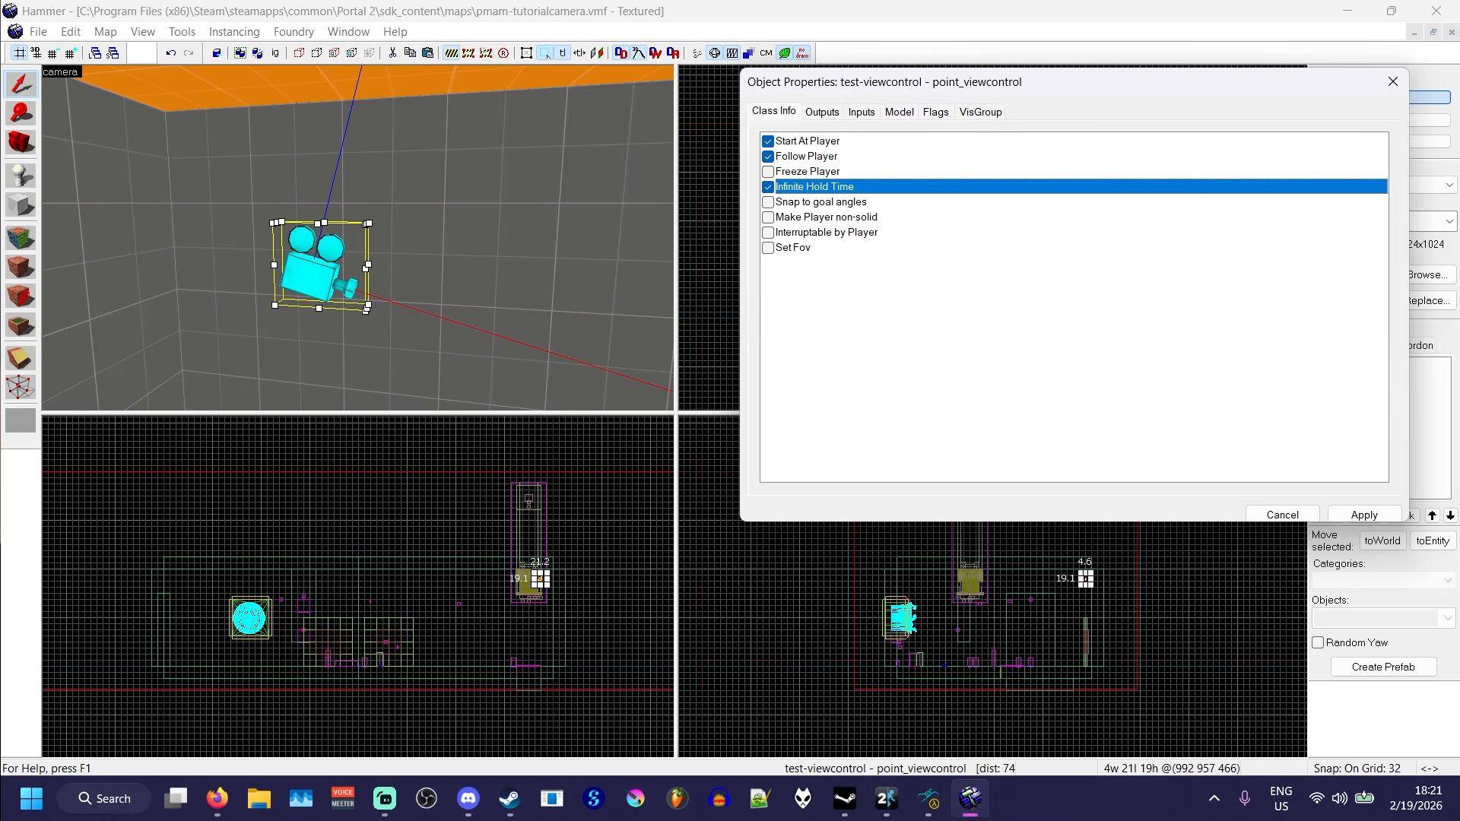
pyautogui.click(773, 112)
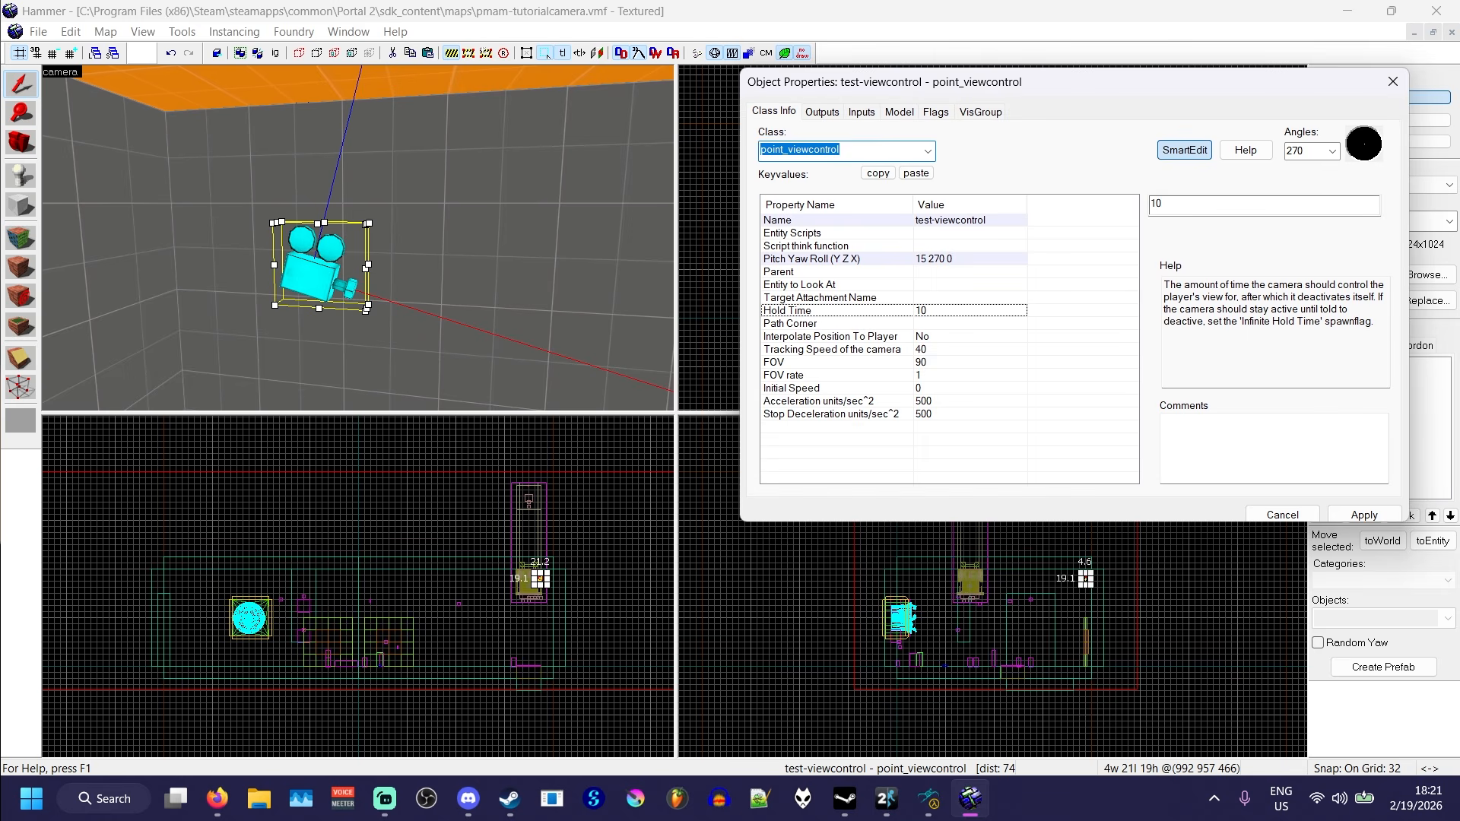
# - Read the help for the camera's Interpolate Position To Player, FOV, Initial Speed, Acceleration and Stop Deceleration properties
pyautogui.click(830, 336)
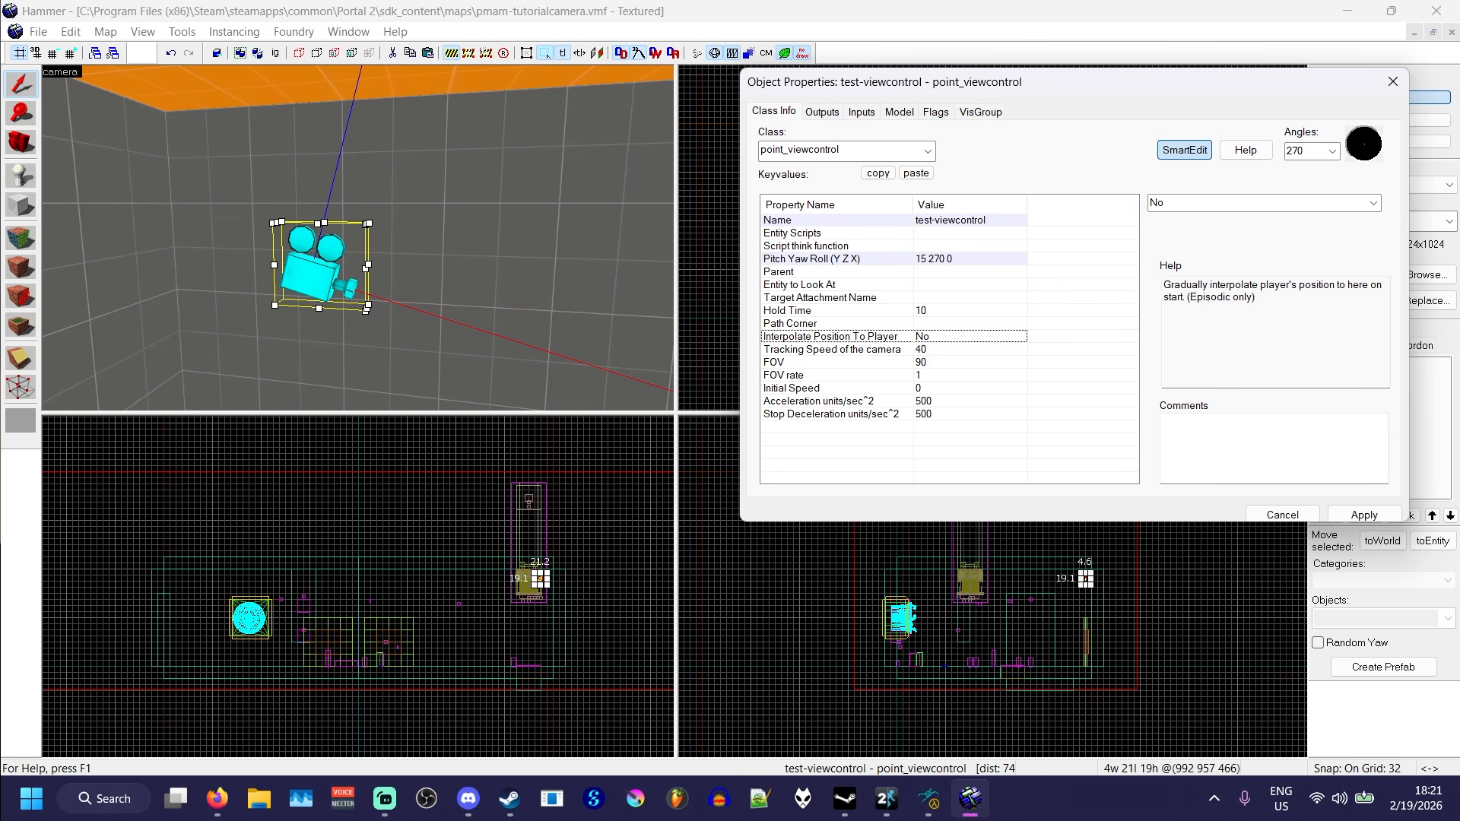
pyautogui.click(836, 363)
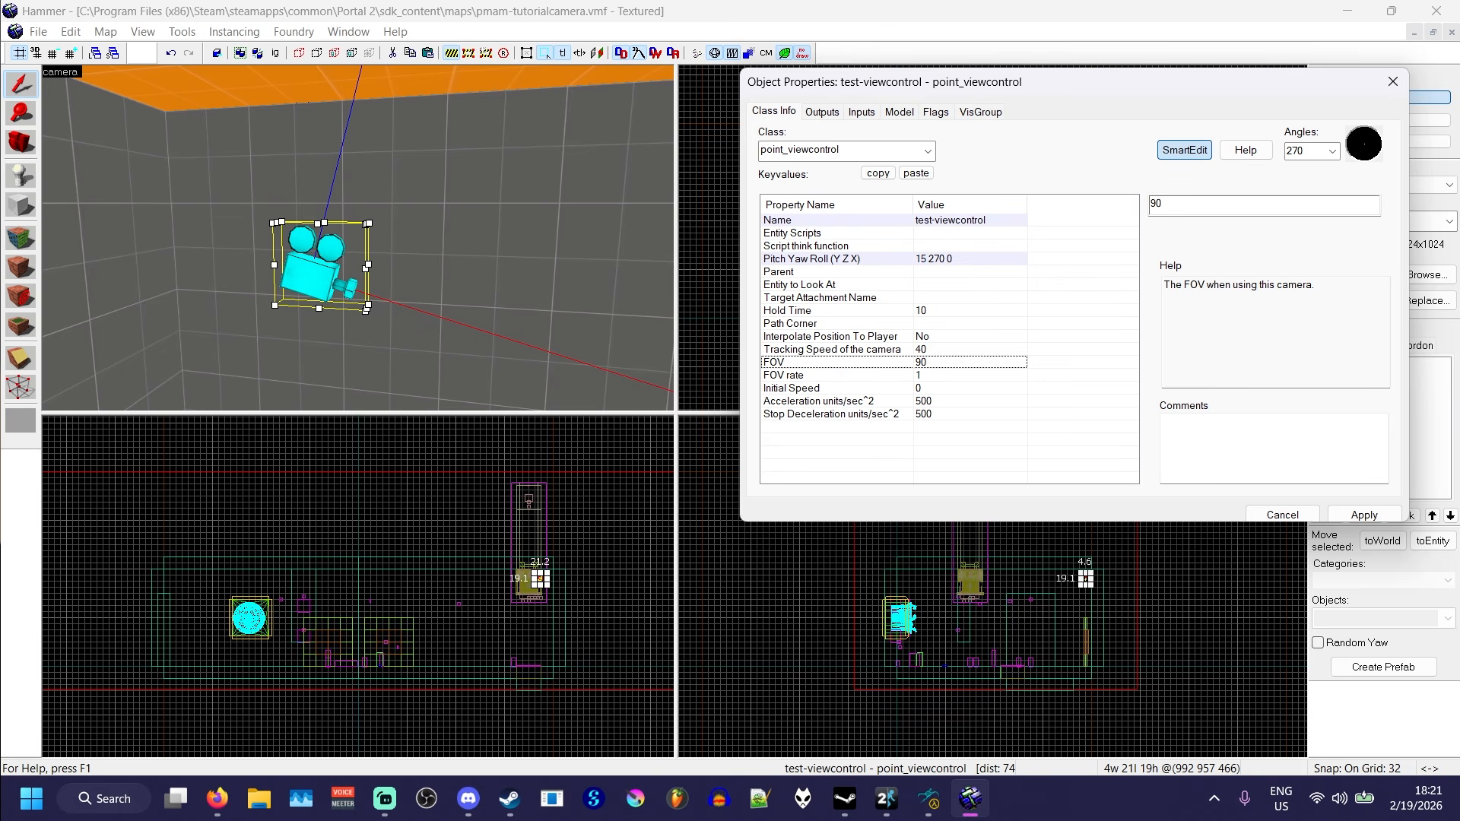
pyautogui.click(837, 389)
pyautogui.click(836, 402)
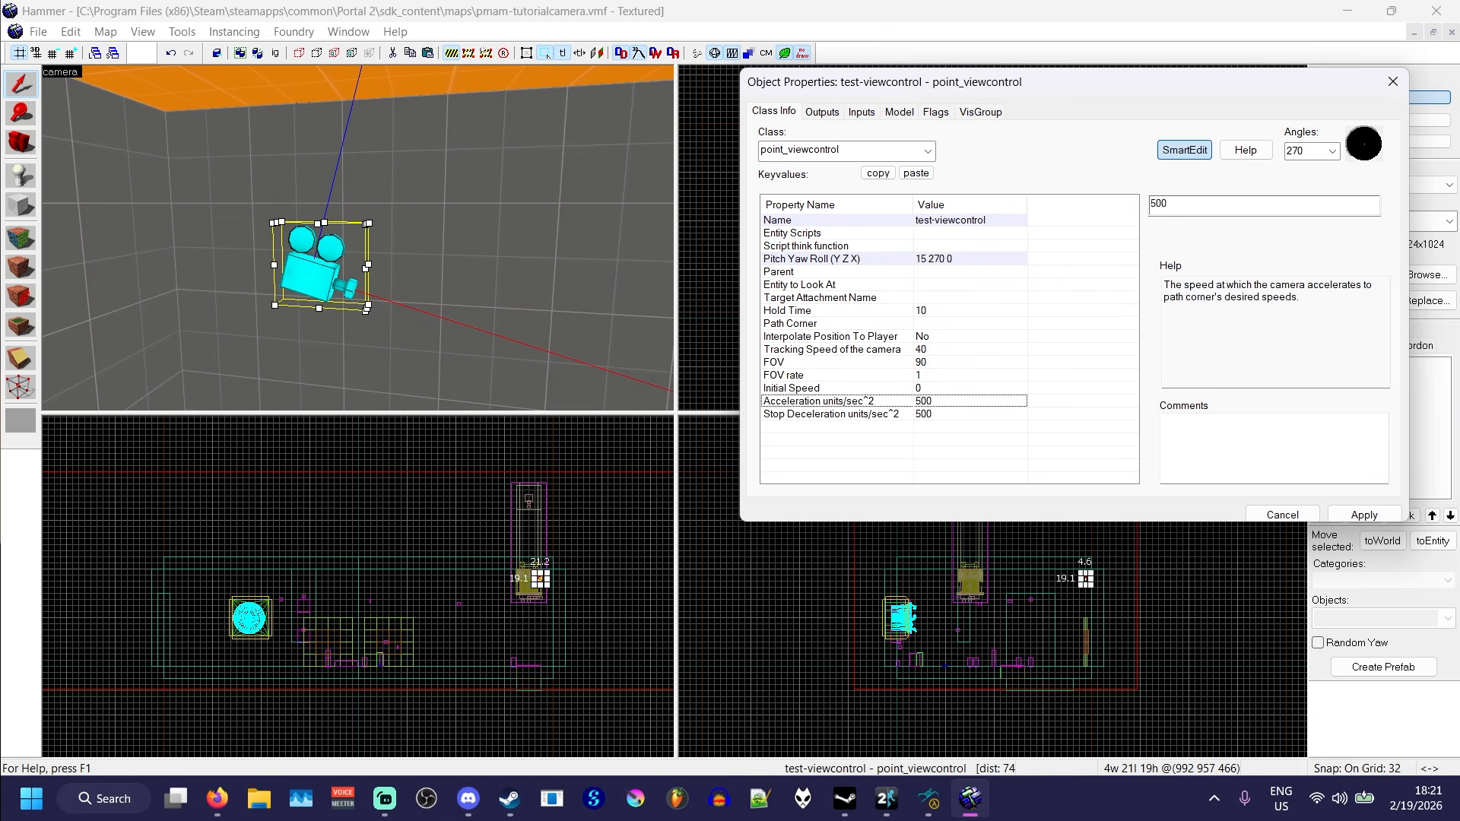
pyautogui.click(836, 415)
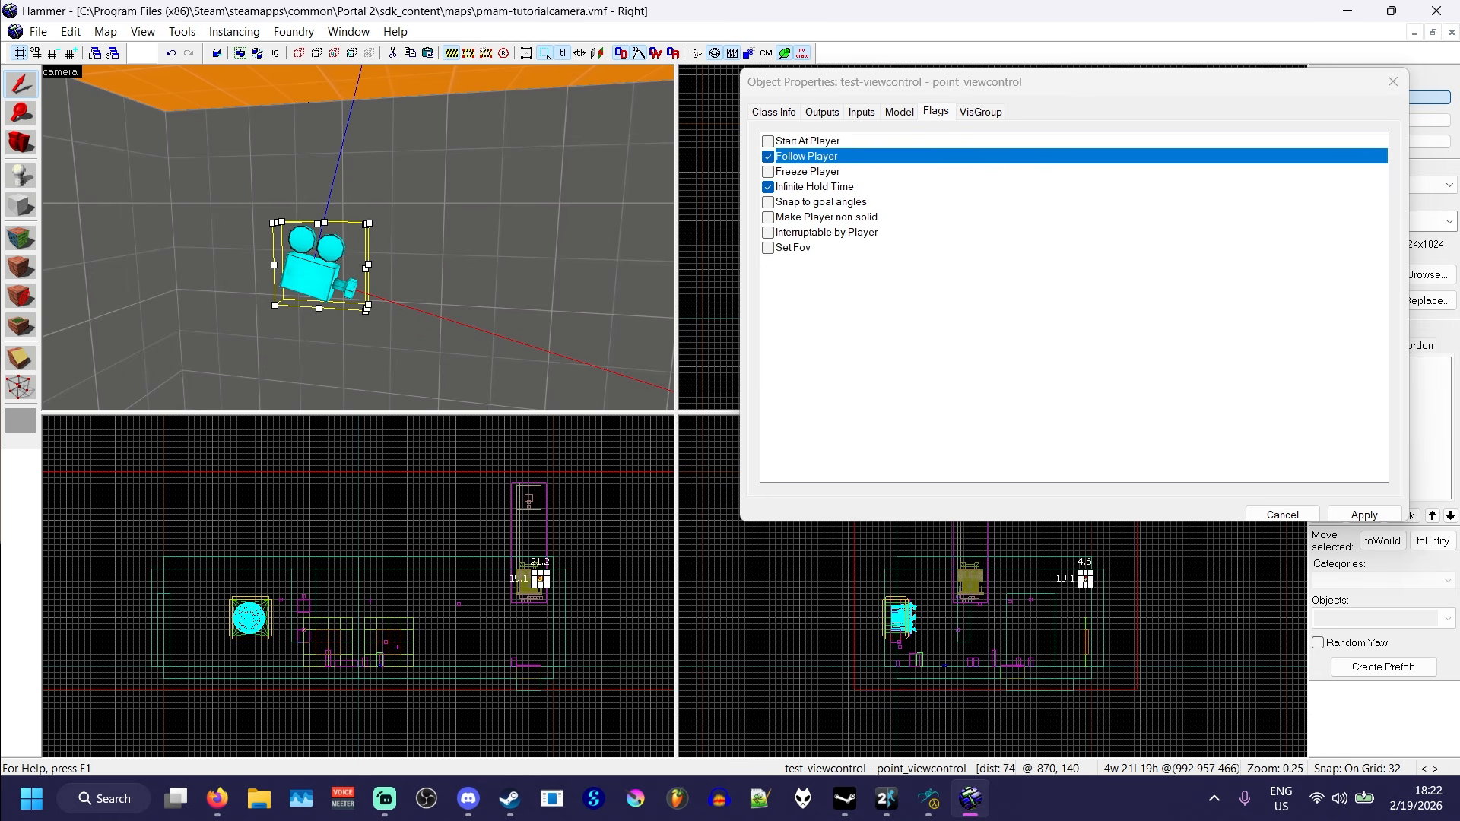
# - Examine the camera's Follow Player and Set Fov flags against its class properties, and close its object properties
pyautogui.click(767, 157)
pyautogui.click(767, 156)
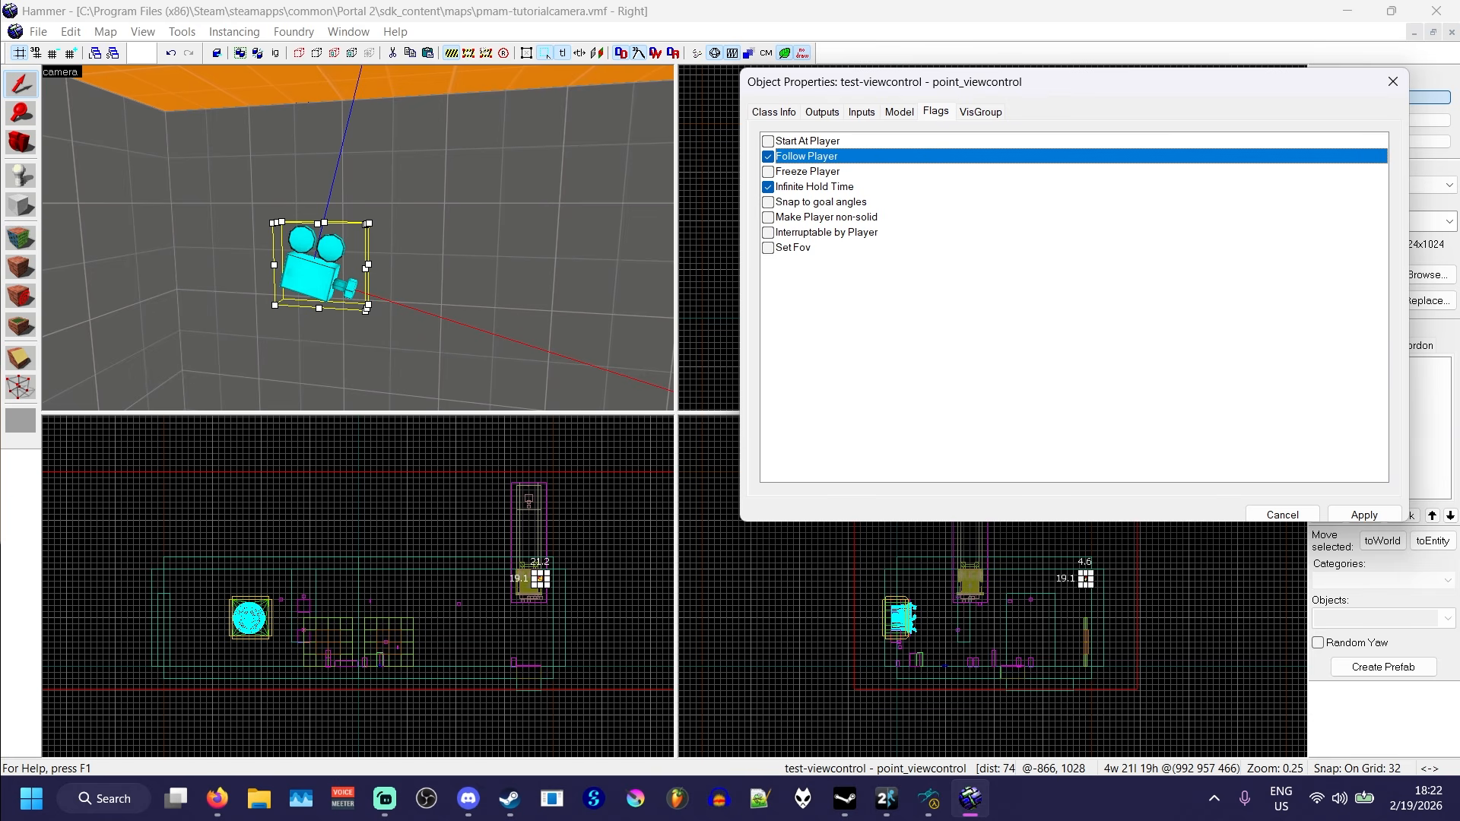
pyautogui.click(793, 247)
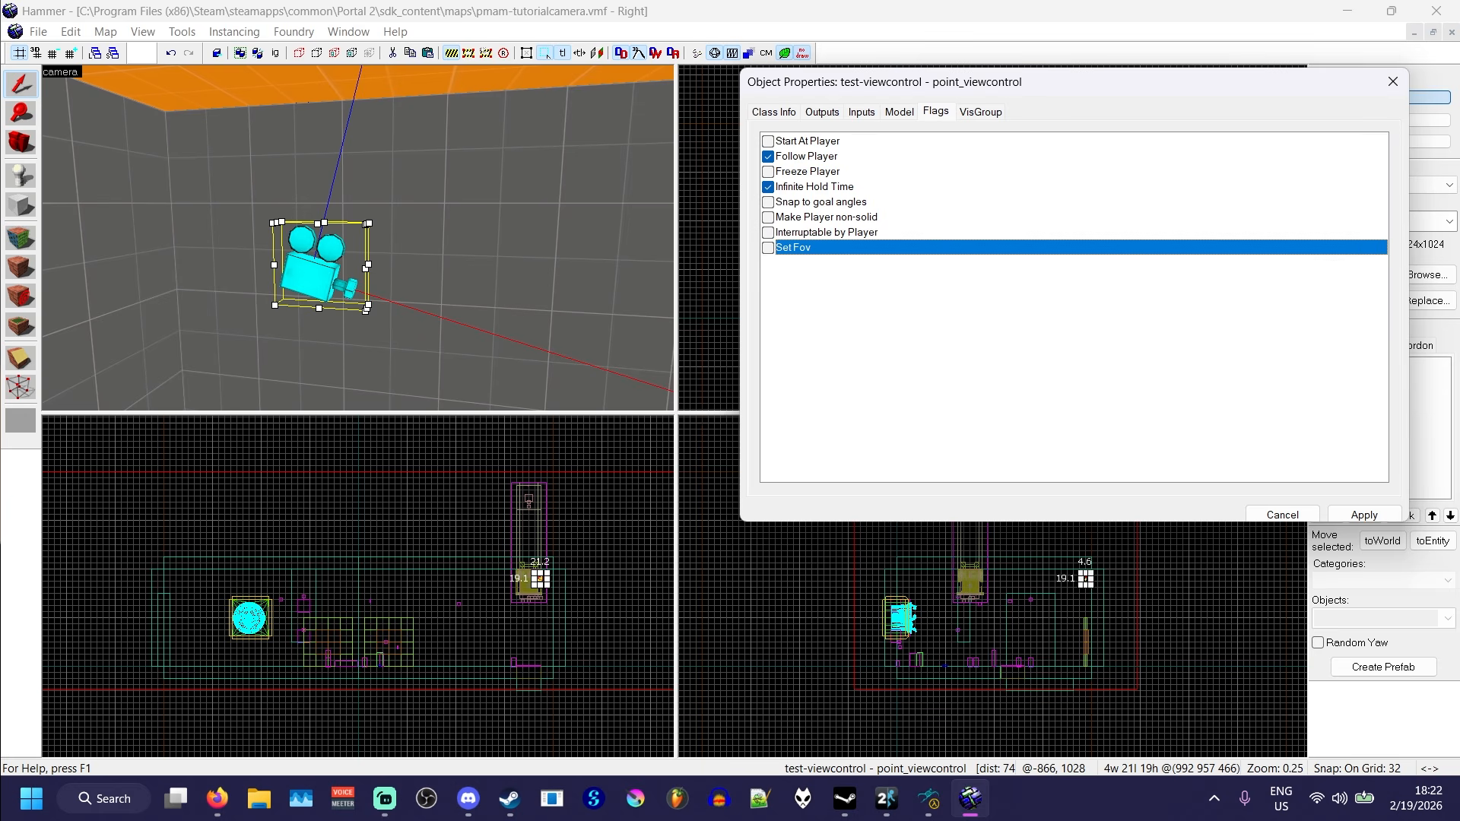
pyautogui.click(774, 112)
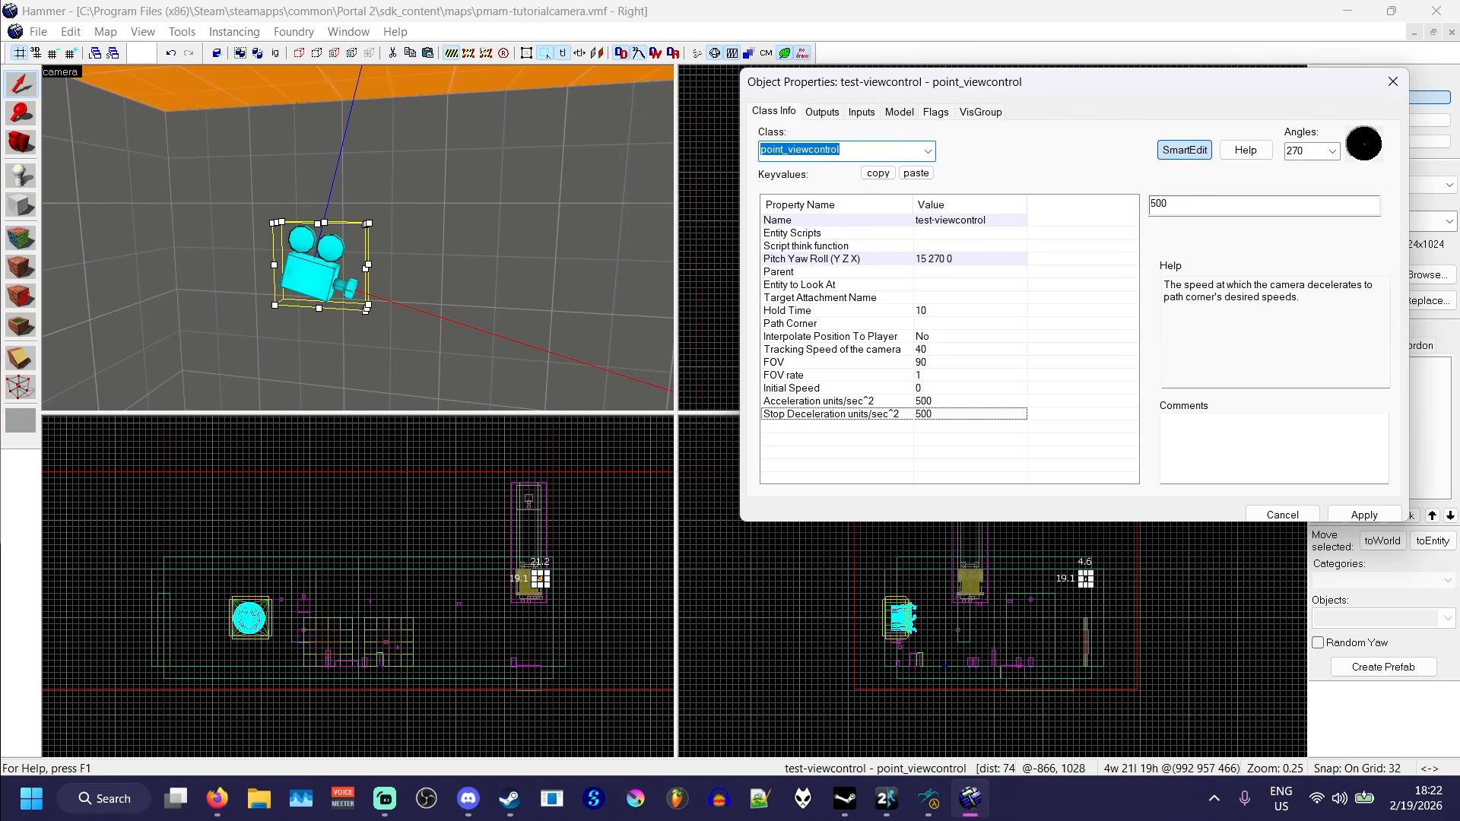
pyautogui.click(935, 112)
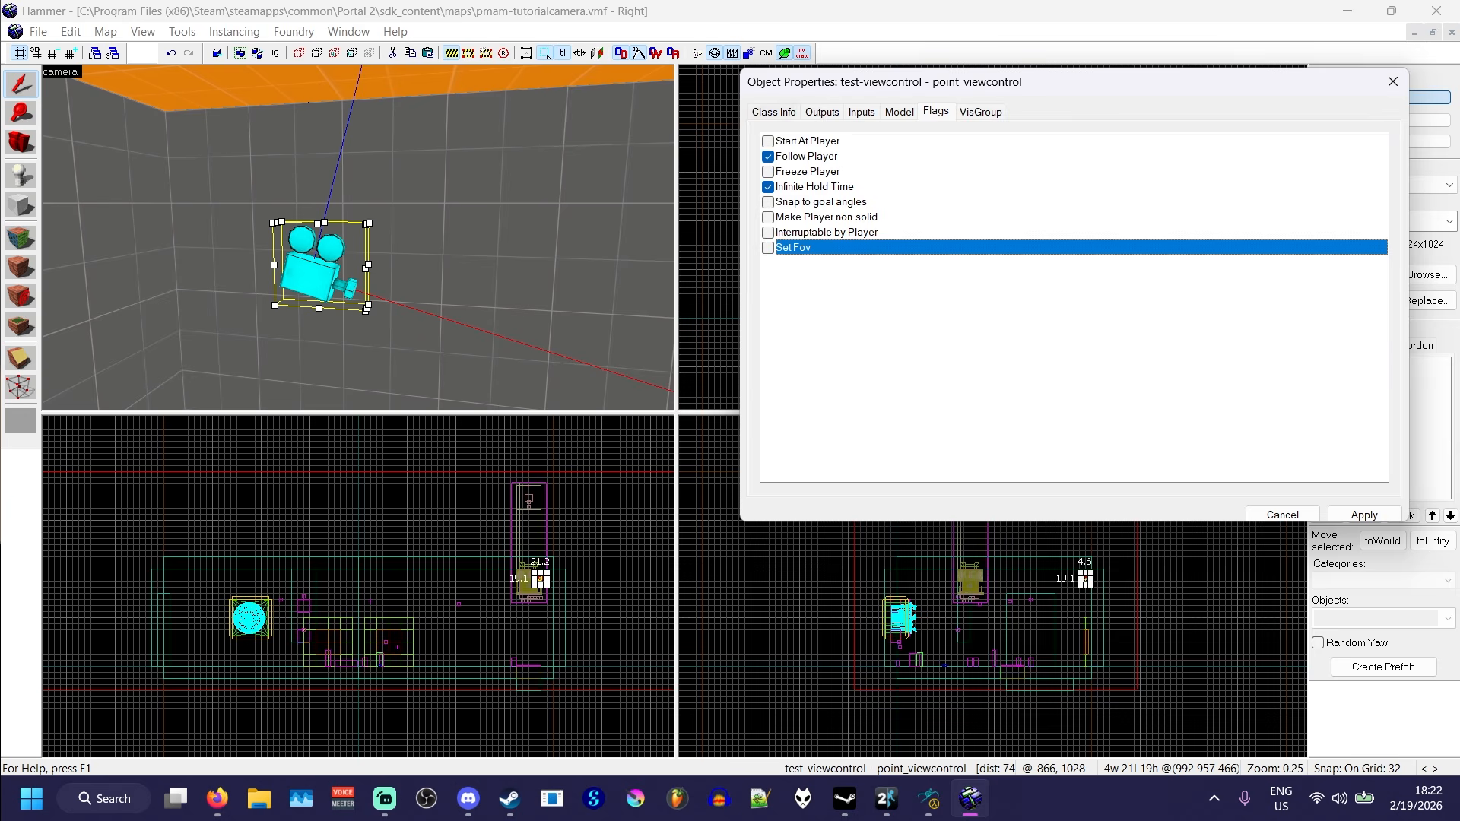
pyautogui.click(774, 112)
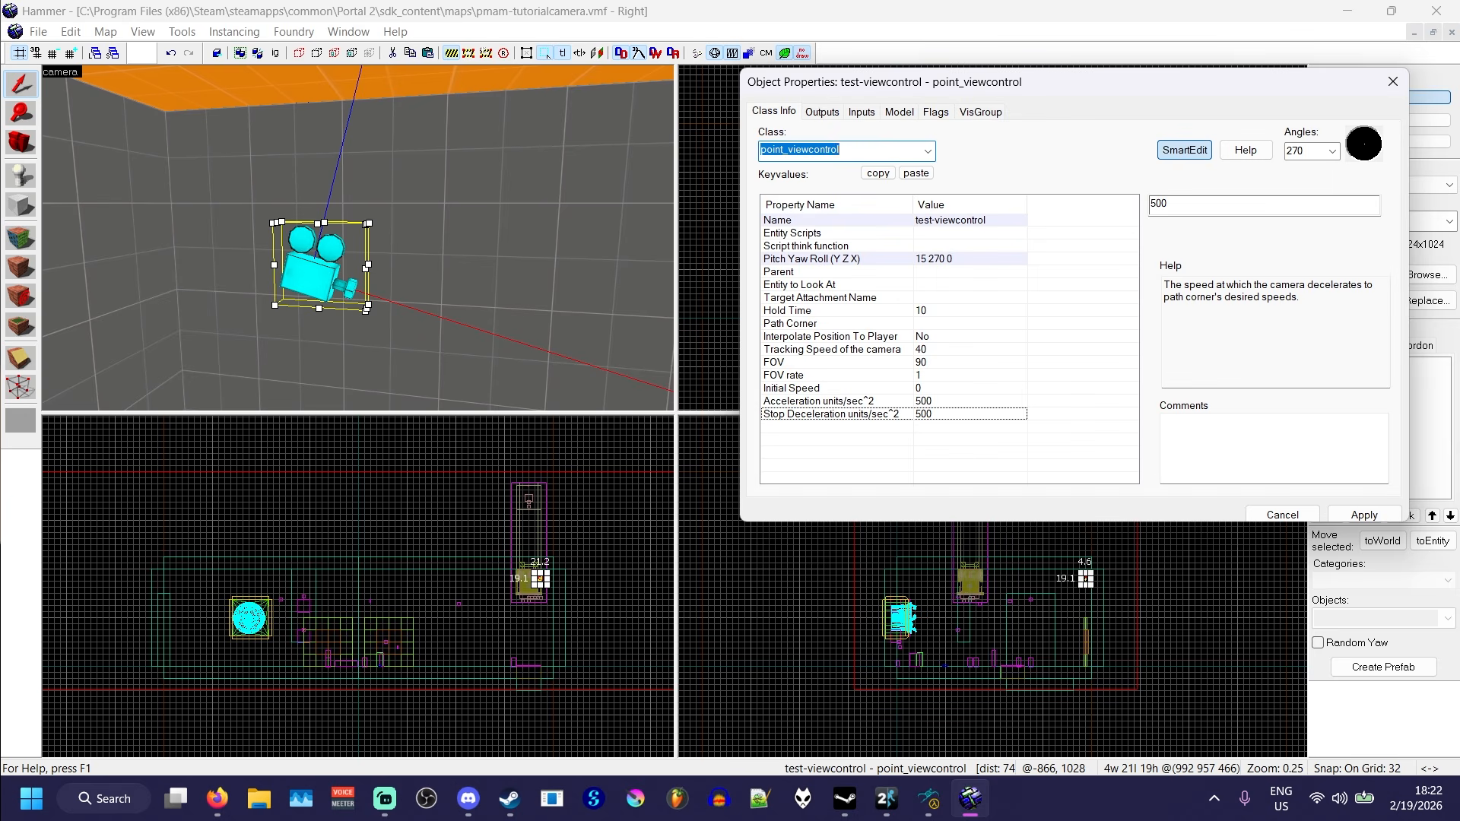
pyautogui.click(1283, 515)
# - Place a prop_button entity on the floor in the corner below the camera
pyautogui.click(21, 176)
pyautogui.doubleClick(1361, 618)
pyautogui.write('button')
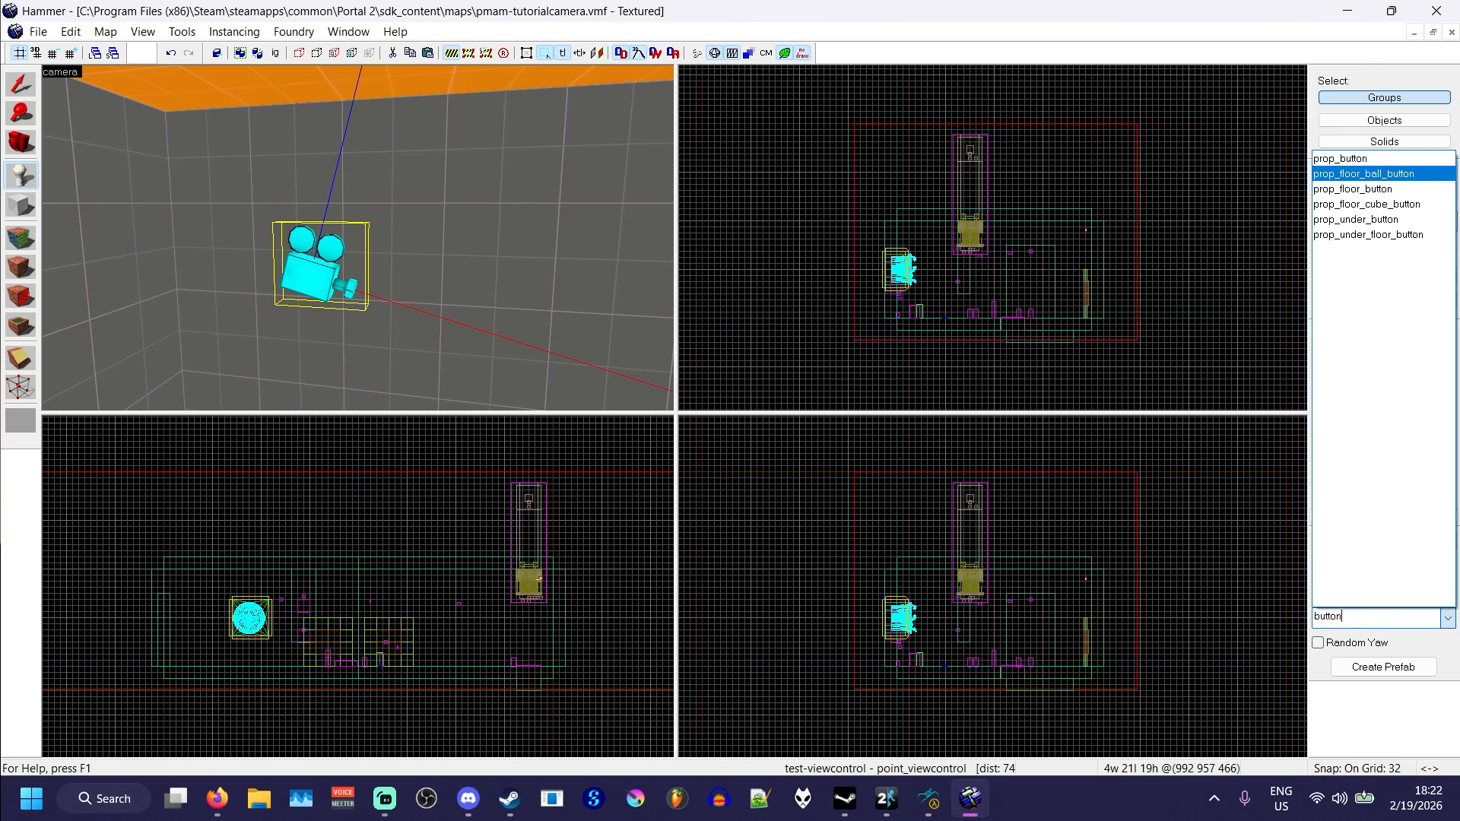
pyautogui.click(1340, 158)
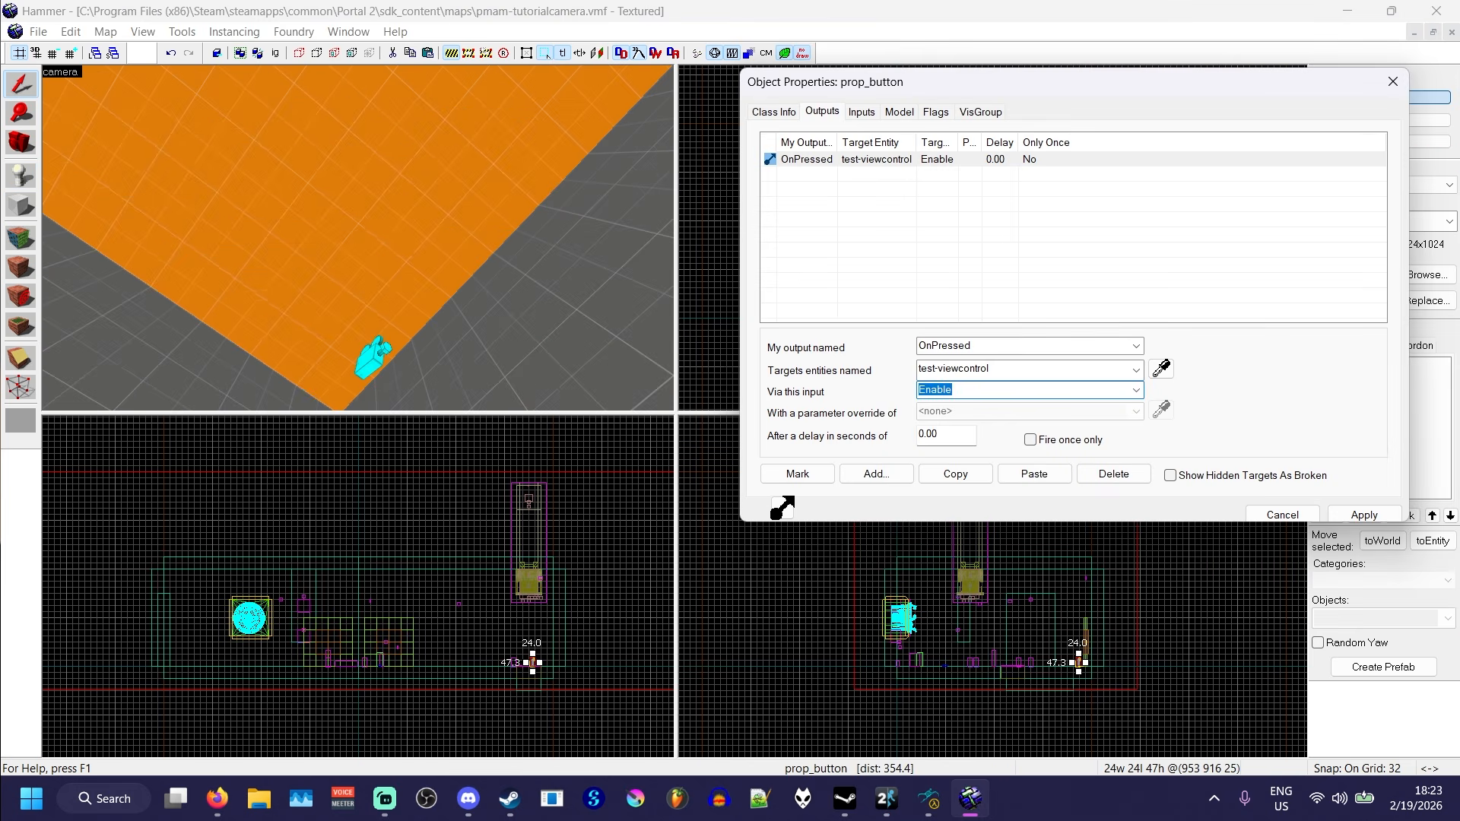
# - Make the button's OnPressed output send Enable to test-viewcontrol with a 0.00 delay, apply it and close the properties
pyautogui.click(1135, 390)
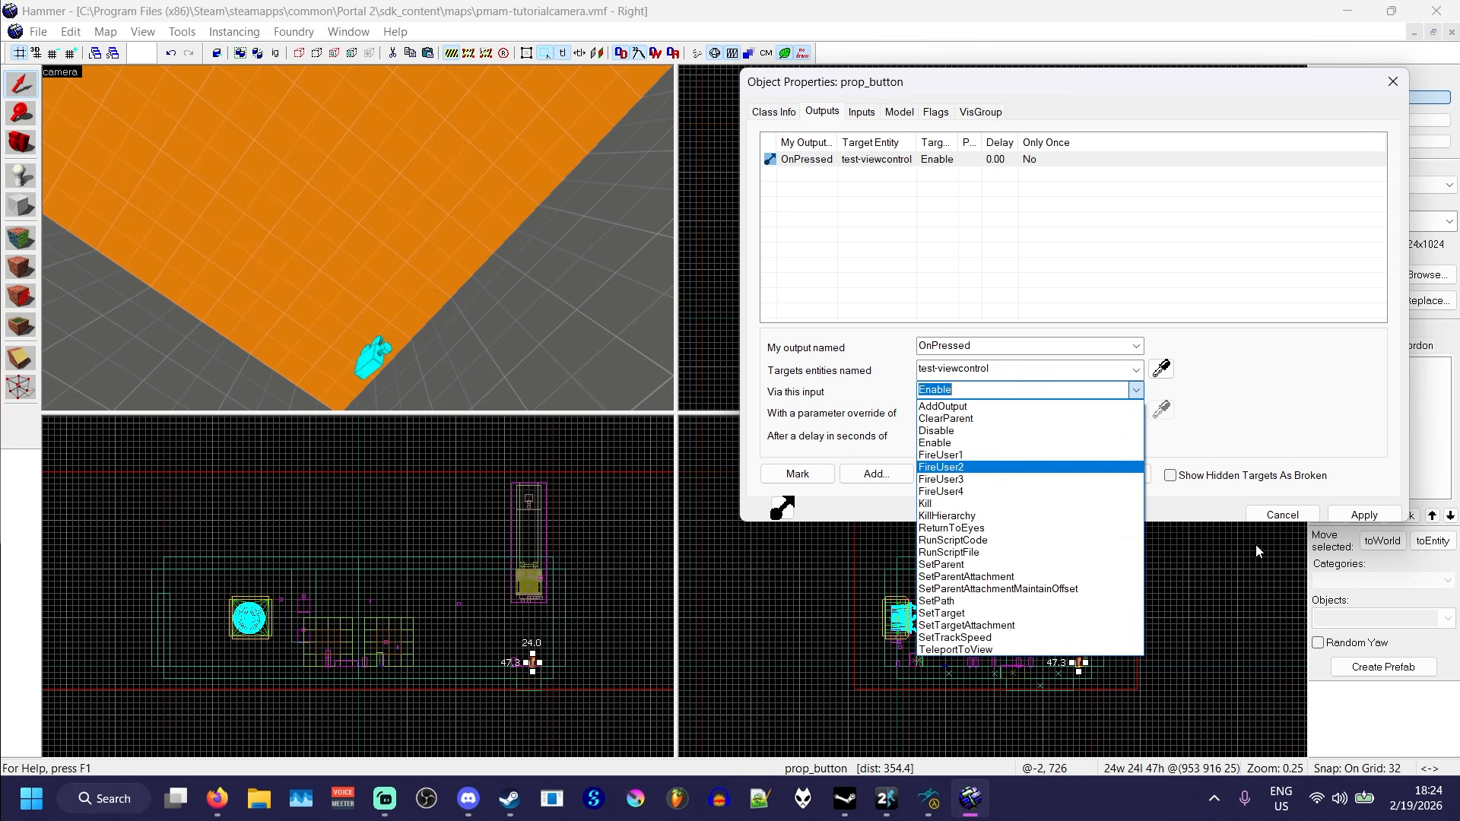
pyautogui.click(1346, 515)
pyautogui.click(1361, 509)
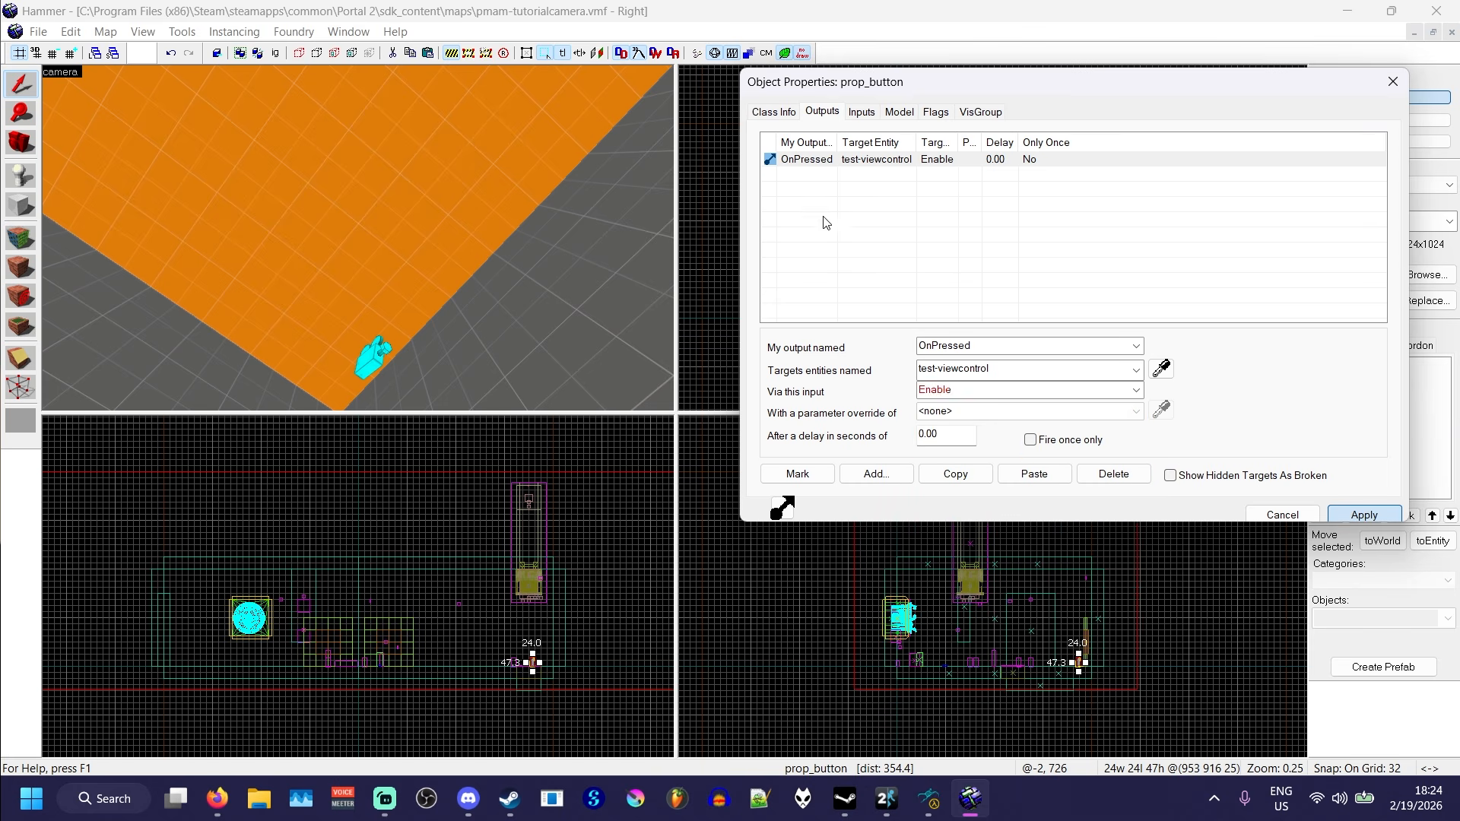
pyautogui.click(1256, 515)
# - Deselect the button and compile the pmam-tutorialcamera map
pyautogui.click(780, 319)
pyautogui.press('F9')
pyautogui.click(952, 506)
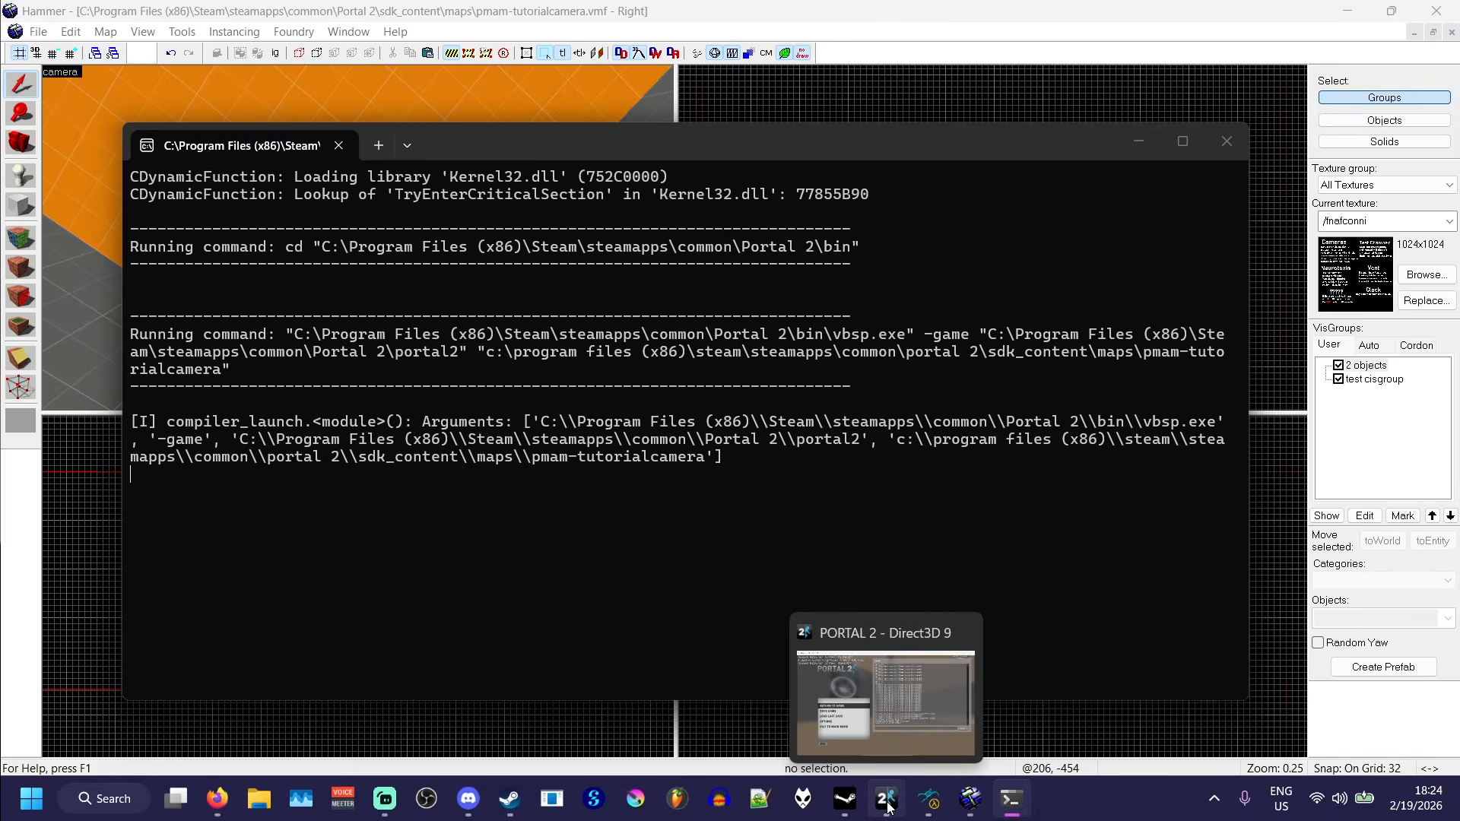
# - Switch to Portal 2, walk to the corner button and activate it to test the camera view
pyautogui.click(887, 802)
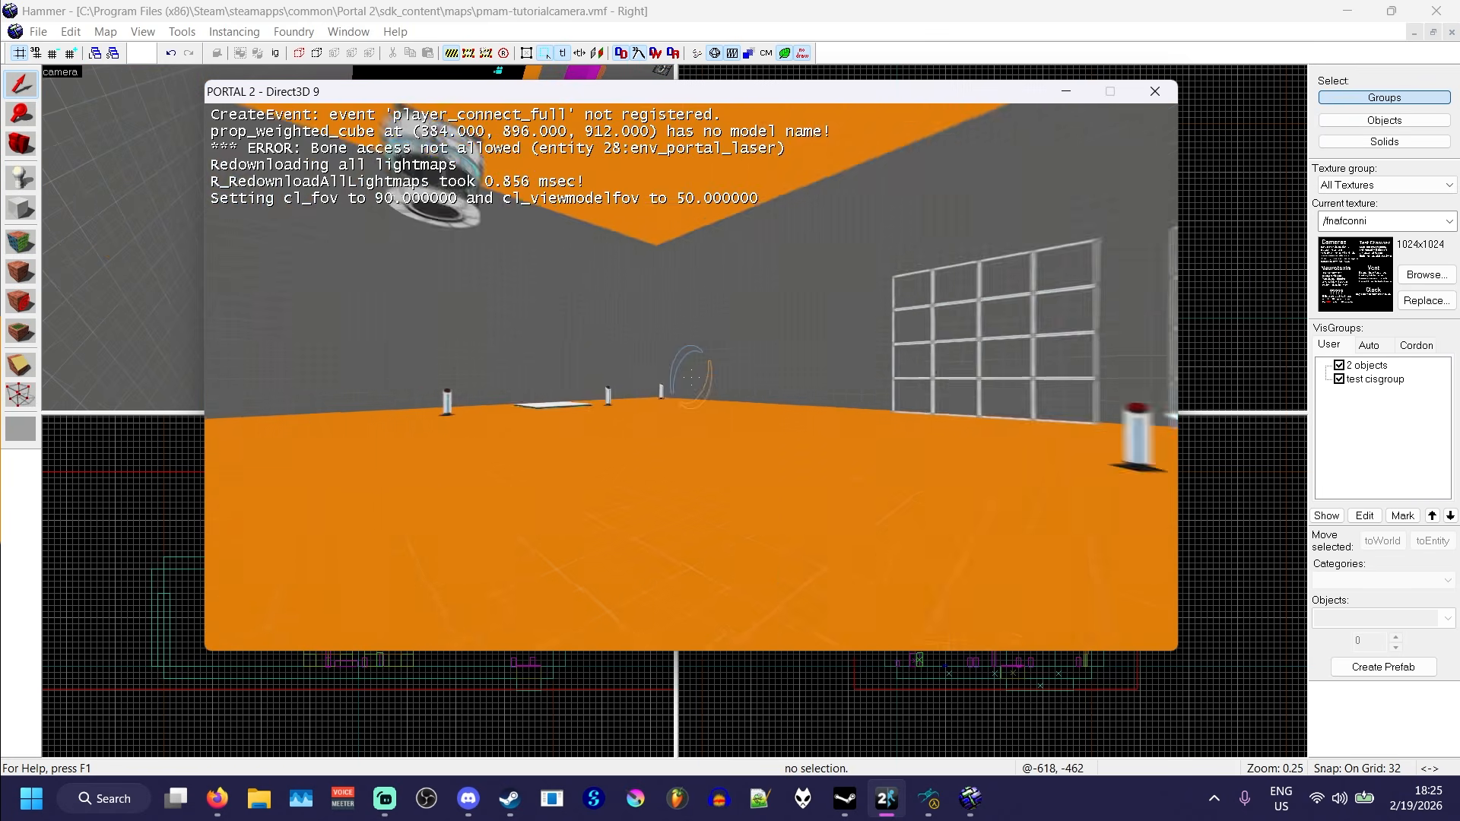
pyautogui.press('w')
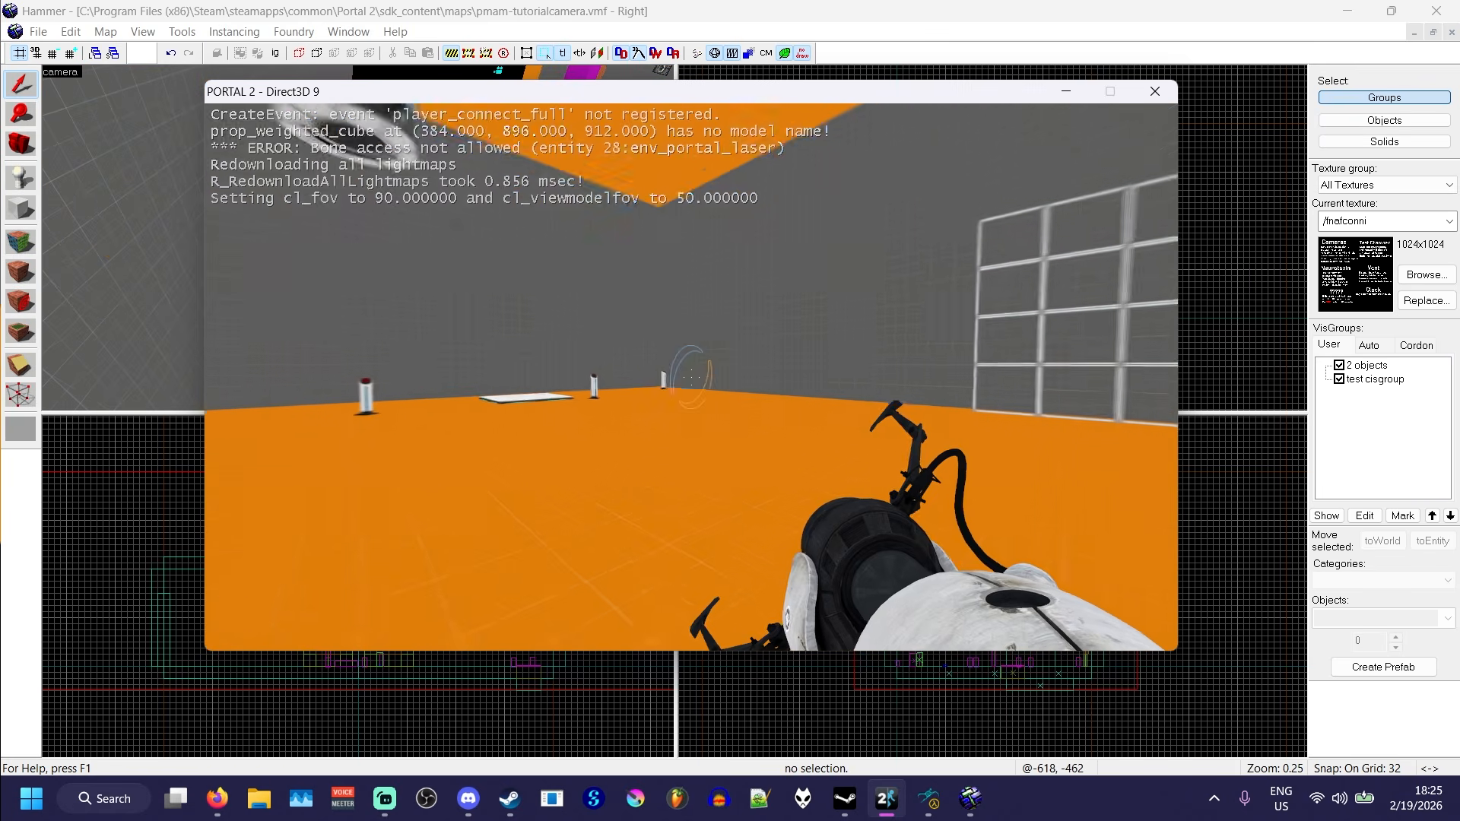
pyautogui.press('w')
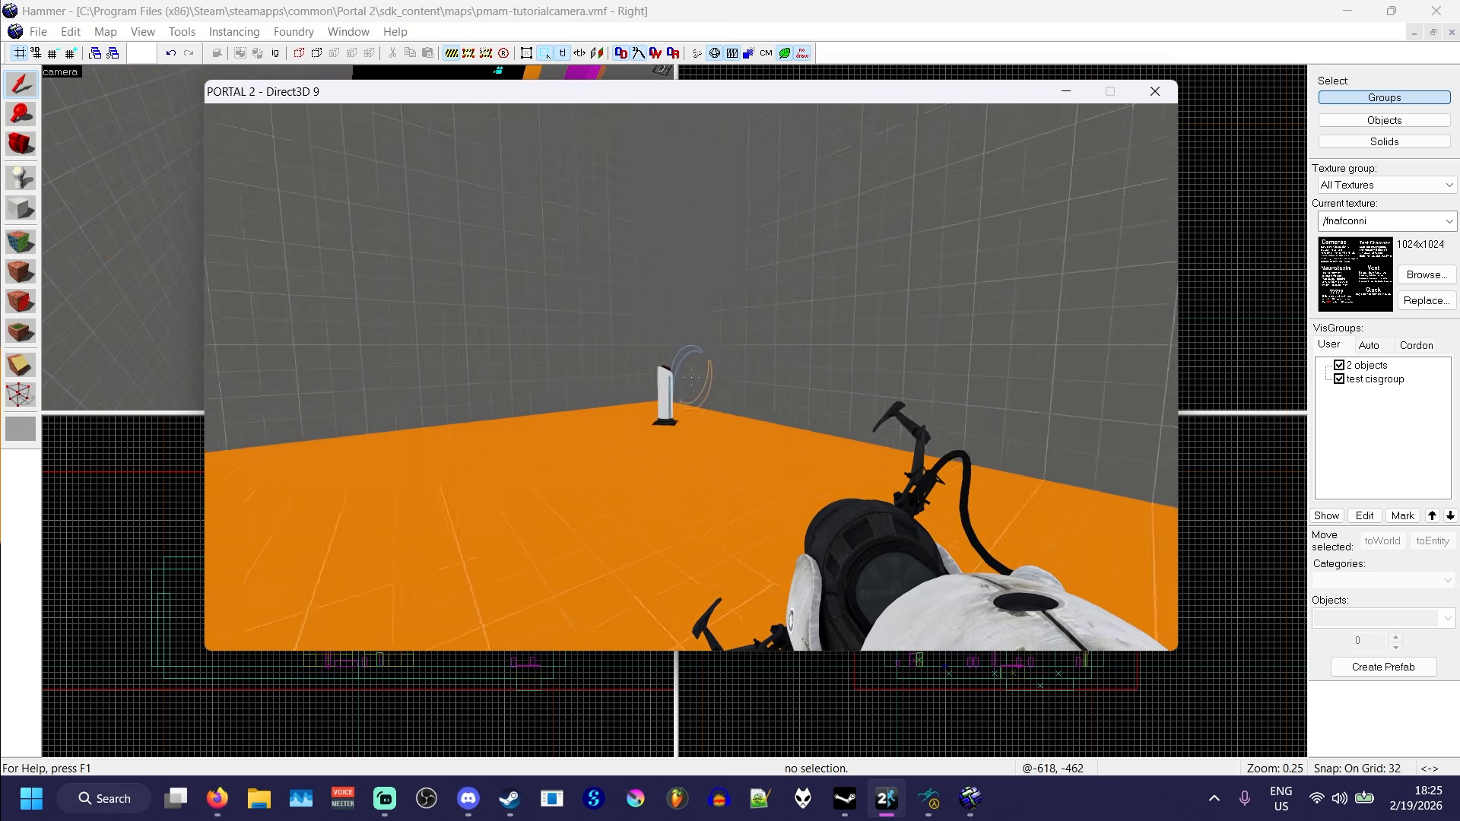
pyautogui.press('e')
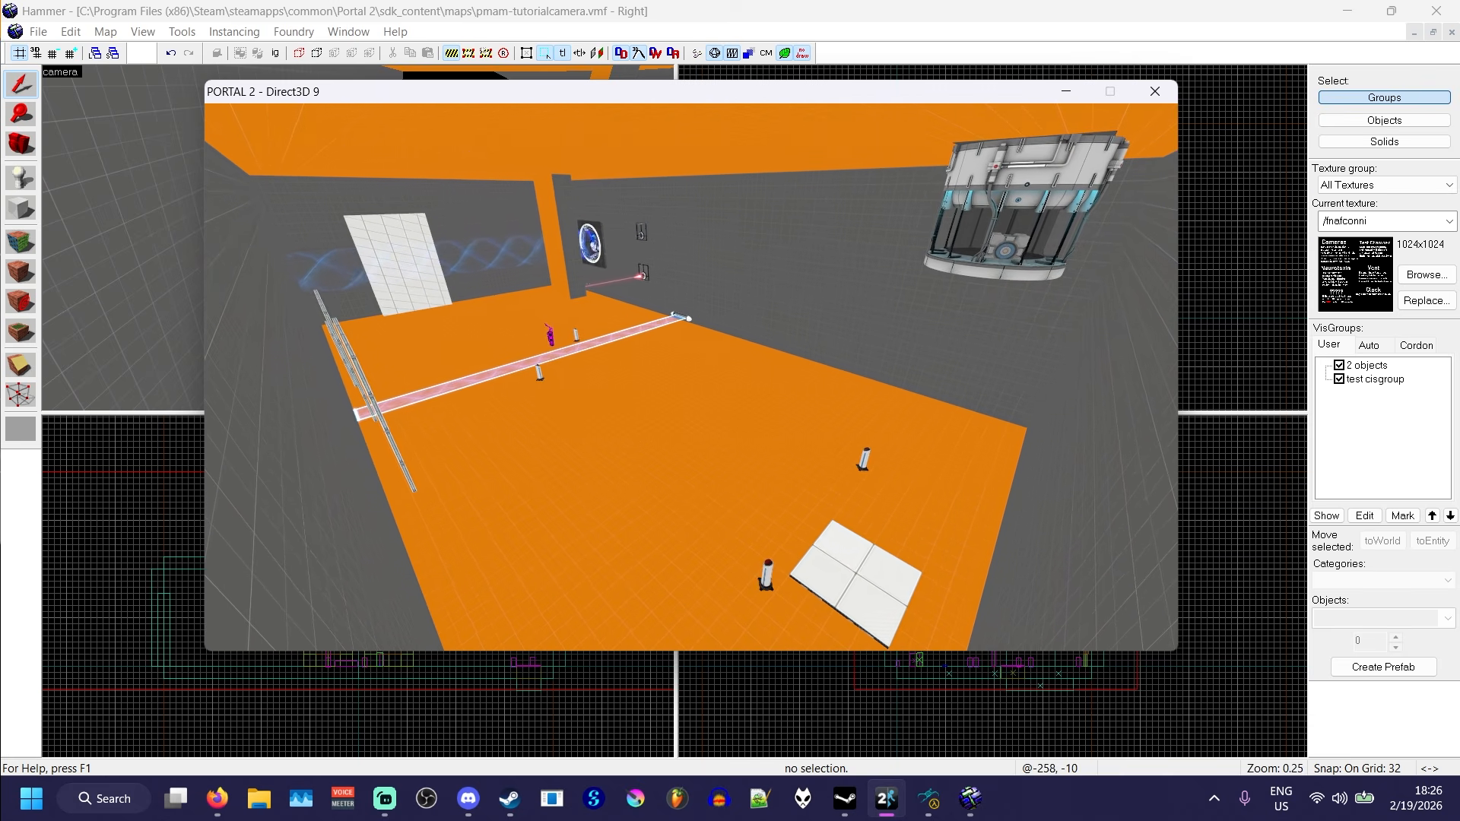
pyautogui.press('Escape')
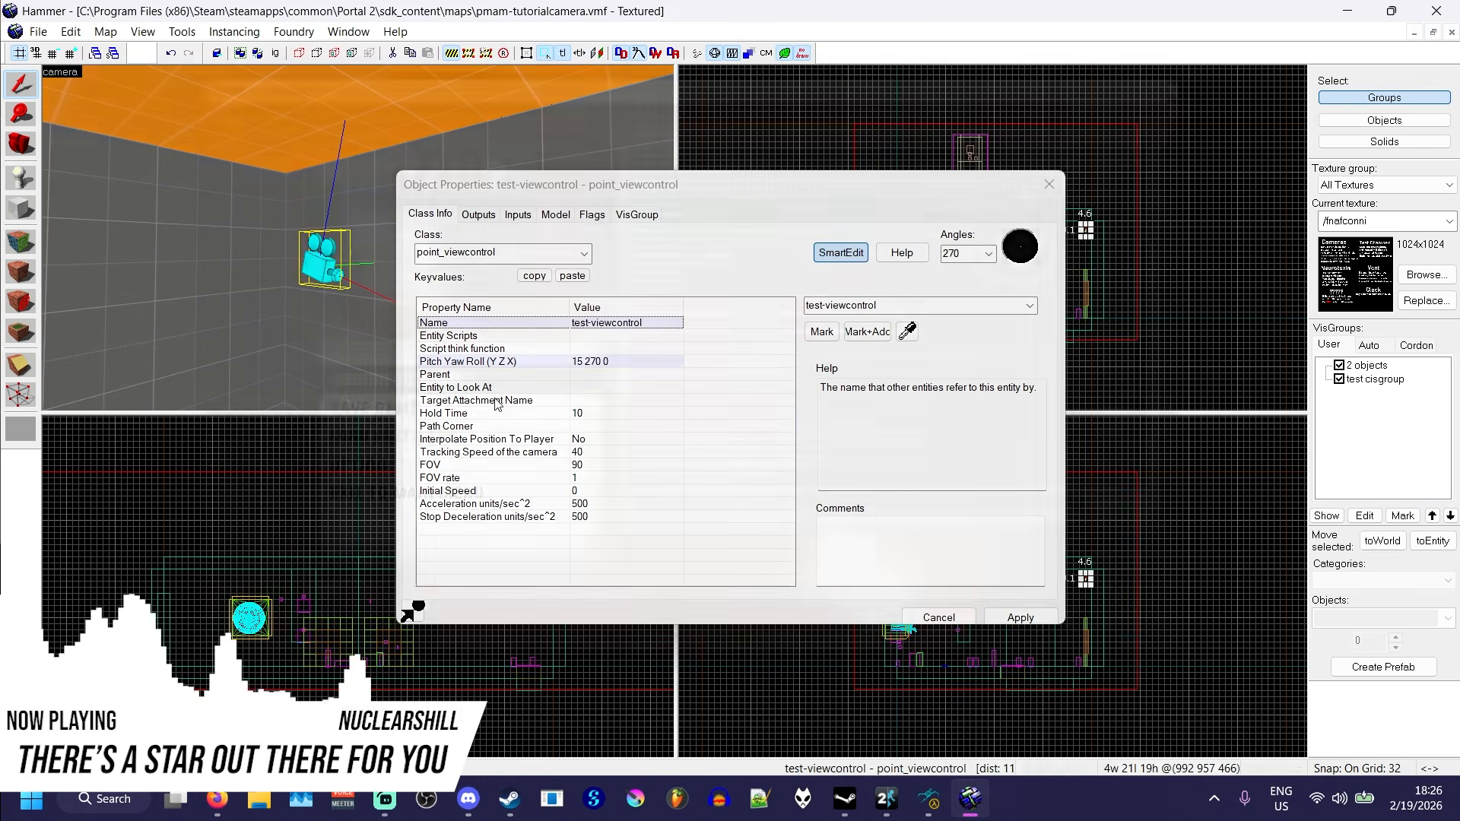
# - Enable the Follow Player flag on test-viewcontrol and try player as its Entity to Look At
pyautogui.click(596, 221)
pyautogui.click(425, 259)
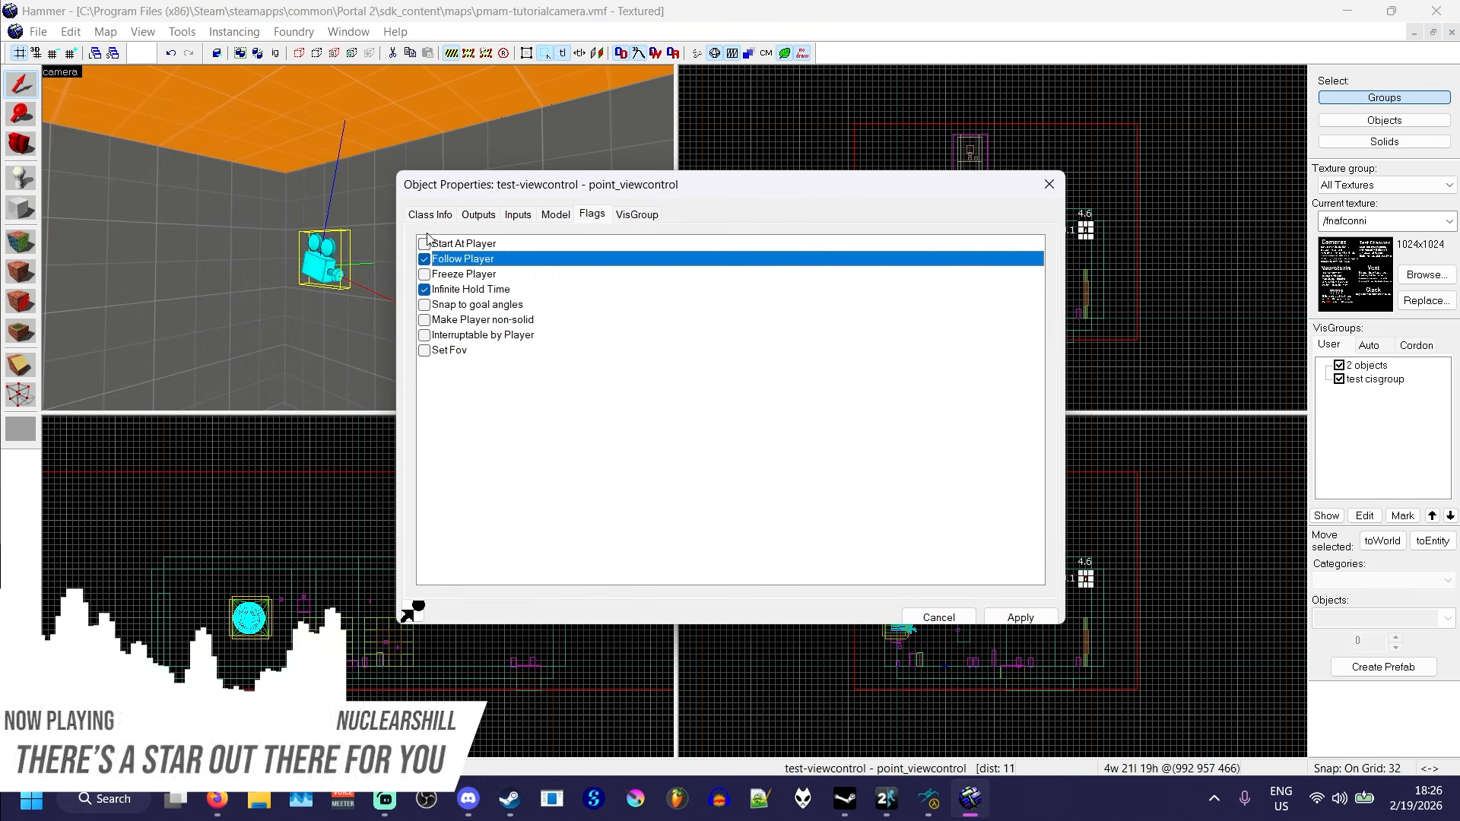
pyautogui.click(428, 217)
pyautogui.click(509, 388)
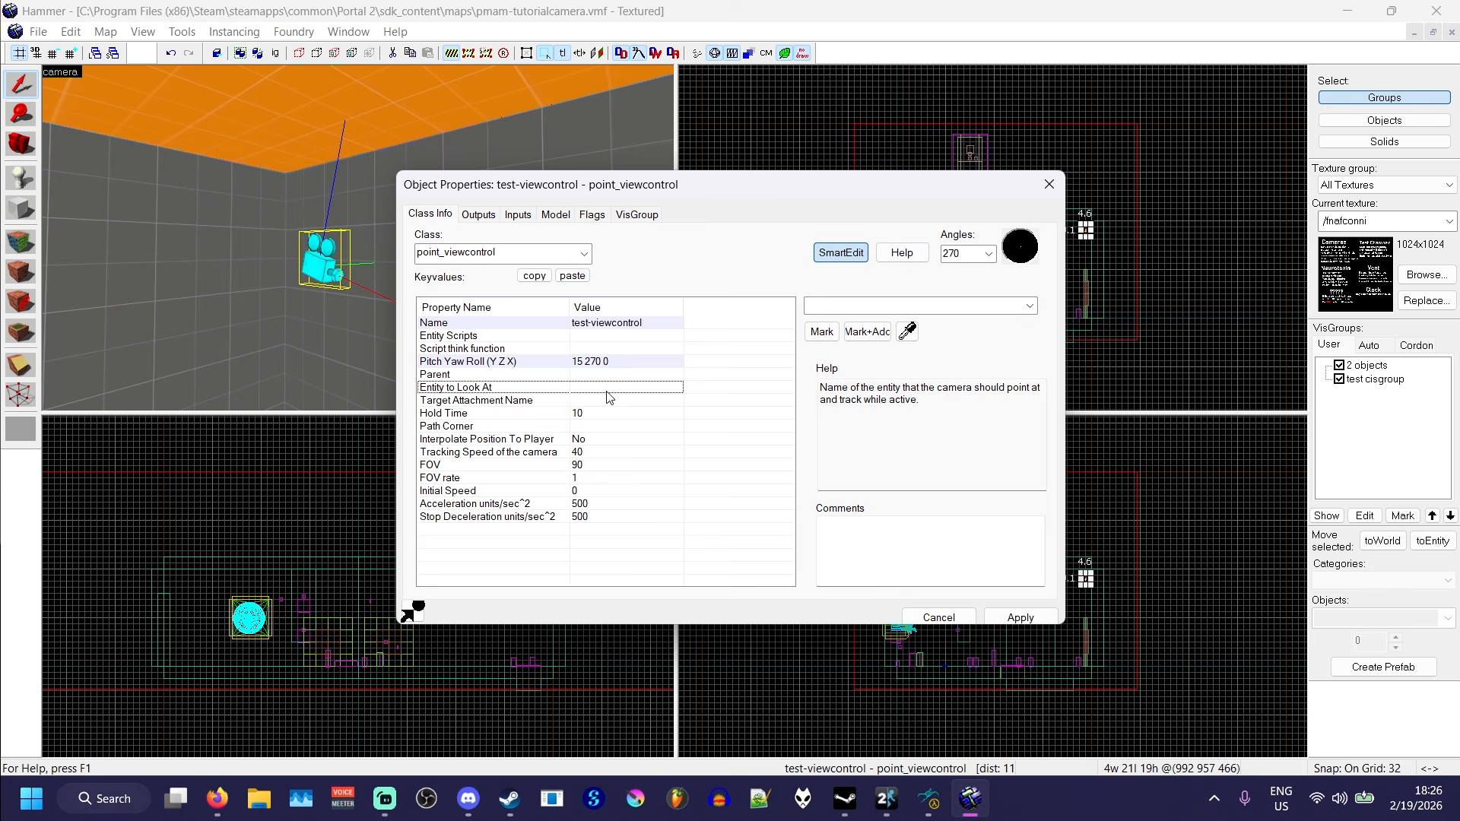
pyautogui.click(897, 309)
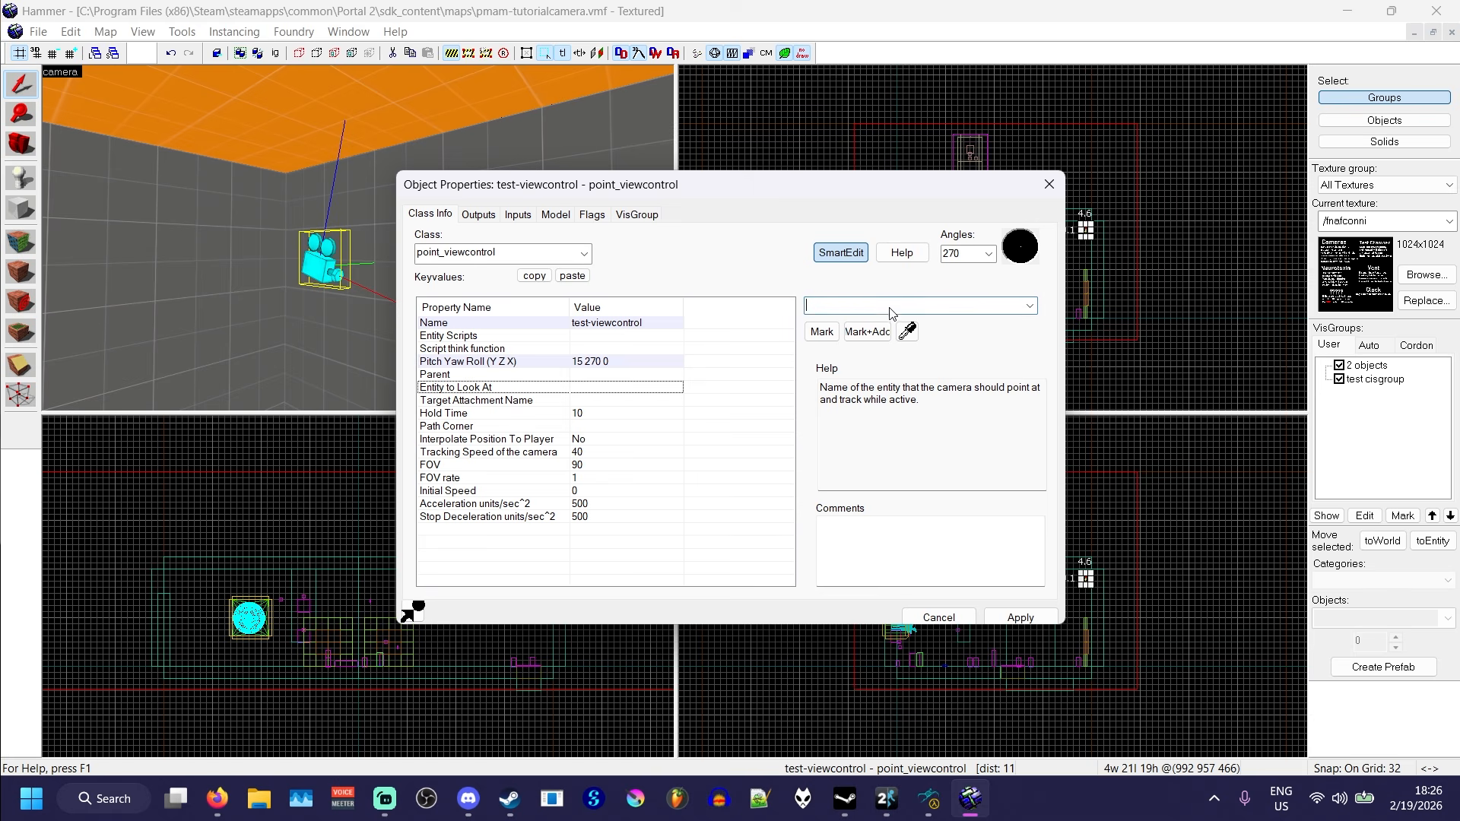
pyautogui.write('player')
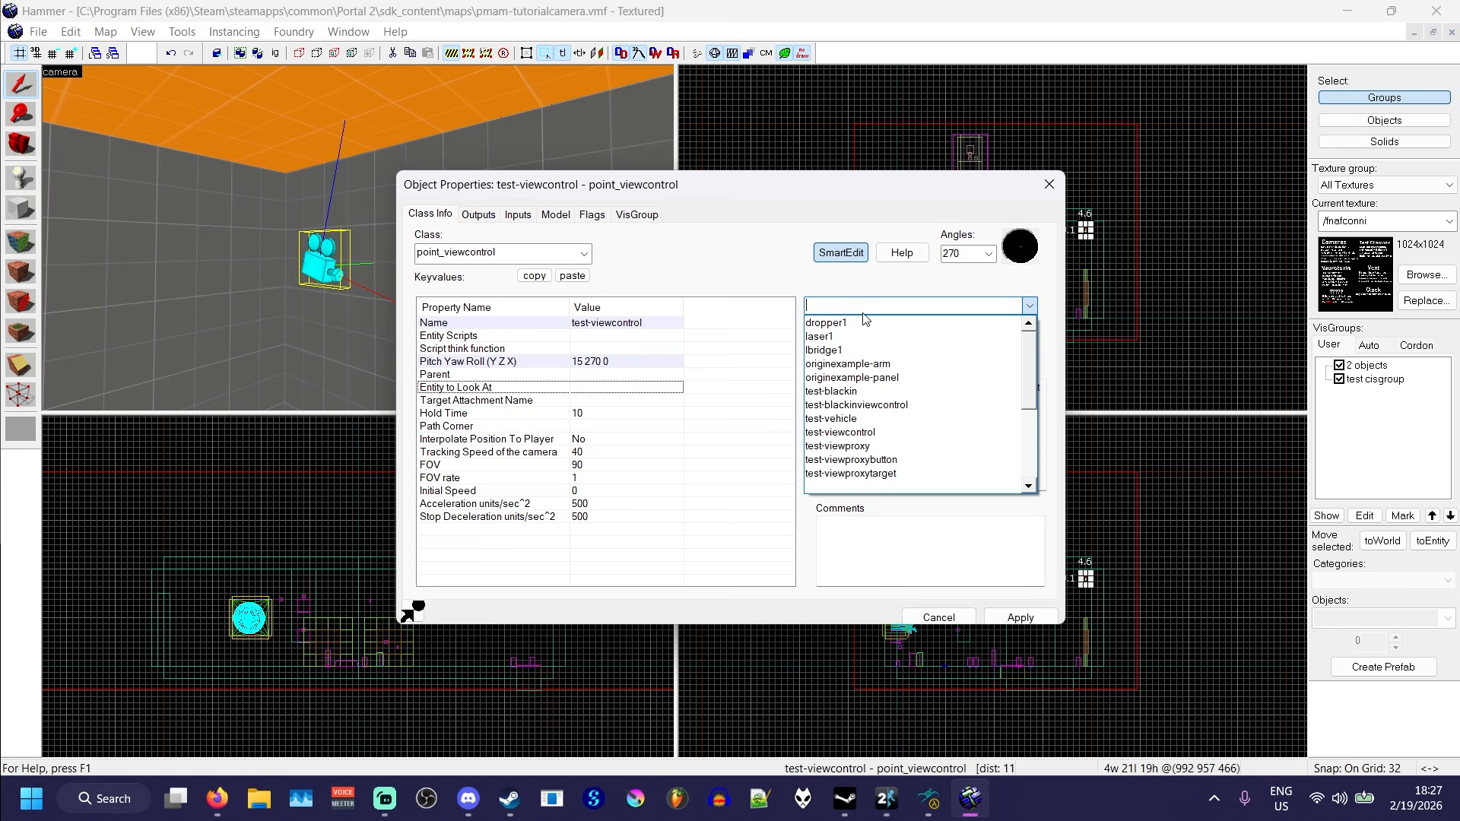
pyautogui.press('Down')
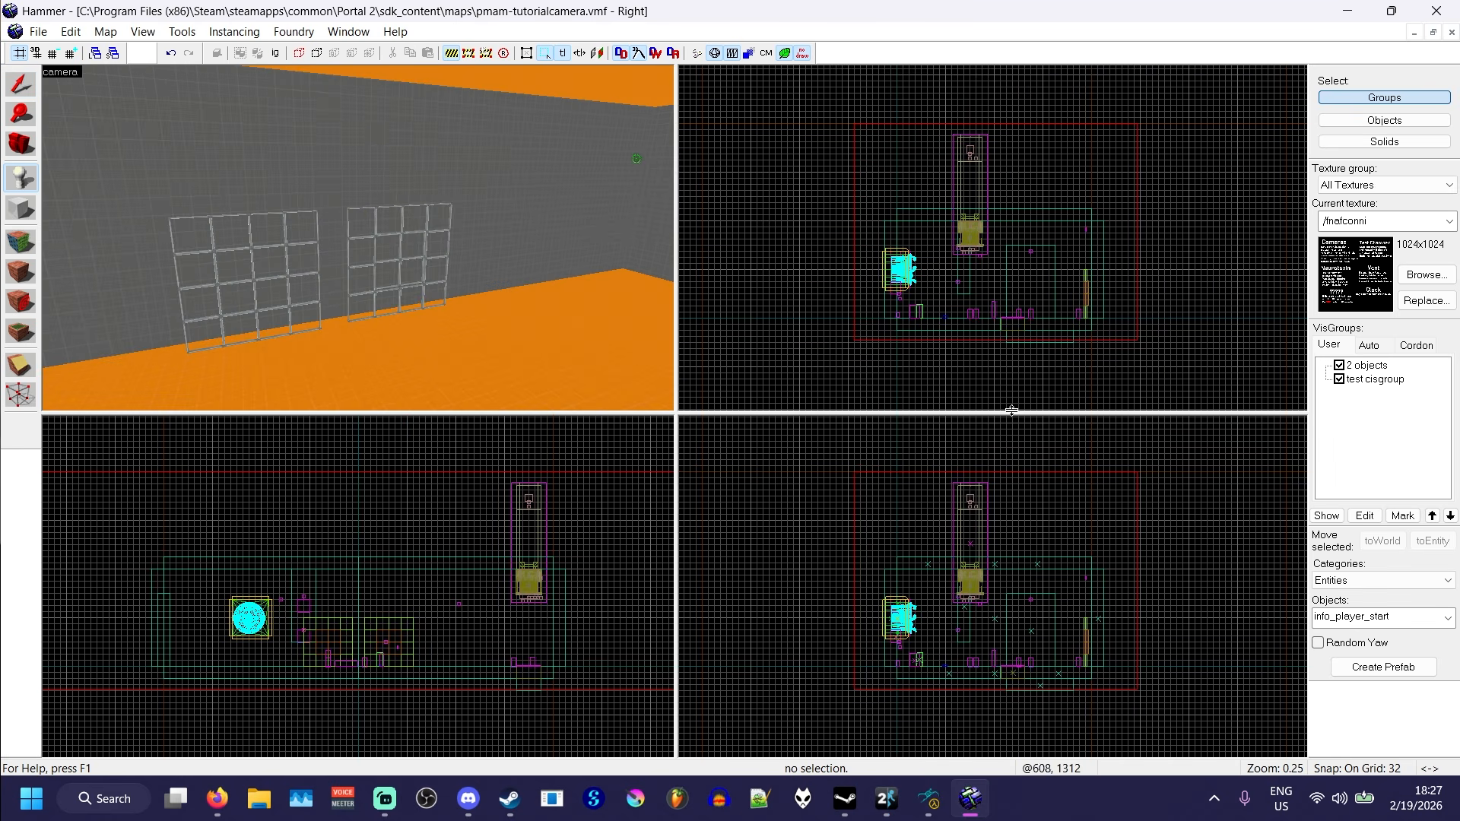
# - Choose the point_viewproxy entity and place one on the room's orange ceiling
pyautogui.click(1356, 619)
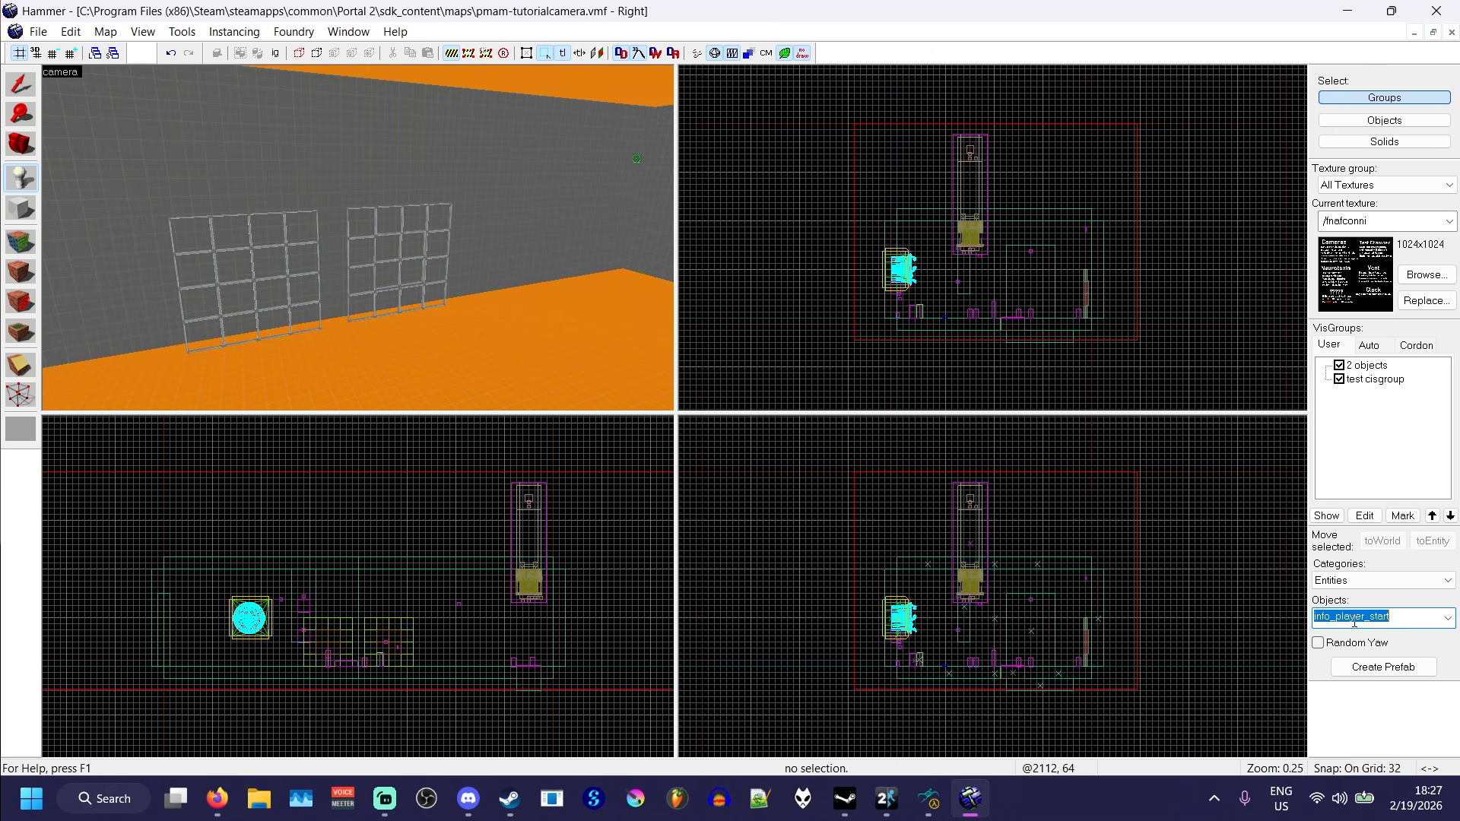
pyautogui.write('viewproxy')
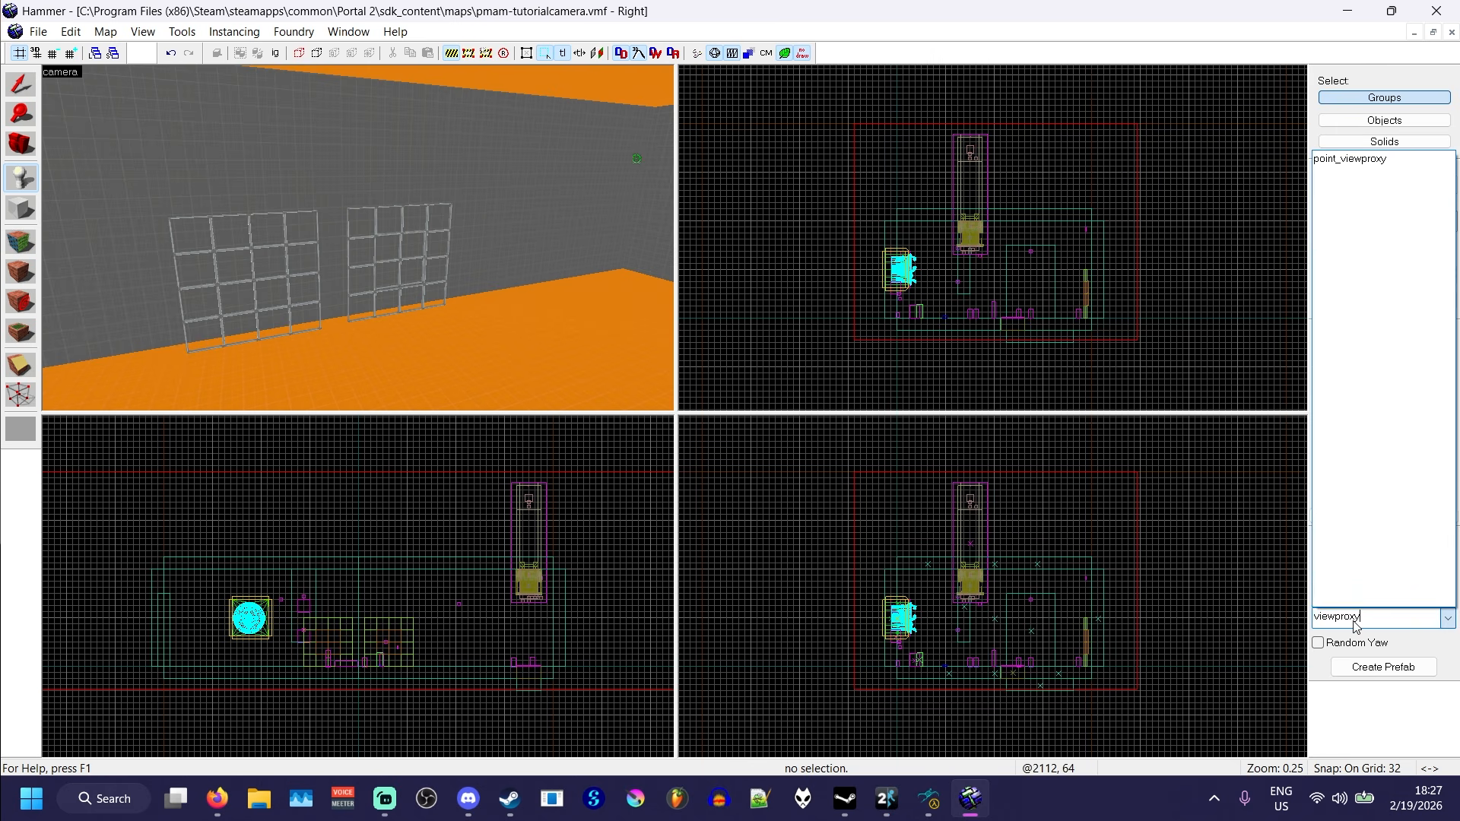
pyautogui.press('Return')
pyautogui.press('z')
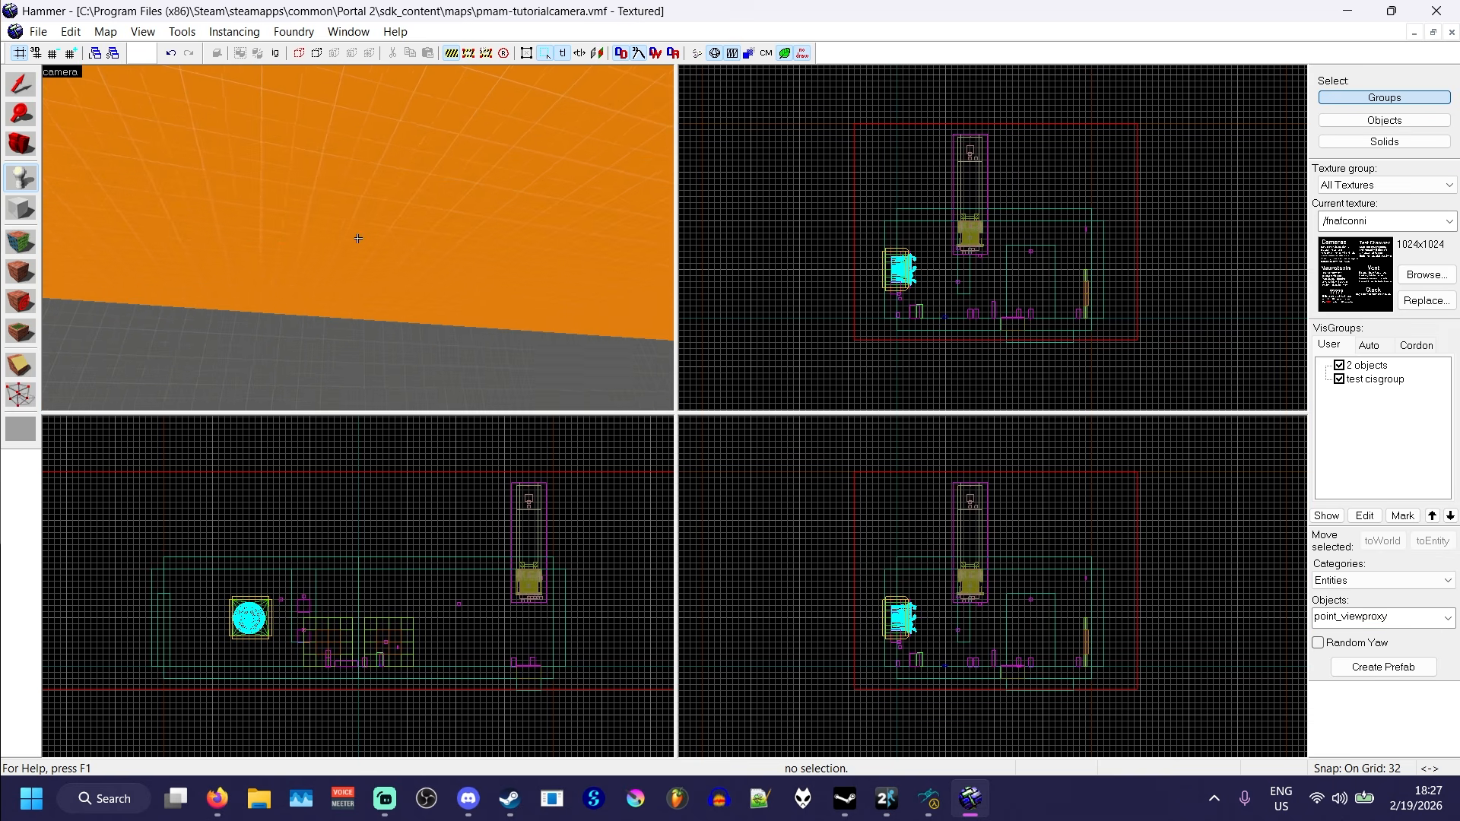
pyautogui.click(358, 238)
# - Lower the new point_viewproxy below the ceiling to about 748 61 375
pyautogui.hotkey('shift', 's')
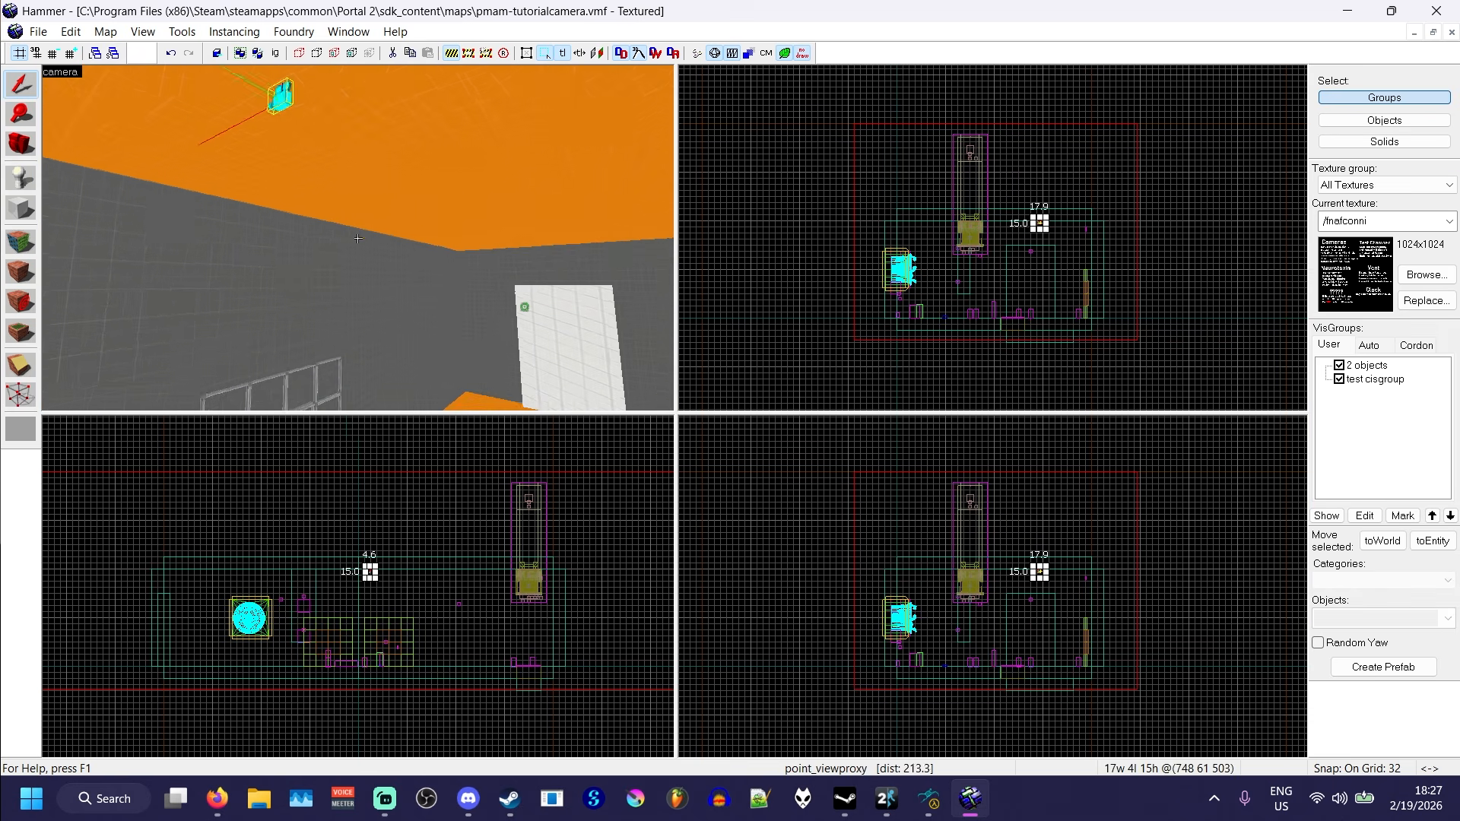
pyautogui.press('z')
pyautogui.moveTo(365, 97); pyautogui.dragTo(363, 276)
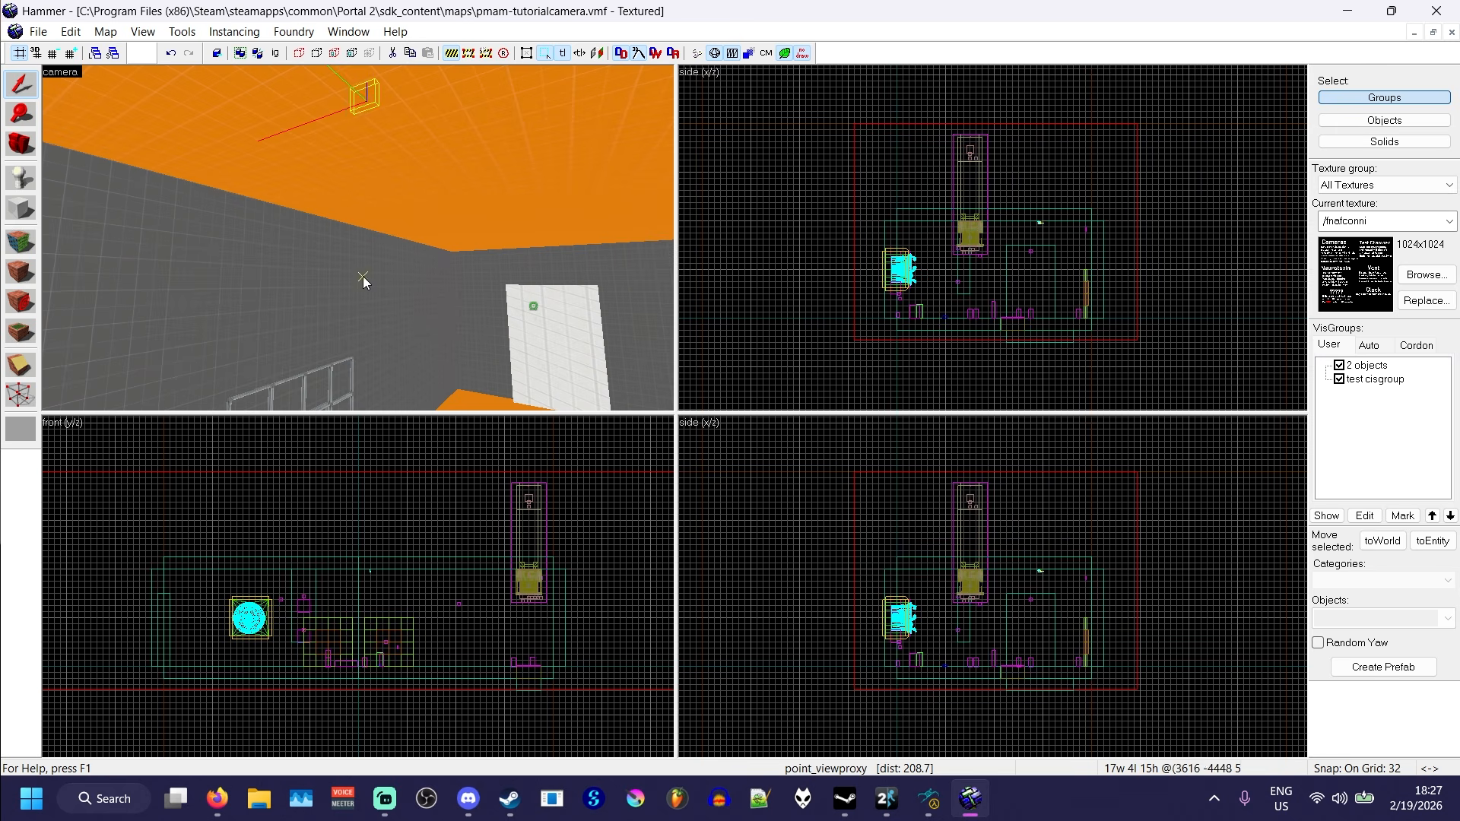
pyautogui.hotkey('ctrl', 'z')
pyautogui.press('Down')
pyautogui.press('Down')
pyautogui.press('Down')
pyautogui.press('Down')
pyautogui.press('w')
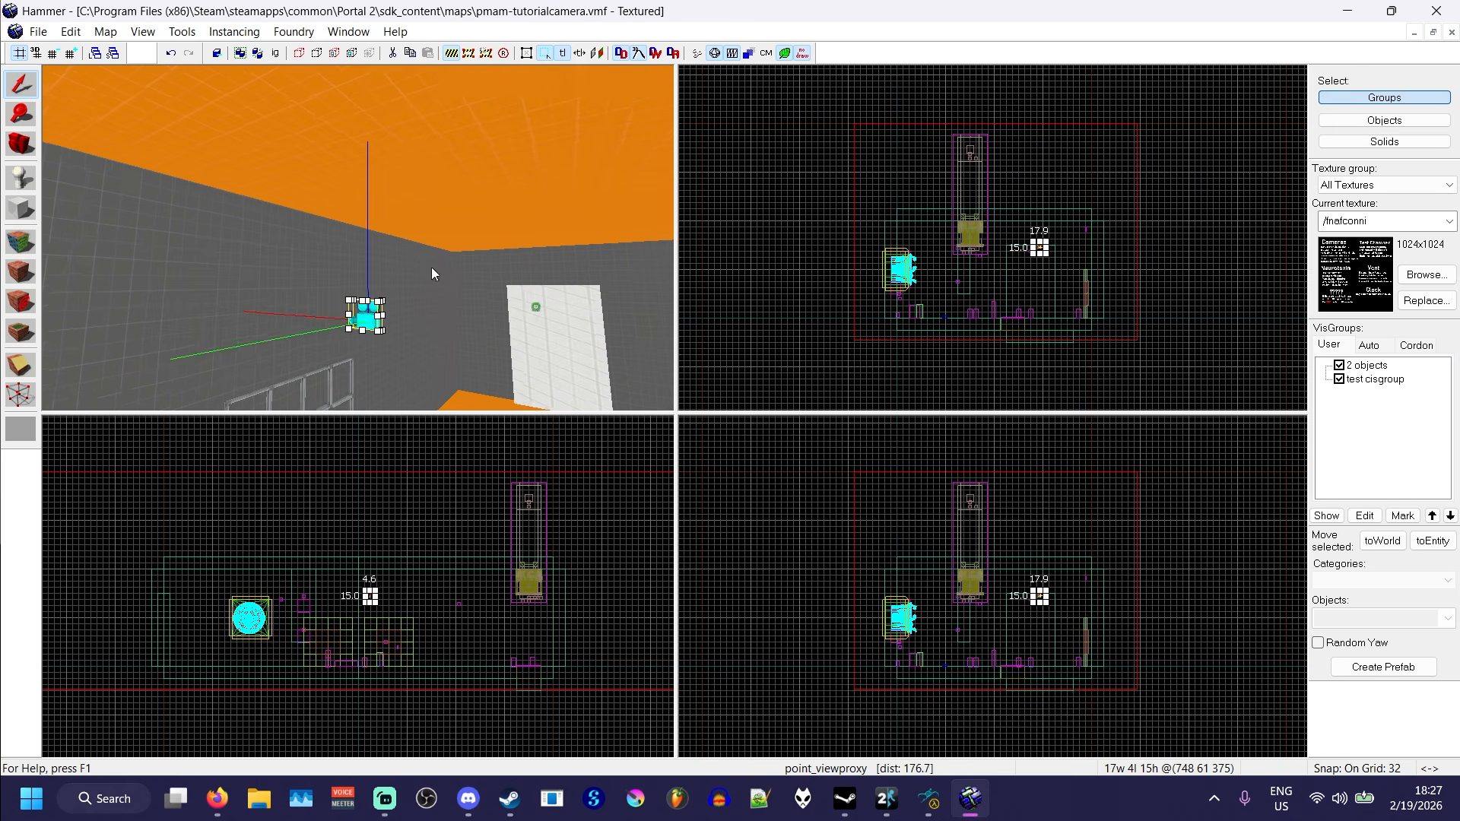
pyautogui.press('w')
pyautogui.press('z')
pyautogui.press('z')
# - Name the point_viewproxy entity test-viewproxy and apply the change
pyautogui.doubleClick(358, 239)
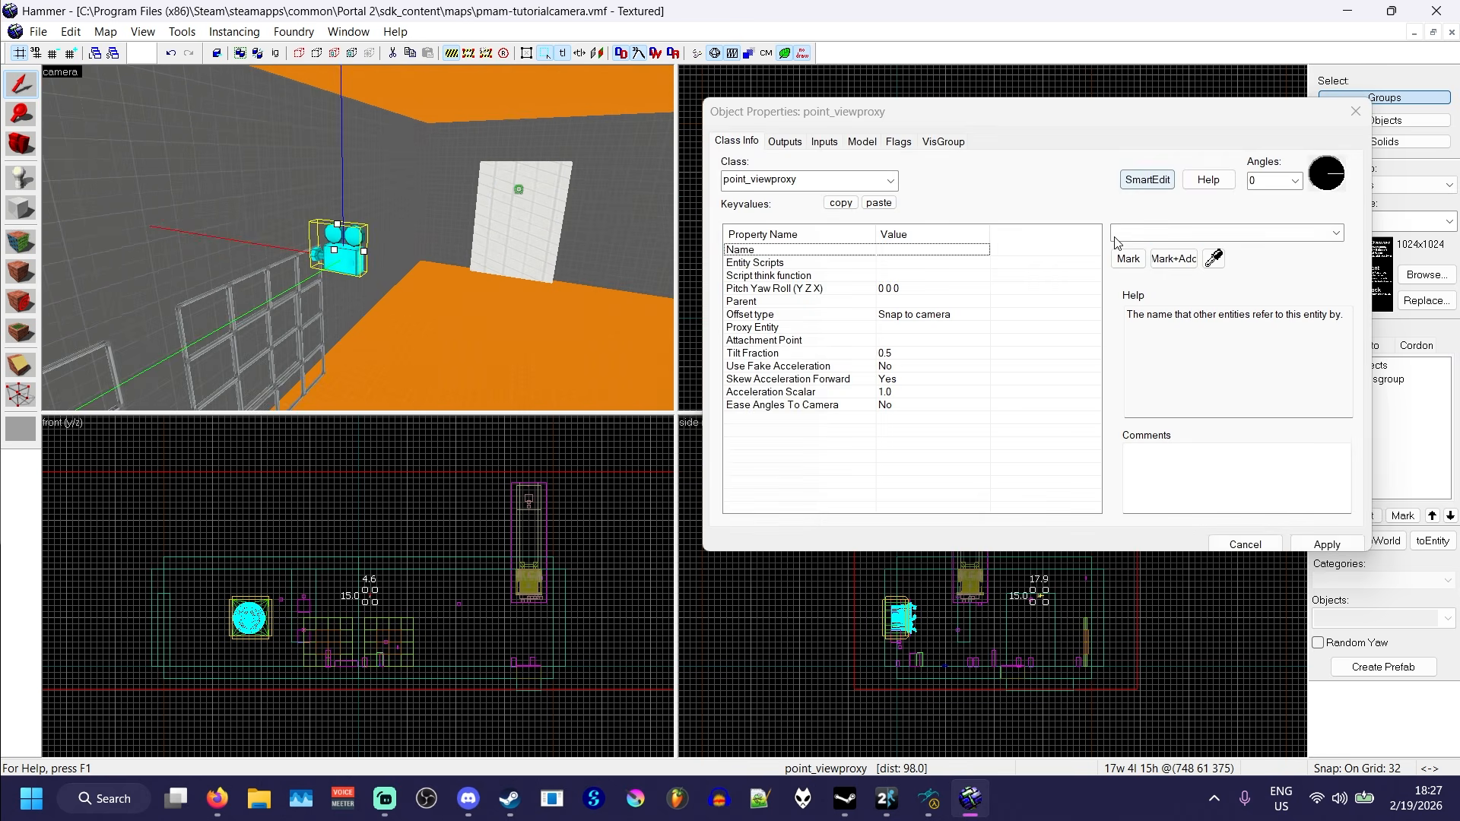
pyautogui.click(1116, 237)
pyautogui.write('test-viewproxy')
pyautogui.click(1090, 212)
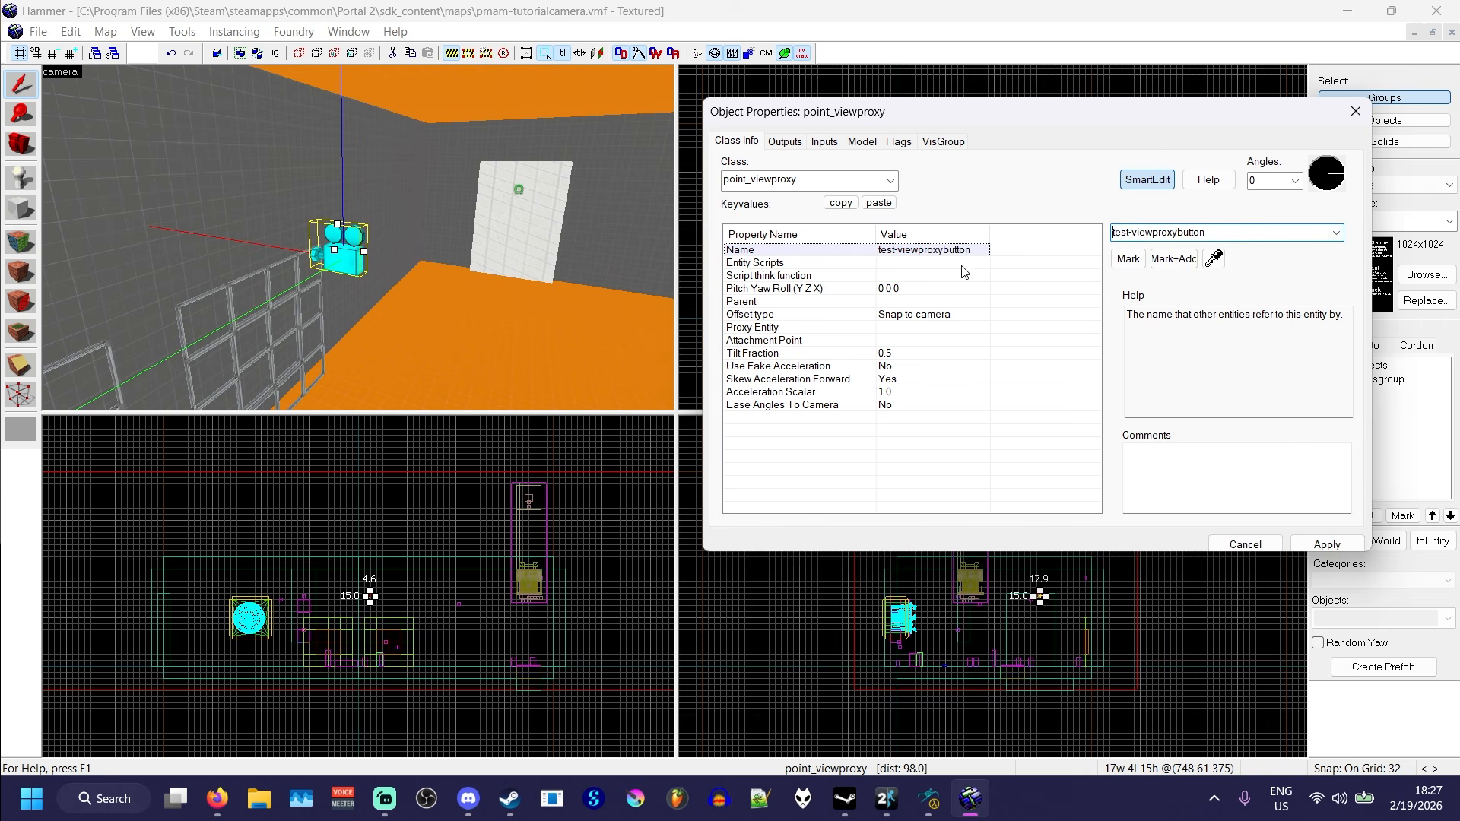
pyautogui.moveTo(1176, 233); pyautogui.dragTo(1221, 244)
pyautogui.press('BackSpace')
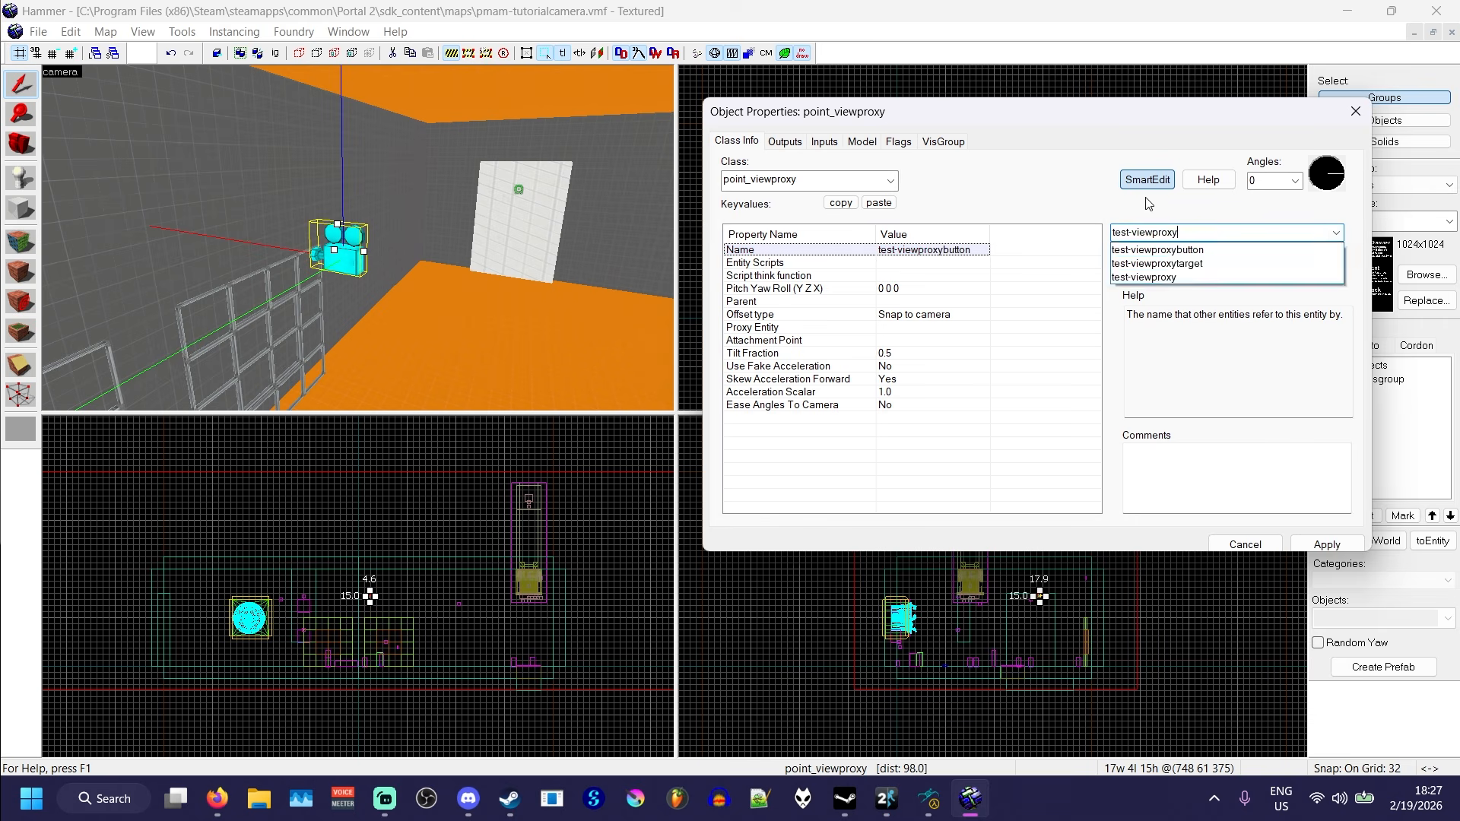
pyautogui.click(1324, 544)
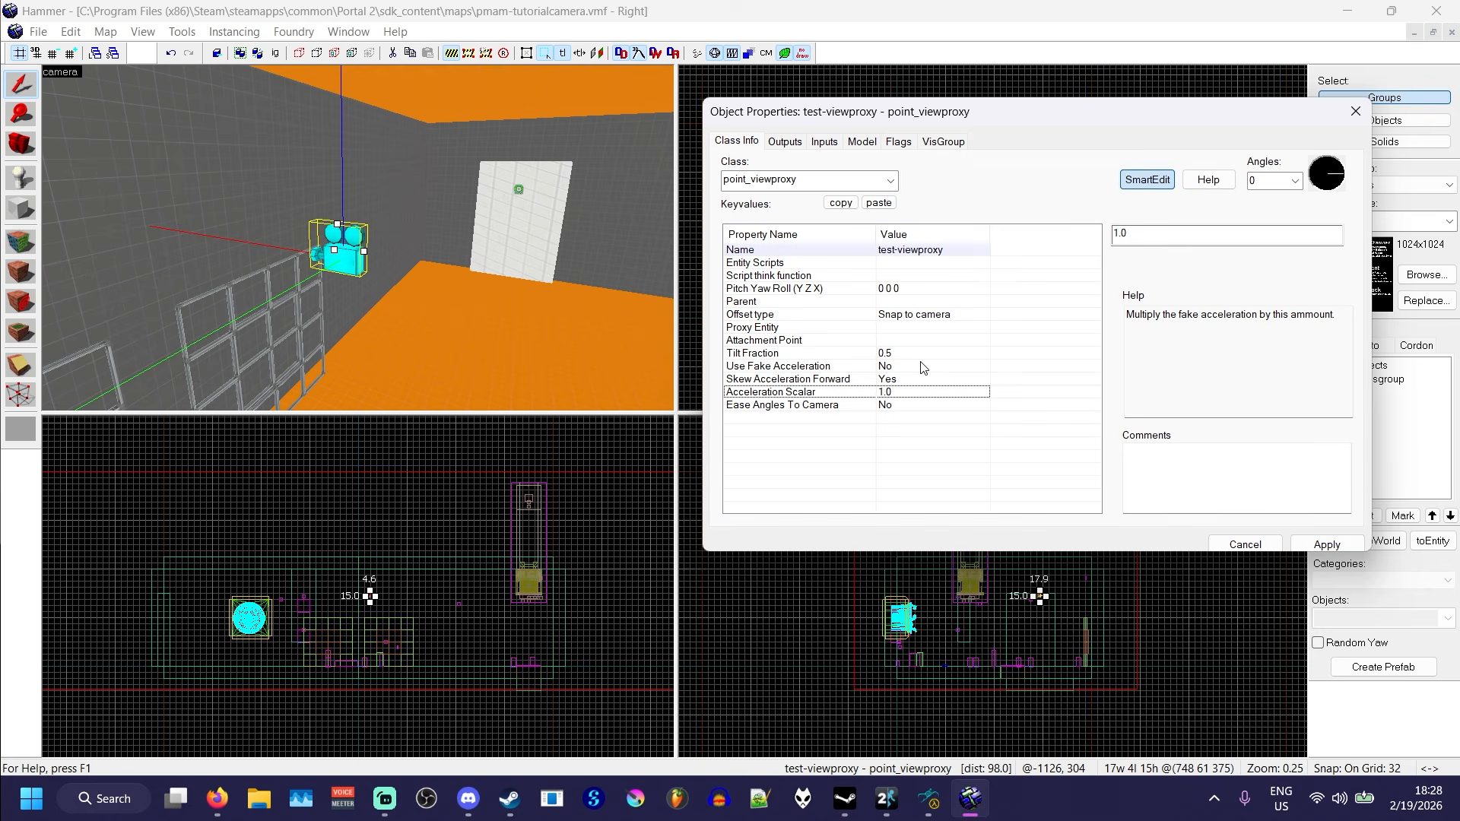
# - Set the Proxy Entity of test-viewproxy to test-viewproxytarget by picking the info_target near the far wall
pyautogui.click(777, 331)
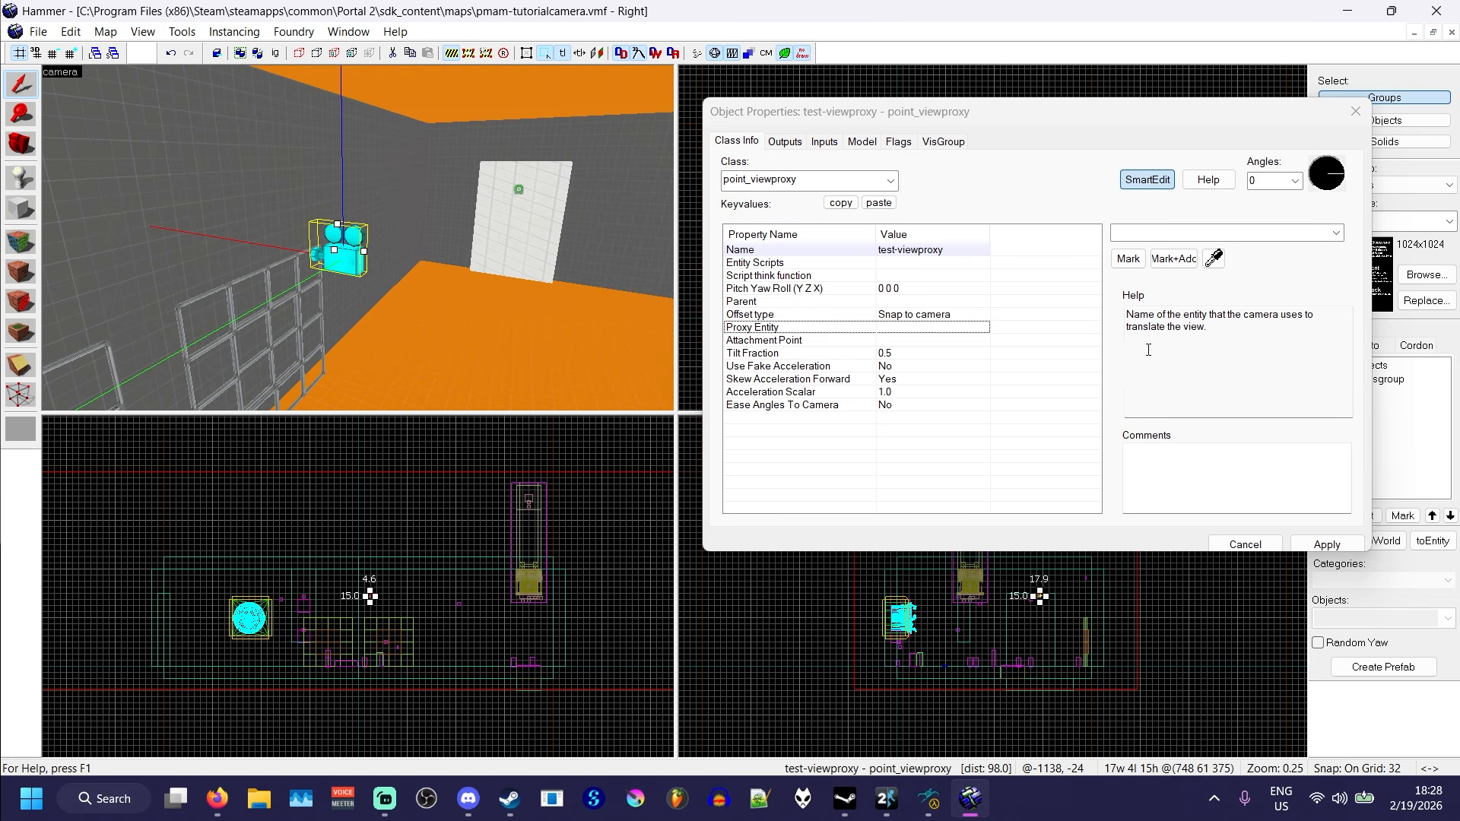
pyautogui.press('z')
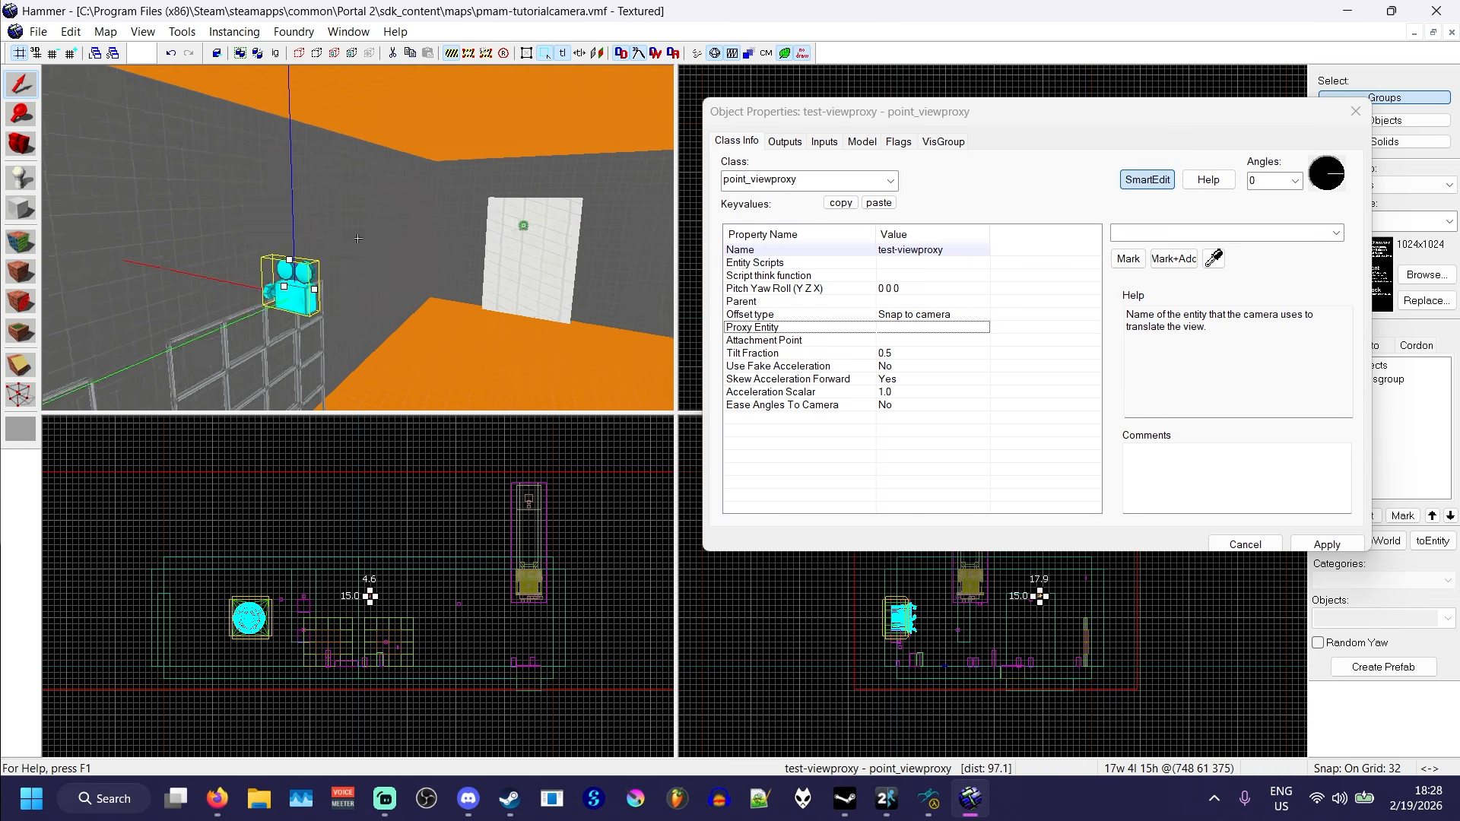
pyautogui.press('w')
pyautogui.press('w')
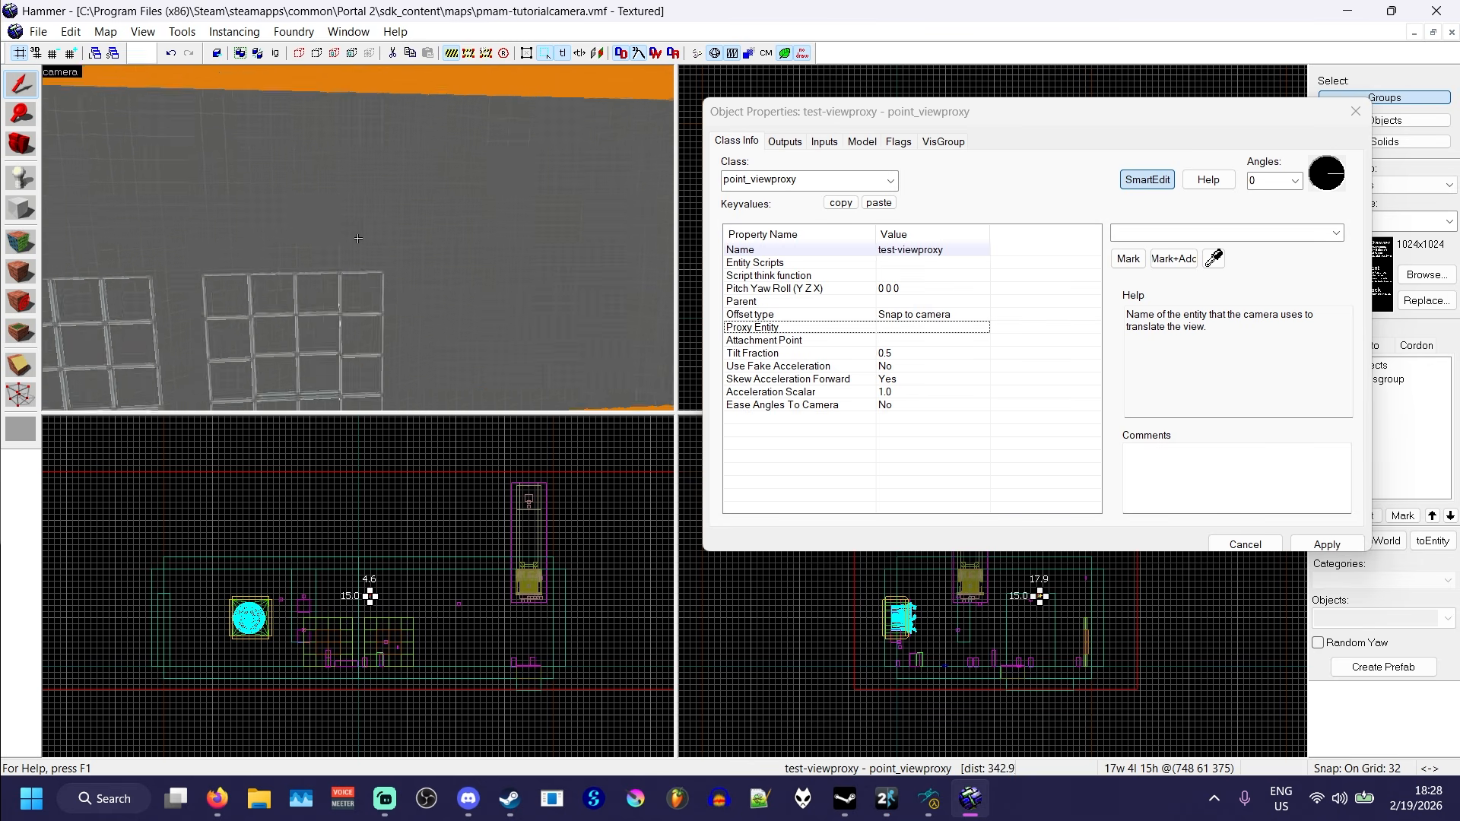
pyautogui.press('z')
pyautogui.click(1214, 258)
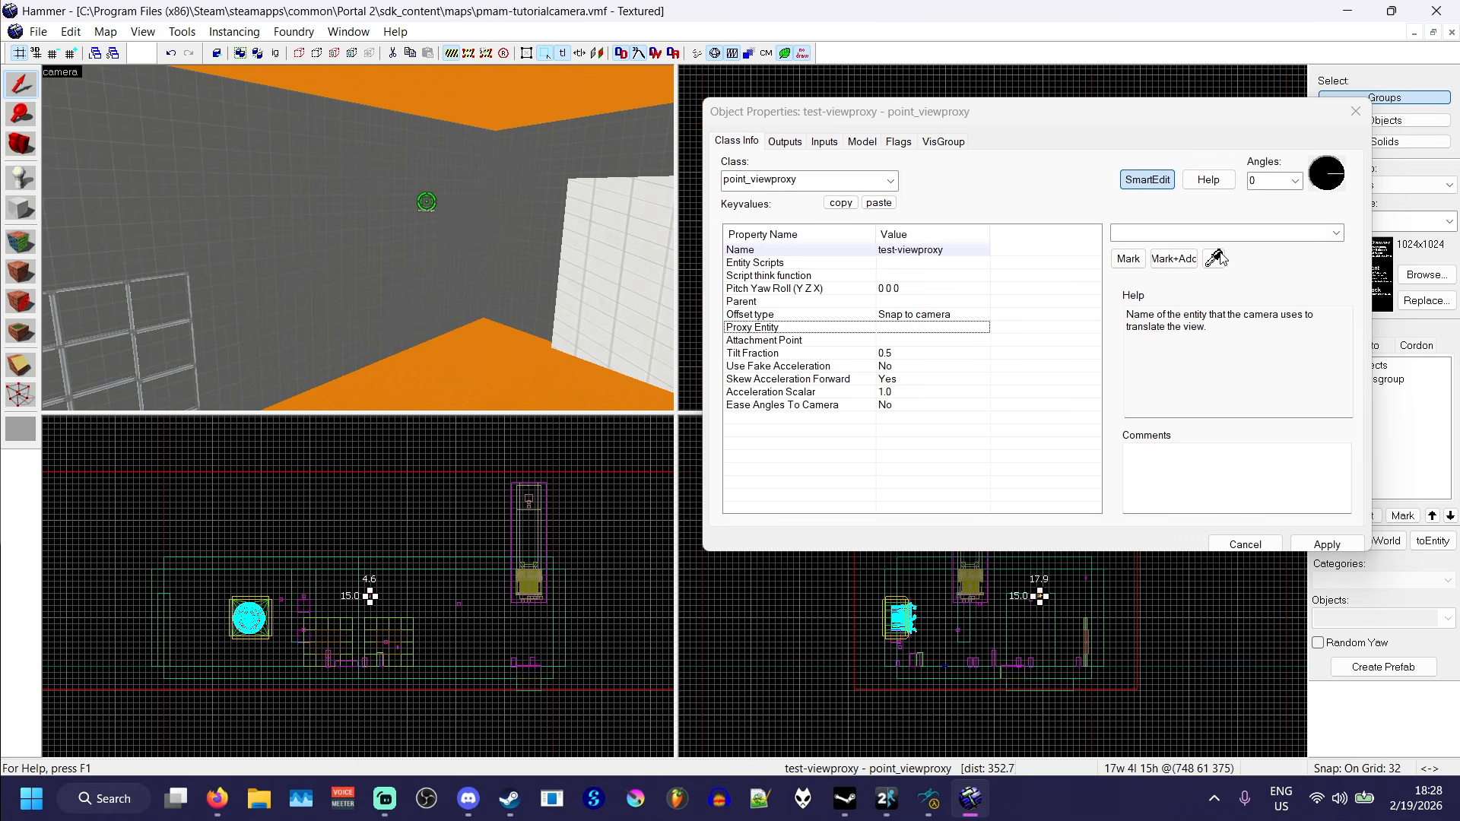
pyautogui.click(427, 202)
# - Examine the info_target and its surroundings in the room, and review the flags available on test-viewproxy
pyautogui.press('z')
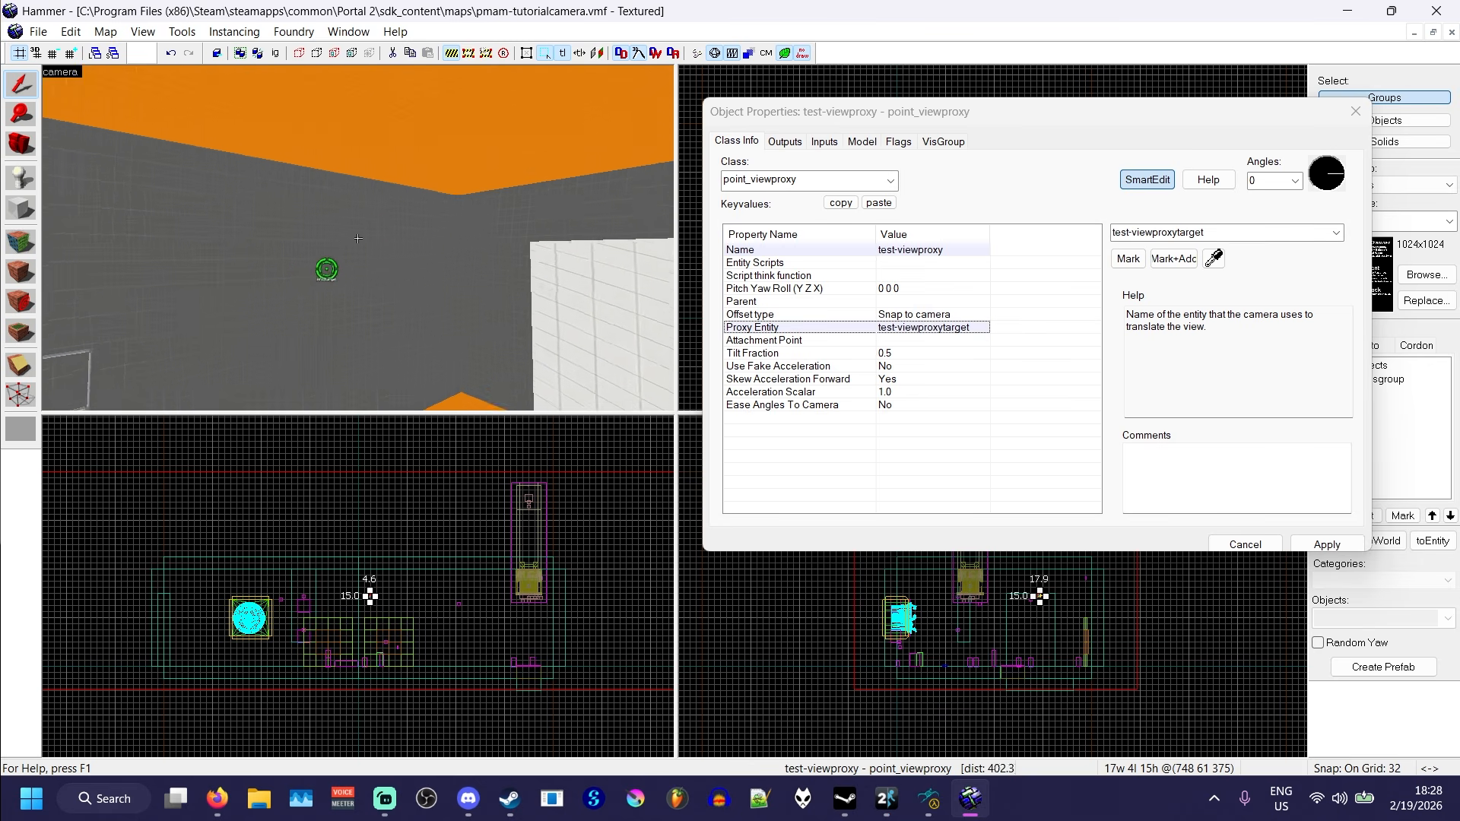
pyautogui.press('s')
pyautogui.press('d')
pyautogui.press('a')
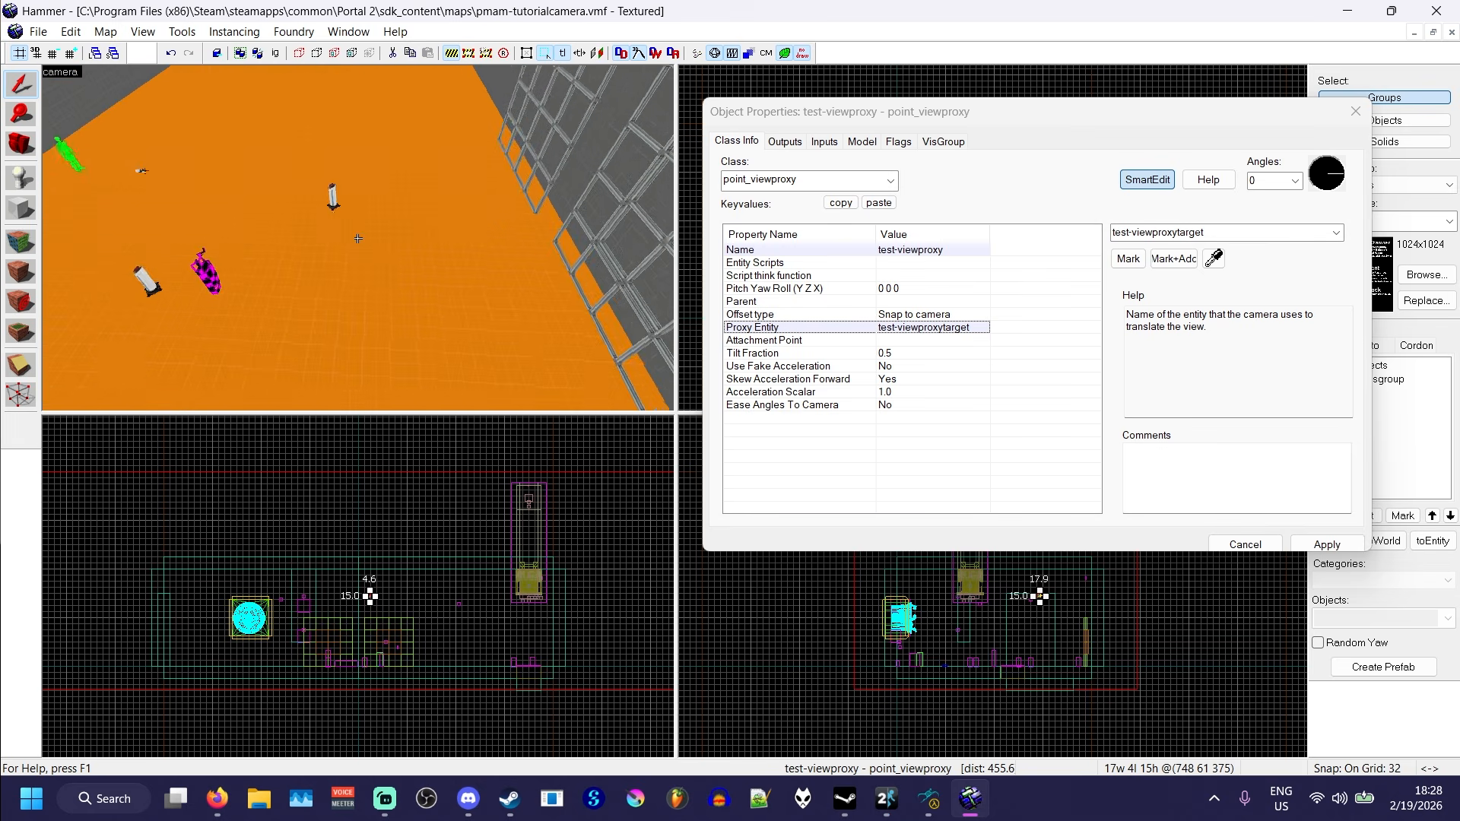
pyautogui.press('a')
pyautogui.press('z')
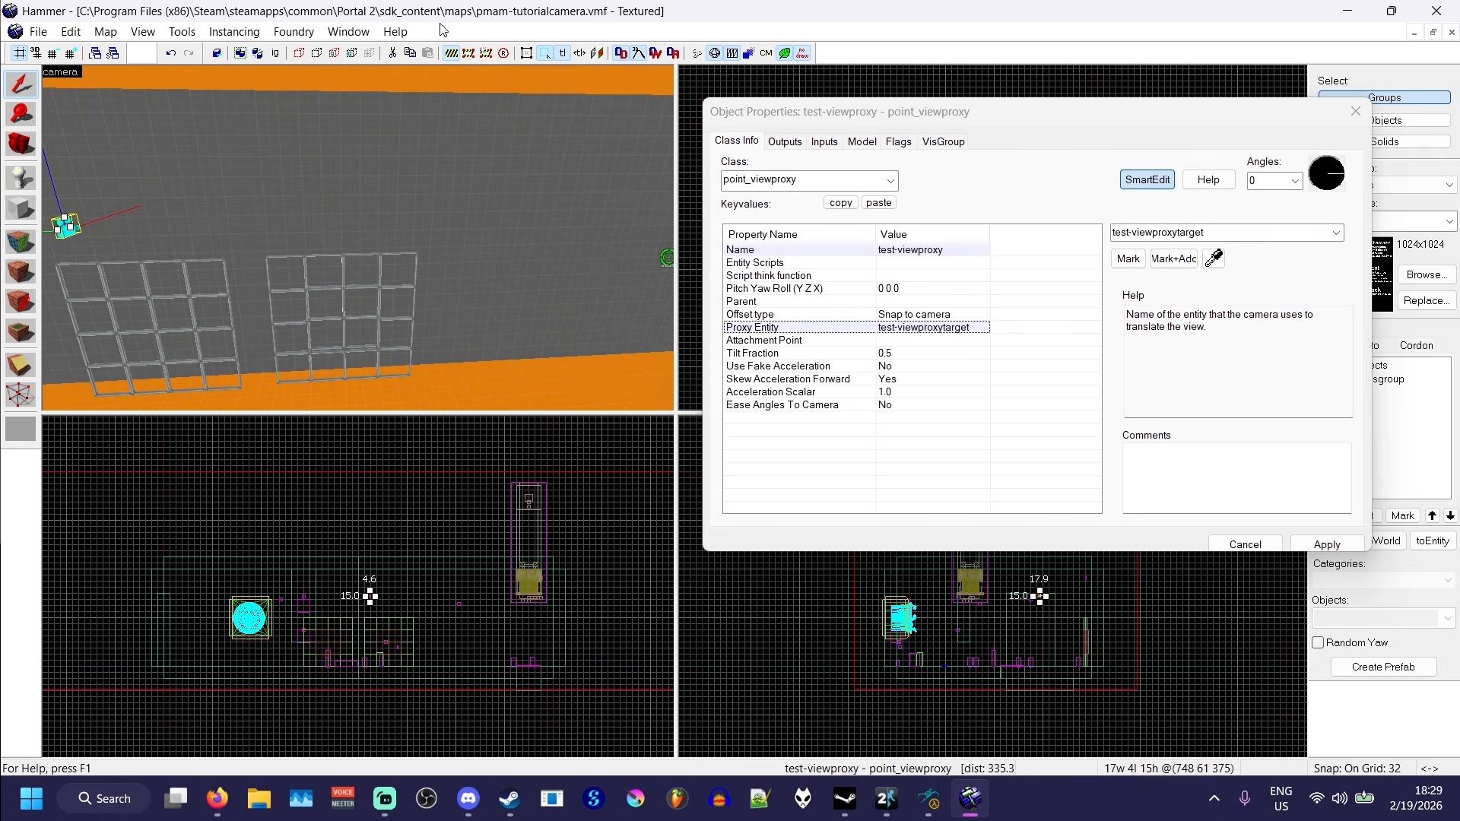
pyautogui.press('z')
pyautogui.press('w')
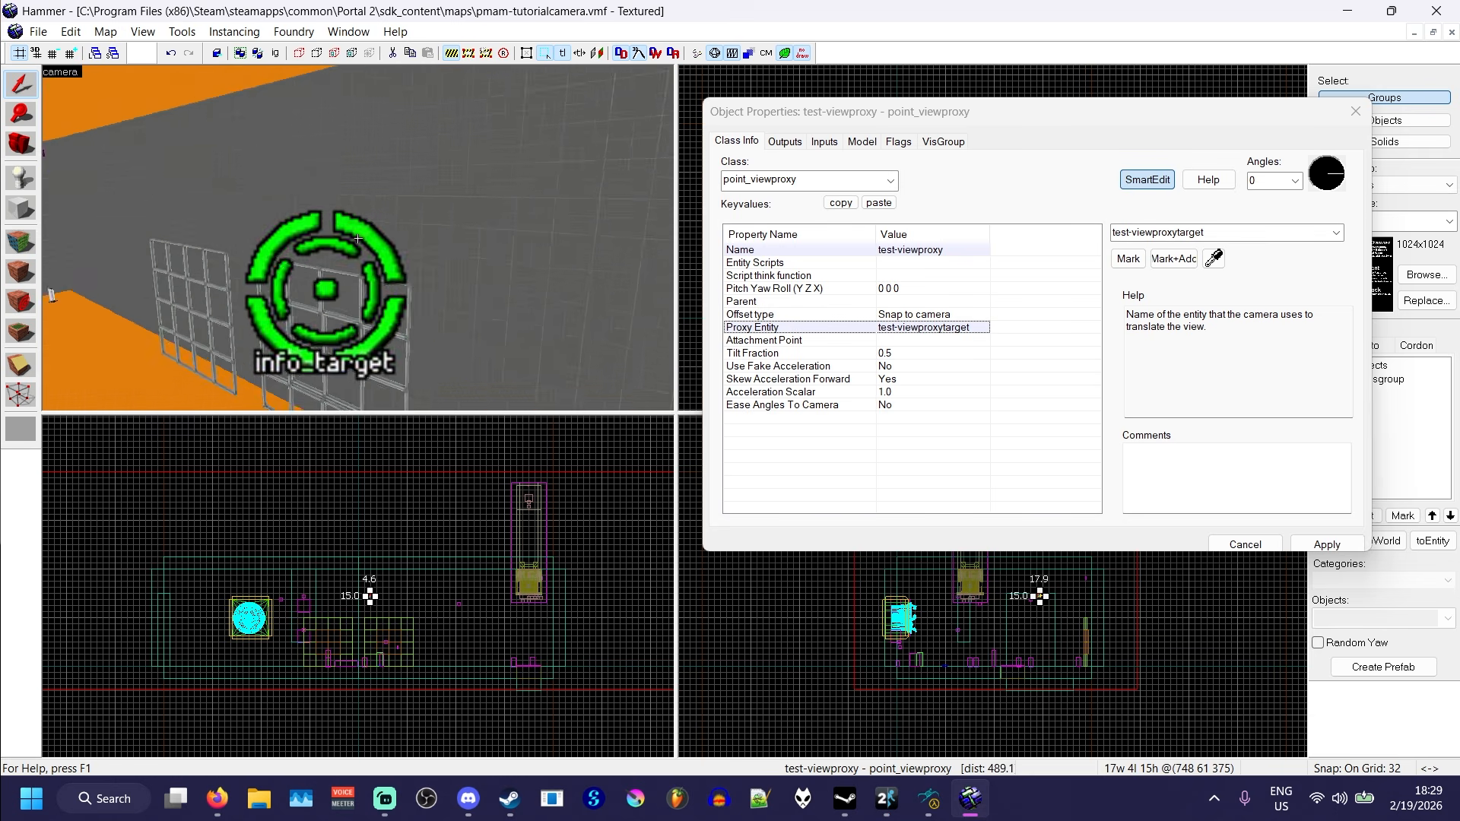
pyautogui.press('w')
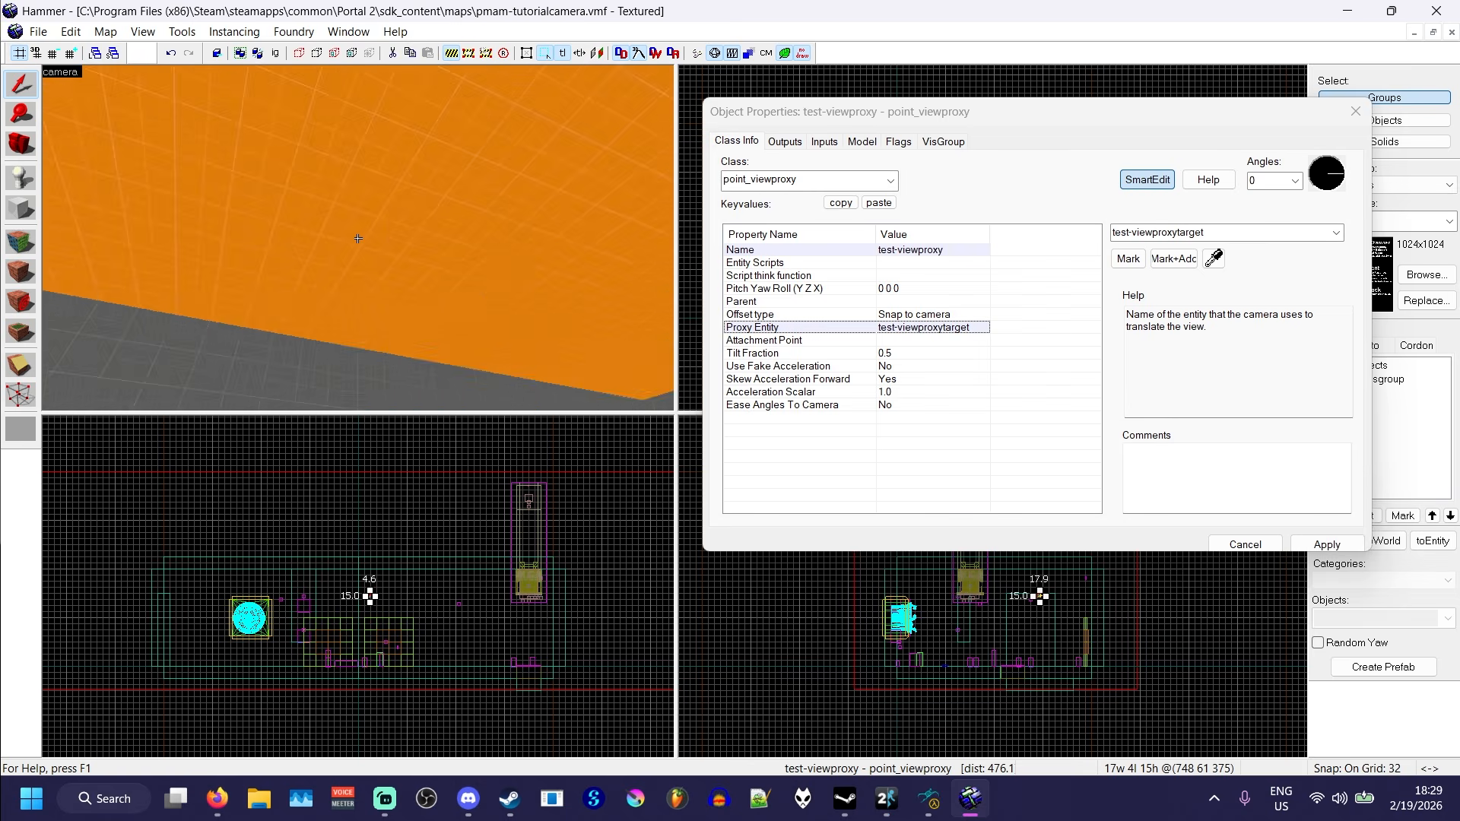
pyautogui.press('w')
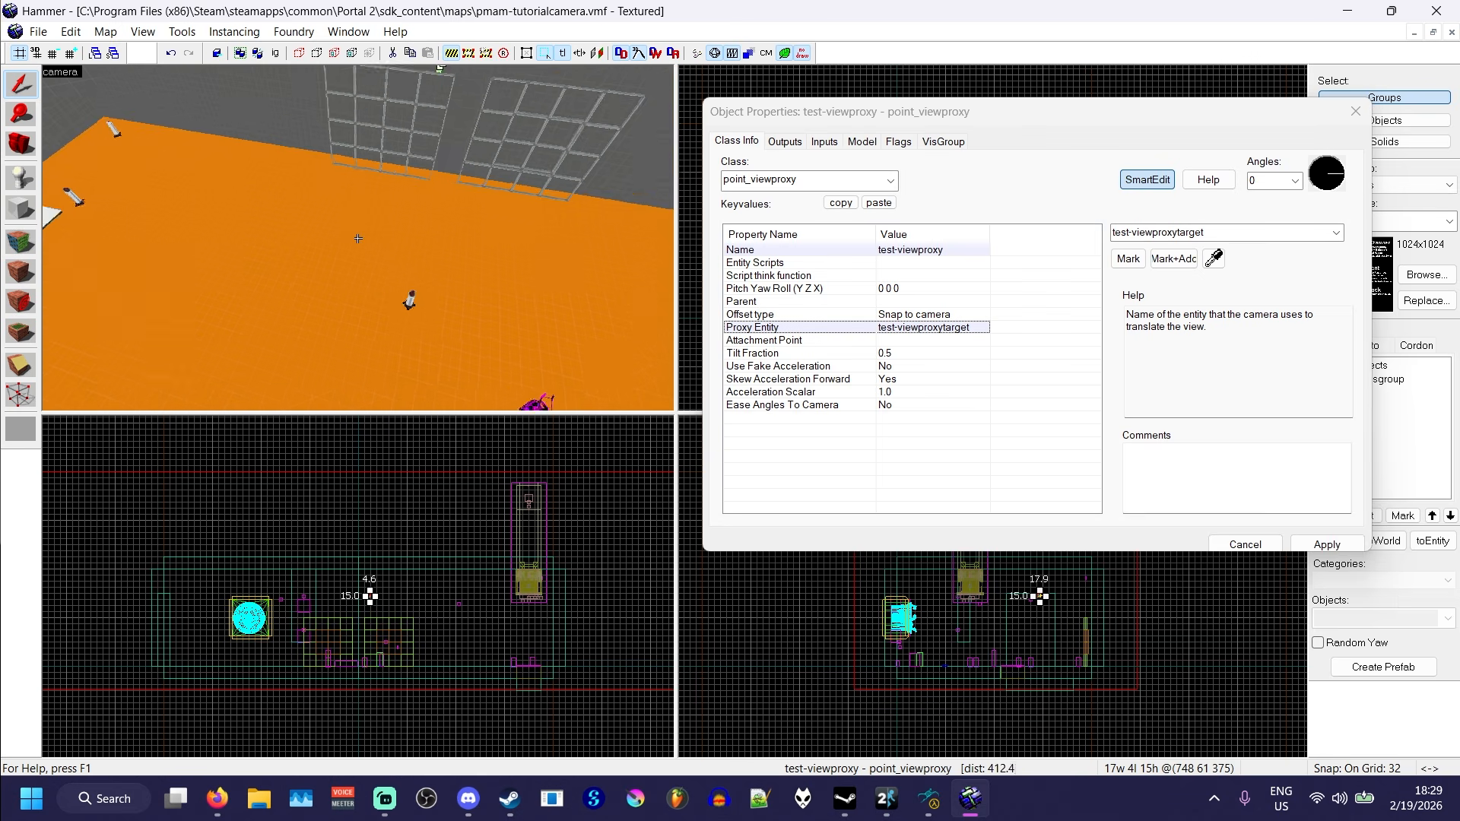
pyautogui.click(897, 141)
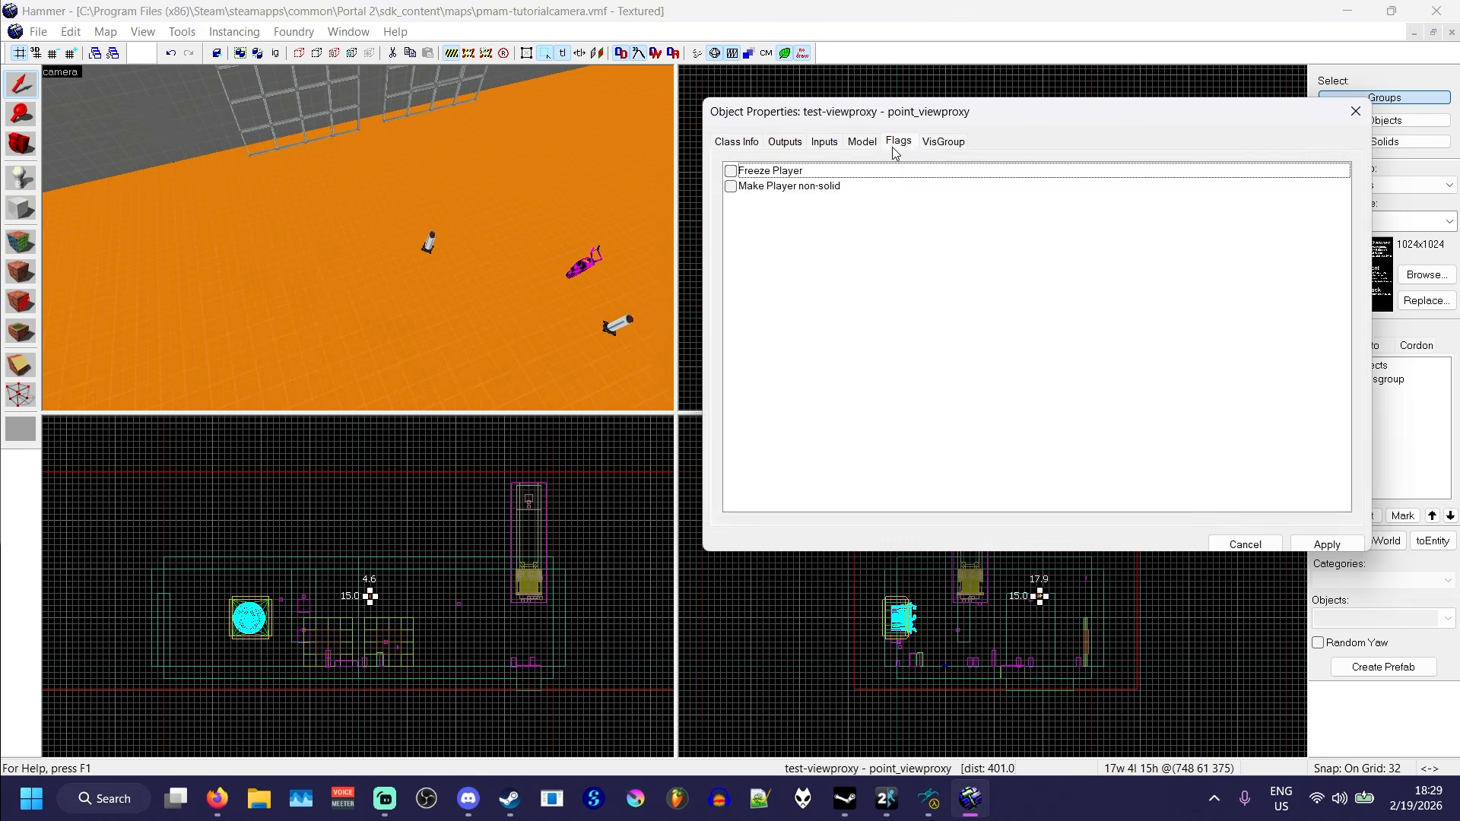
pyautogui.click(735, 142)
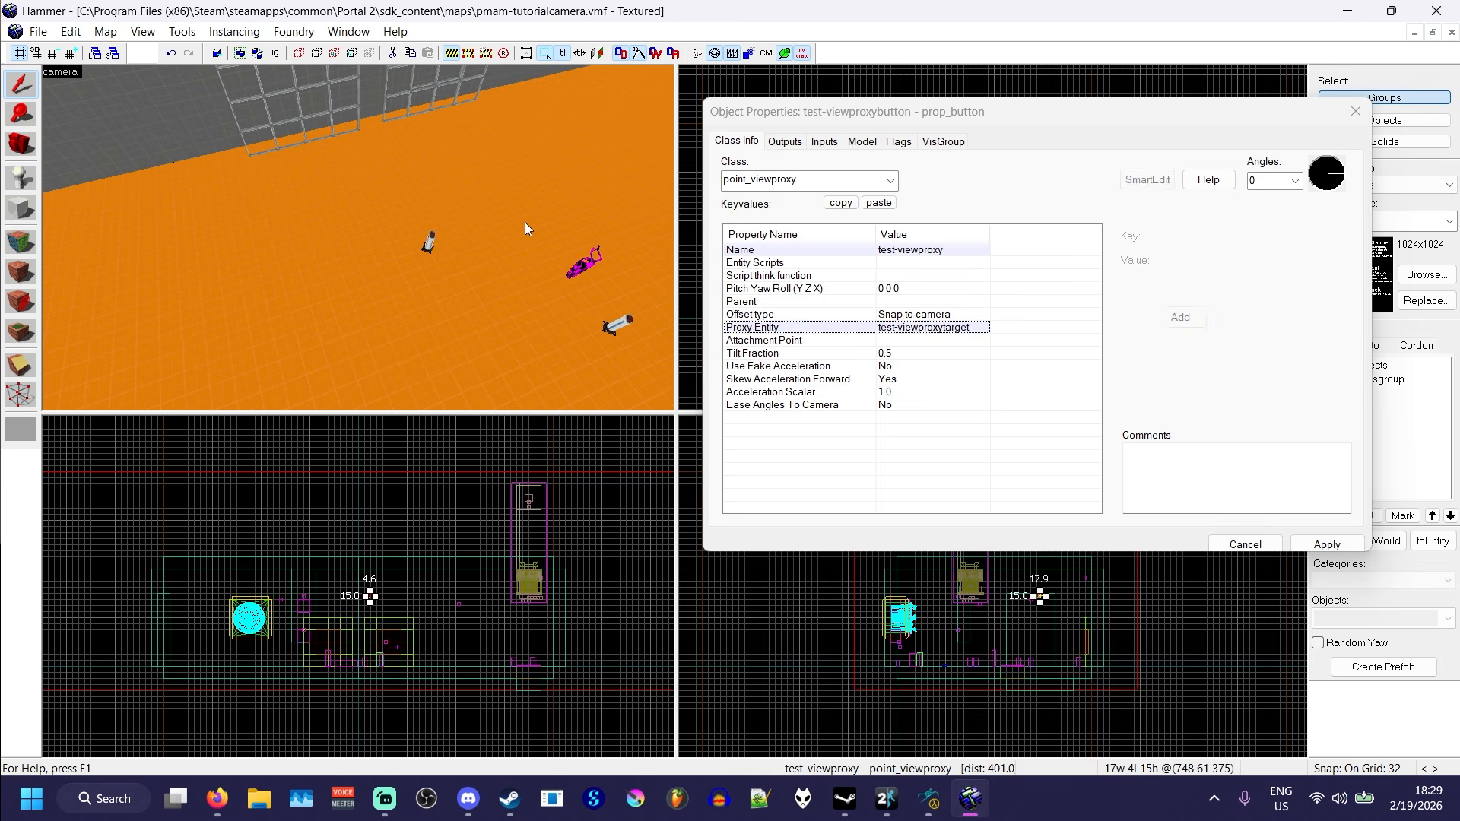
# - Add an OnPressed output to the test-viewproxybutton prop_button on the floor
pyautogui.click(430, 241)
pyautogui.click(784, 142)
pyautogui.click(839, 503)
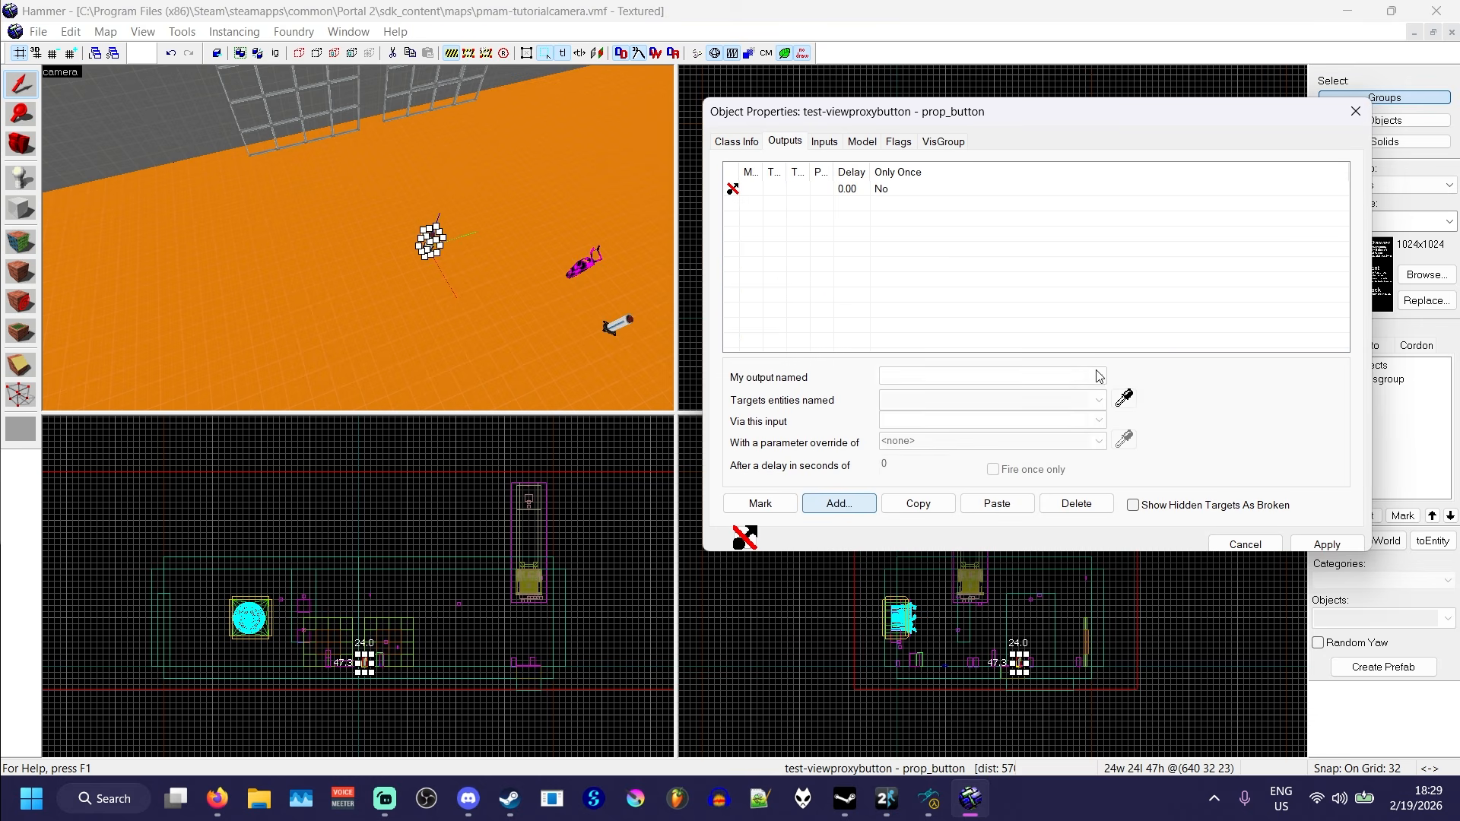
pyautogui.click(1098, 375)
pyautogui.click(1104, 403)
# - Make the button's OnPressed output send Enable to test-viewproxy, apply it and close the properties
pyautogui.click(1122, 398)
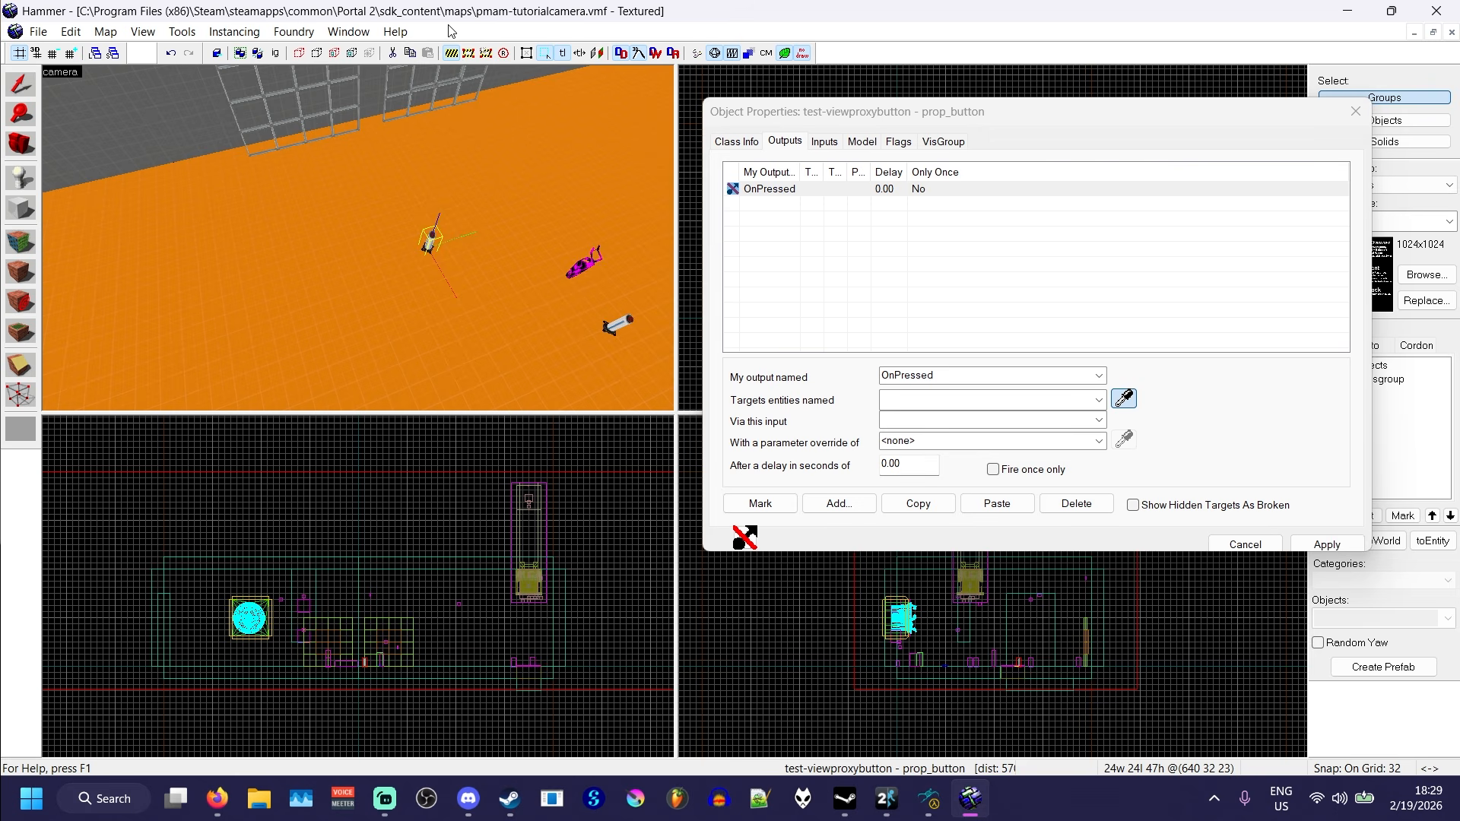
pyautogui.press('z')
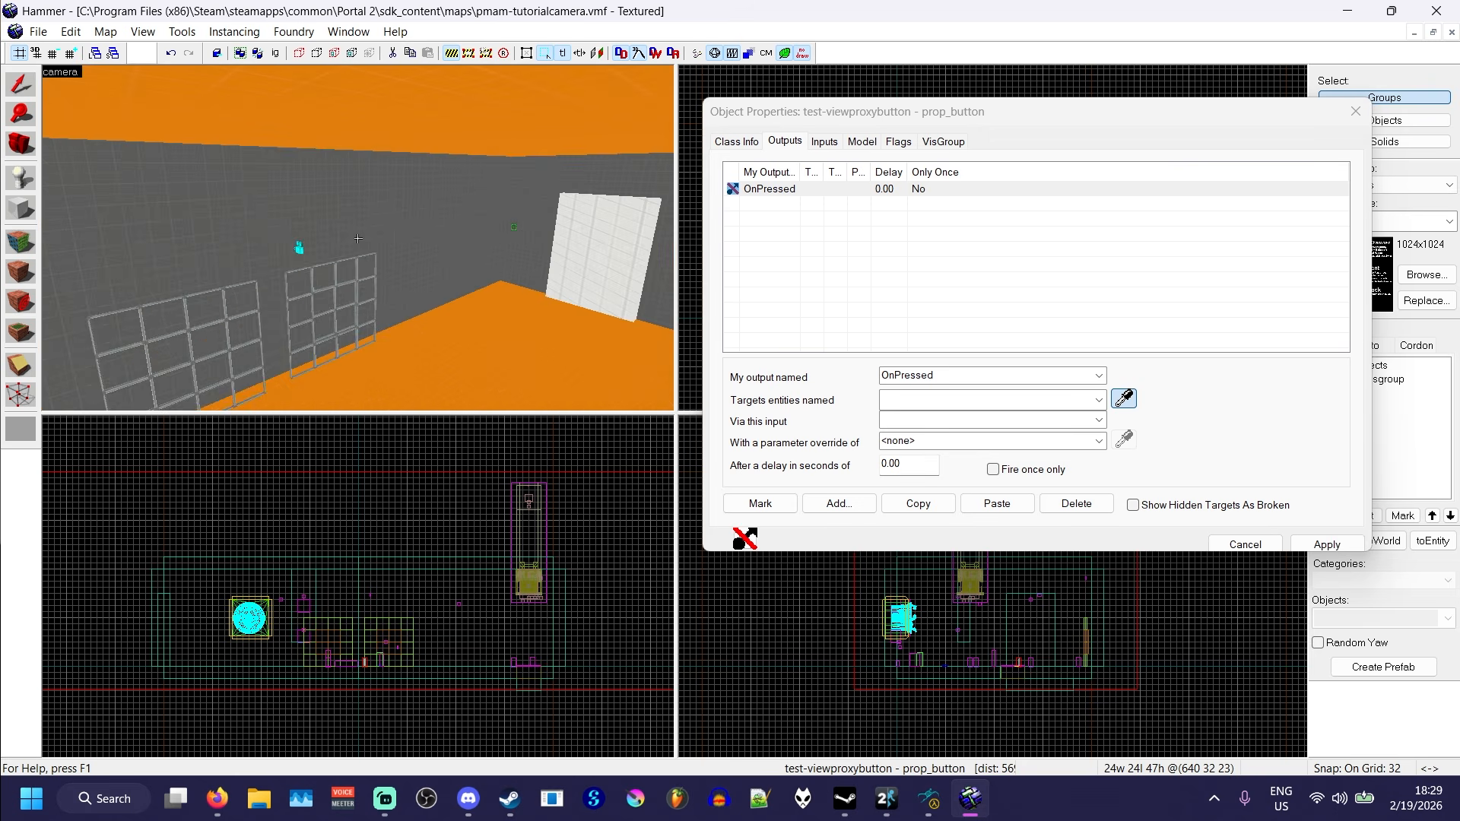
pyautogui.press('z')
pyautogui.click(367, 200)
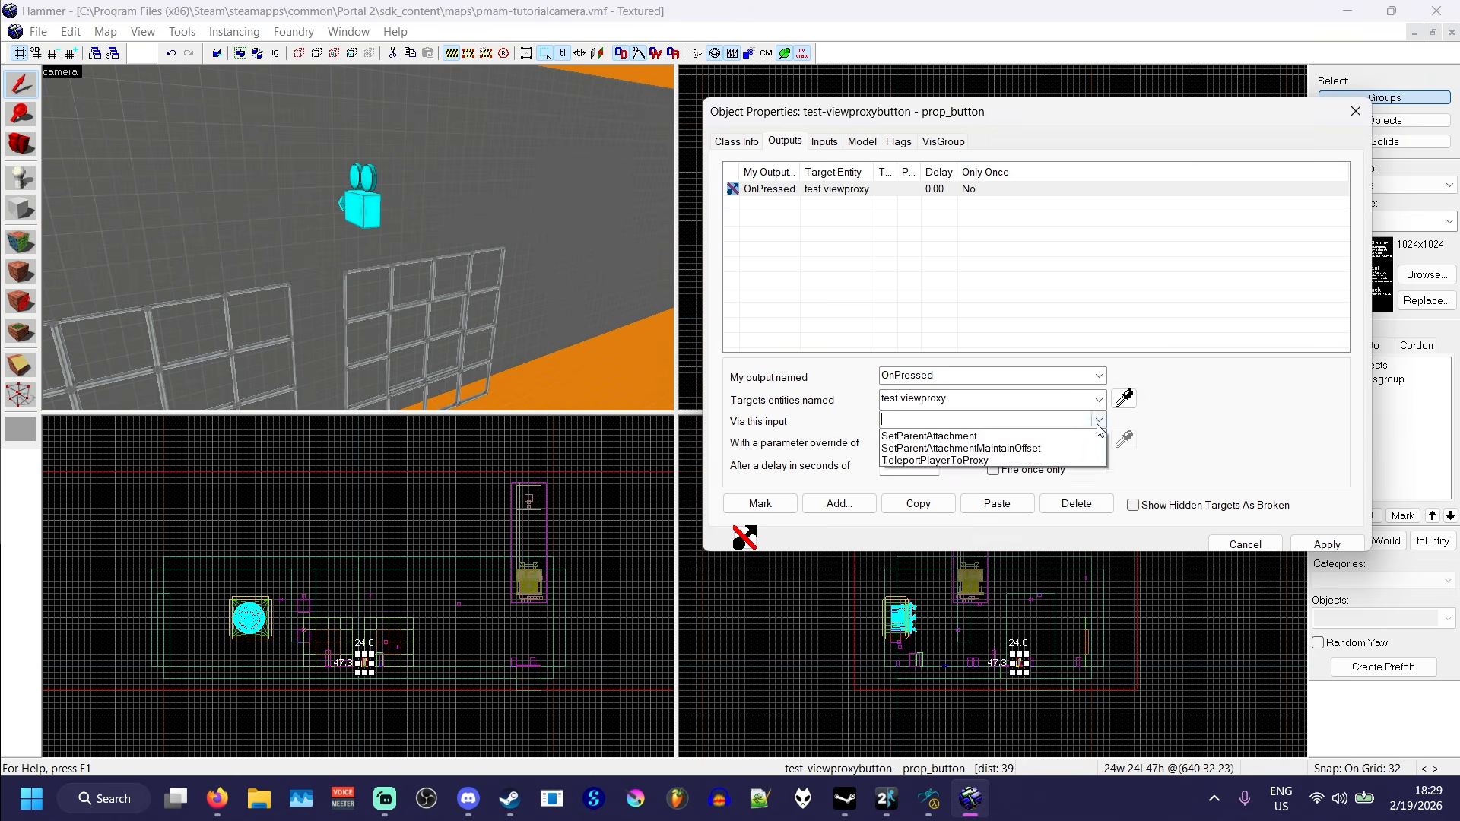
pyautogui.click(1050, 418)
pyautogui.click(950, 461)
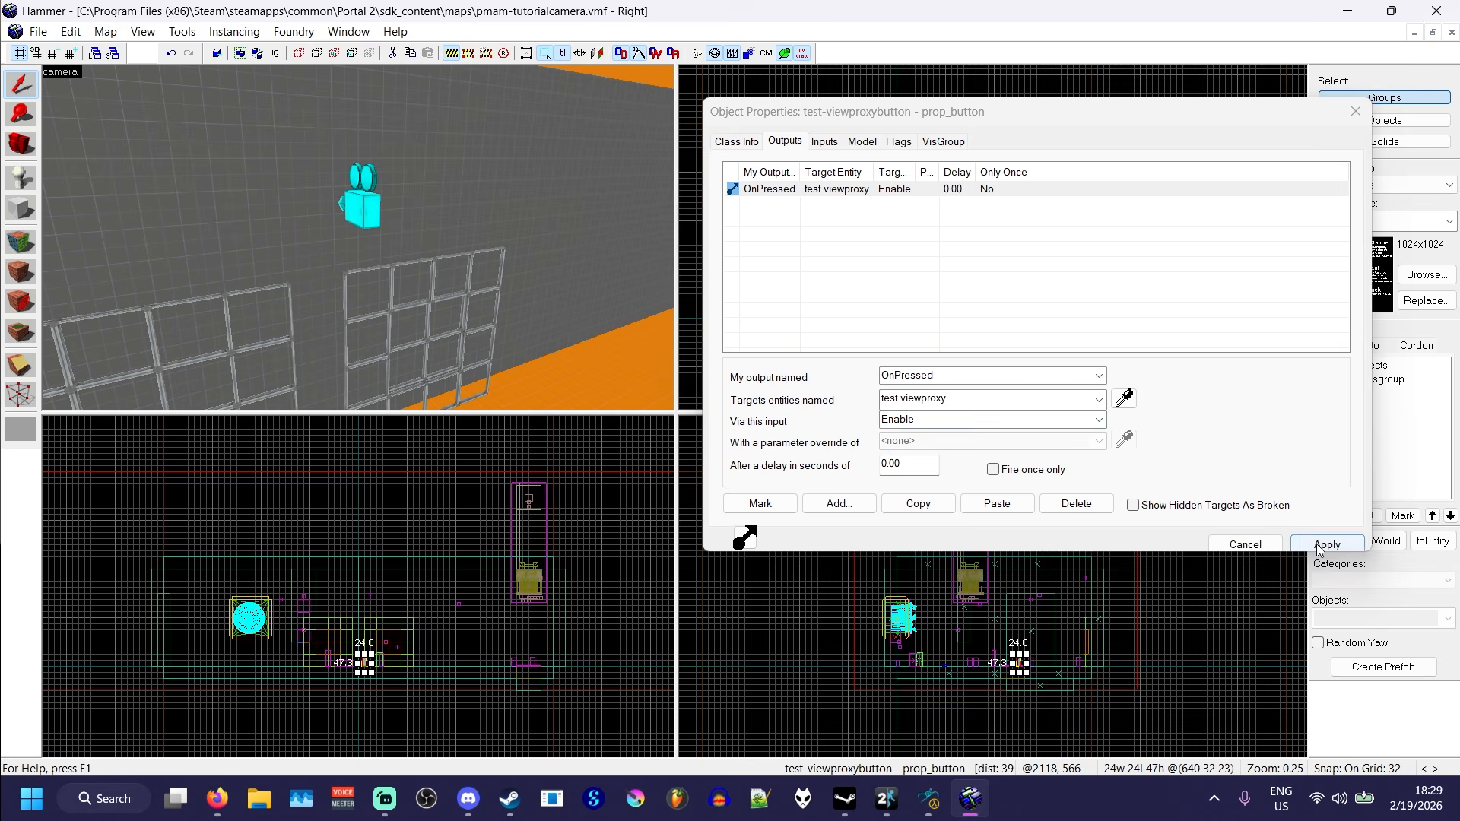
pyautogui.click(1262, 545)
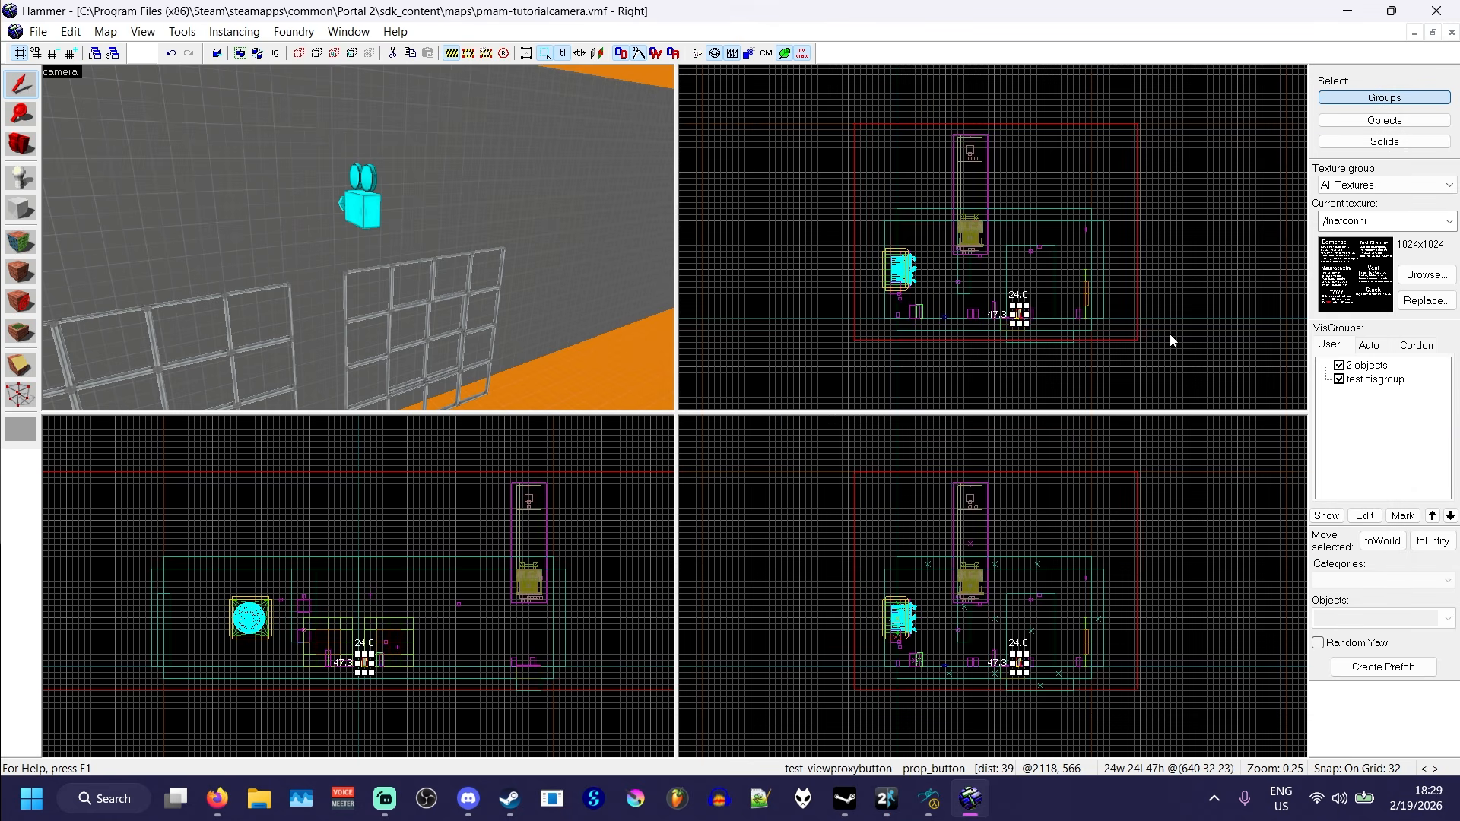
# - Compile the pmam-tutorialcamera map with nothing selected and switch to the Portal 2 game window
pyautogui.press('Escape')
pyautogui.press('F9')
pyautogui.press('Escape')
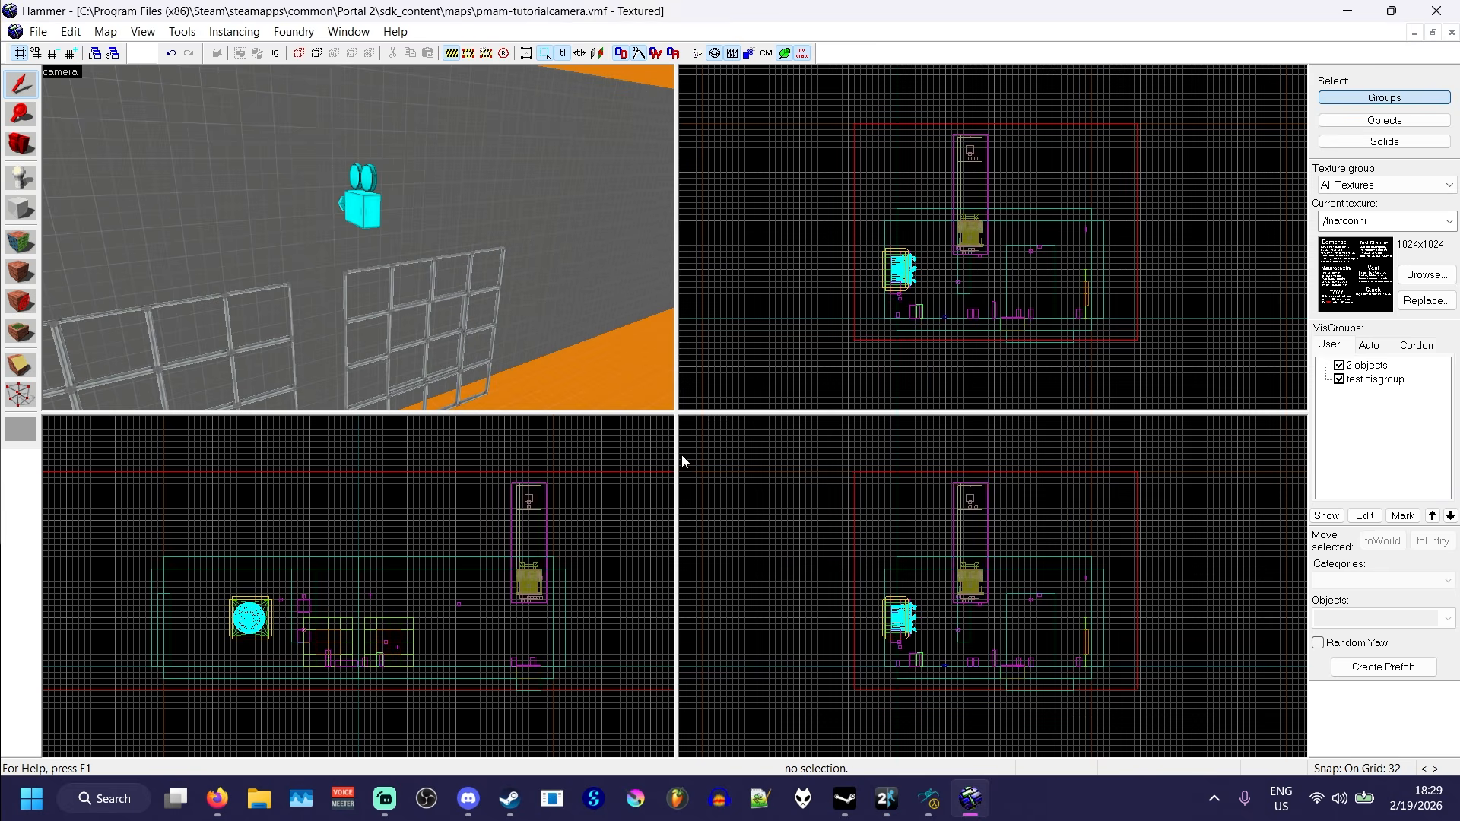
pyautogui.click(895, 812)
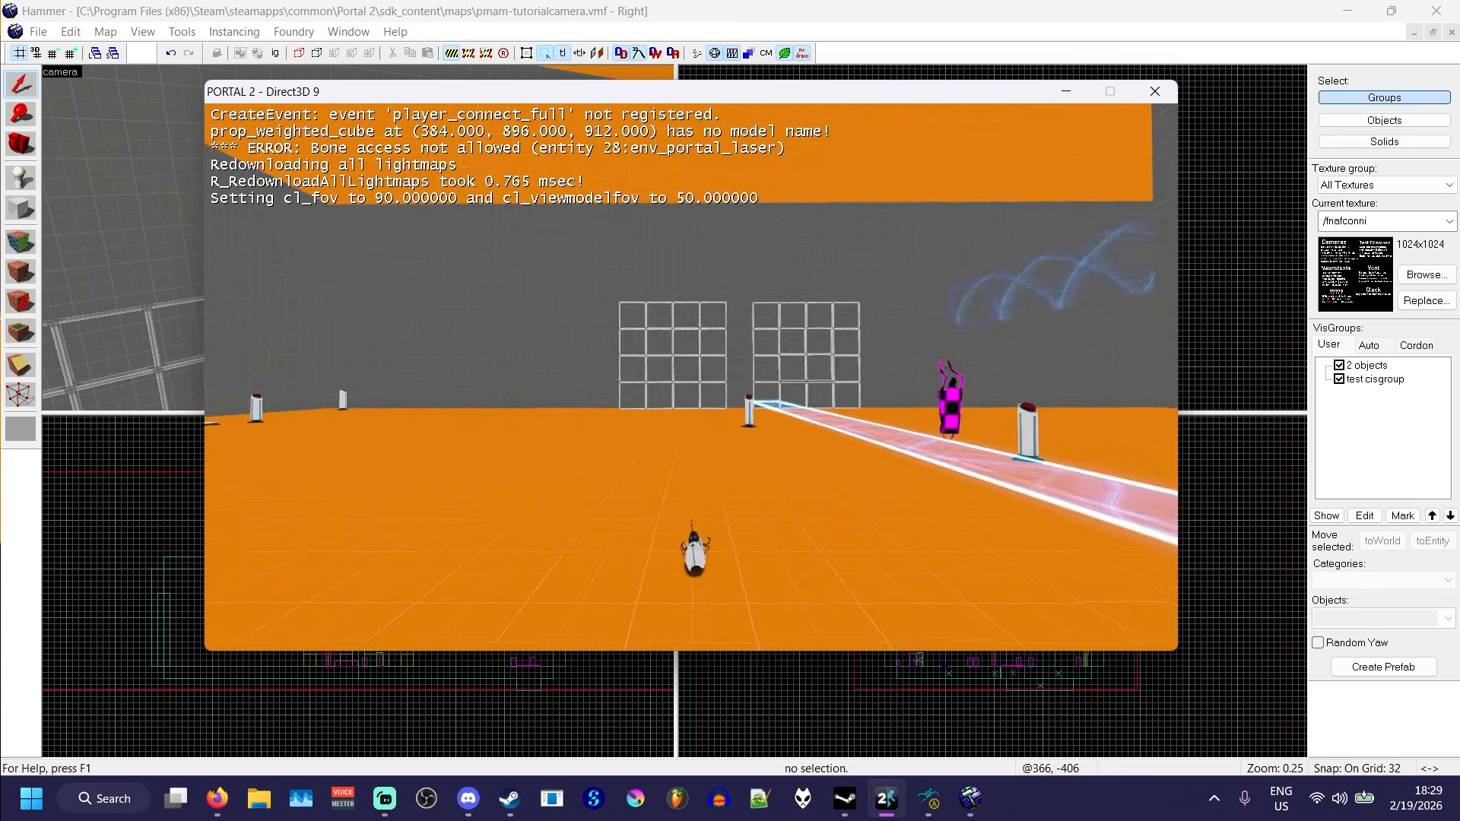
# - Walk up to the red pedestal button near the light bridge in the running map and activate it
pyautogui.press('w')
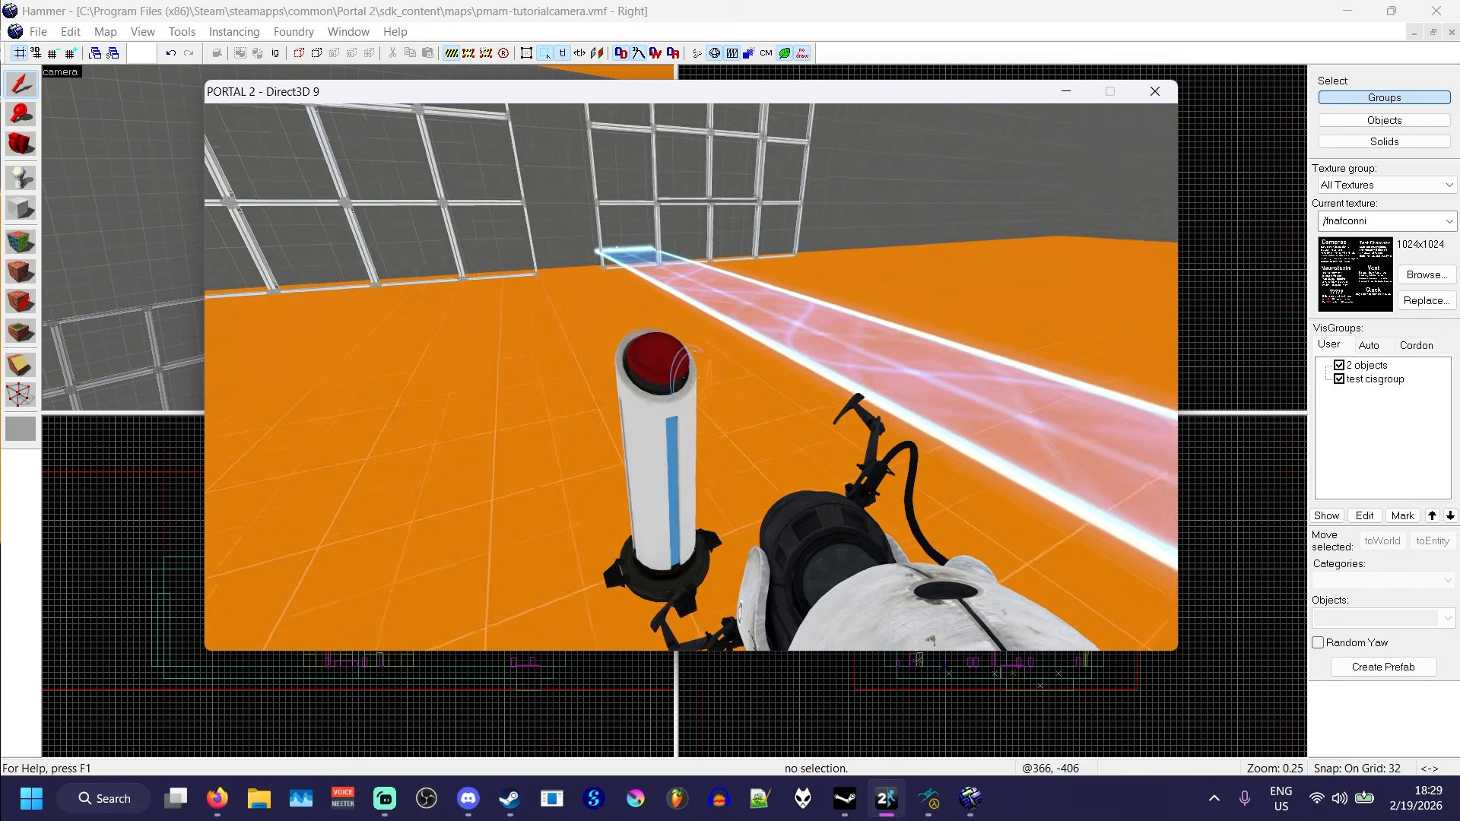
pyautogui.press('e')
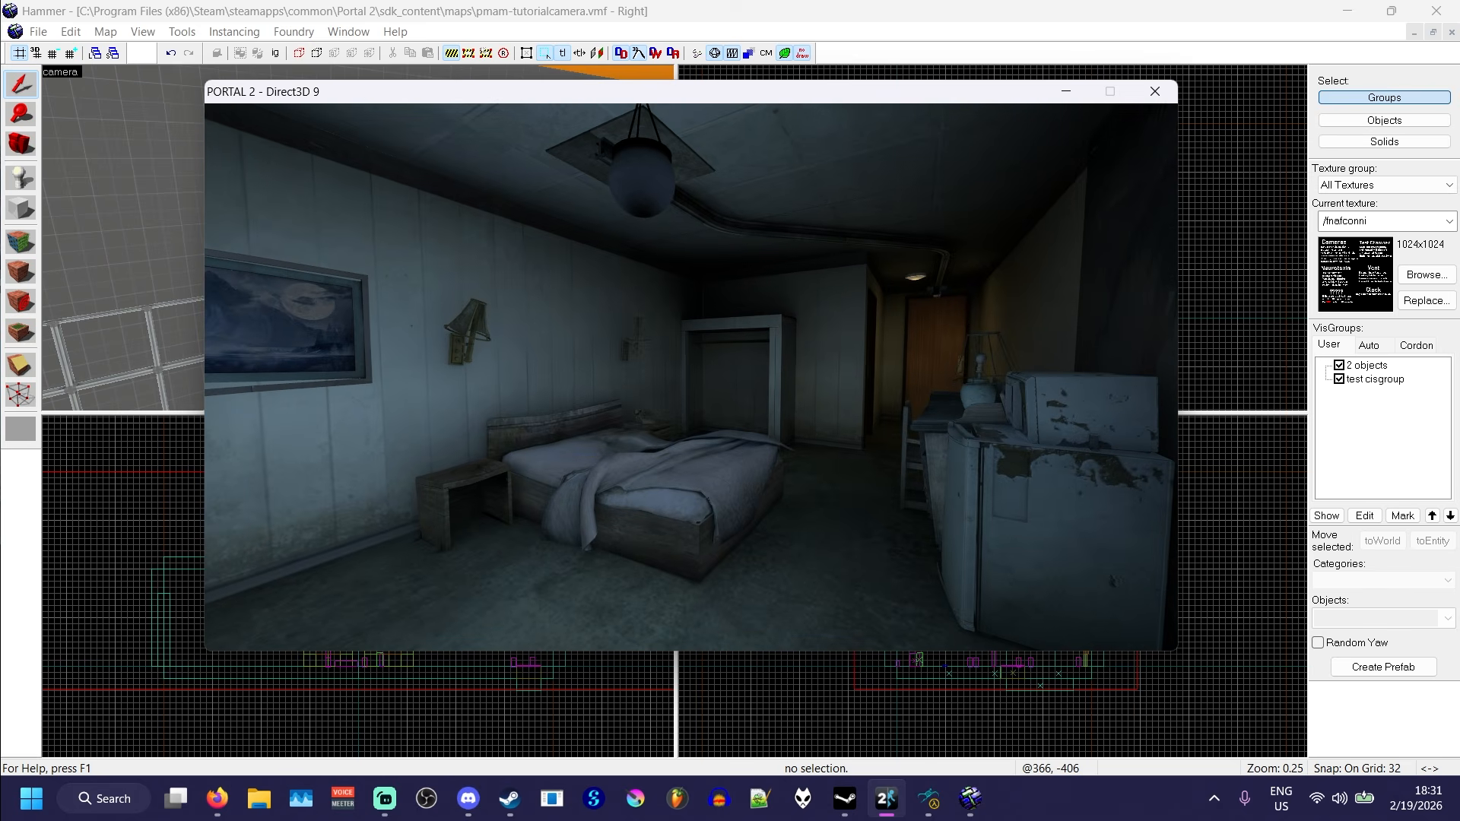
# - Run ent_fire point_viewproxy disable in the game console while in the sp_a1_intro1 bedroom, and return to the game
pyautogui.press('`')
pyautogui.write('ent_fire ')
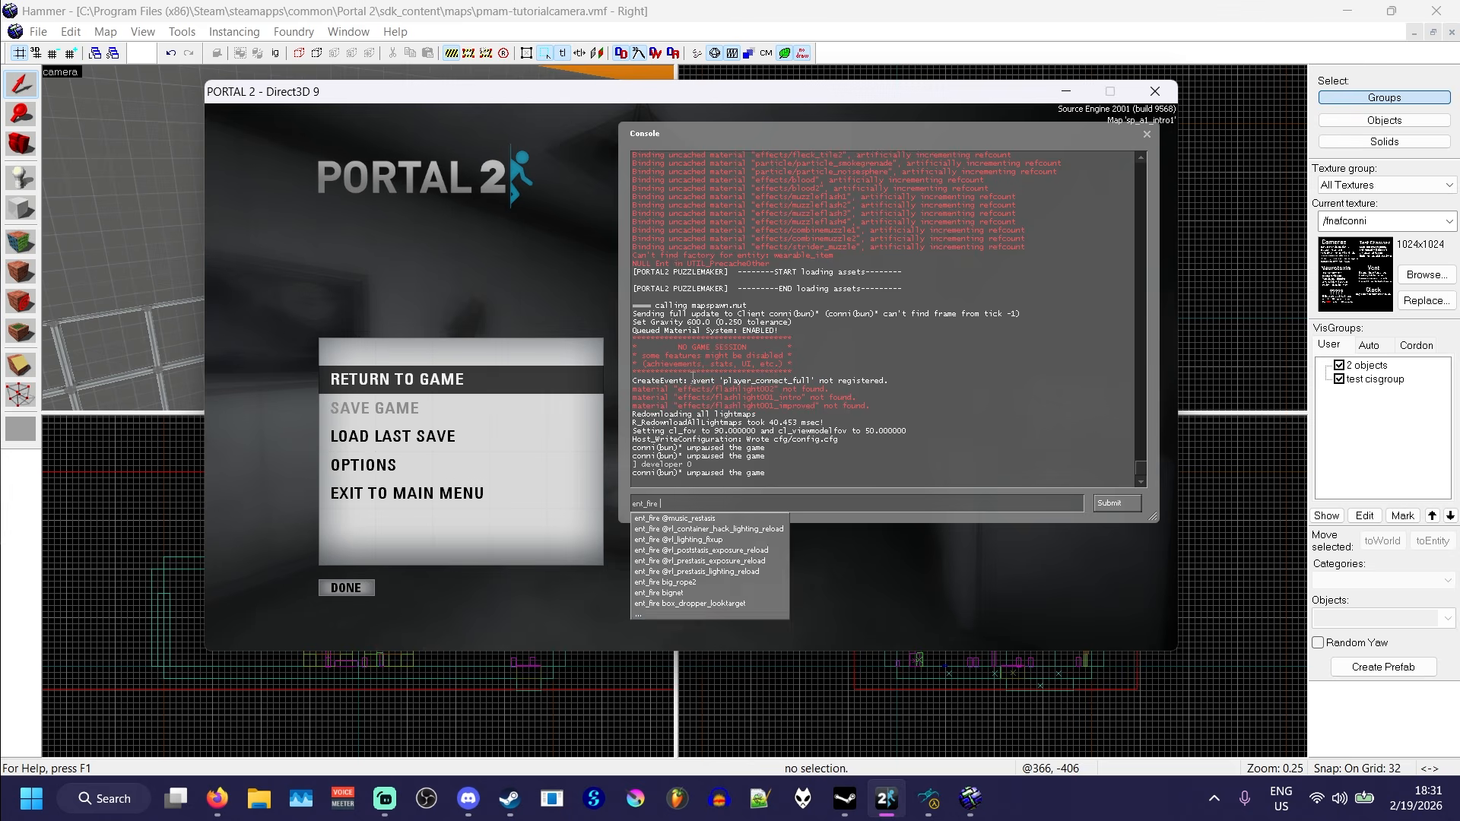
pyautogui.write('point_viewproxy disable')
pyautogui.press('Return')
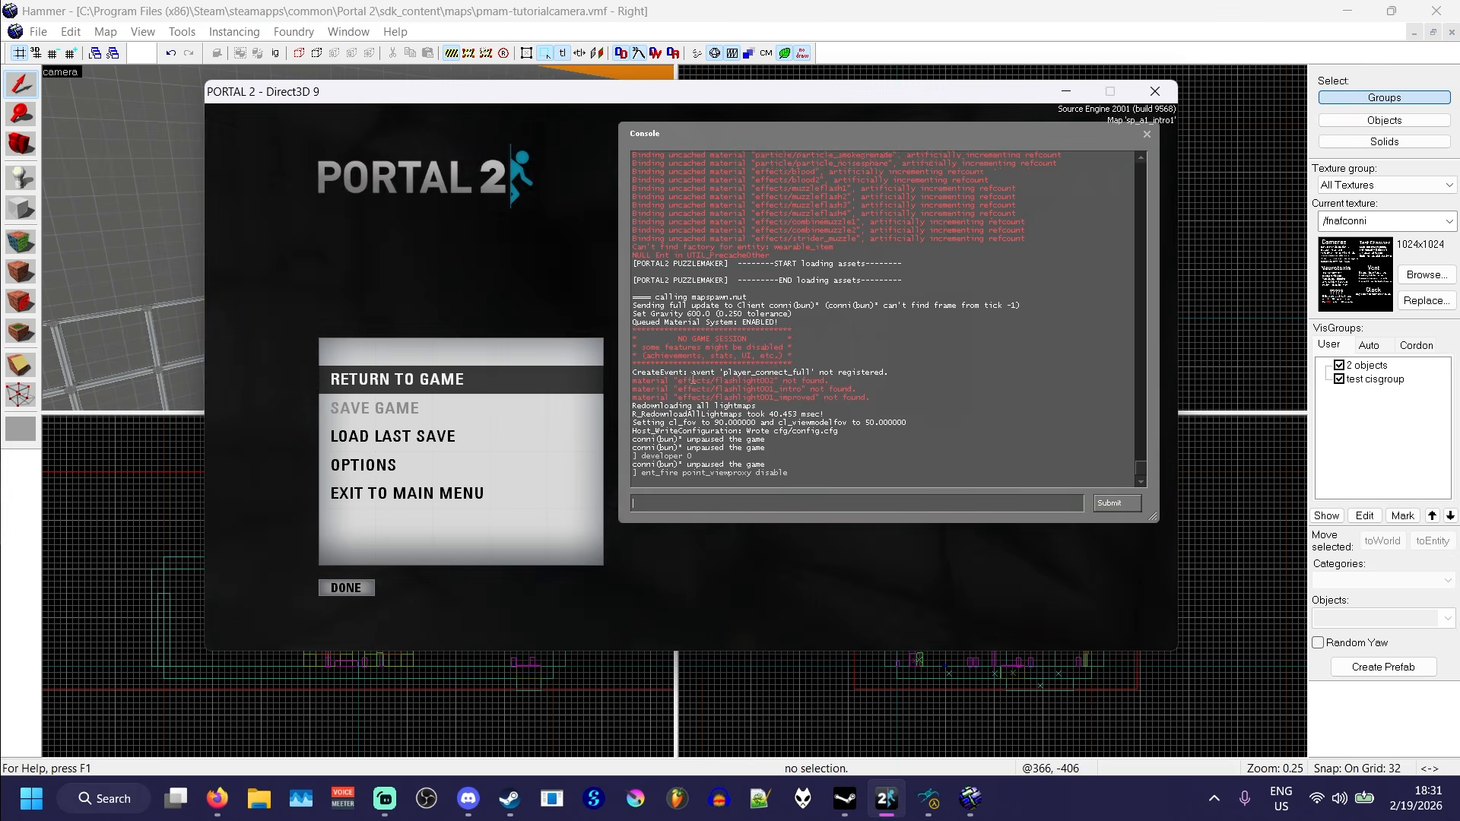
pyautogui.press('Escape')
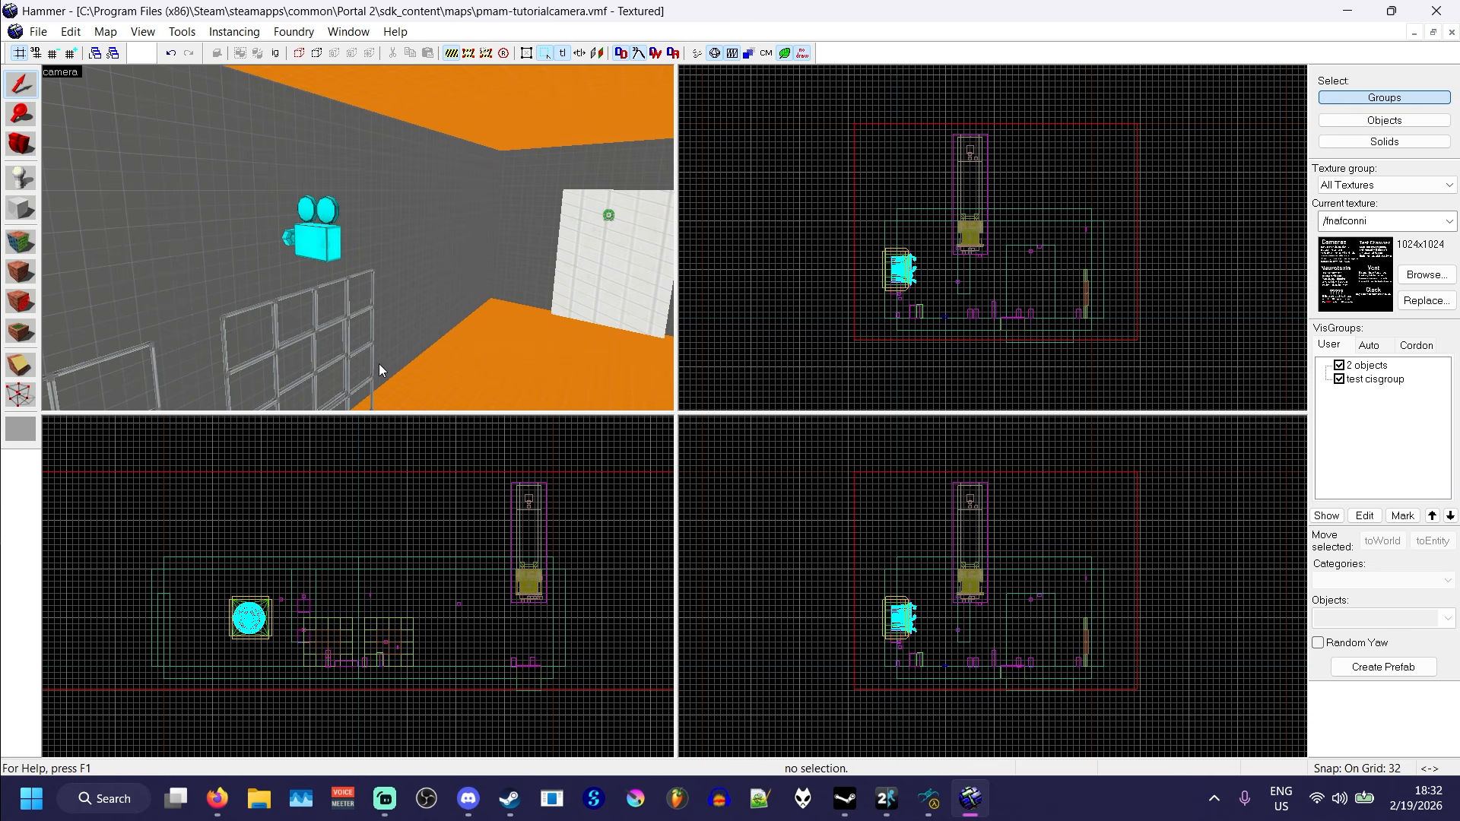
# - Open the properties of the test-viewproxy camera and review its Offset type options
pyautogui.doubleClick(321, 241)
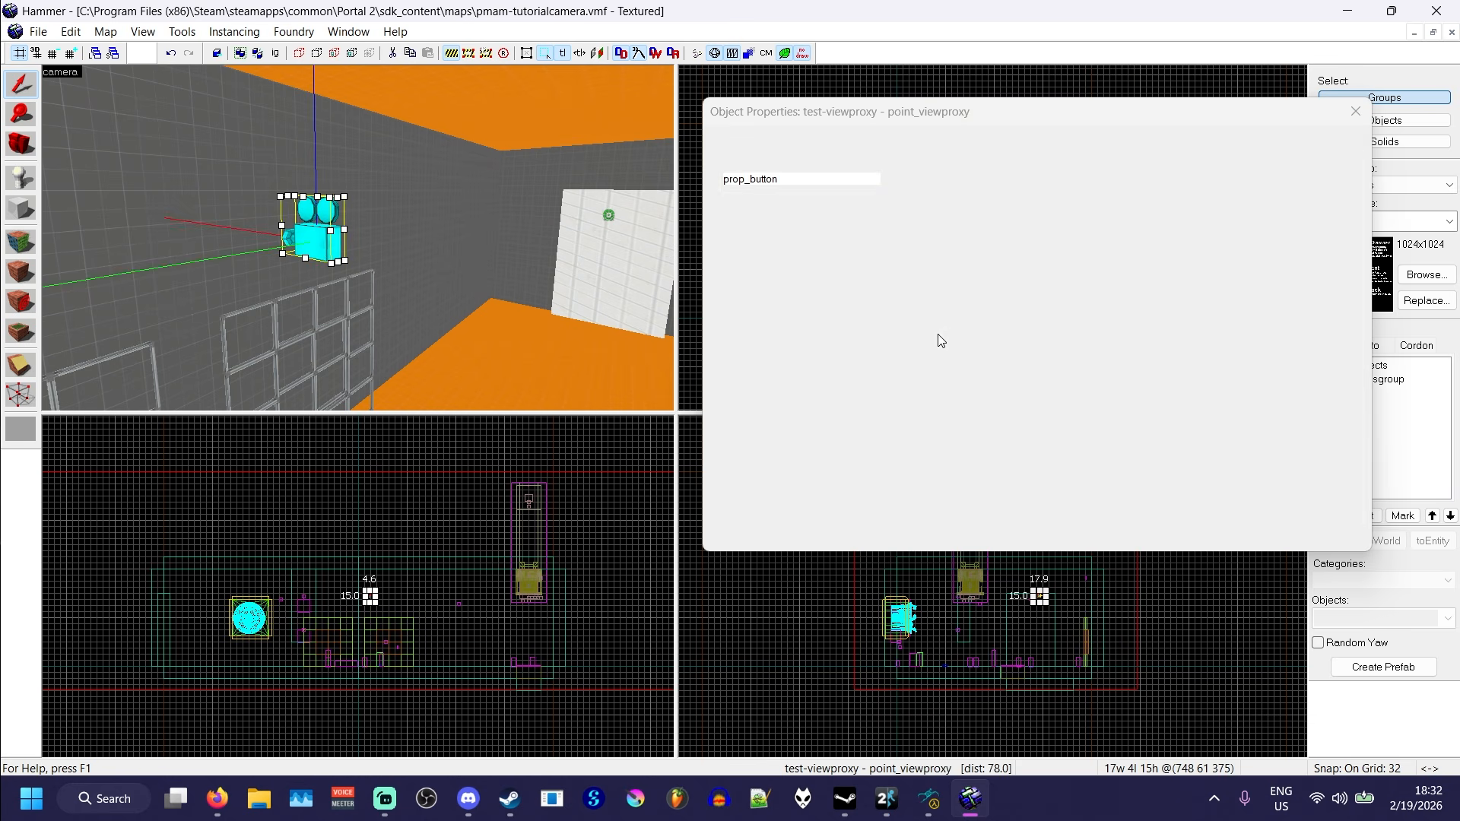
pyautogui.click(918, 330)
pyautogui.click(911, 315)
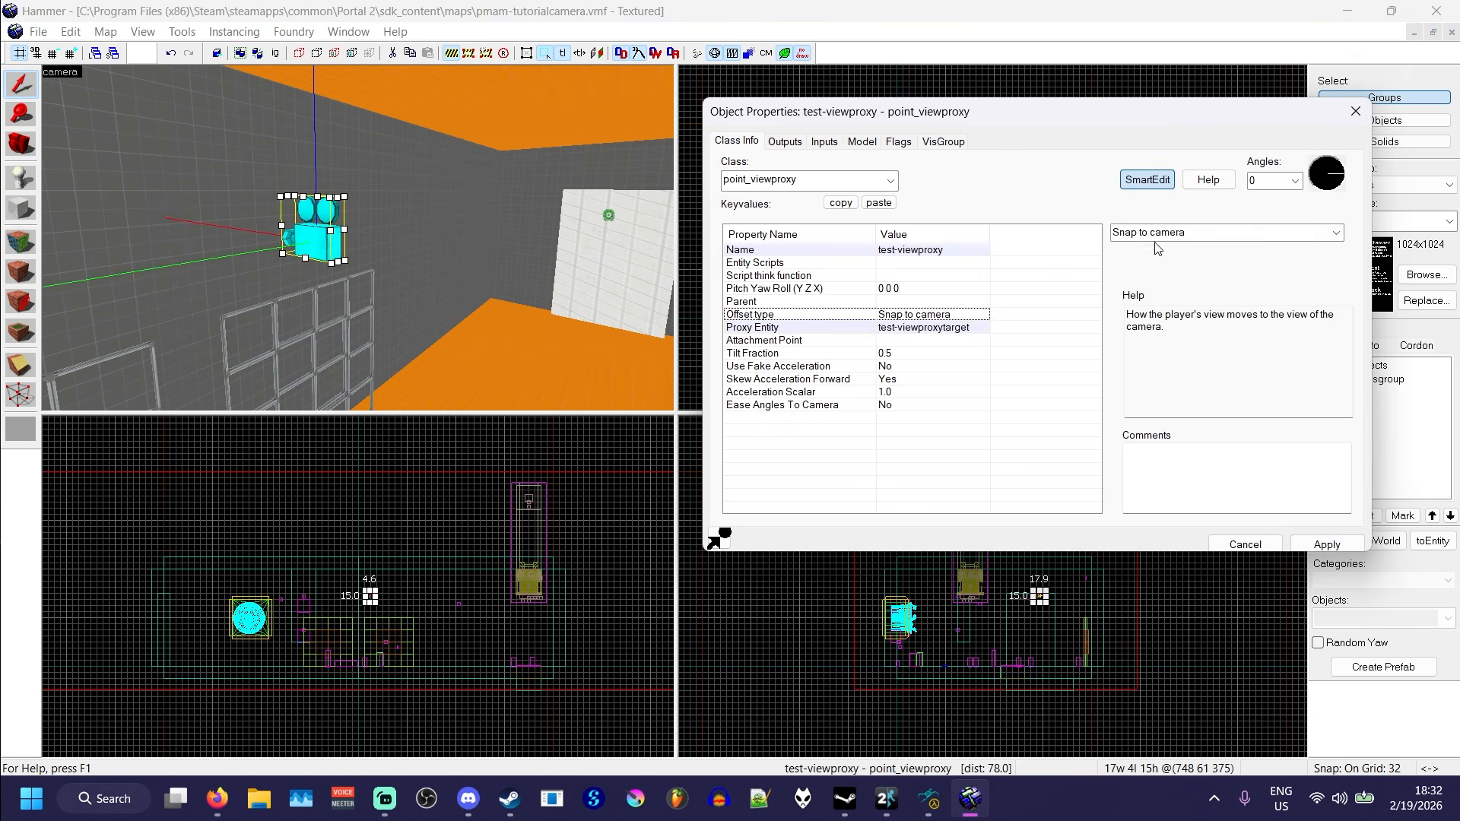
pyautogui.click(1200, 234)
pyautogui.click(1140, 244)
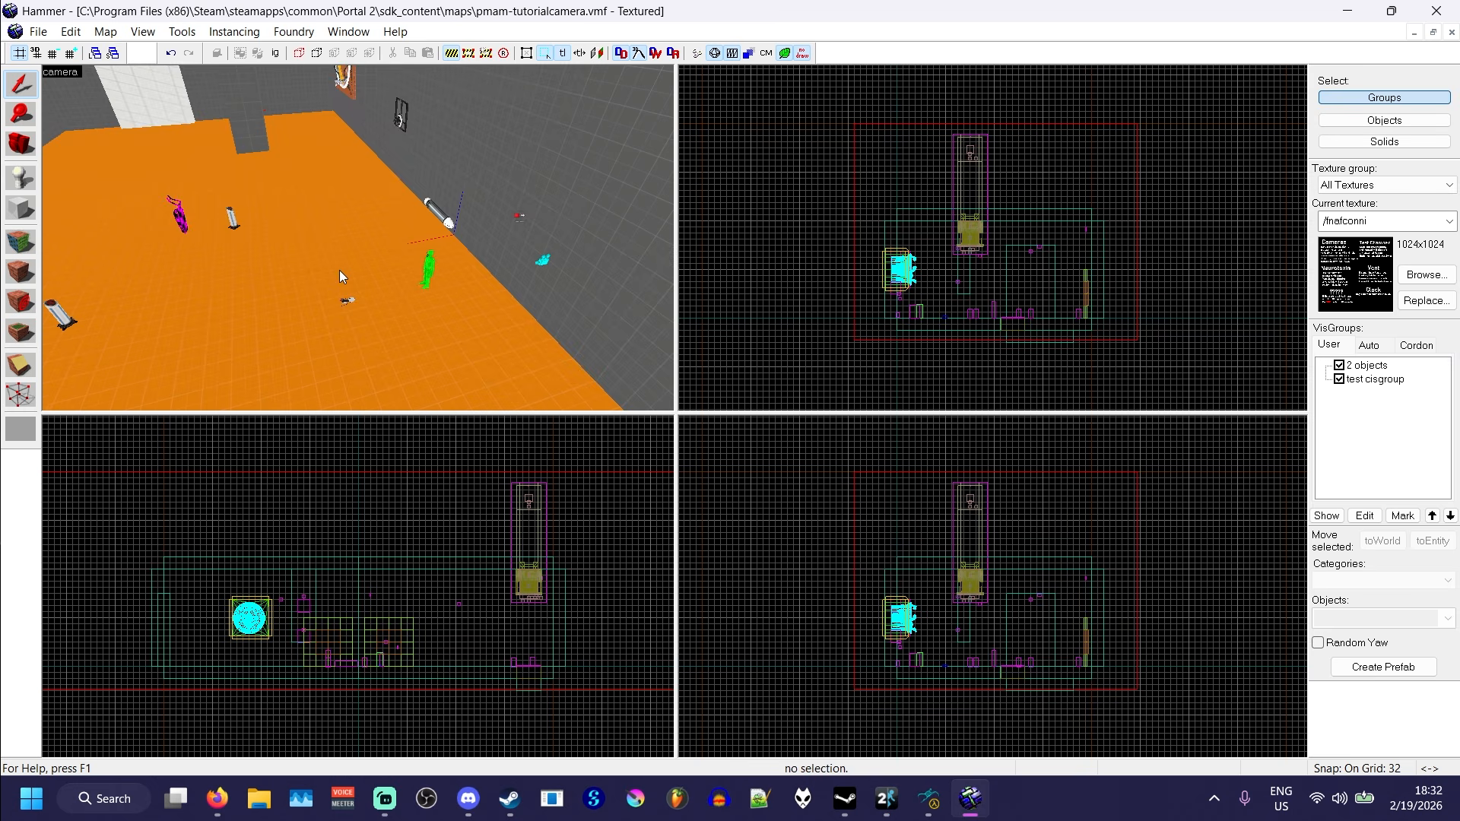
# - Place a prop_dynamic entity on the floor near the player start
pyautogui.press('z')
pyautogui.press('w')
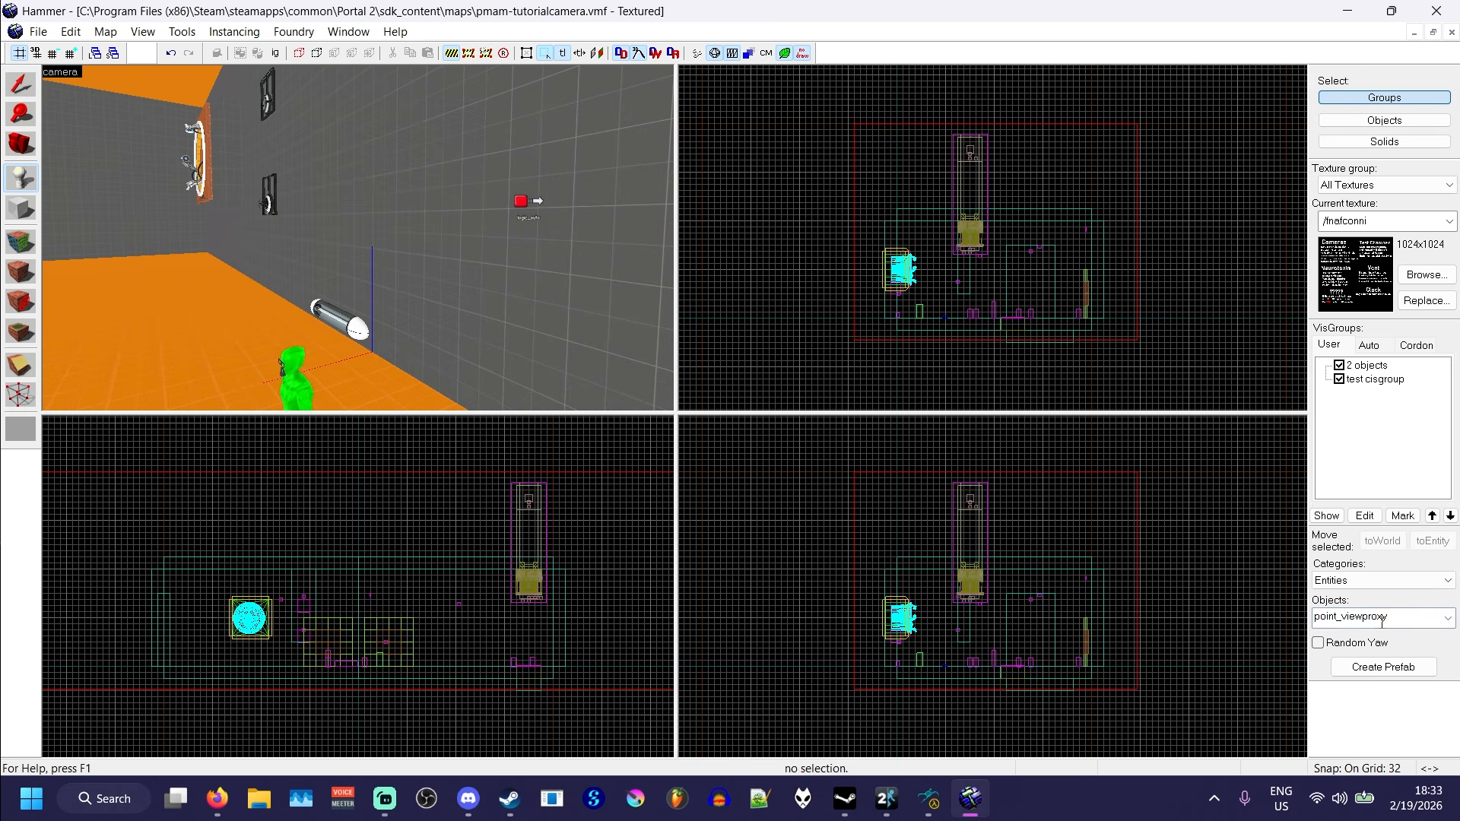
pyautogui.doubleClick(1395, 621)
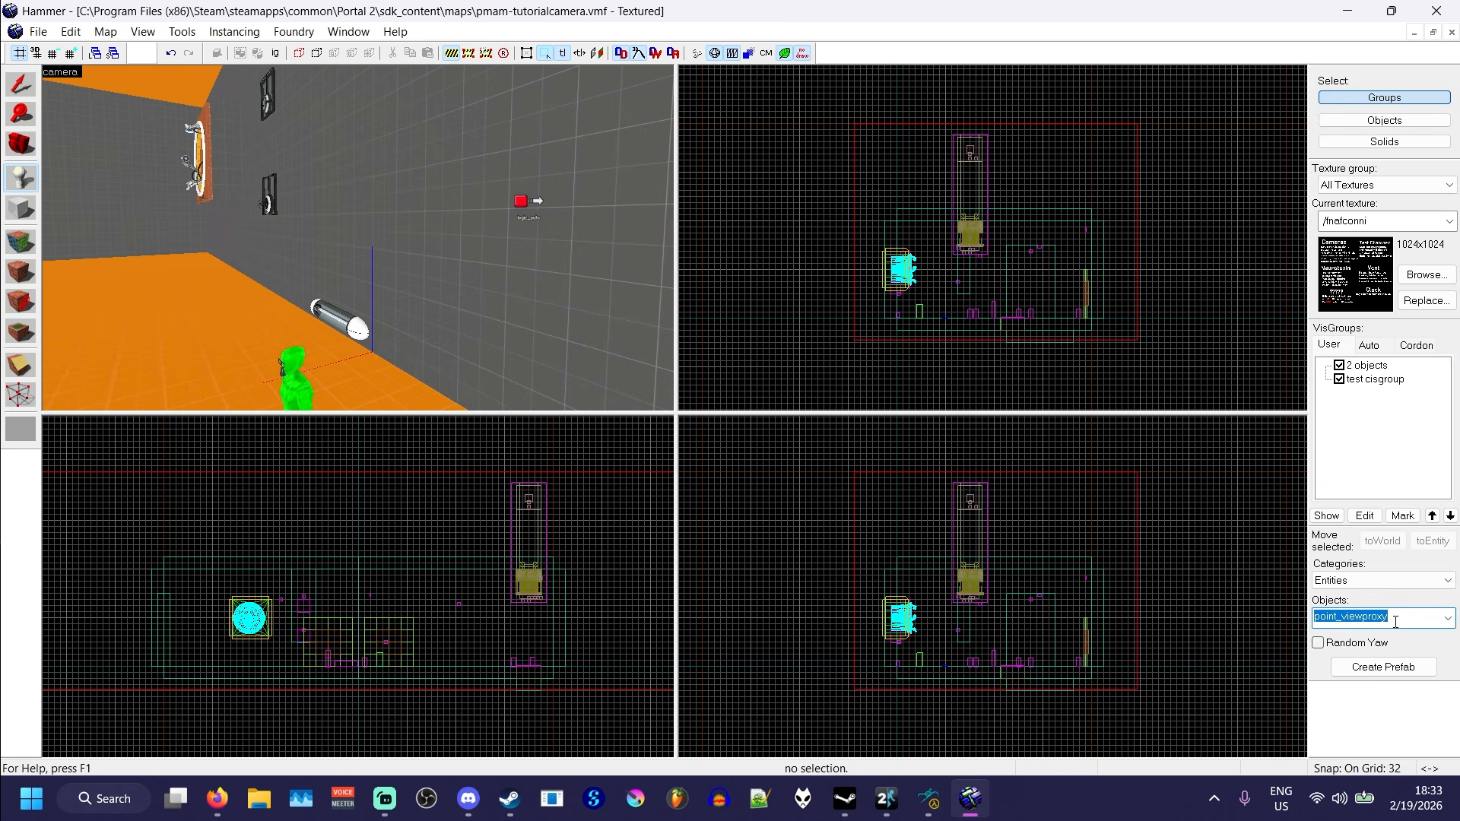
pyautogui.write('prop')
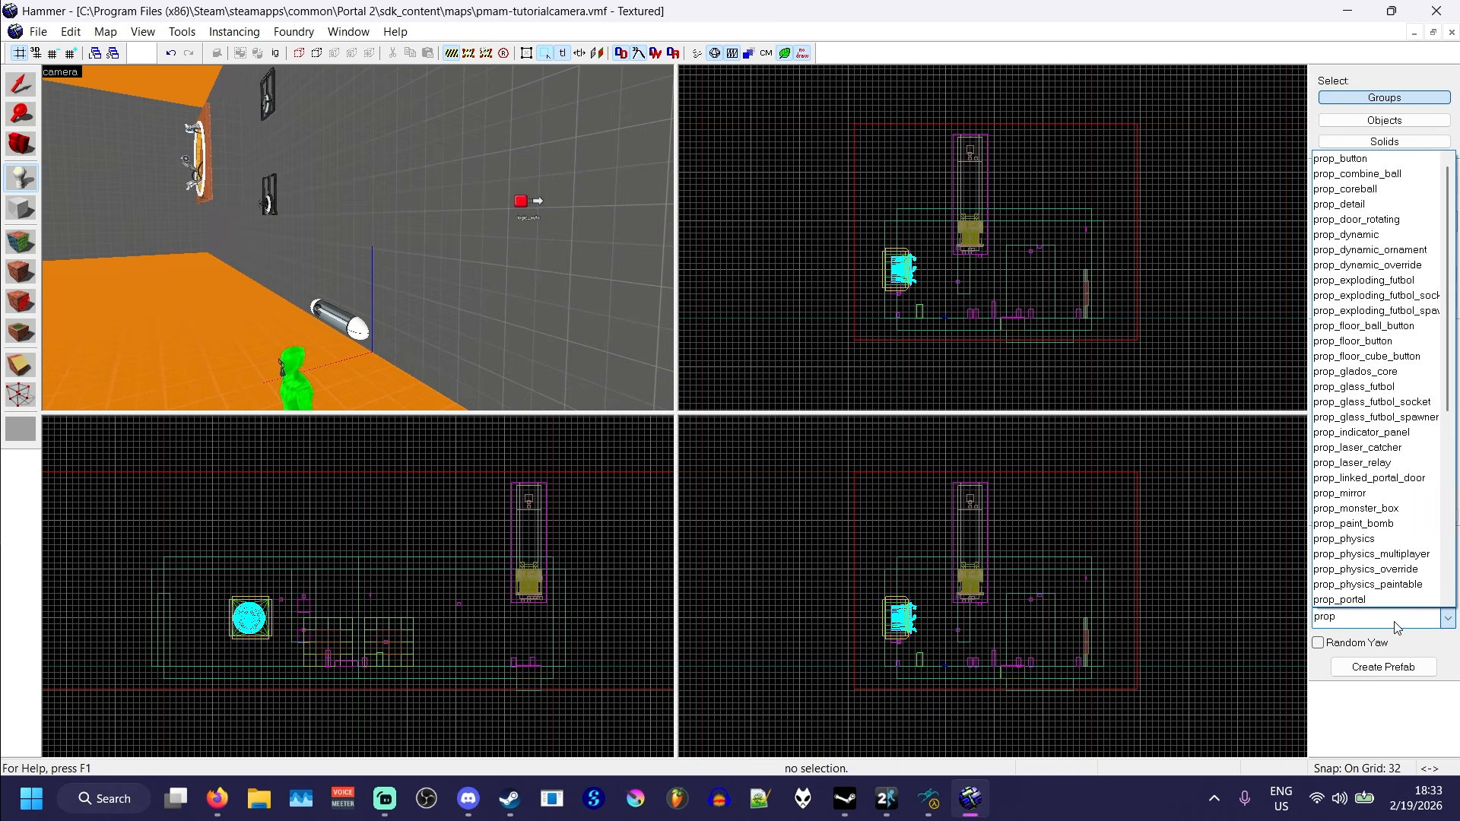
pyautogui.write('_d')
pyautogui.click(1367, 190)
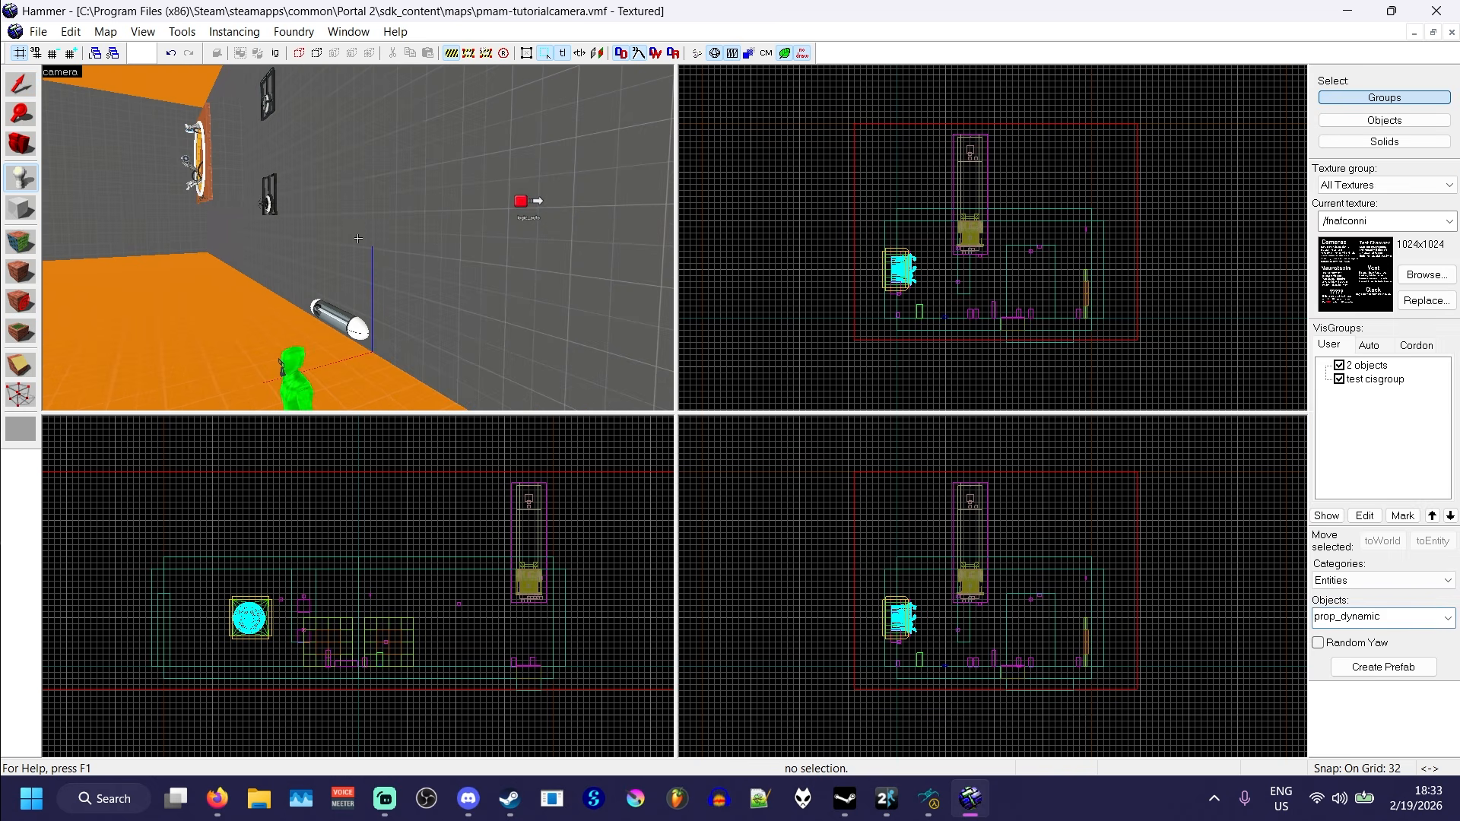
pyautogui.click(358, 238)
pyautogui.press('z')
pyautogui.click(21, 84)
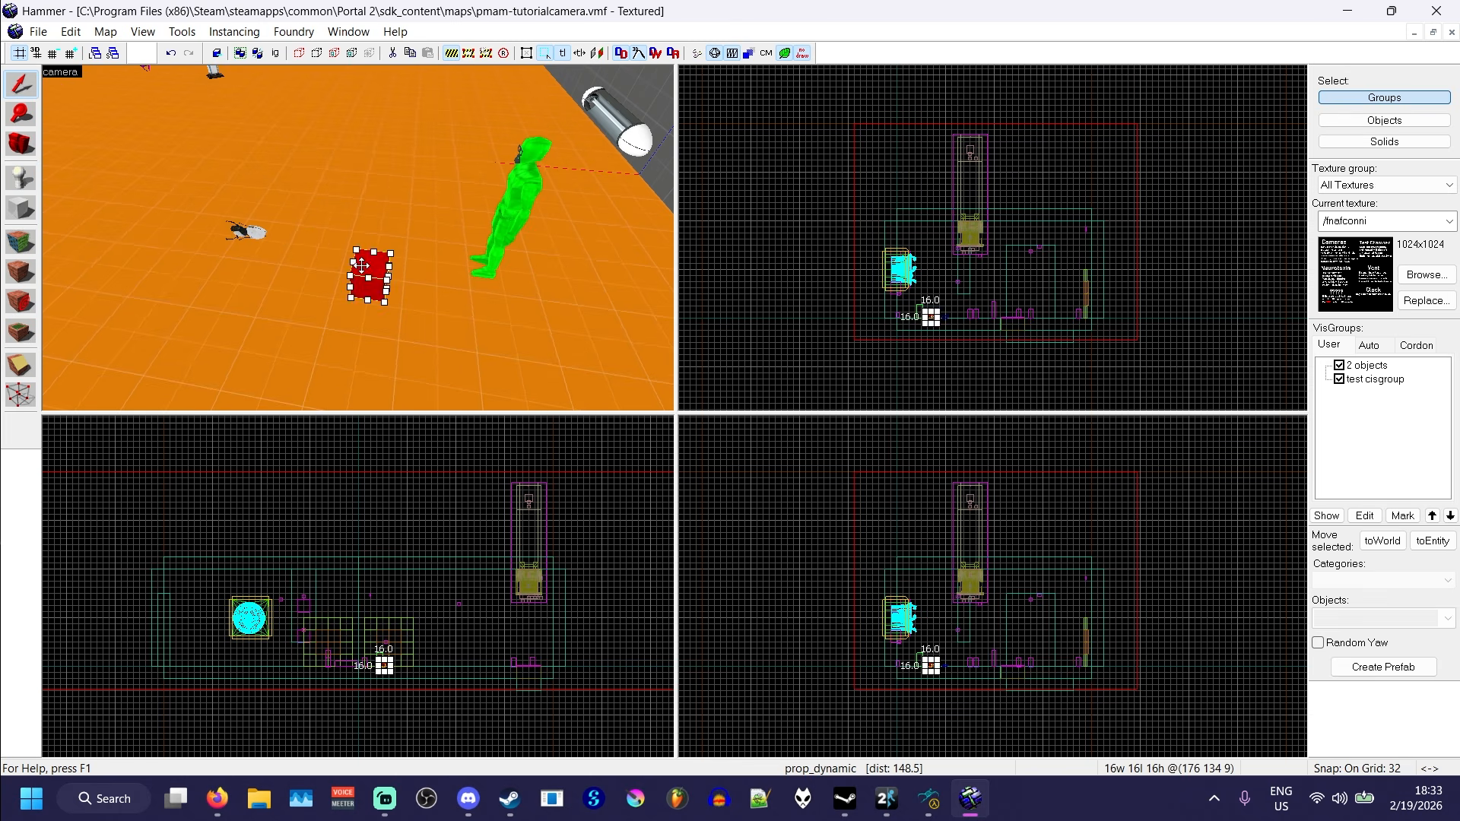
# - Set the new prop_dynamic's World Model to blackout.mdl, apply it and close the properties
pyautogui.doubleClick(361, 265)
pyautogui.click(773, 355)
pyautogui.click(1133, 253)
pyautogui.write('blackout')
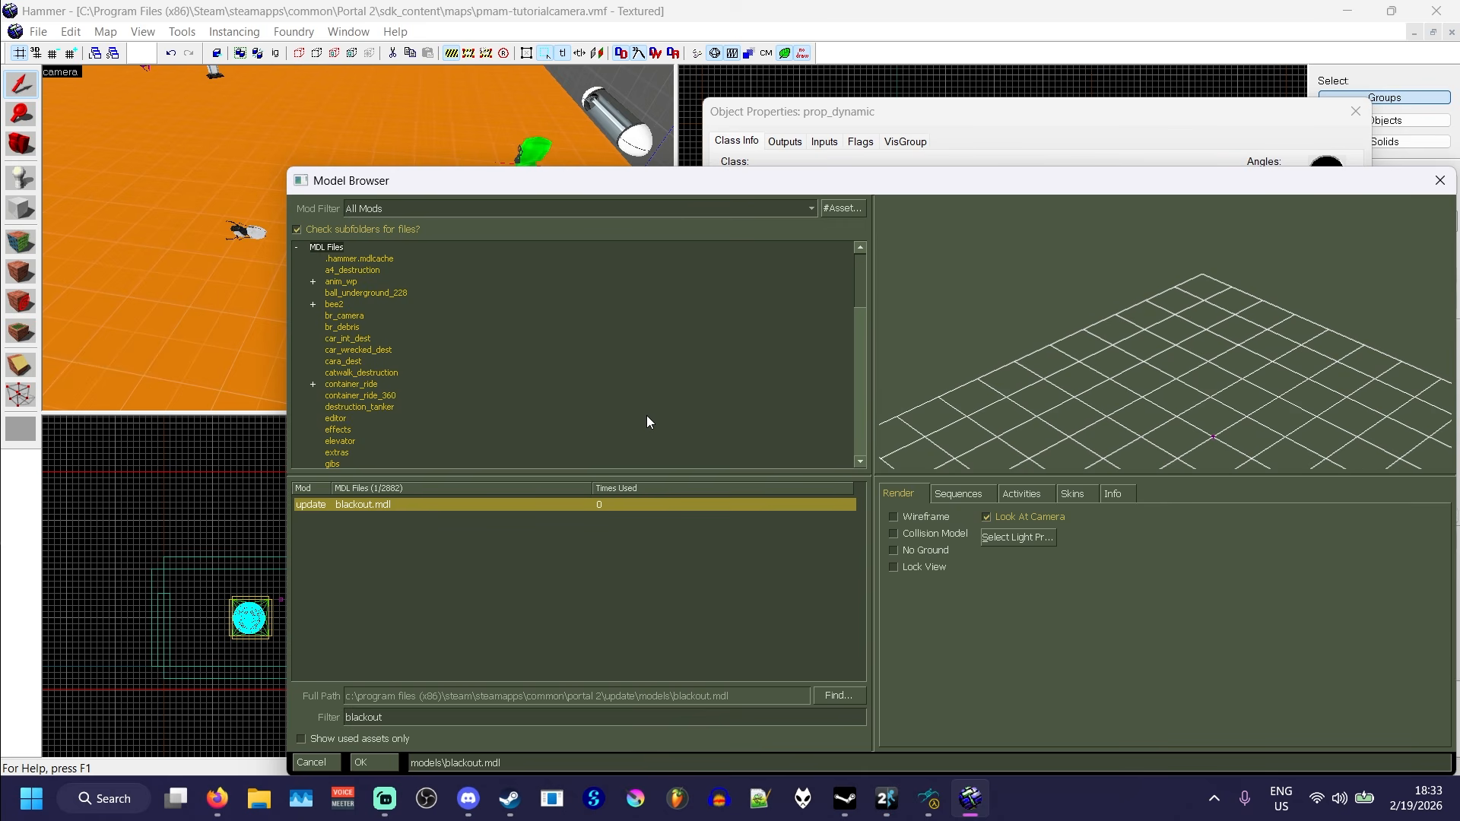
pyautogui.doubleClick(383, 505)
pyautogui.click(1327, 544)
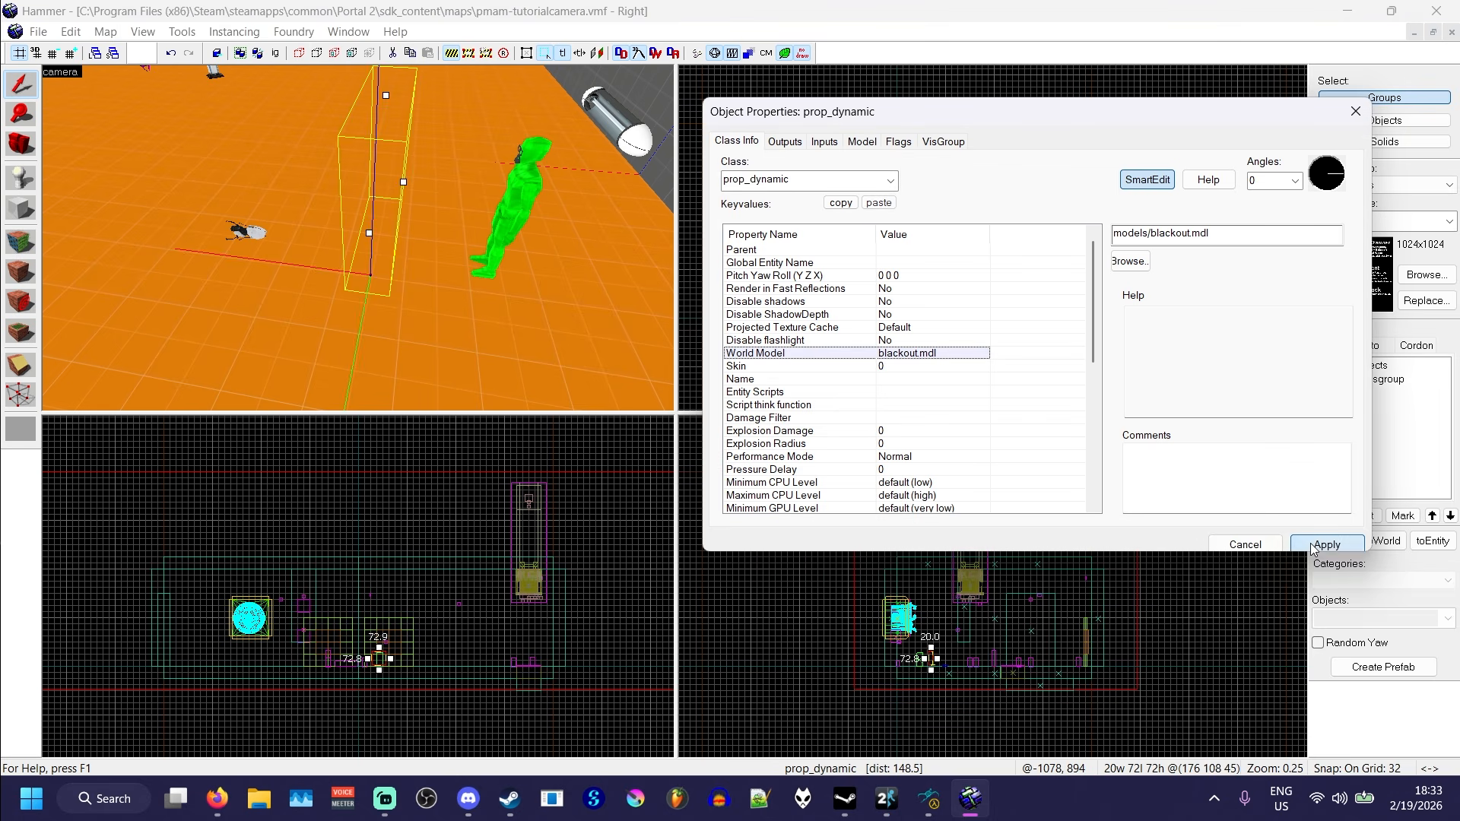
pyautogui.click(1268, 546)
# - Move the blackout prop down so its bounding box rests on the floor beside the player start
pyautogui.press('z')
pyautogui.press('a')
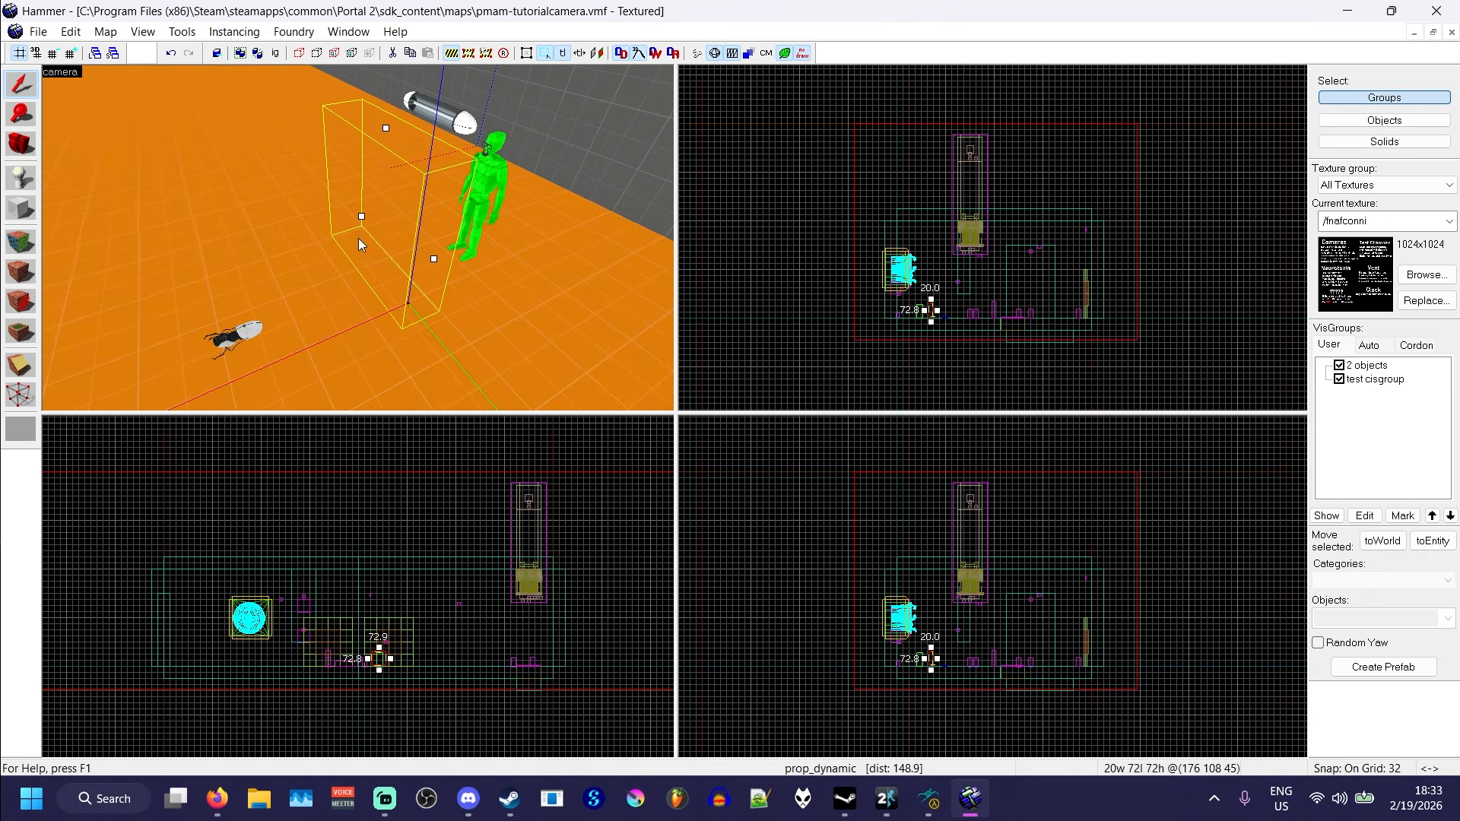
pyautogui.moveTo(358, 239); pyautogui.dragTo(325, 260)
pyautogui.press('z')
pyautogui.press('d')
pyautogui.press('d')
pyautogui.press('w')
pyautogui.press('w')
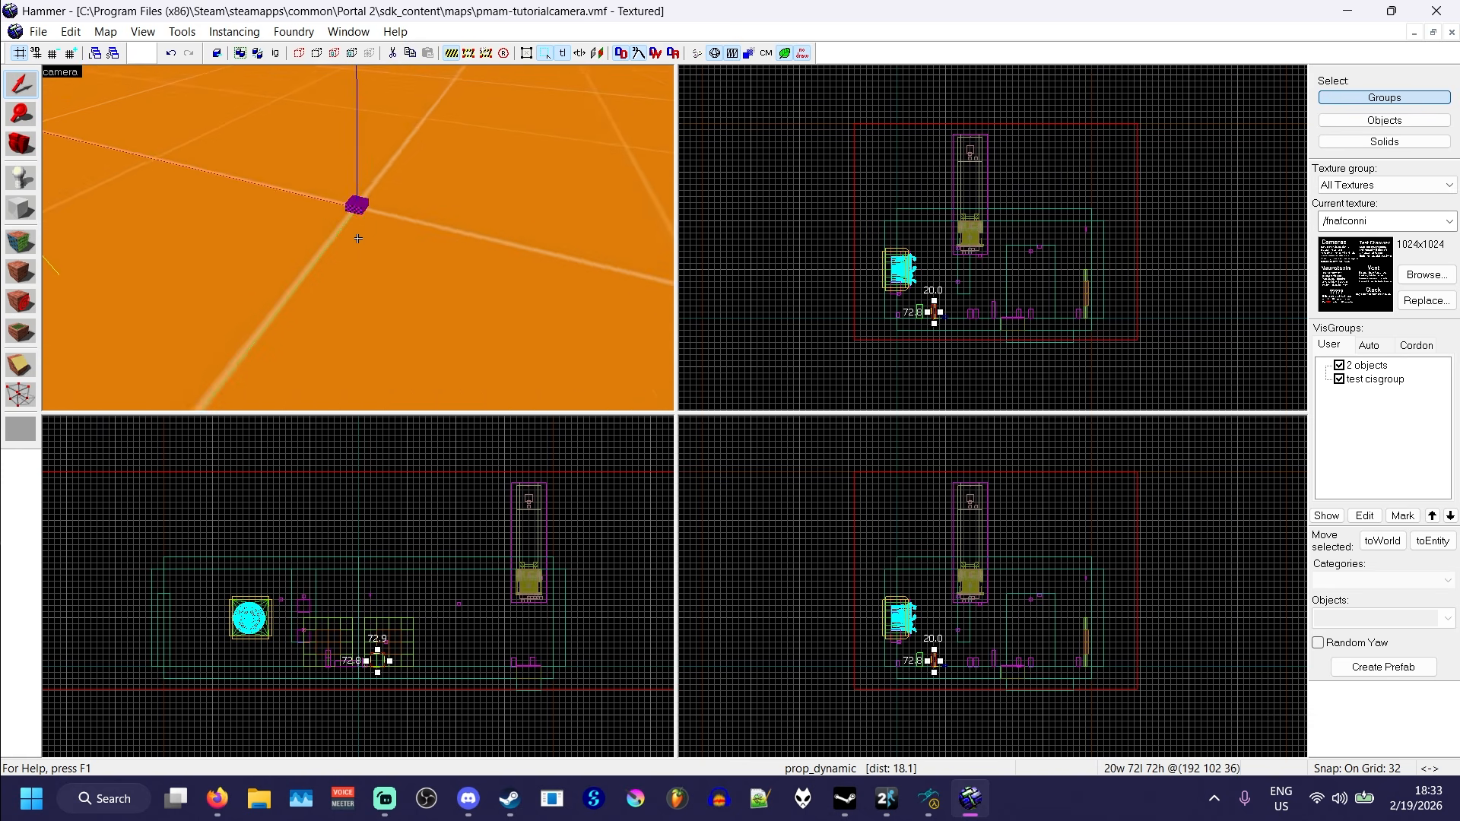
pyautogui.press('s')
pyautogui.press('z')
pyautogui.click(379, 271)
pyautogui.press('z')
pyautogui.press('a')
pyautogui.press('w')
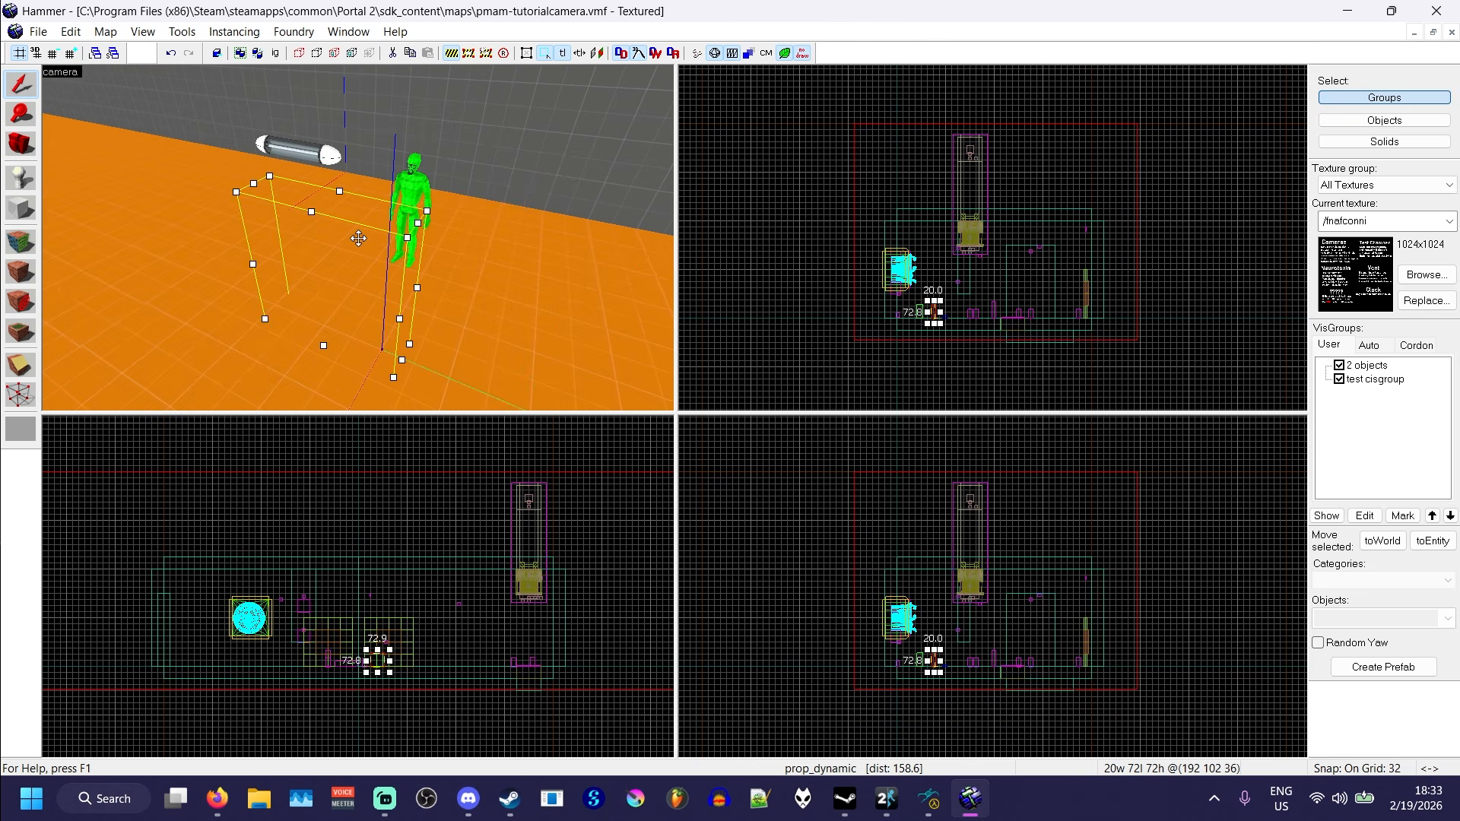
# - Preview the exit1 sequence of blackout.mdl in the model viewer and close the viewer
pyautogui.click(928, 800)
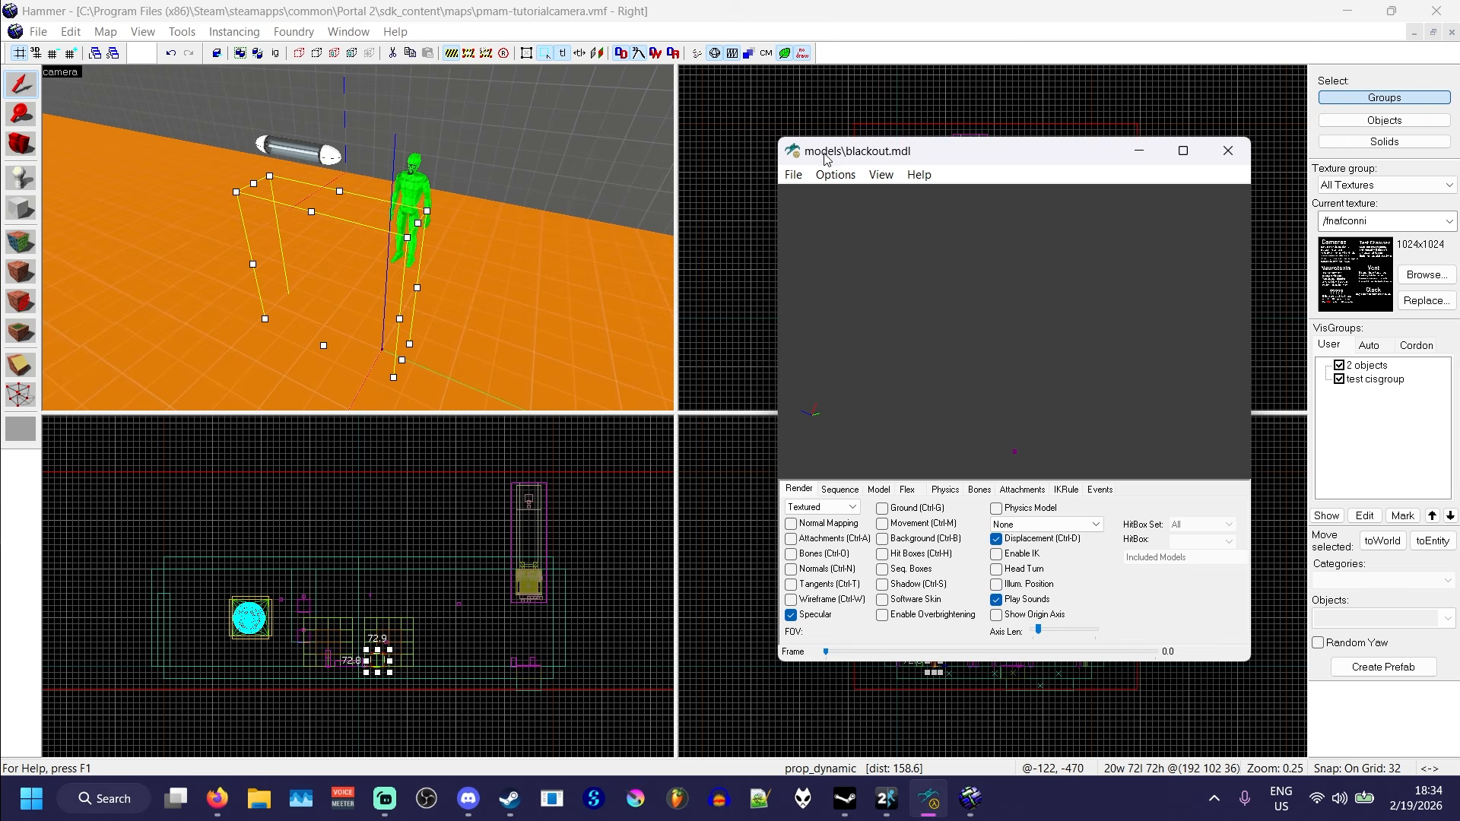
pyautogui.moveTo(826, 157); pyautogui.dragTo(724, 109)
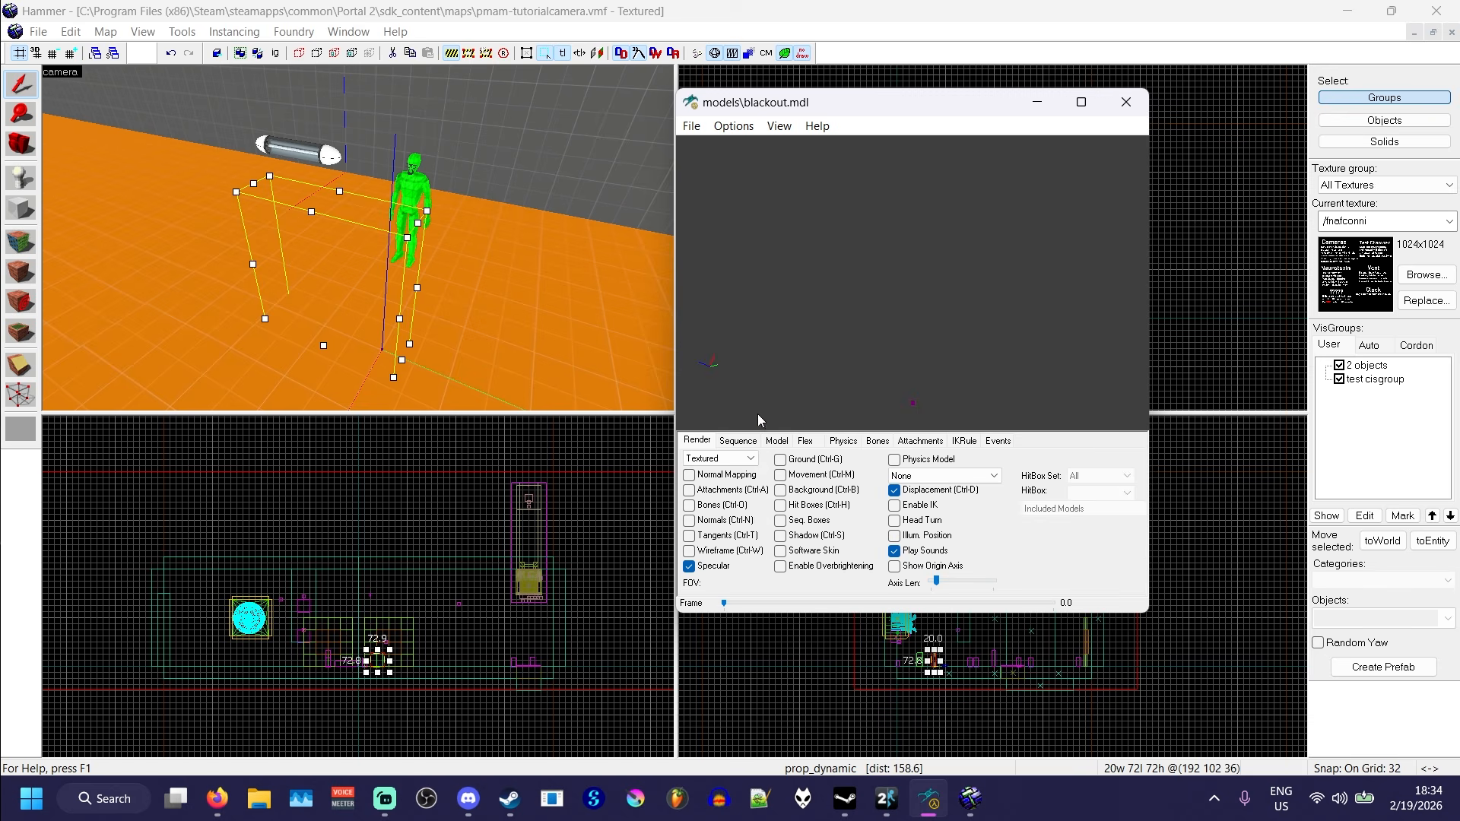
pyautogui.click(738, 441)
pyautogui.click(752, 461)
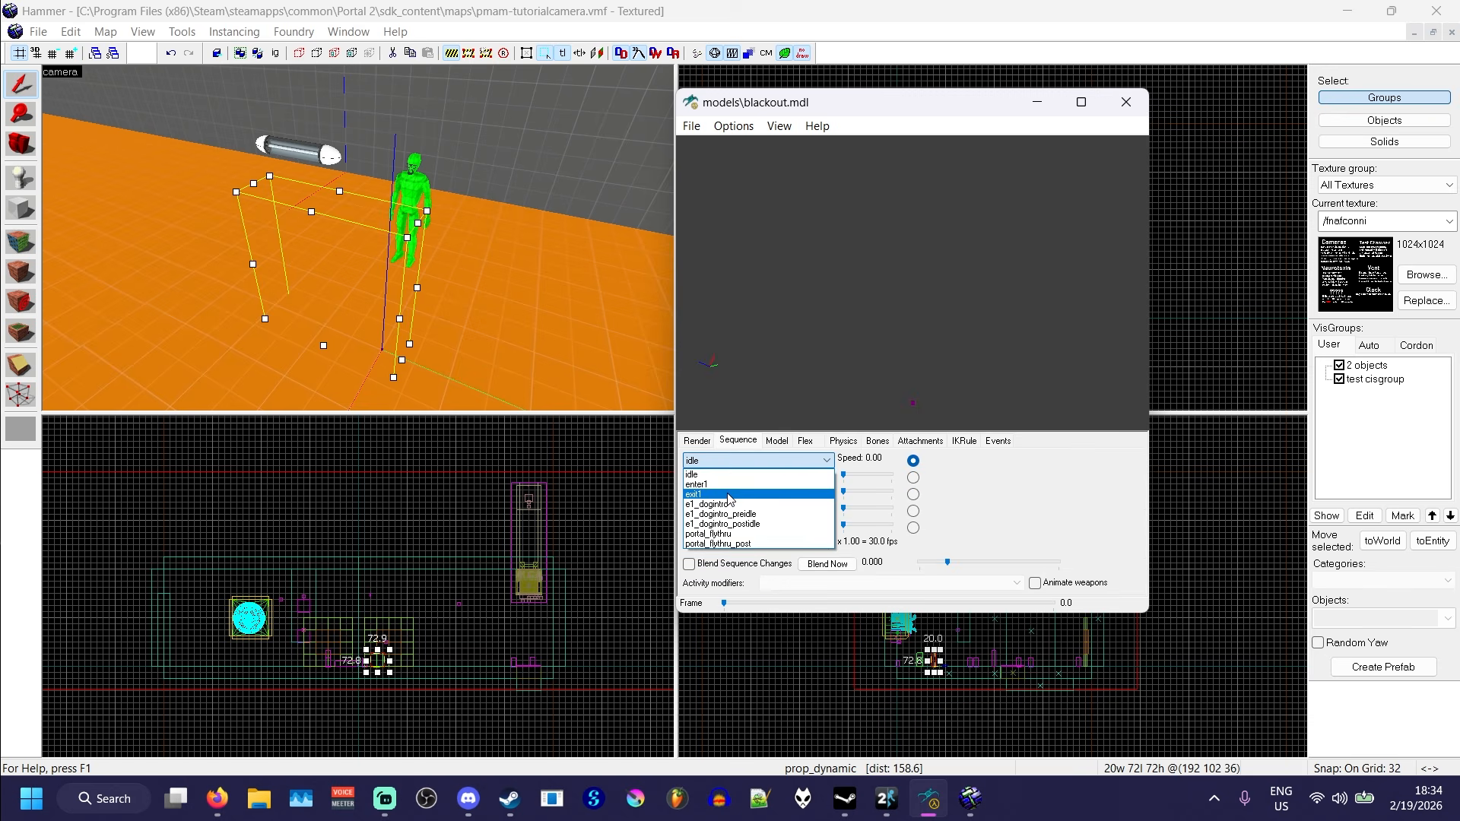
pyautogui.click(719, 495)
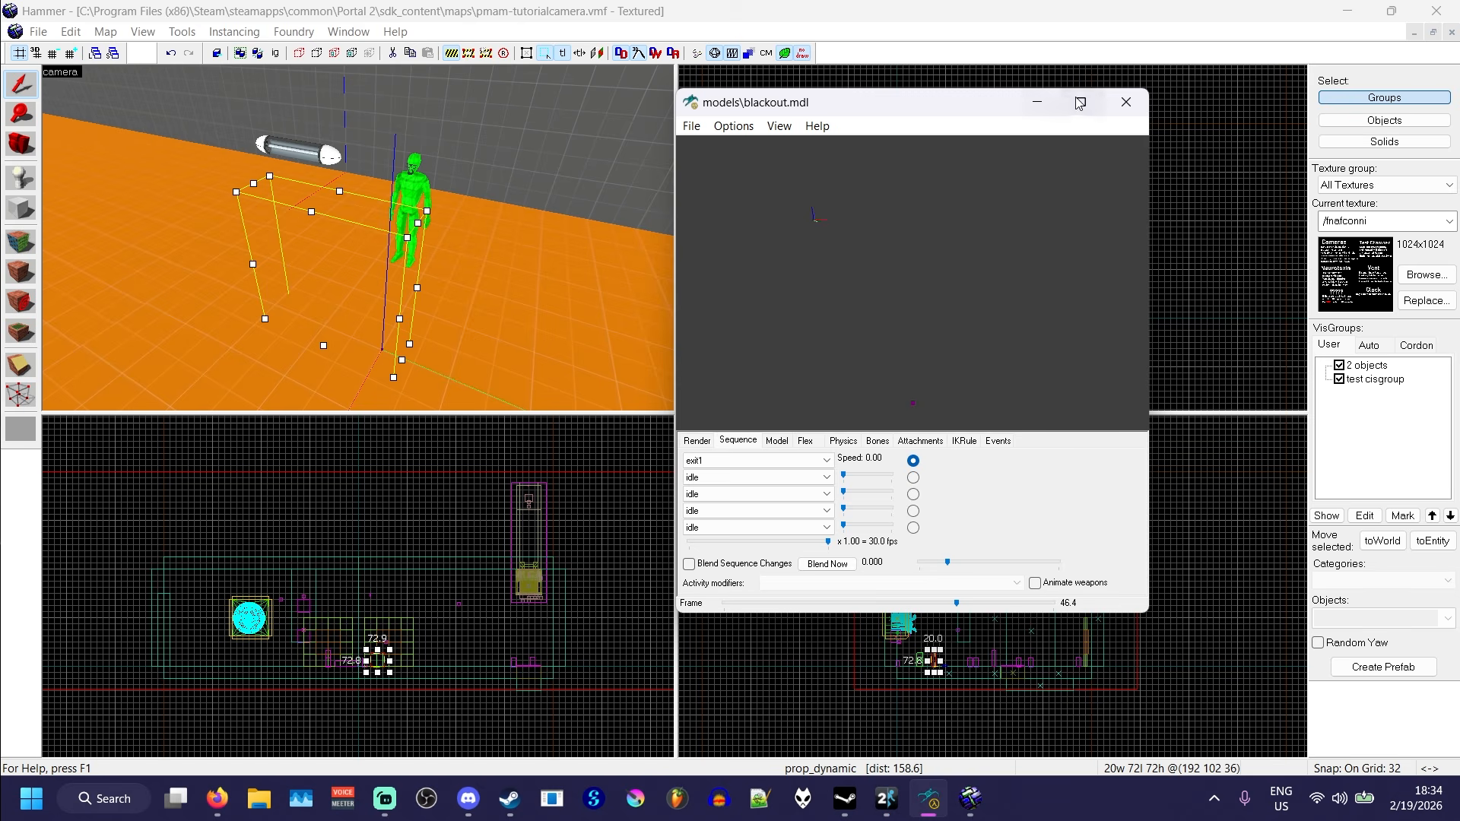
pyautogui.click(1126, 102)
# - Rotate the blackout prop on the floor to a yaw of 270 degrees
pyautogui.press('z')
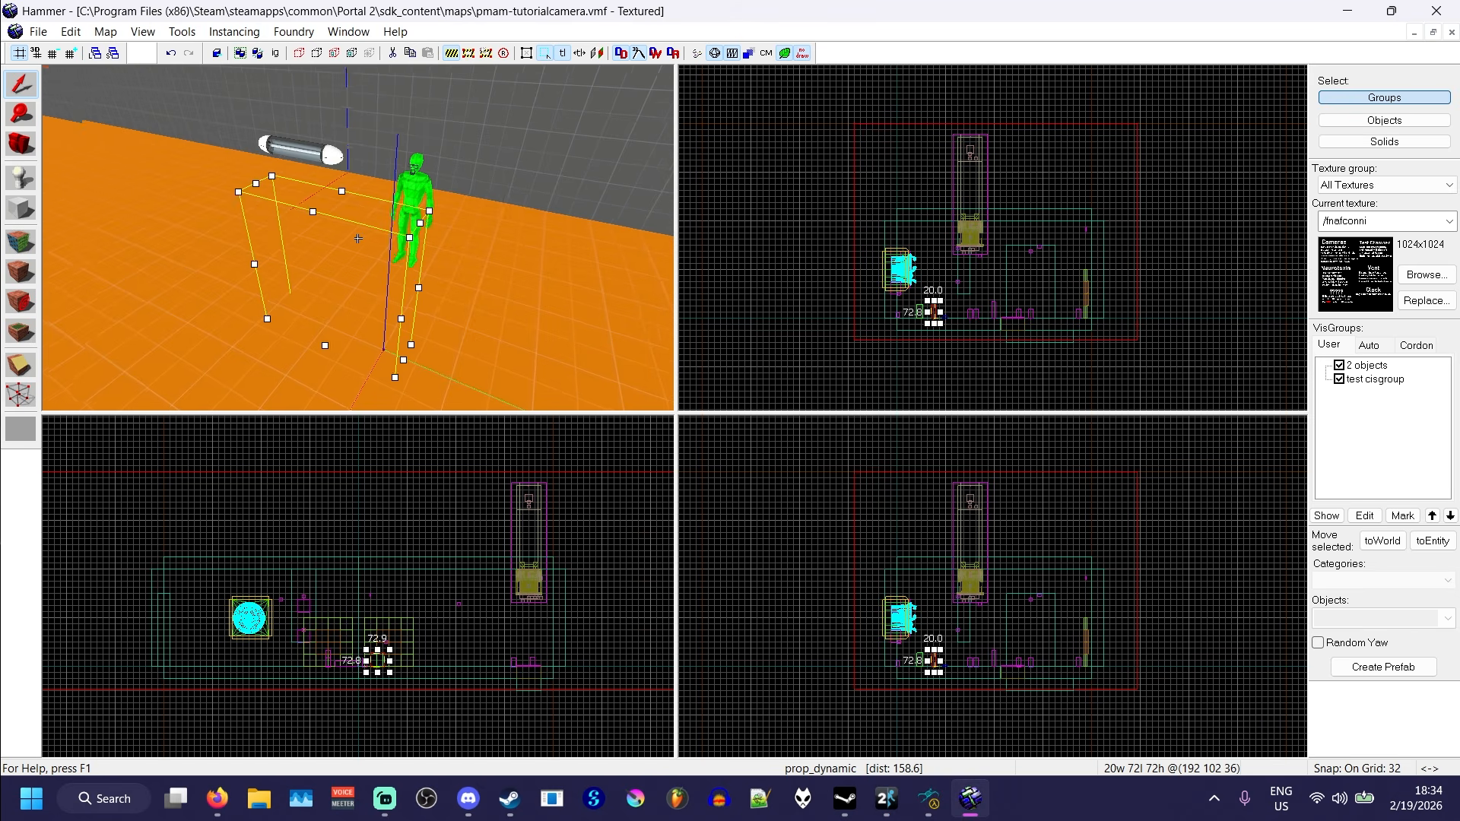
pyautogui.press('d')
pyautogui.press('w')
pyautogui.press('a')
pyautogui.press('s')
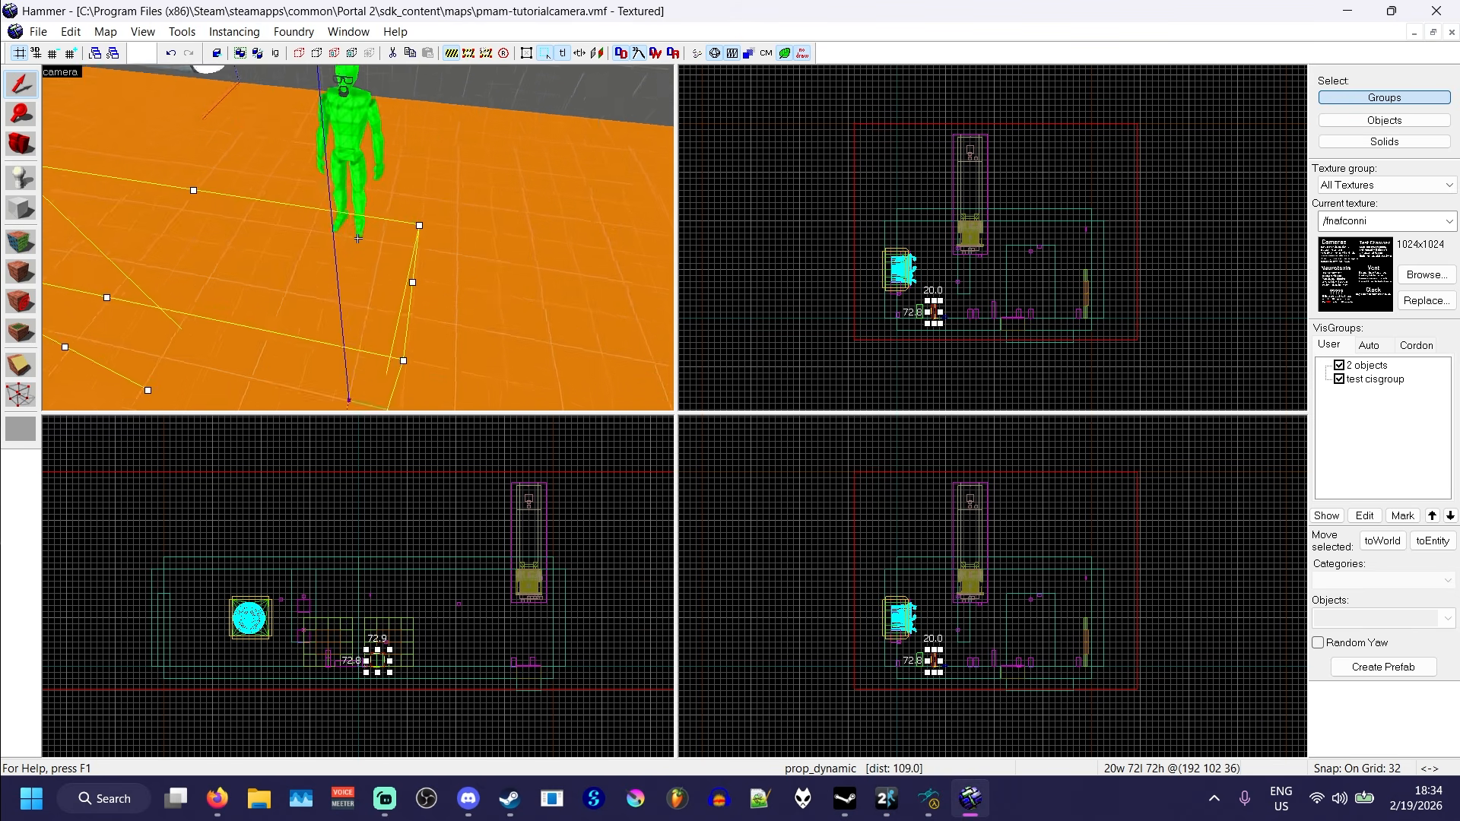
pyautogui.press('d')
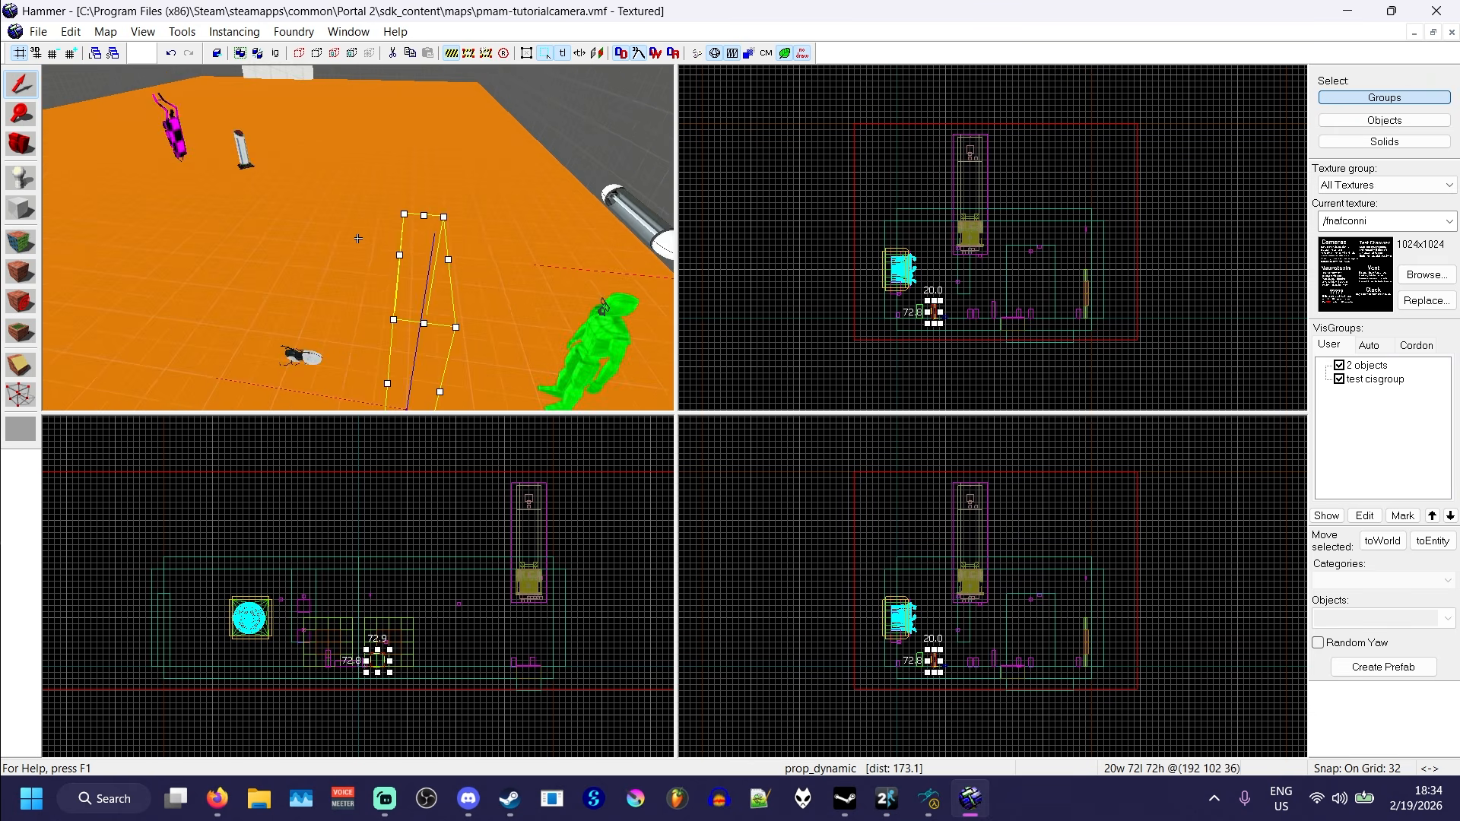
pyautogui.press('w')
pyautogui.press('s')
pyautogui.press('d')
pyautogui.press('w')
pyautogui.press('s')
pyautogui.press('w')
pyautogui.press('z')
pyautogui.click(360, 241)
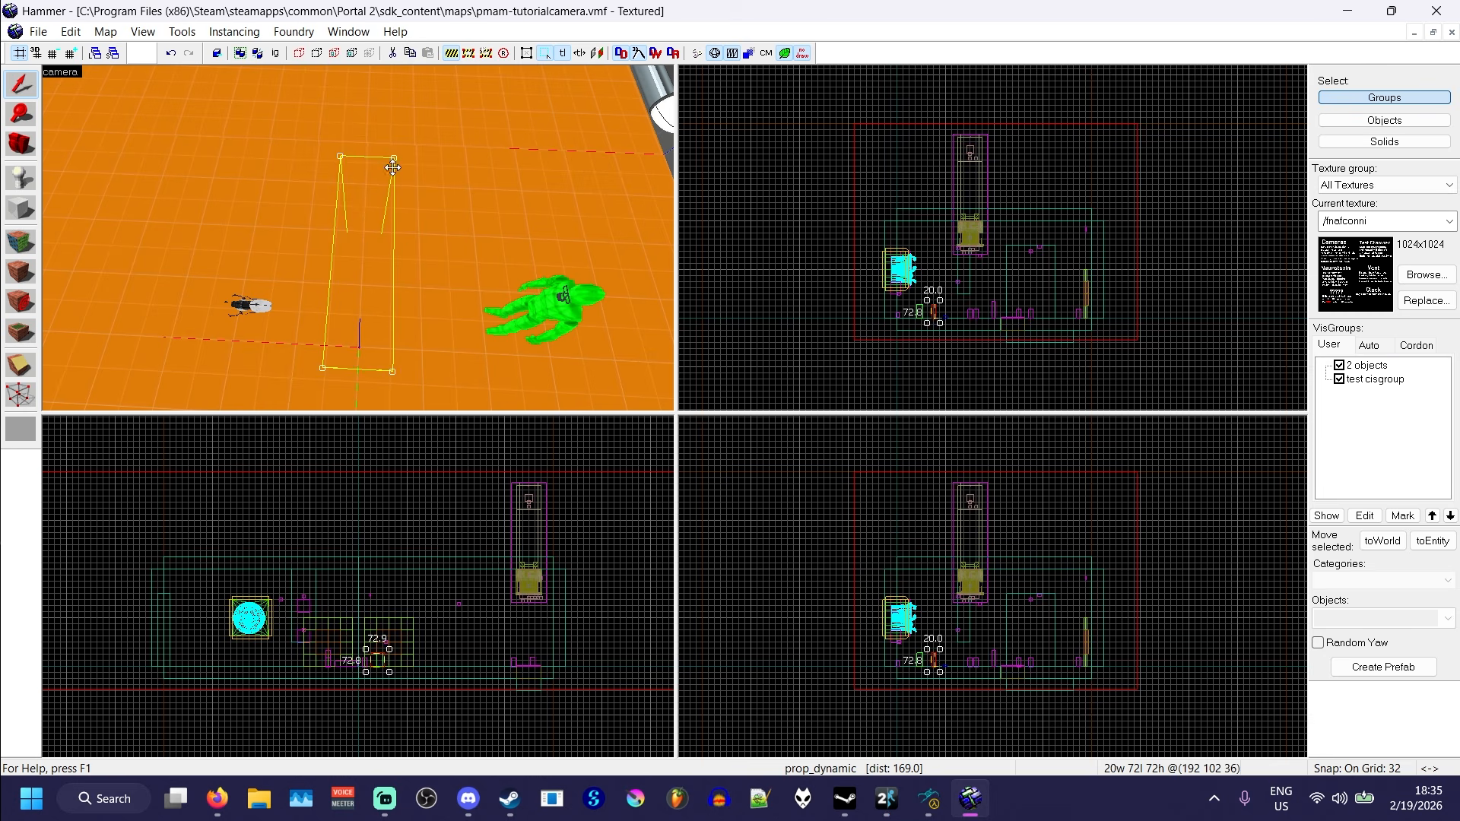
pyautogui.moveTo(393, 158); pyautogui.dragTo(482, 369)
pyautogui.press('z')
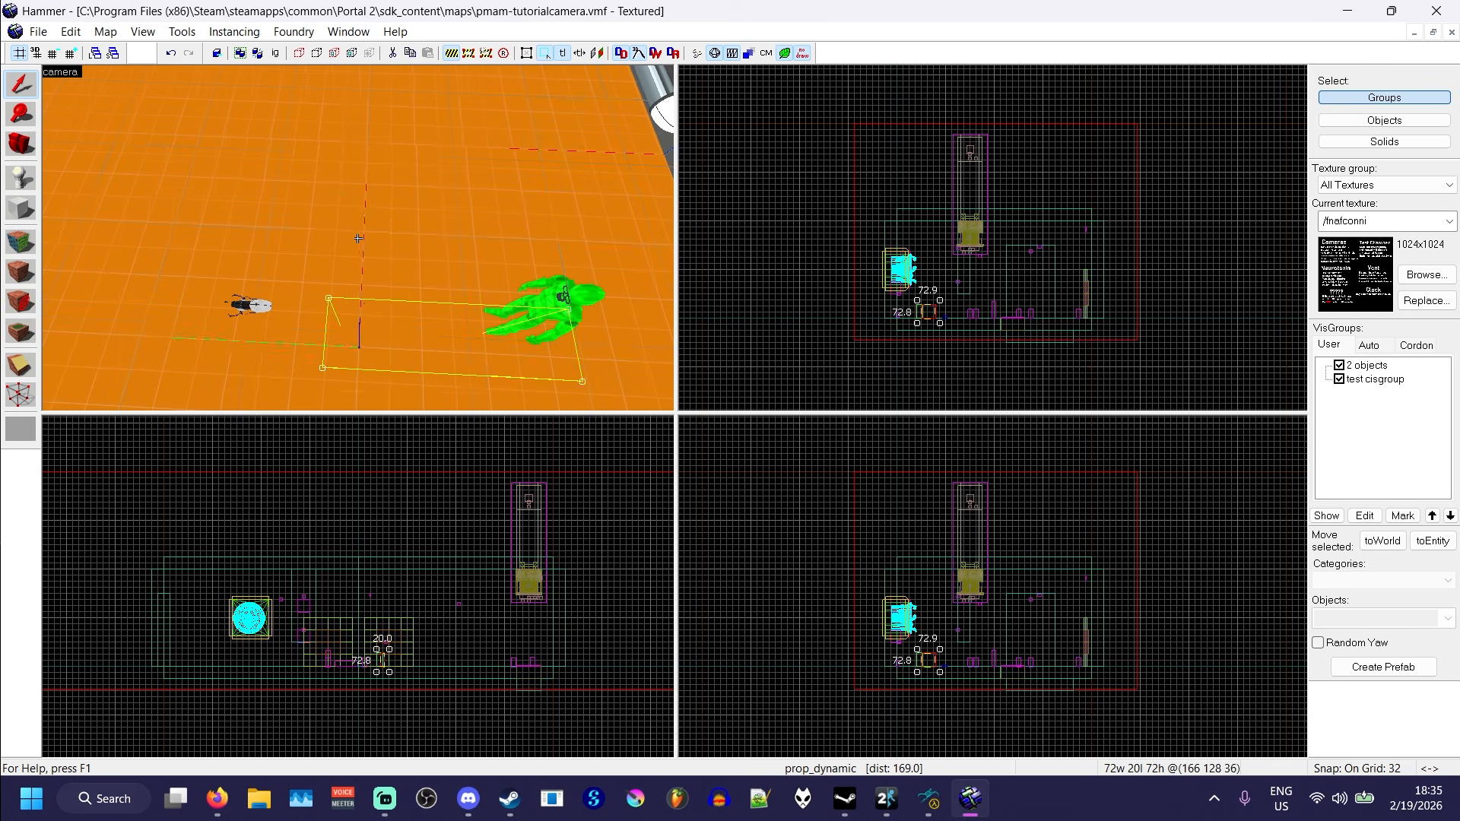
# - Examine the rotated blackout prop's origin and alignment with the player start, and the view across the room from it
pyautogui.press('w')
pyautogui.press('z')
pyautogui.scroll(6, 933, 307)
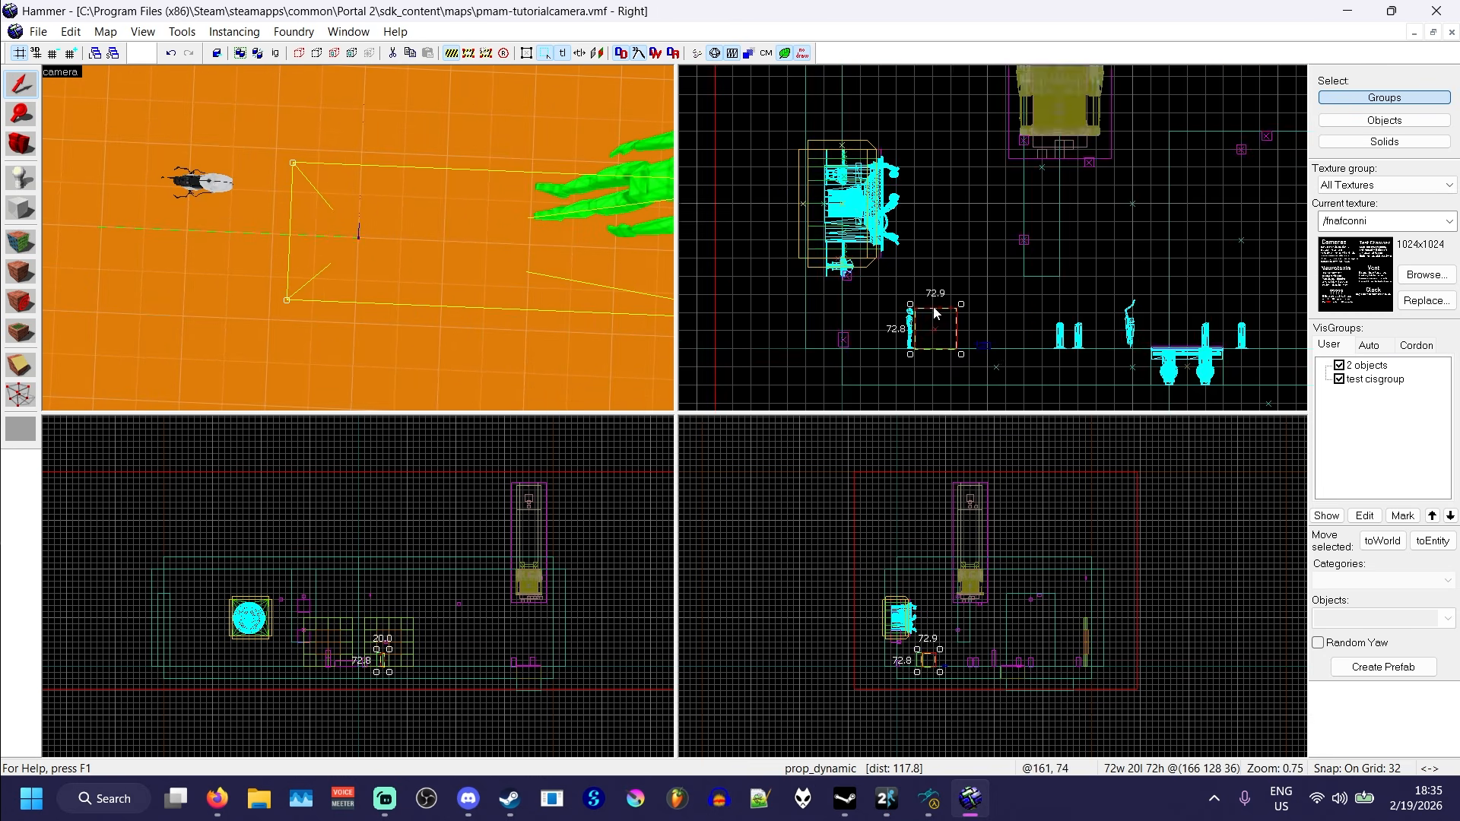
pyautogui.moveTo(293, 166)
pyautogui.mouseDown()
pyautogui.moveTo(268, 176)
pyautogui.moveTo(272, 274)
pyautogui.moveTo(257, 291)
pyautogui.moveTo(285, 174)
pyautogui.moveTo(301, 167)
pyautogui.mouseUp()
pyautogui.press('z')
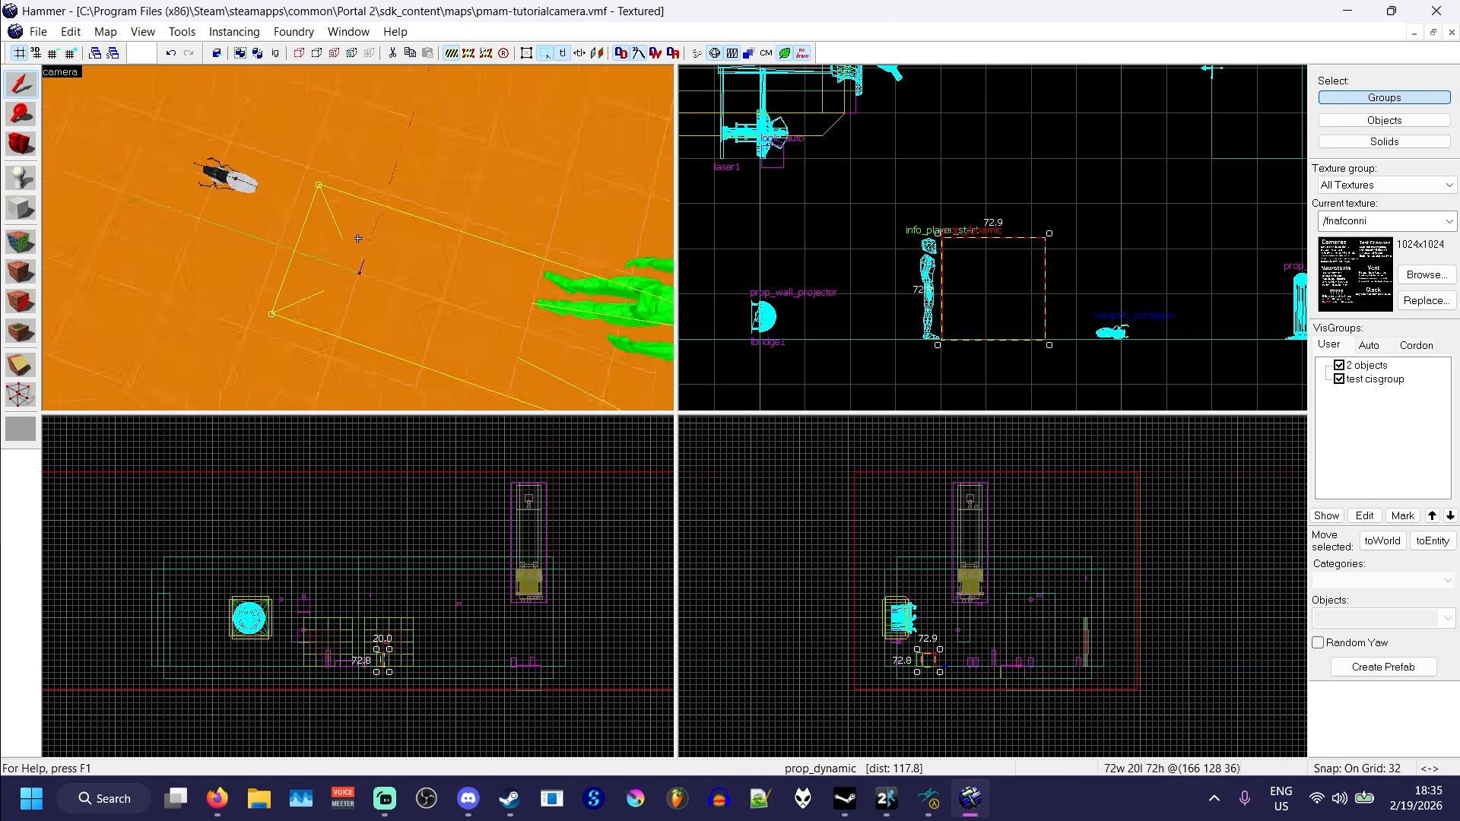
pyautogui.press('w')
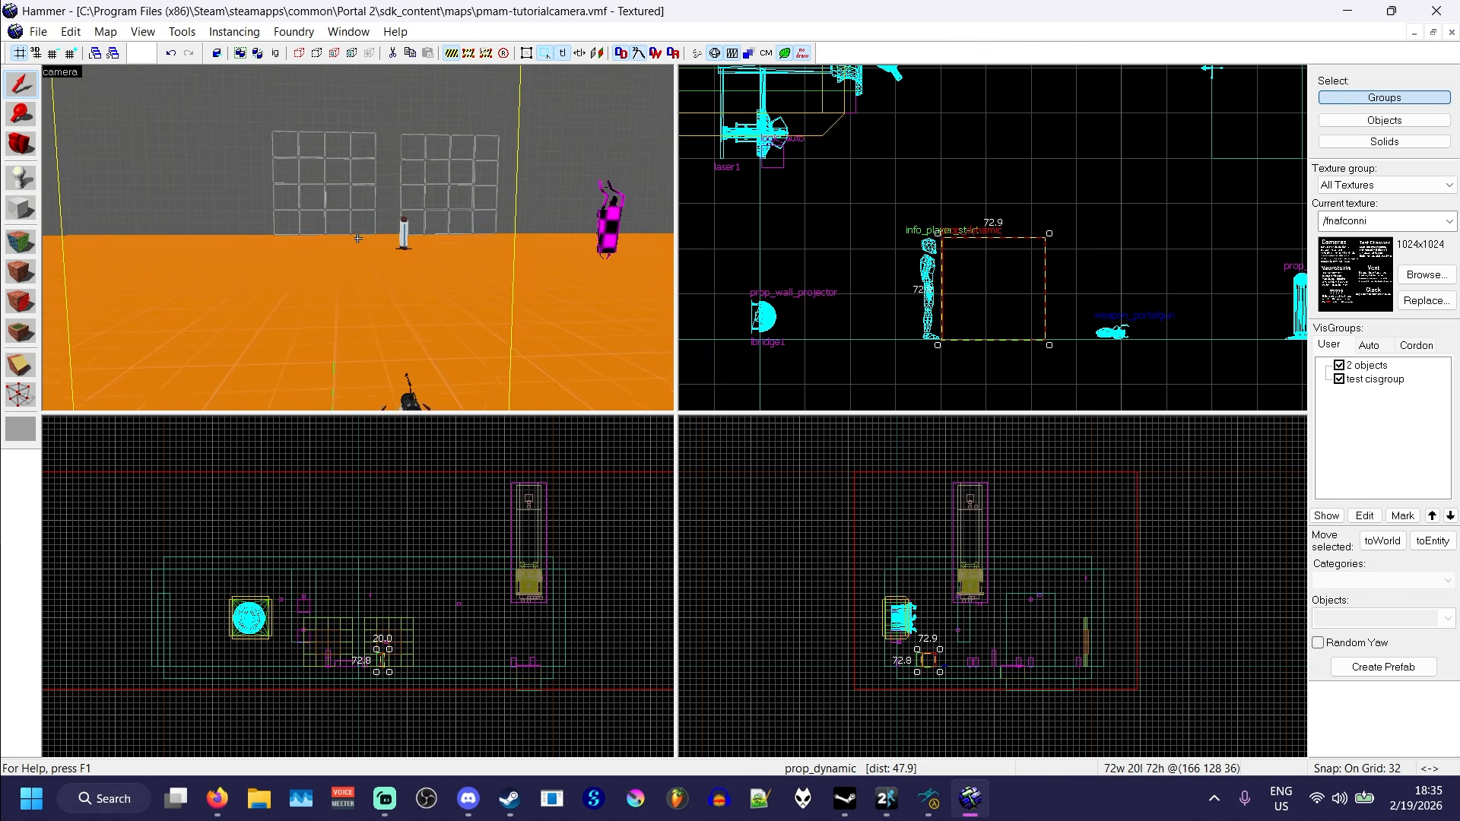
pyautogui.press('s')
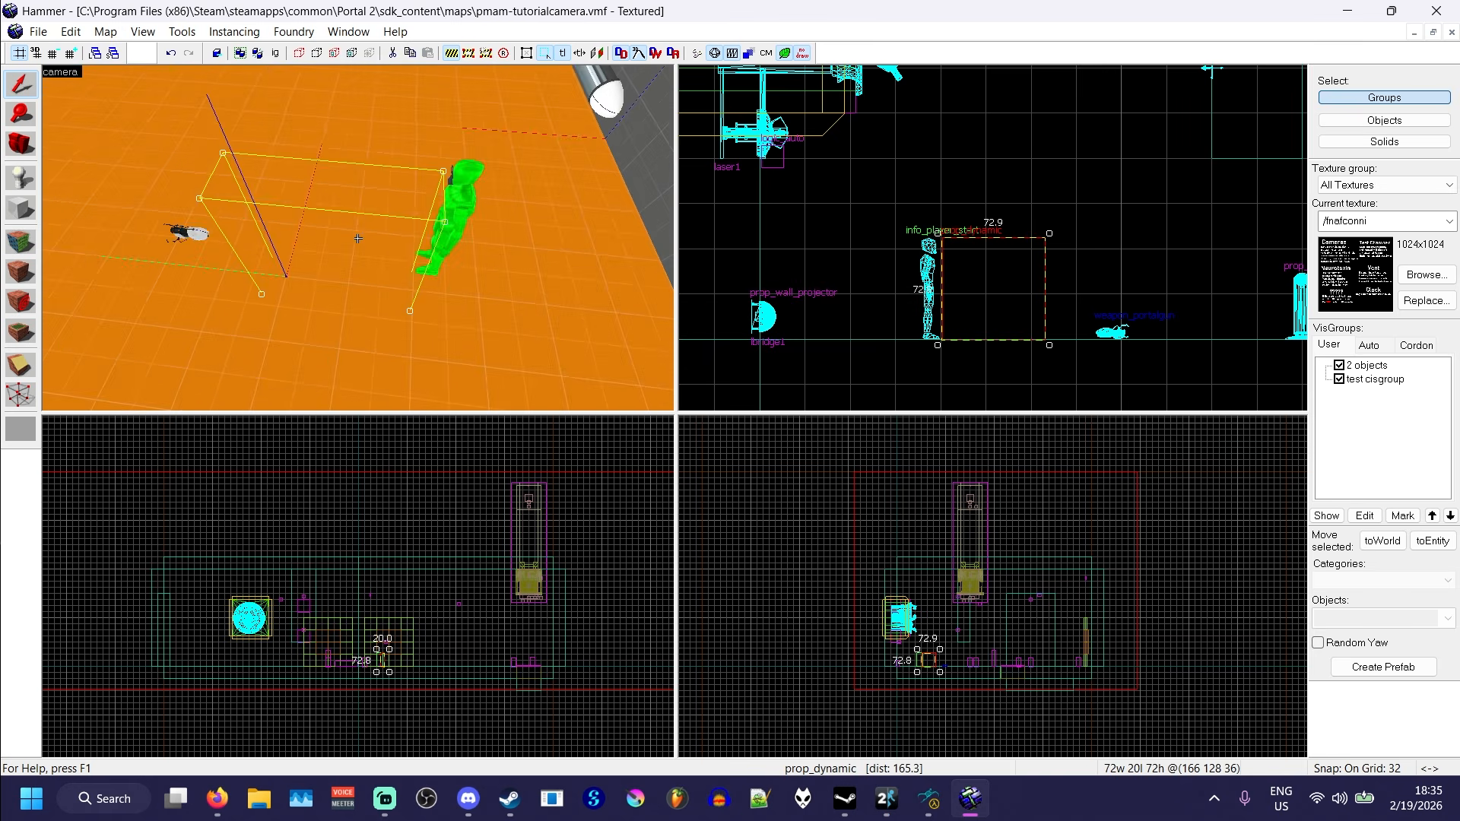
# - Name the blackout prop_dynamic test-wakeup in its properties
pyautogui.doubleClick(358, 239)
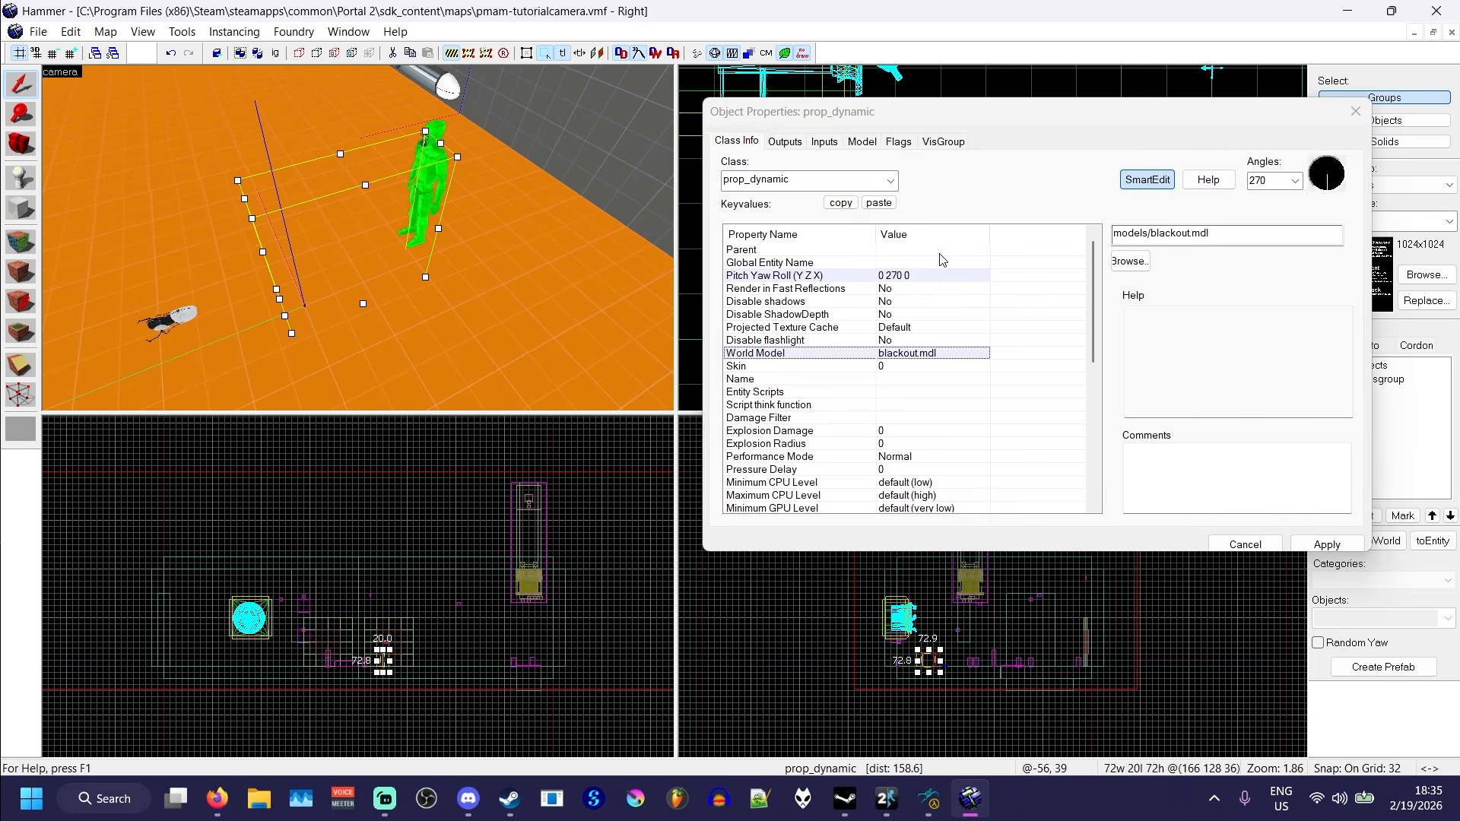
pyautogui.click(924, 379)
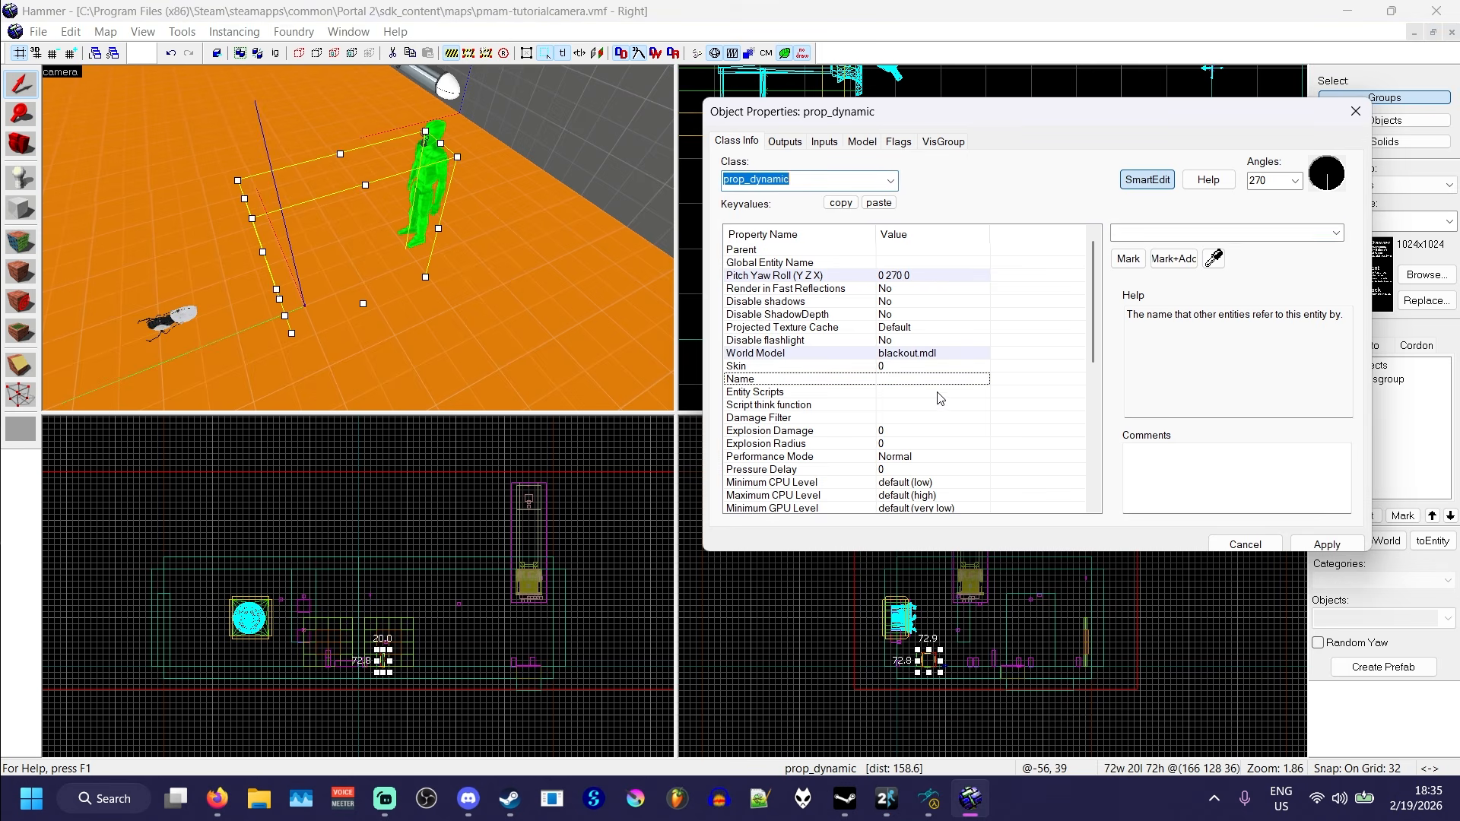
pyautogui.click(1137, 237)
pyautogui.write('test-wake')
pyautogui.press('Return')
# - Set the test-wakeup prop's Render Mode to Dont Render and apply the change
pyautogui.scroll(-8, 846, 479)
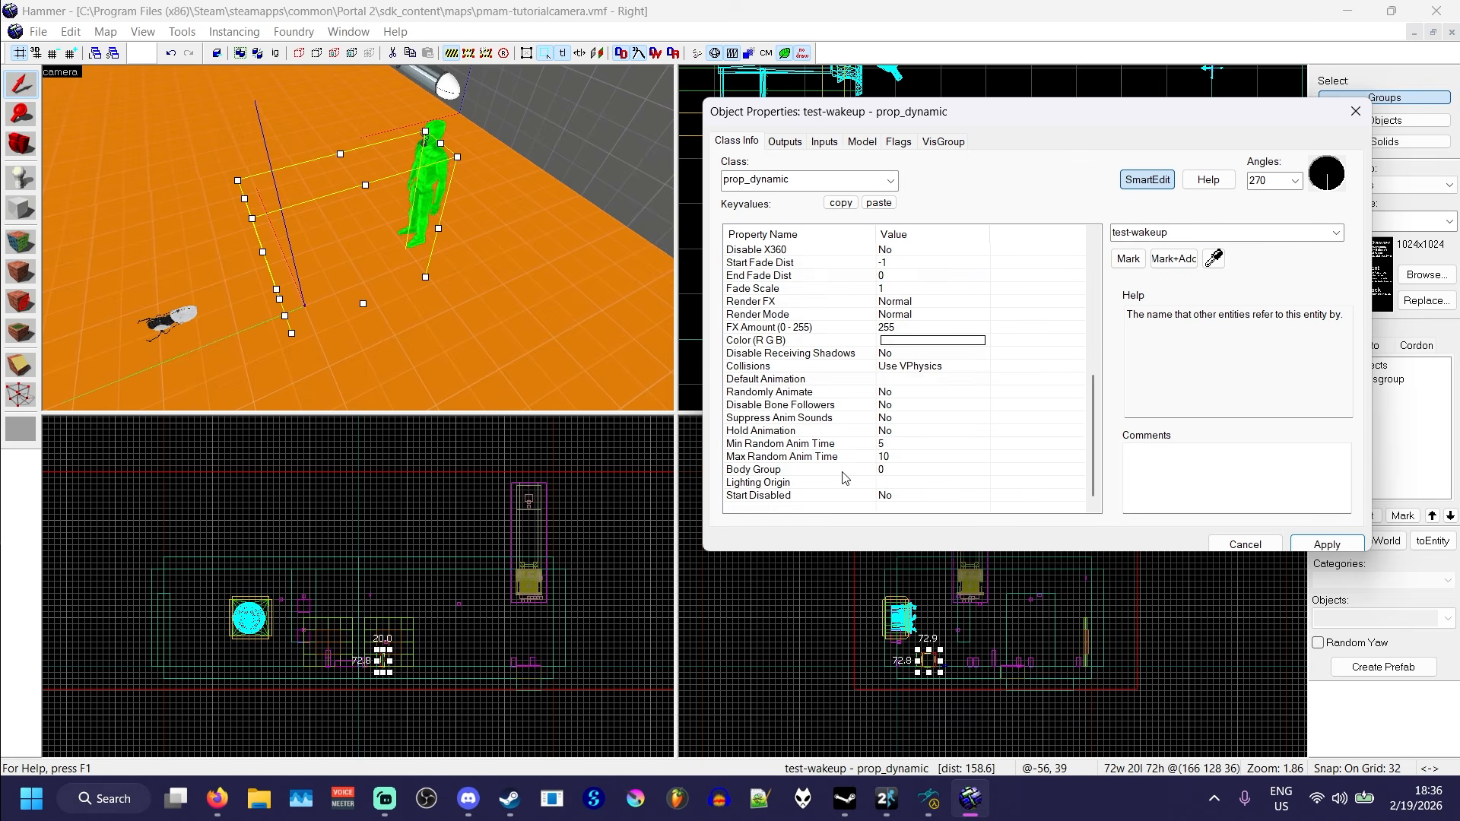
pyautogui.click(764, 315)
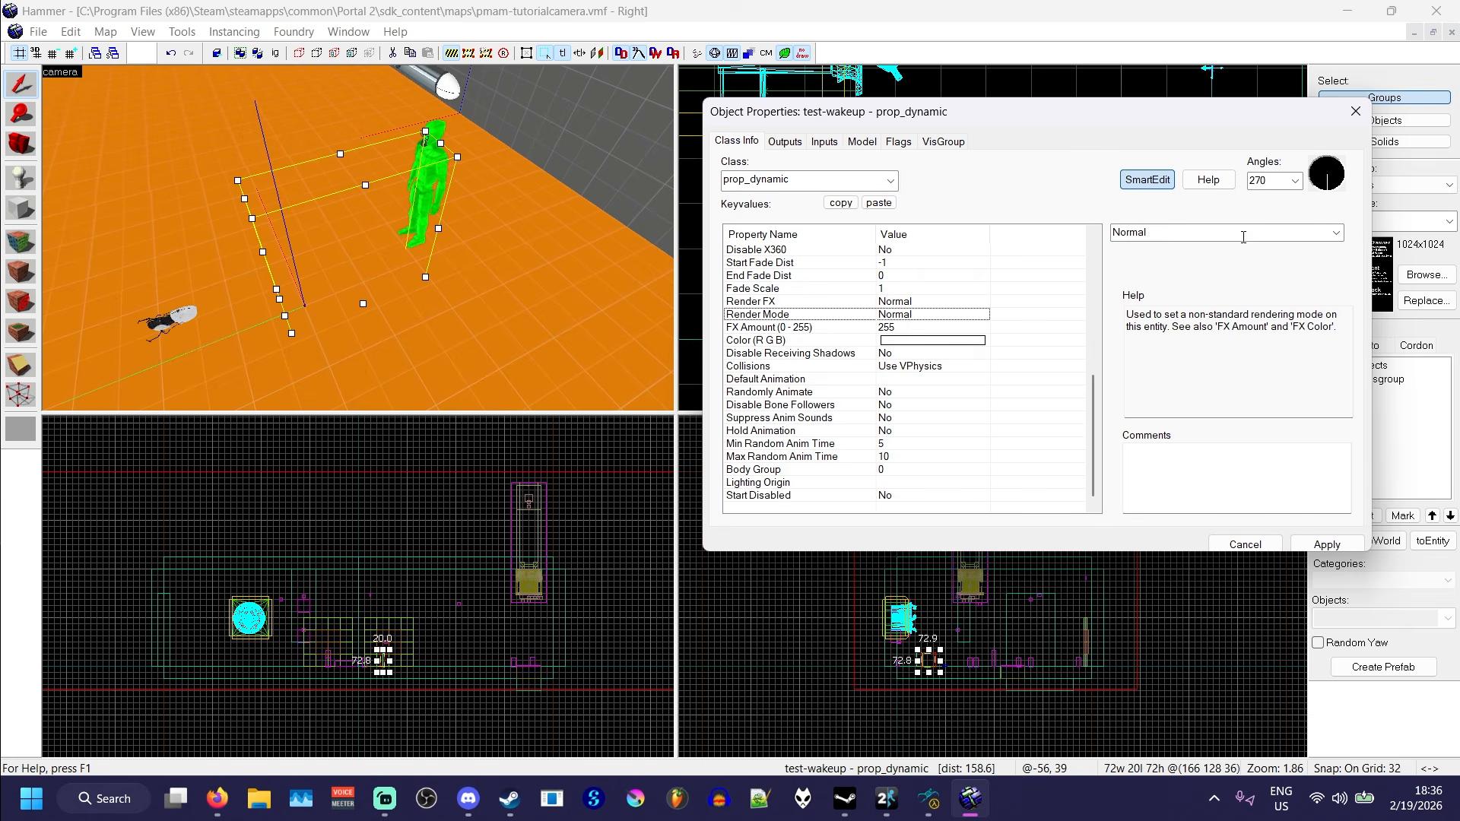
pyautogui.click(1341, 234)
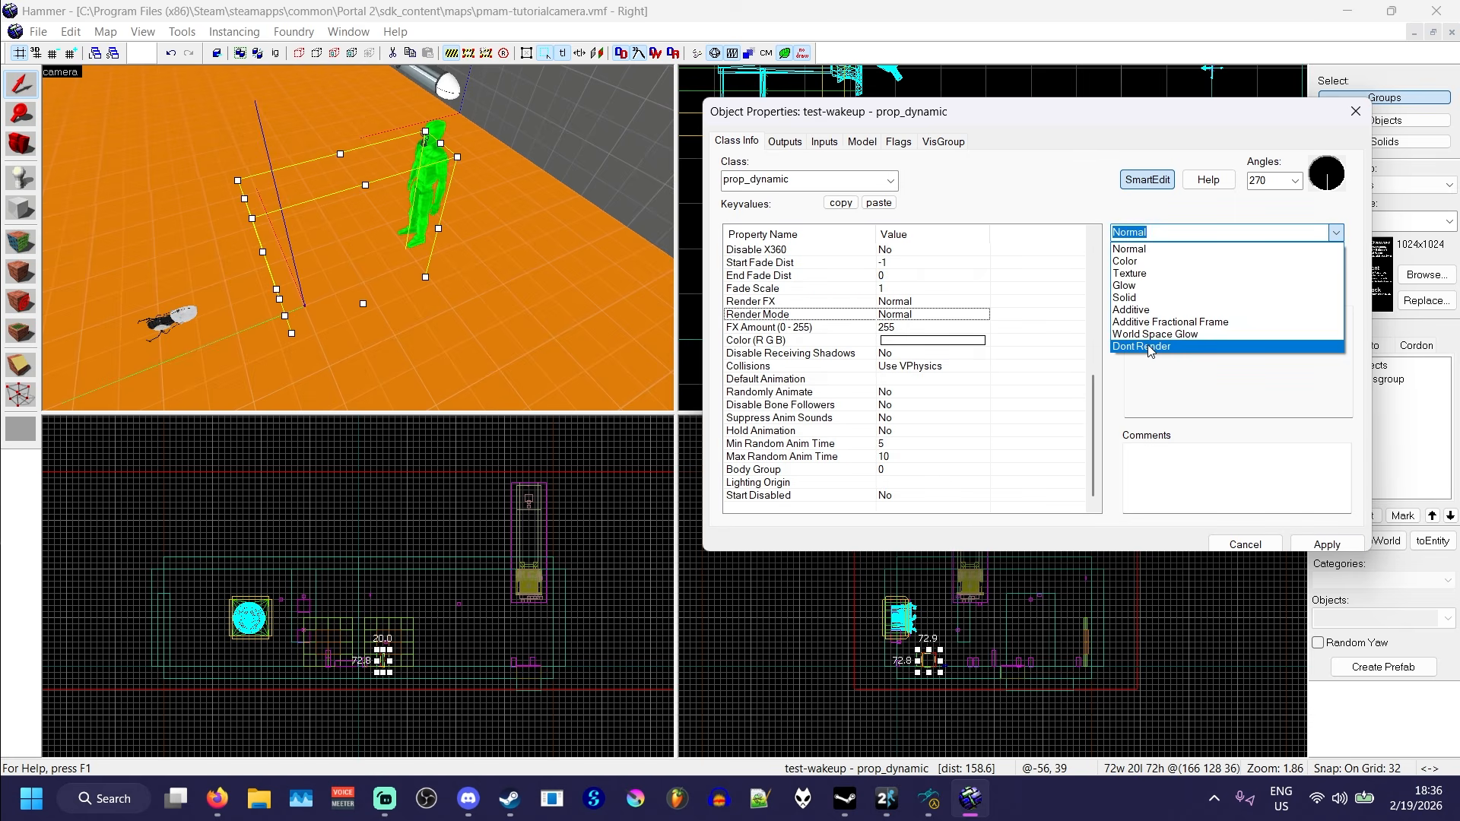
pyautogui.click(1148, 348)
pyautogui.click(329, 327)
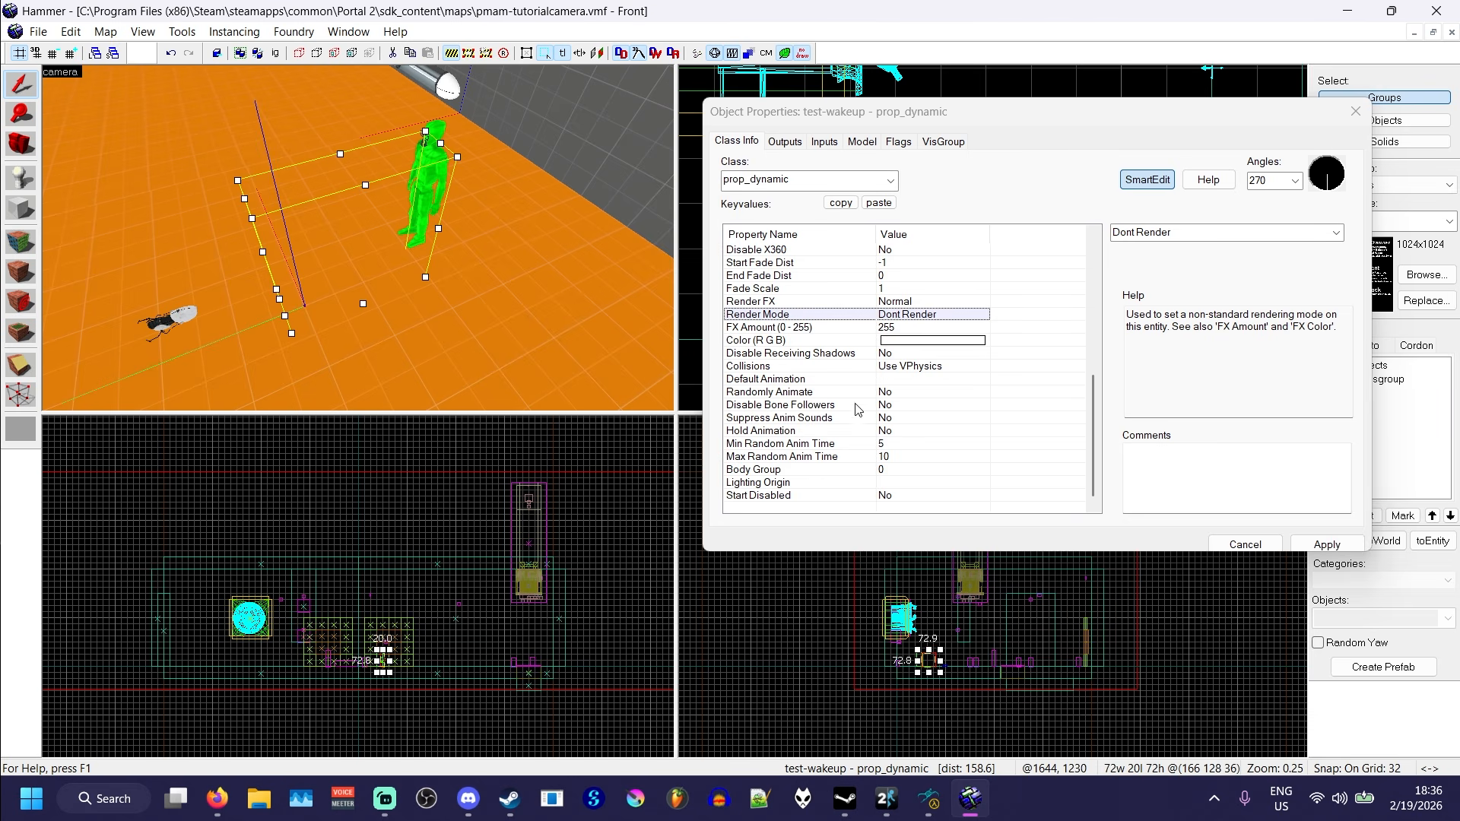
pyautogui.scroll(8, 857, 410)
pyautogui.click(1325, 542)
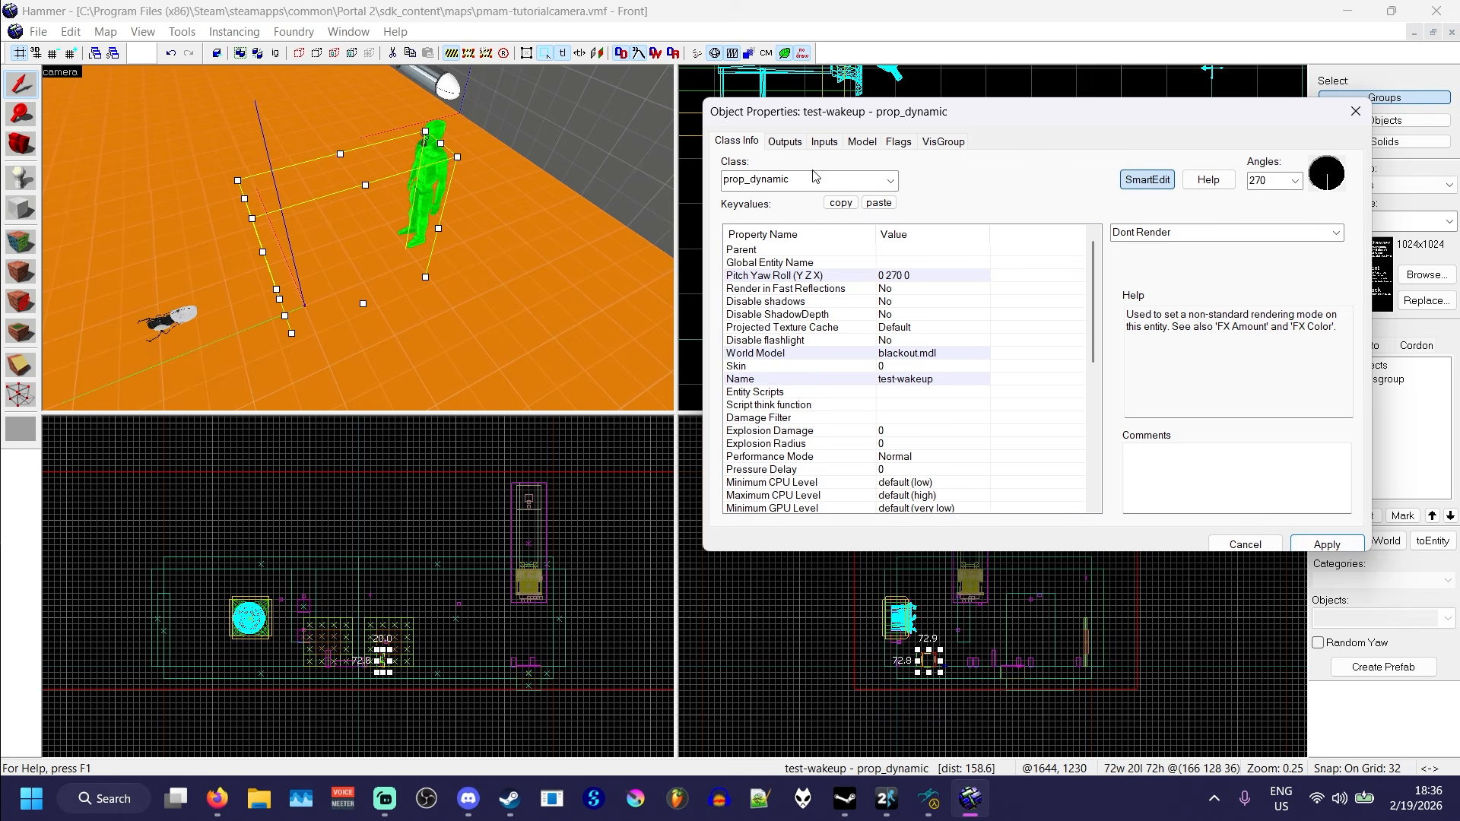
# - Set Hold Animation to Yes for the test-wakeup prop, apply it, and close its properties with nothing selected
pyautogui.scroll(-10, 844, 392)
pyautogui.click(770, 433)
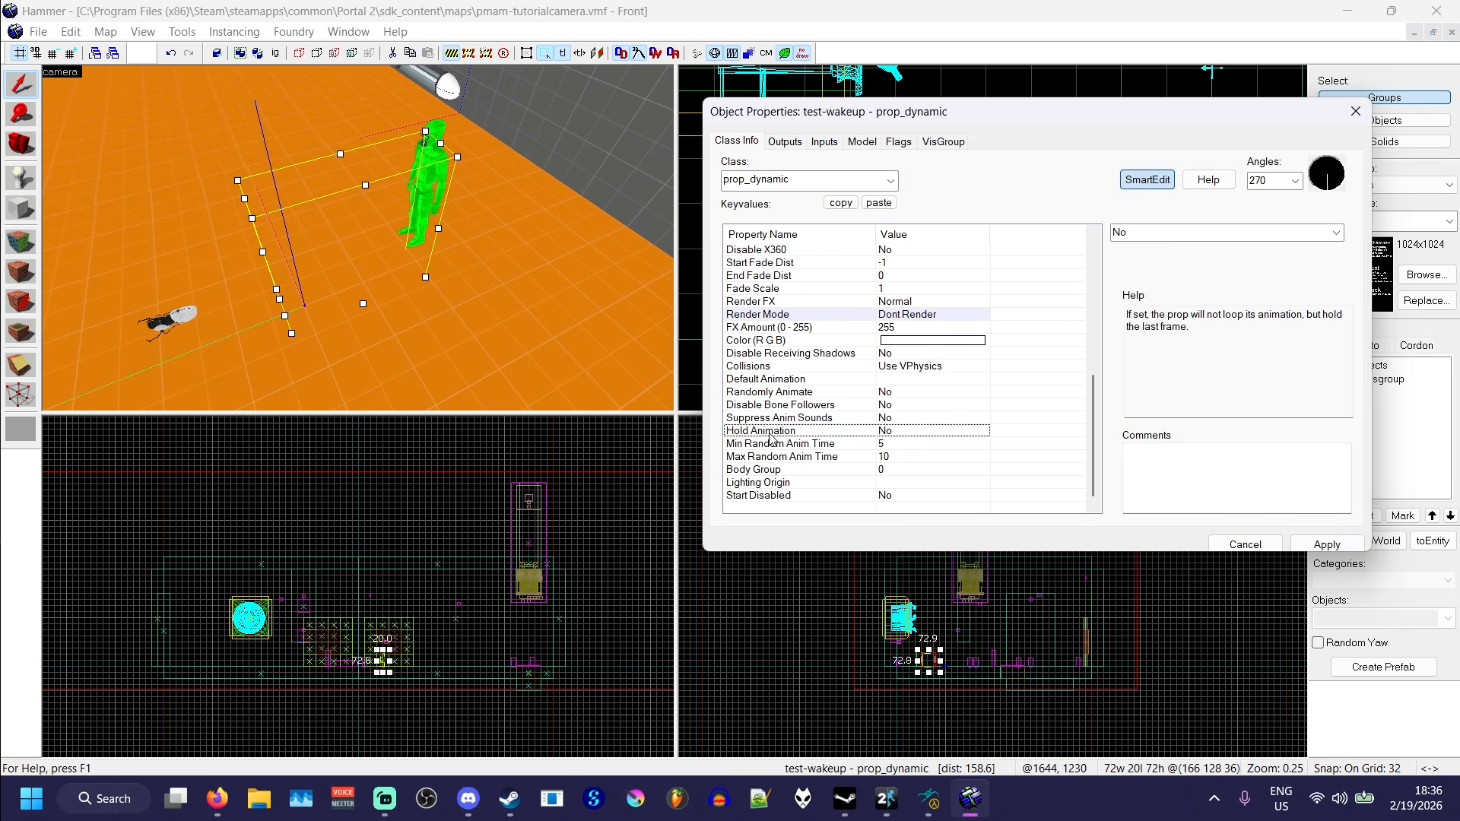
pyautogui.scroll(-1, 1324, 235)
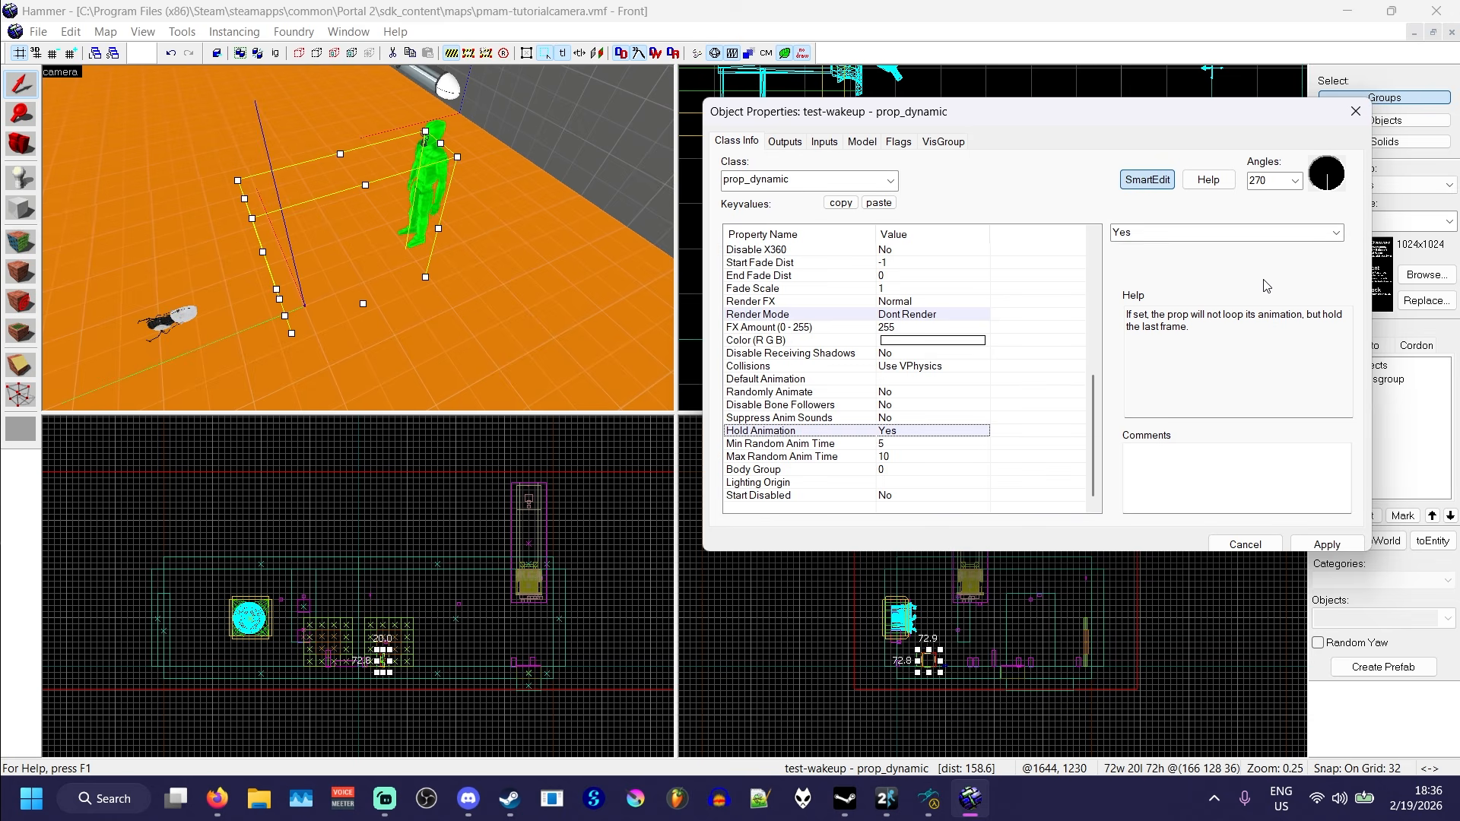
pyautogui.click(1327, 544)
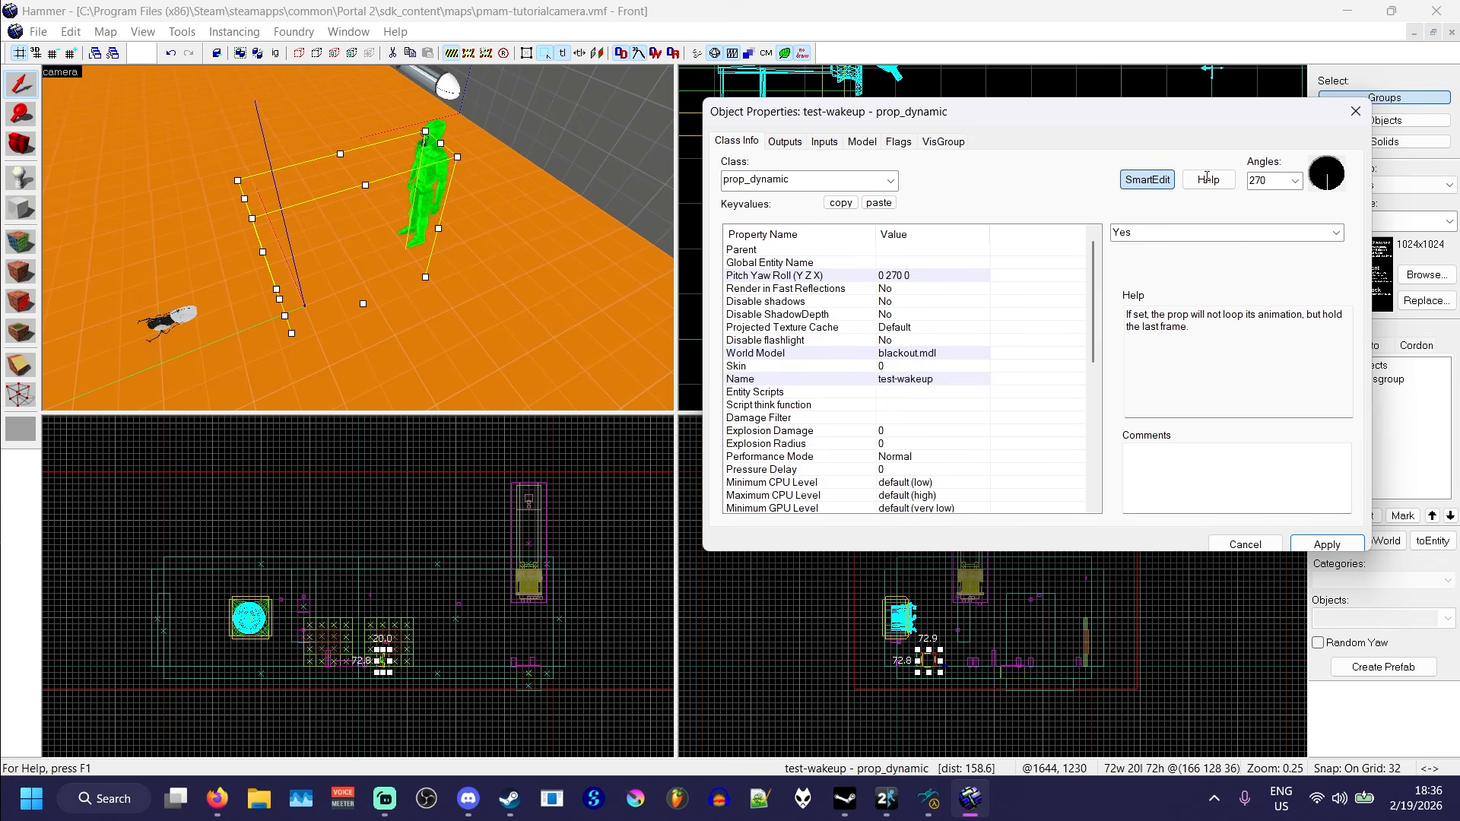
pyautogui.click(1354, 111)
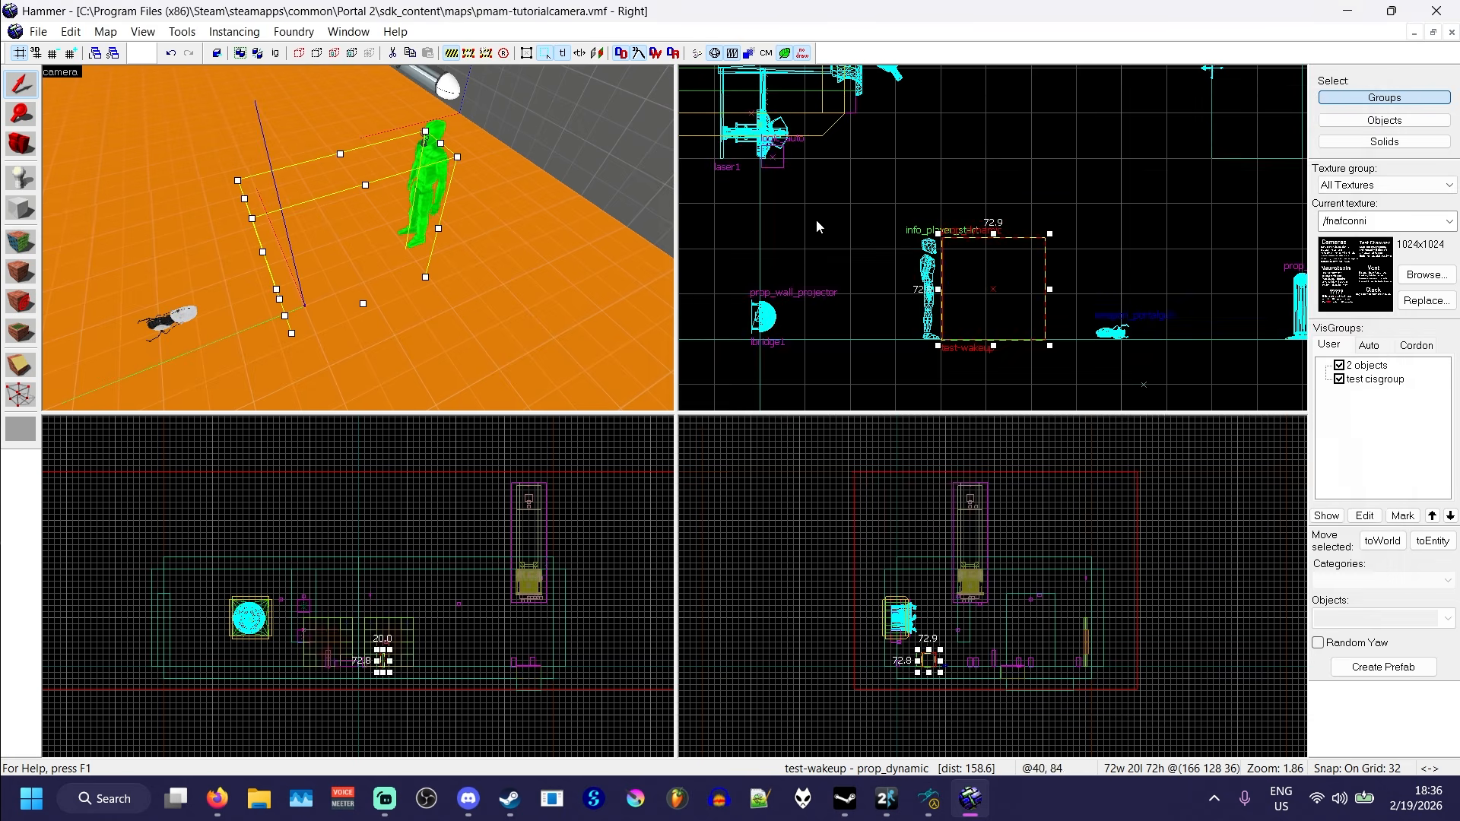
pyautogui.click(815, 219)
# - Place a point_viewcontrol entity on the grey wall behind the player start and select it
pyautogui.click(20, 184)
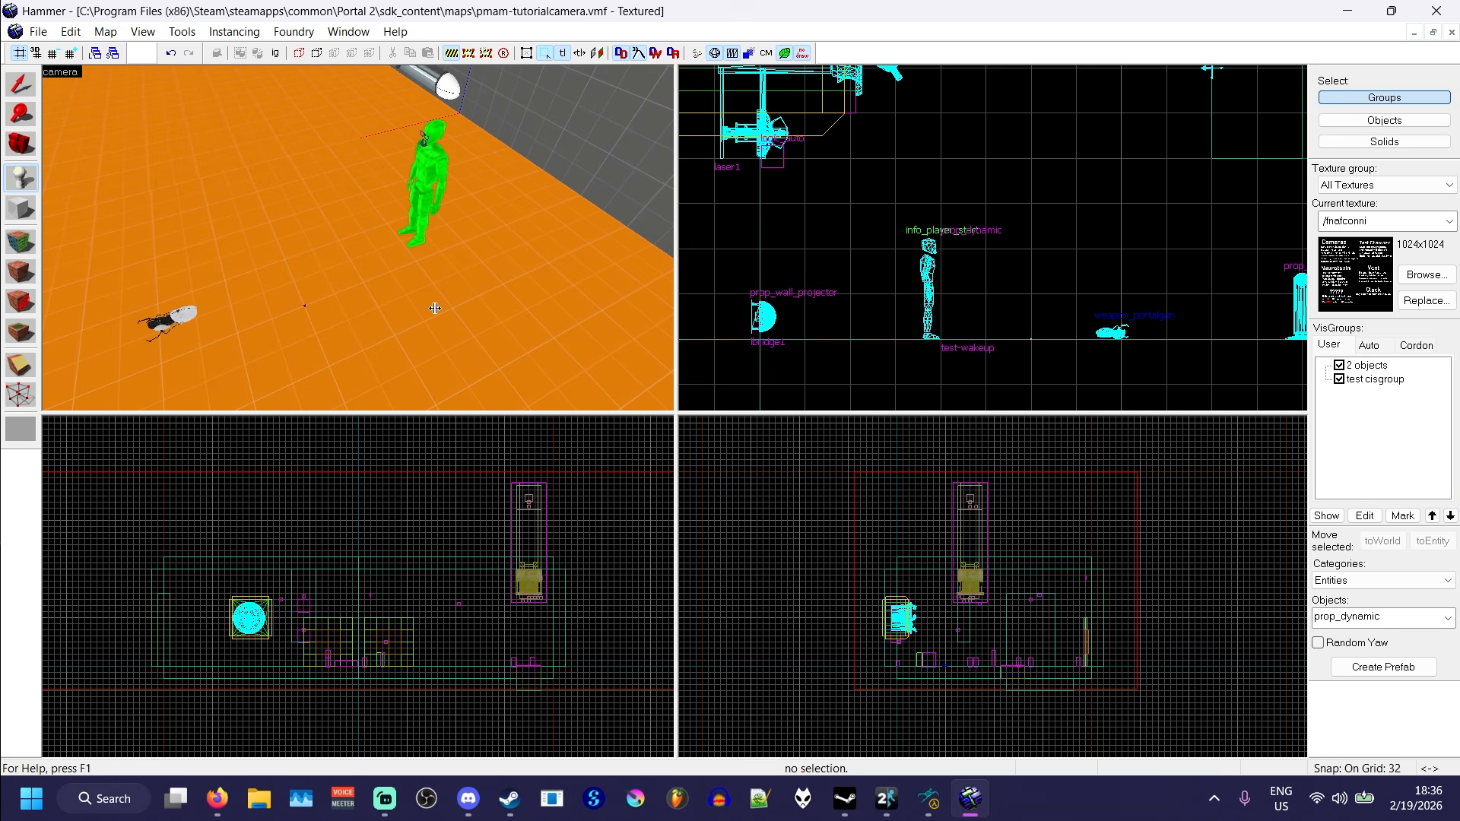
pyautogui.press('i')
pyautogui.press('w')
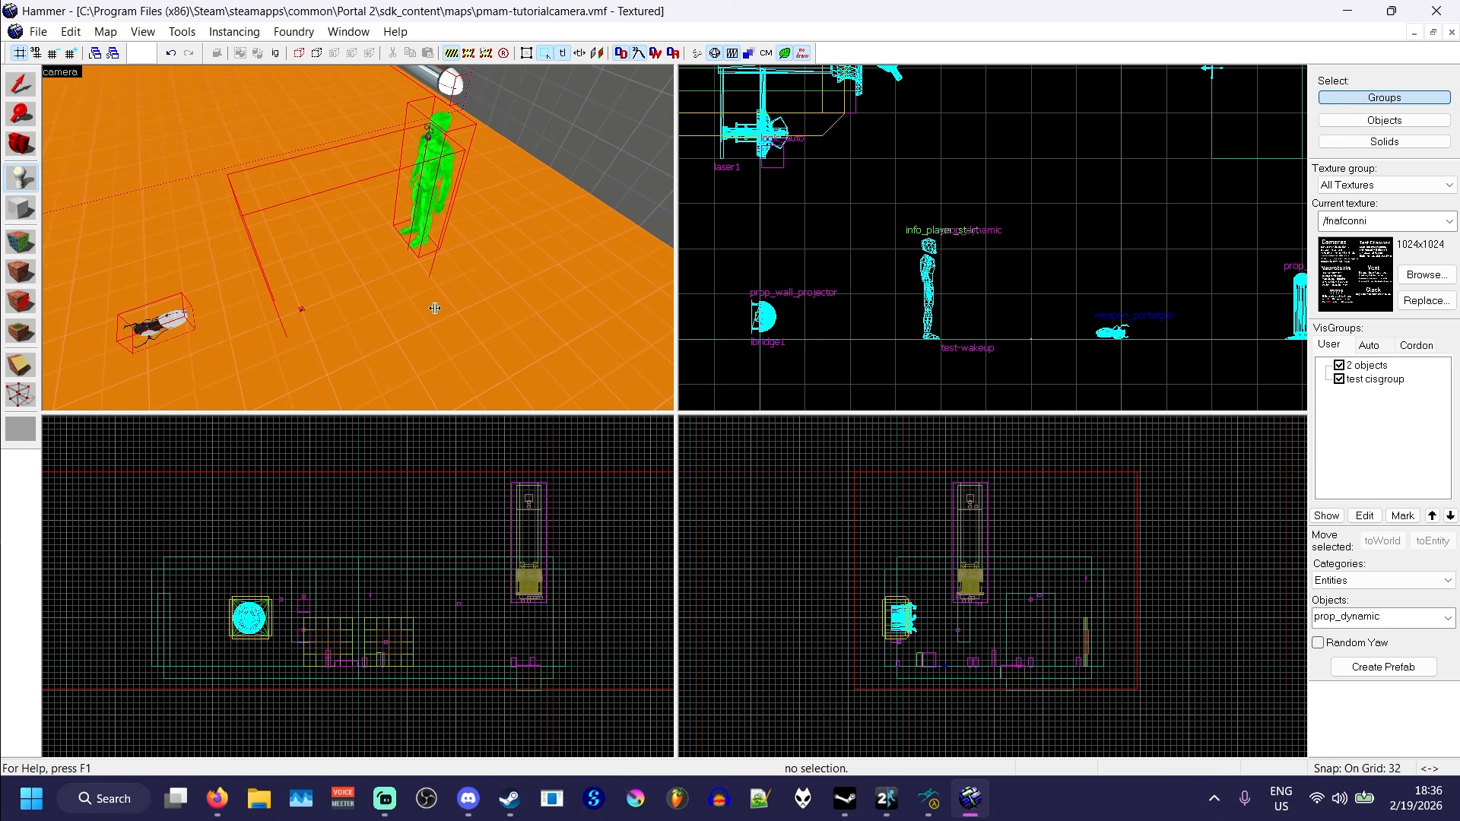
pyautogui.press('c')
pyautogui.press('o')
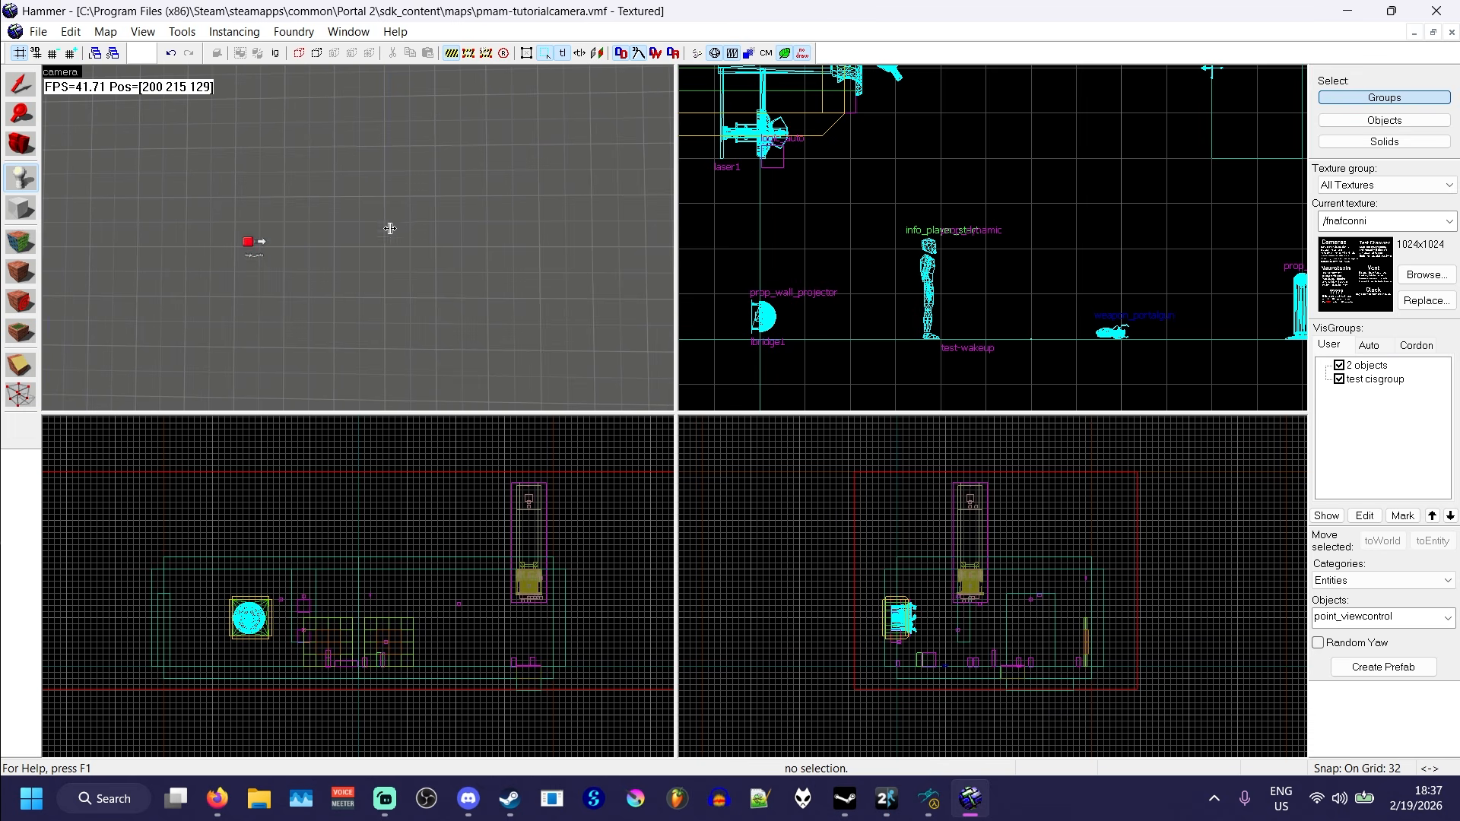
pyautogui.click(390, 228)
pyautogui.click(21, 84)
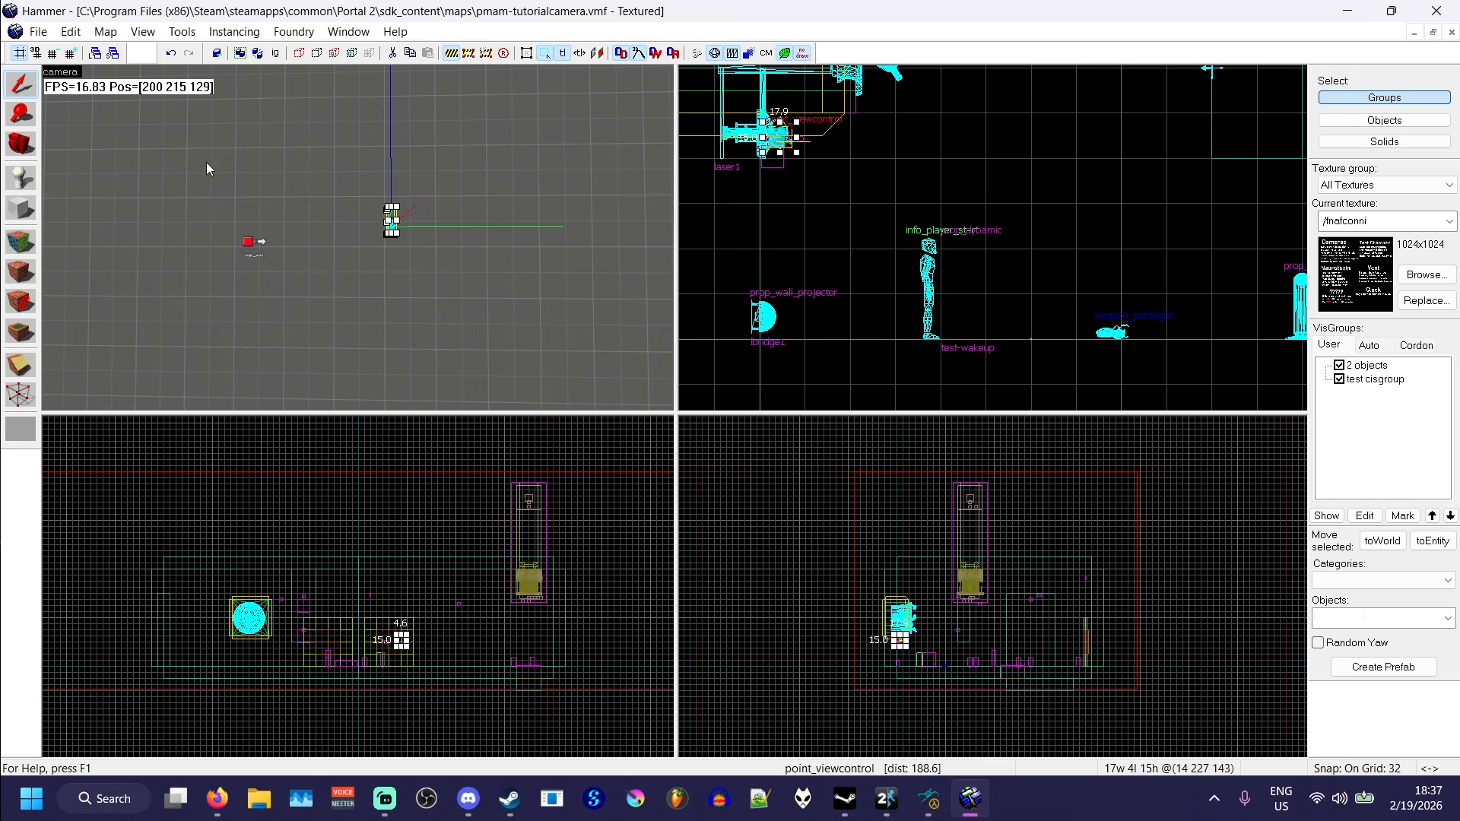
# - Name the new point_viewcontrol test-wakeupviewcontrol and apply the change
pyautogui.press('z')
pyautogui.press('d')
pyautogui.press('z')
pyautogui.doubleClick(382, 232)
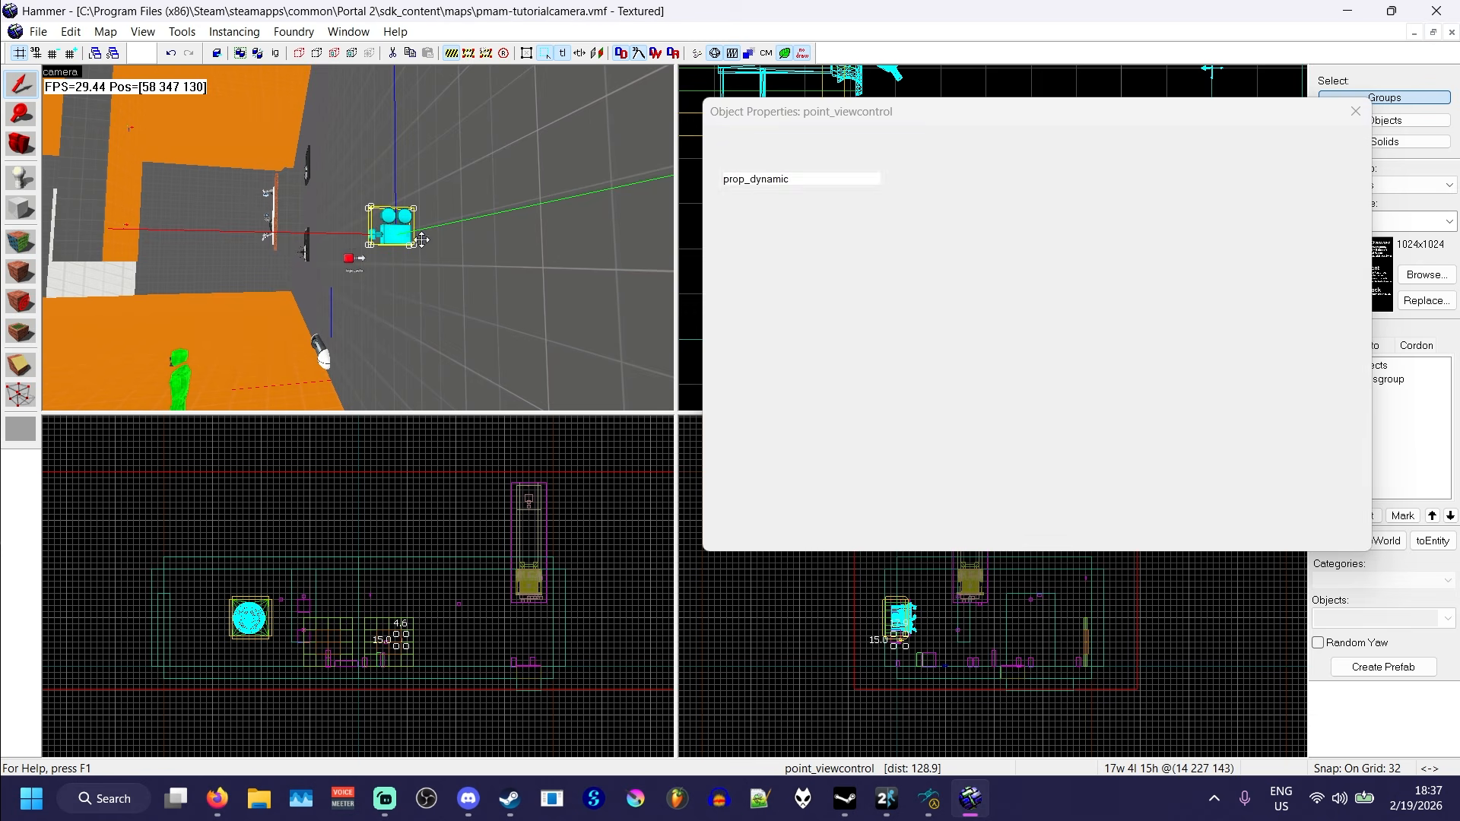
pyautogui.click(1162, 235)
pyautogui.write('test')
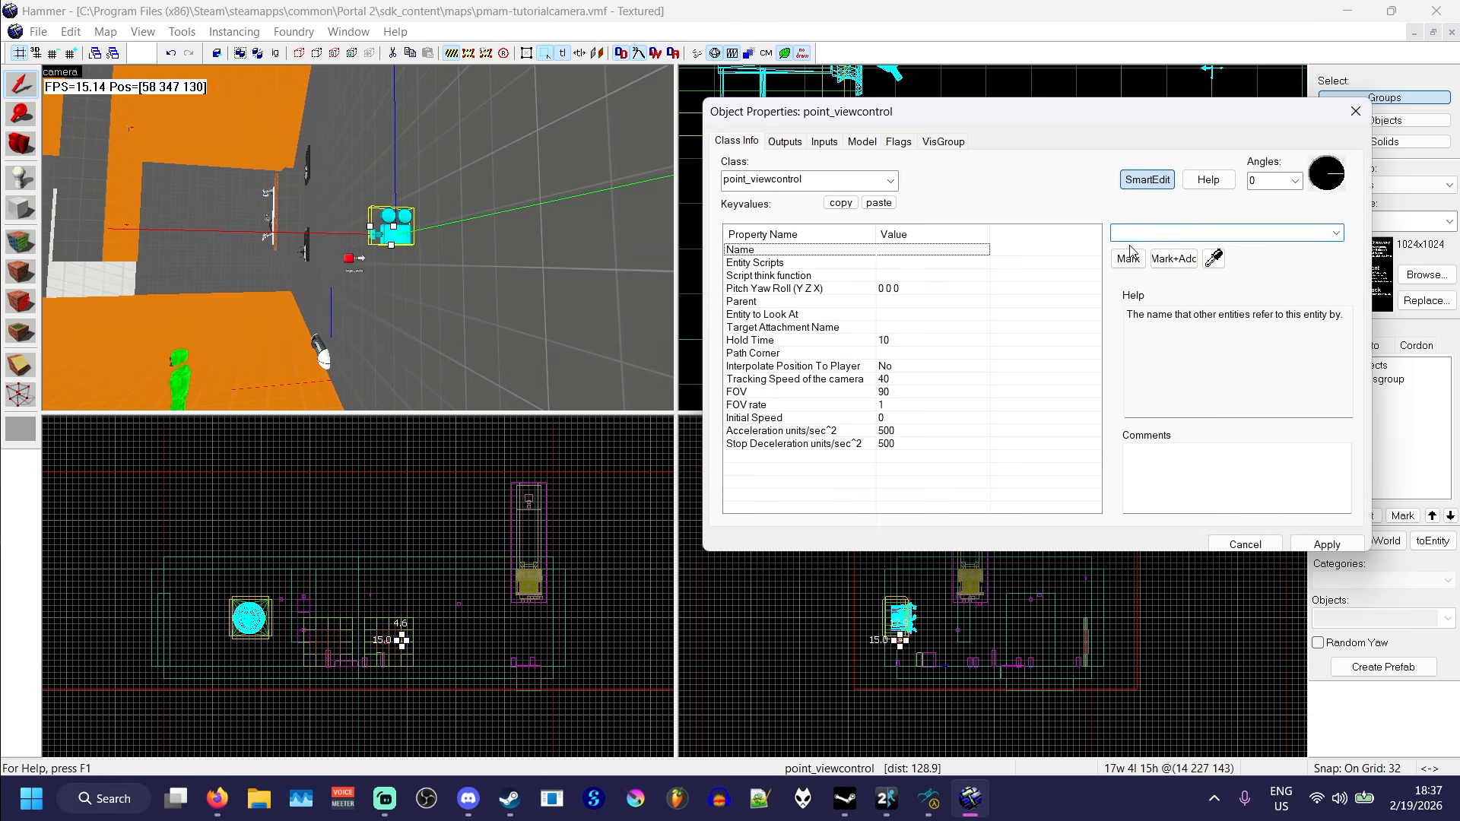
pyautogui.write('-wakeup')
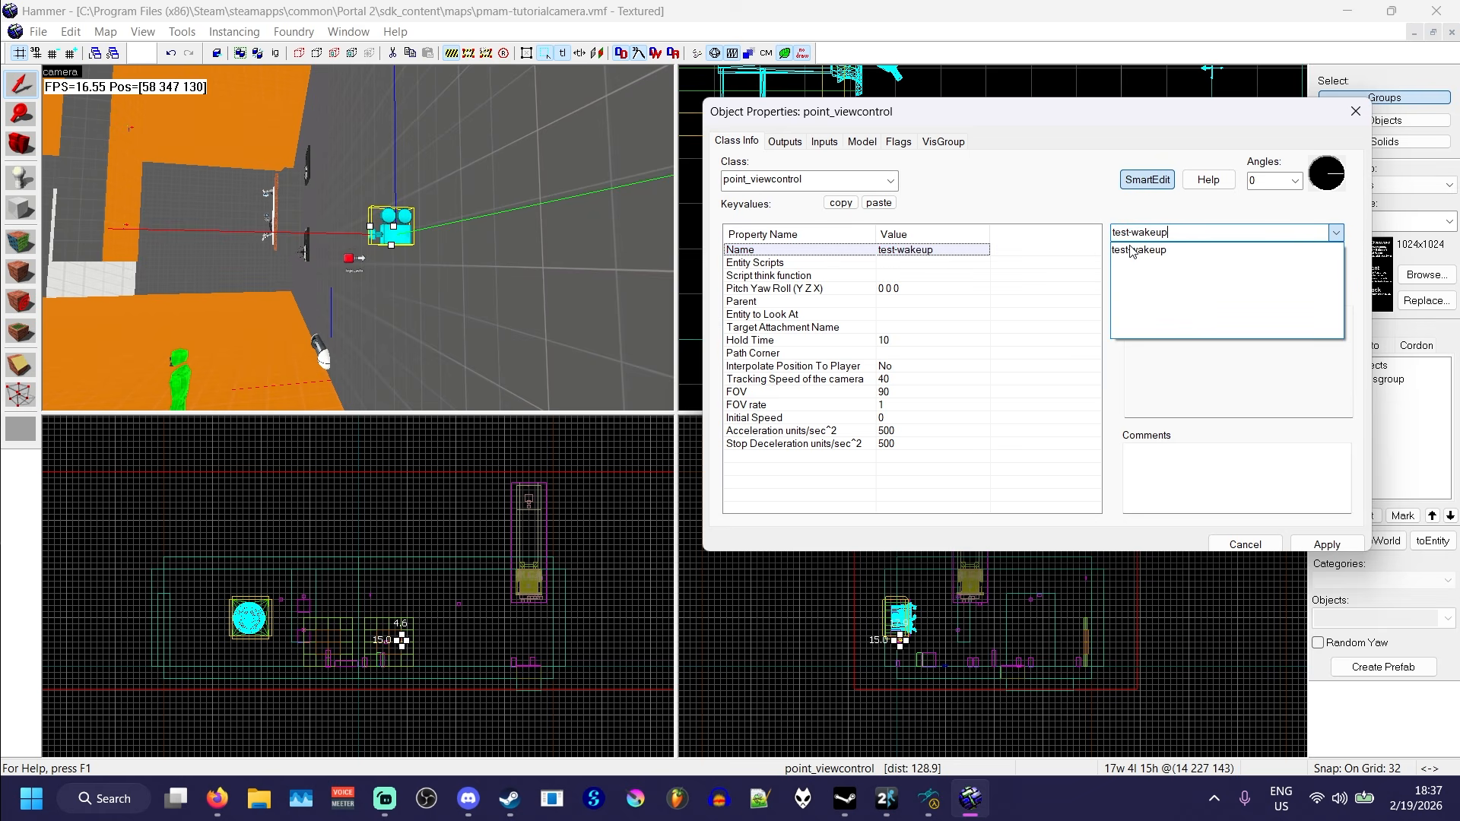
pyautogui.write('viewcontrol')
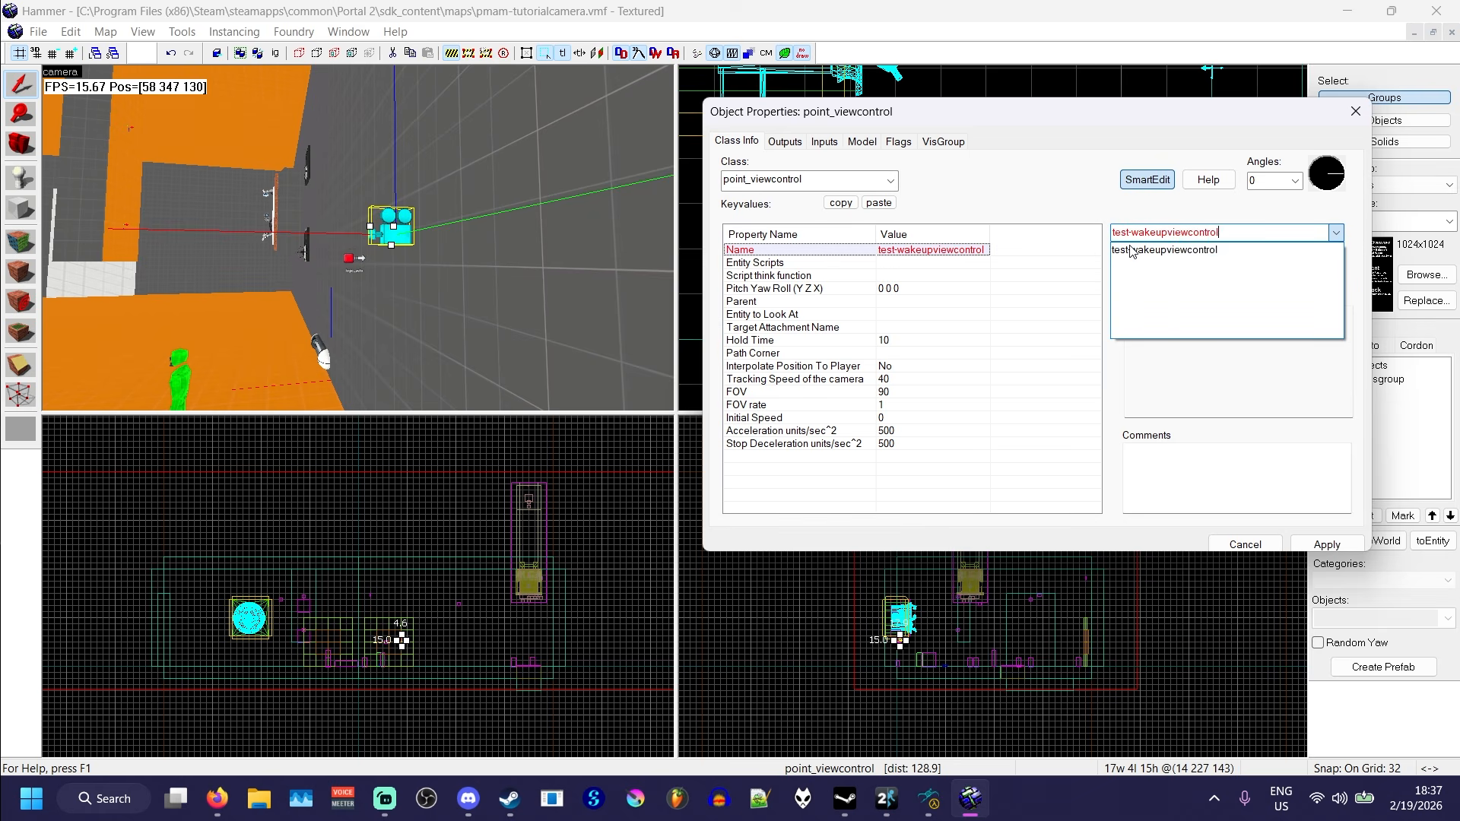
pyautogui.press('Return')
pyautogui.click(1315, 546)
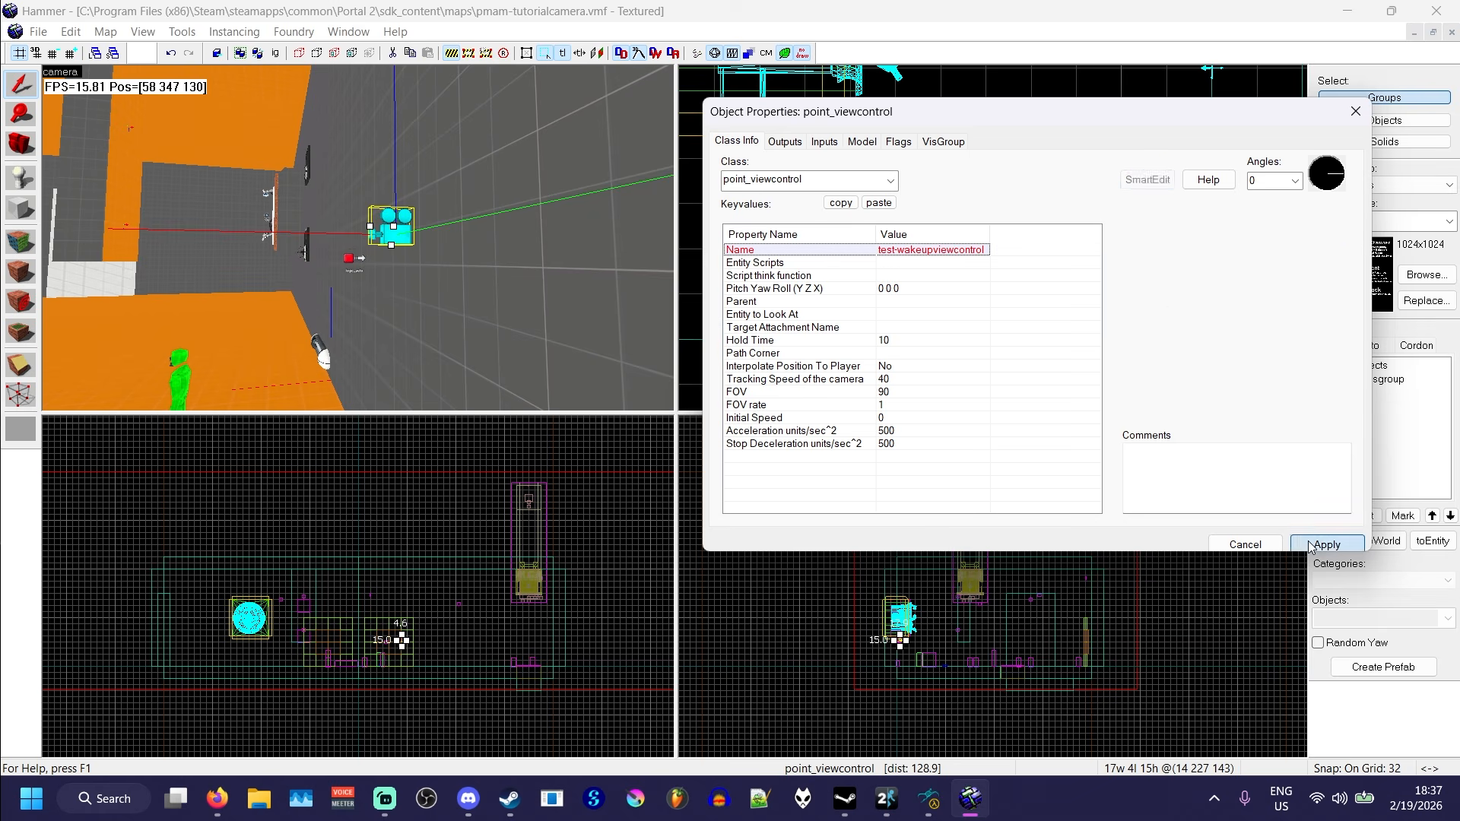
# - Set the point_viewcontrol's Parent to test-wakeup by picking the blackout prop's origin in the 3D view
pyautogui.click(764, 306)
pyautogui.click(1213, 258)
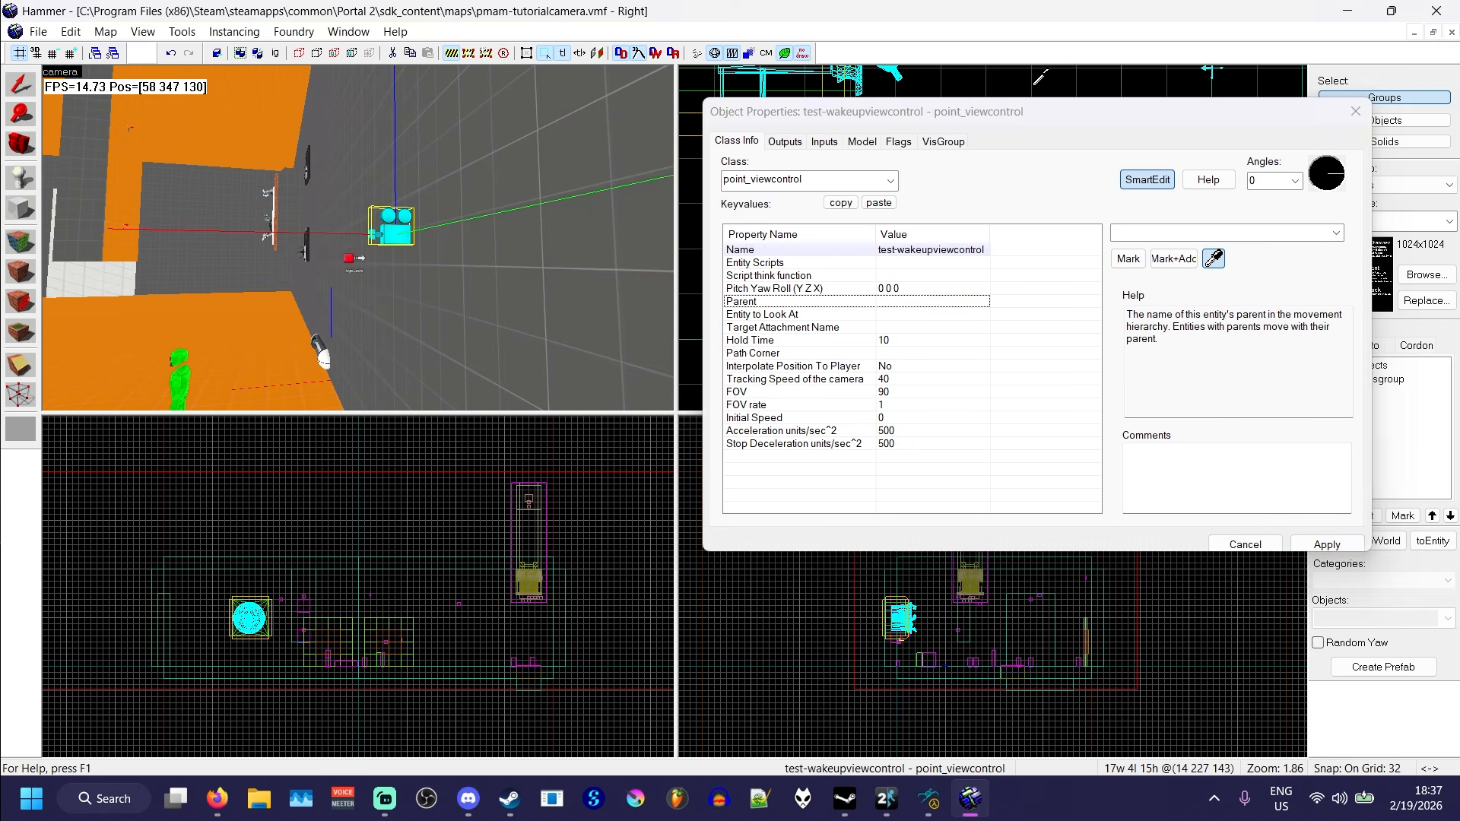
pyautogui.press('z')
pyautogui.press('w')
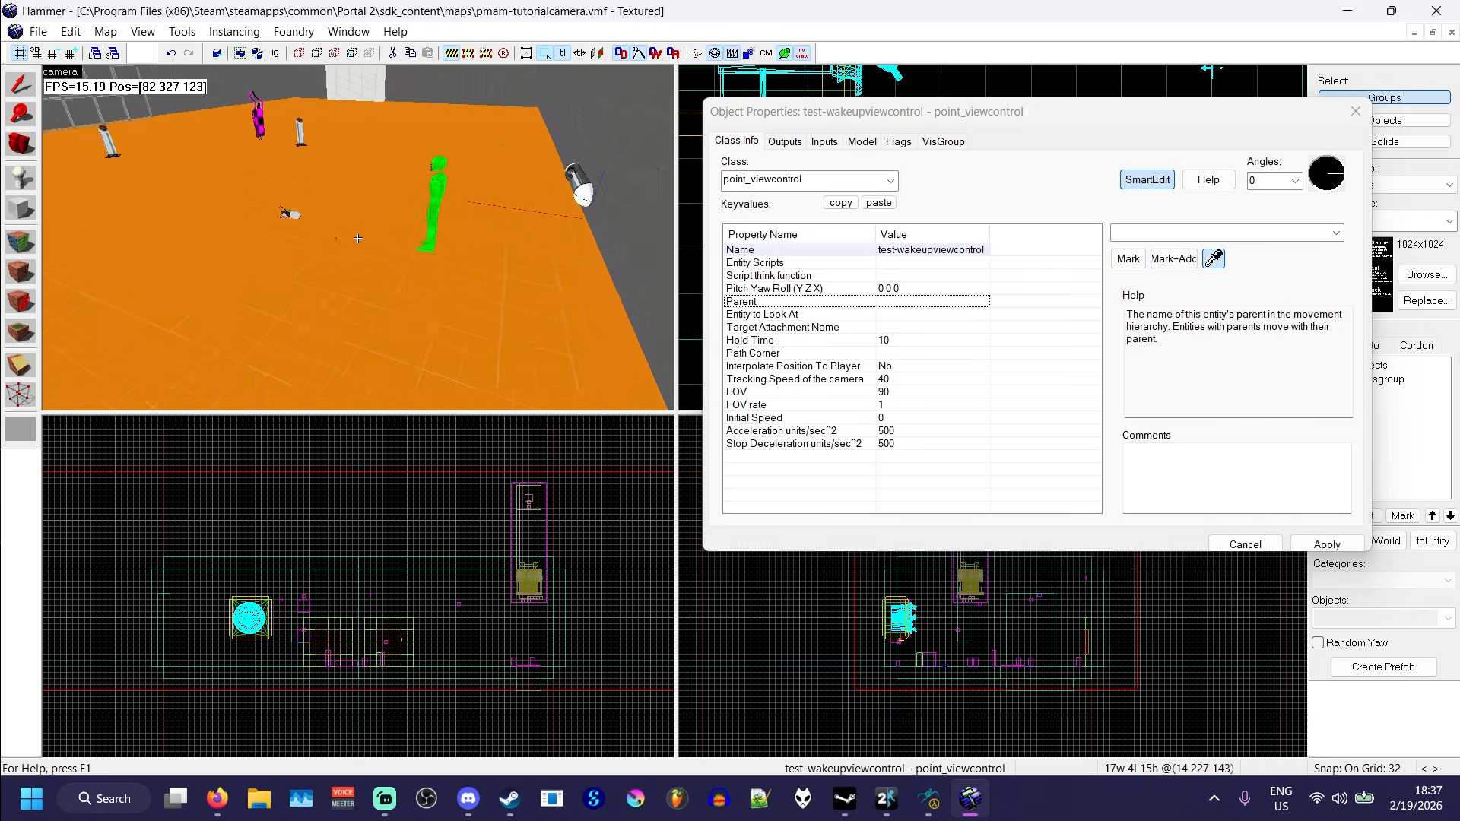
pyautogui.press('z')
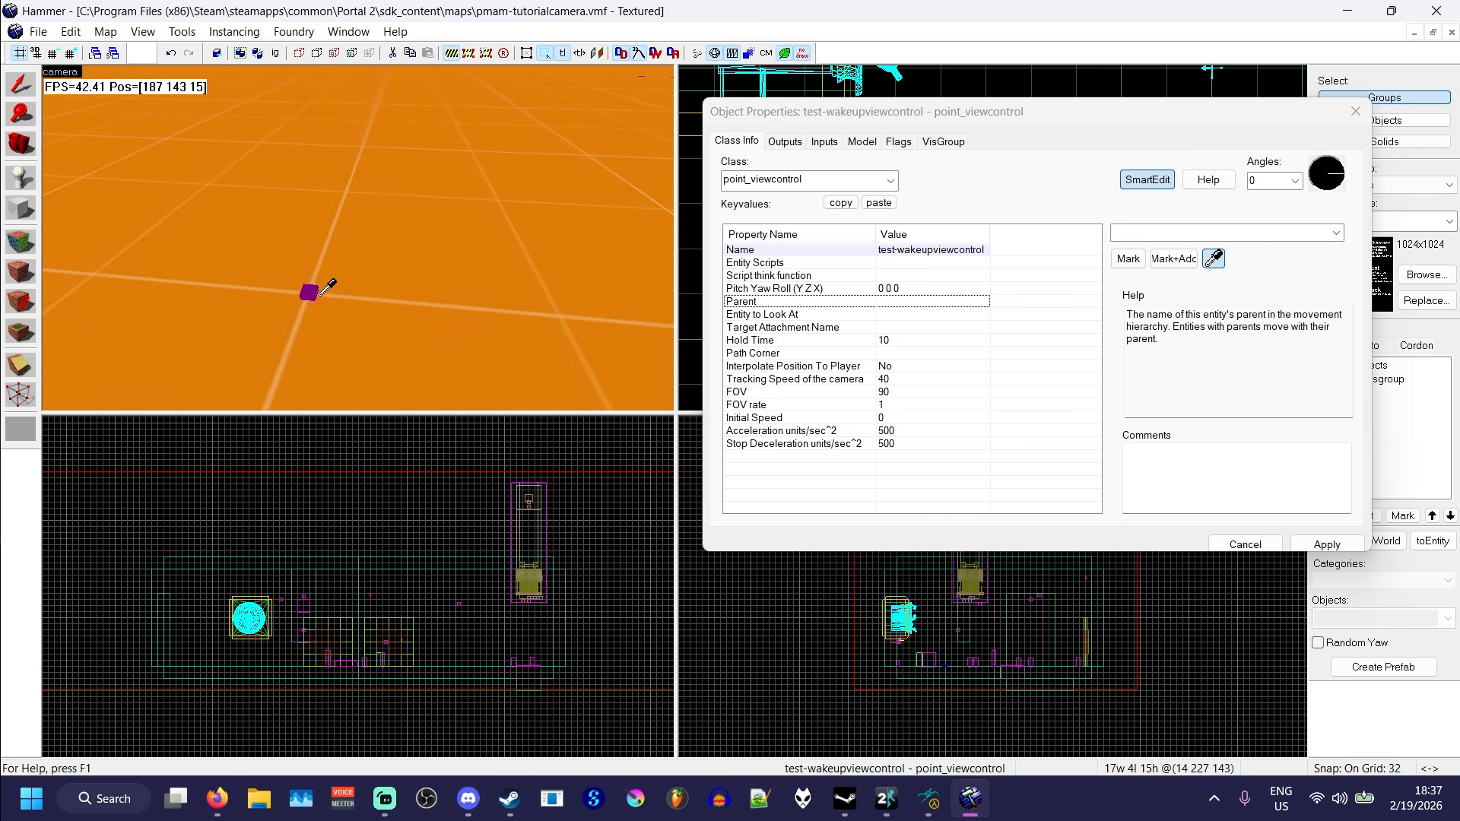
pyautogui.click(308, 291)
# - Examine the point_viewcontrol's placement on the wall relative to the player start and the blackout prop
pyautogui.press('z')
pyautogui.press('s')
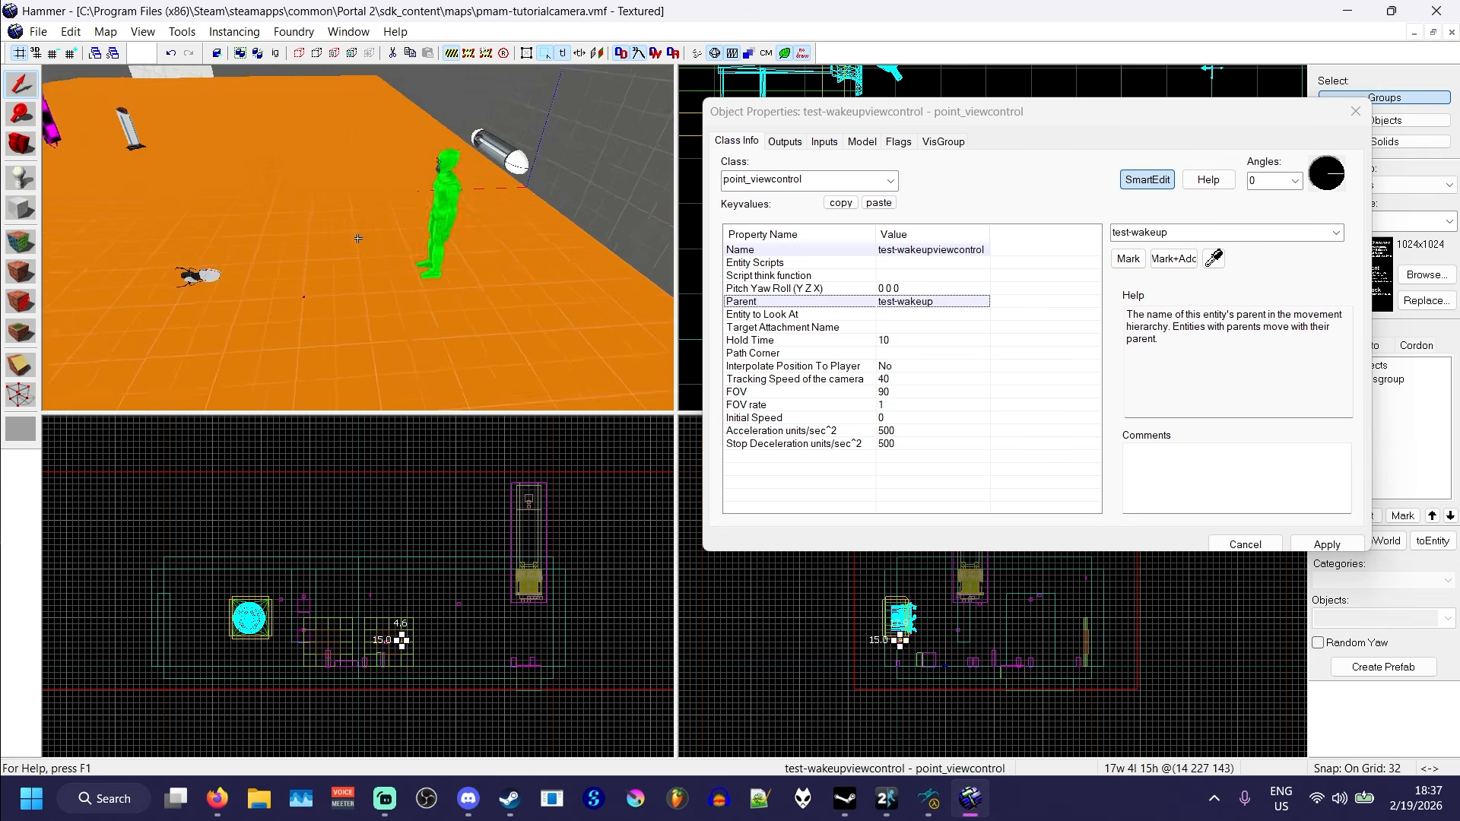
pyautogui.press('w')
pyautogui.press('a')
pyautogui.press('s')
pyautogui.press('z')
pyautogui.press('z')
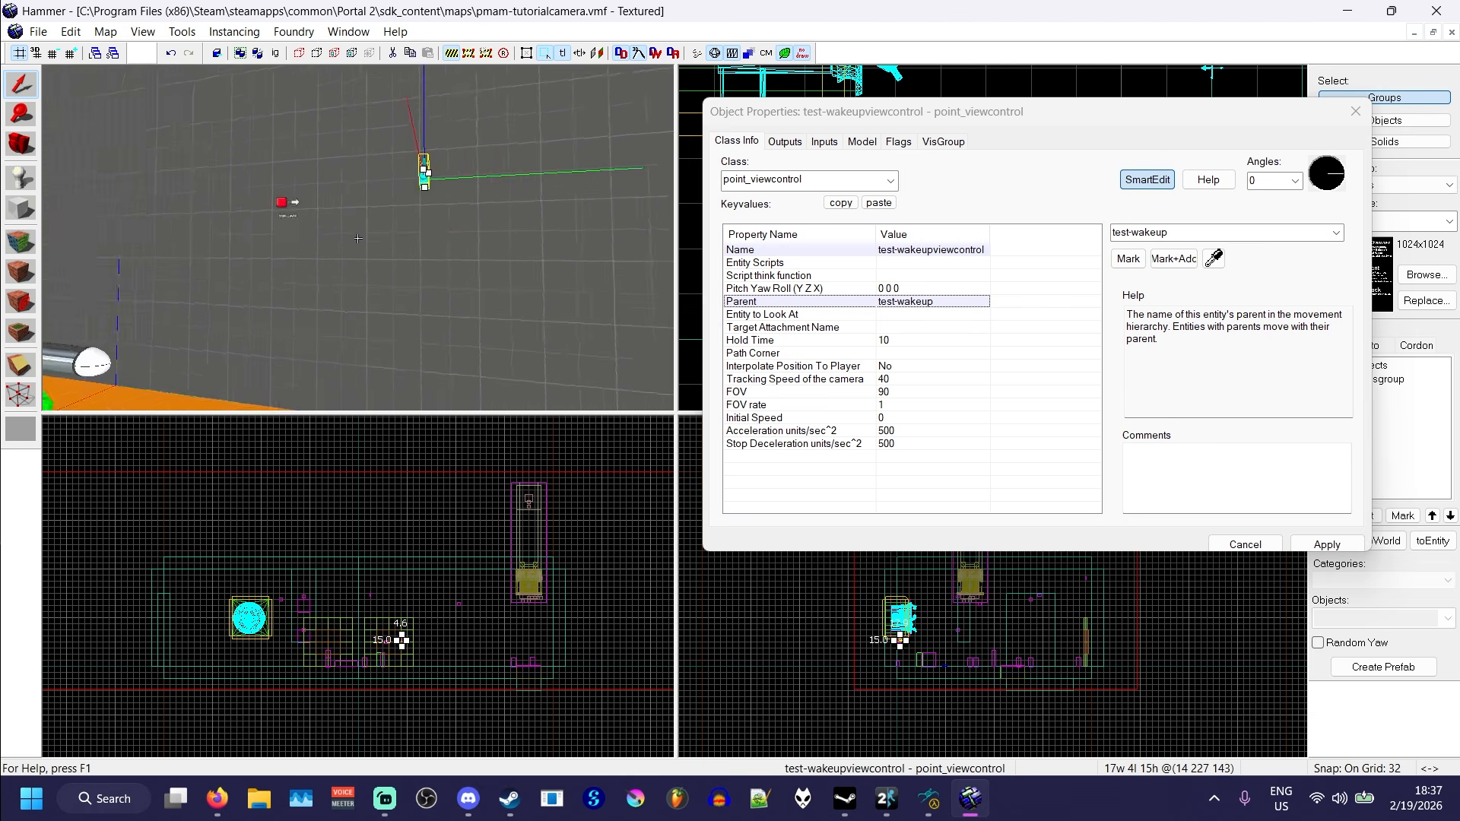
pyautogui.press('s')
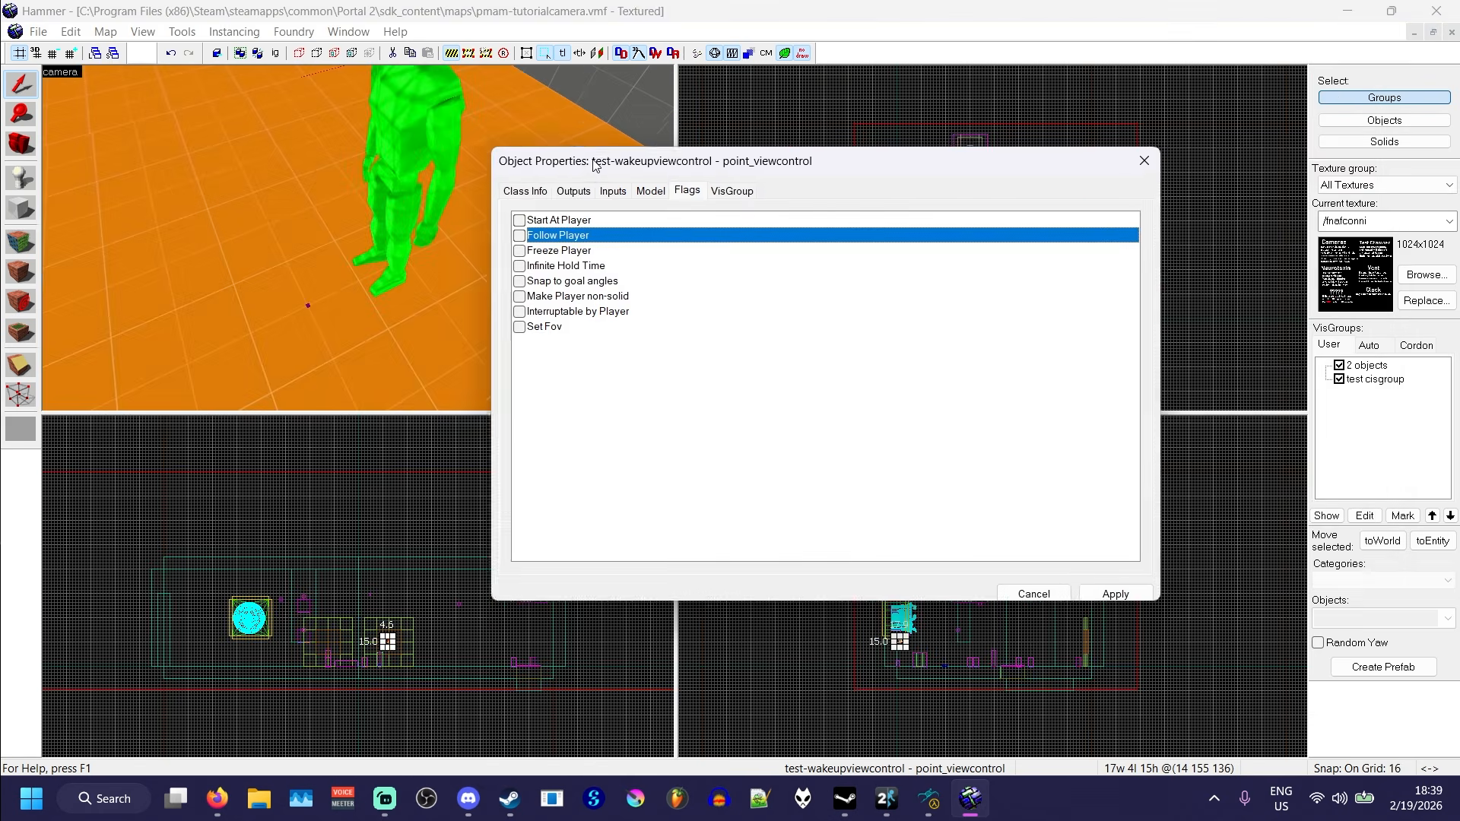
# - Enable the Freeze Player and Infinite Hold Time flags on test-wakeupviewcontrol and apply them
pyautogui.moveTo(591, 171); pyautogui.dragTo(803, 159)
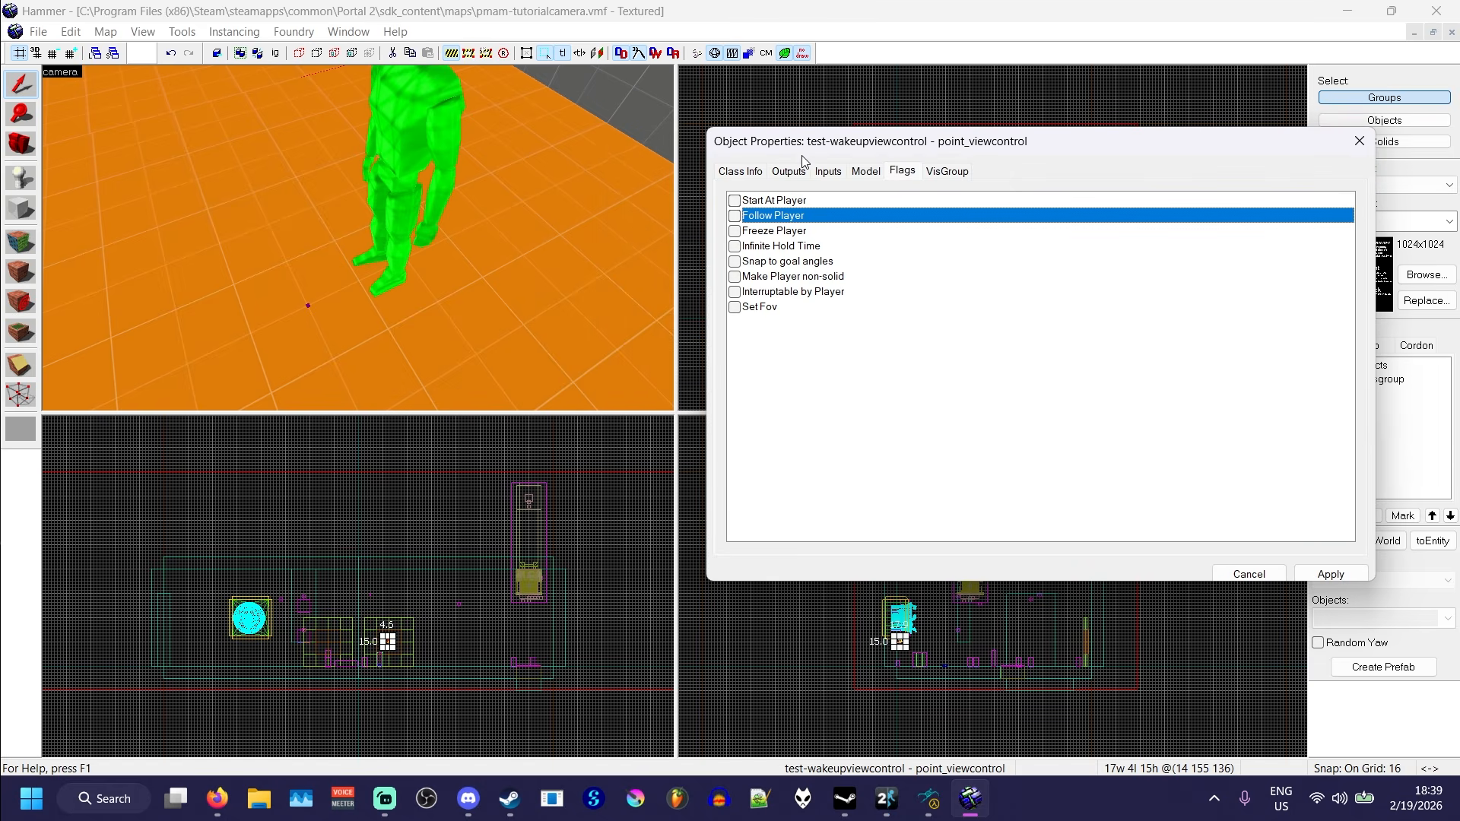
pyautogui.click(735, 232)
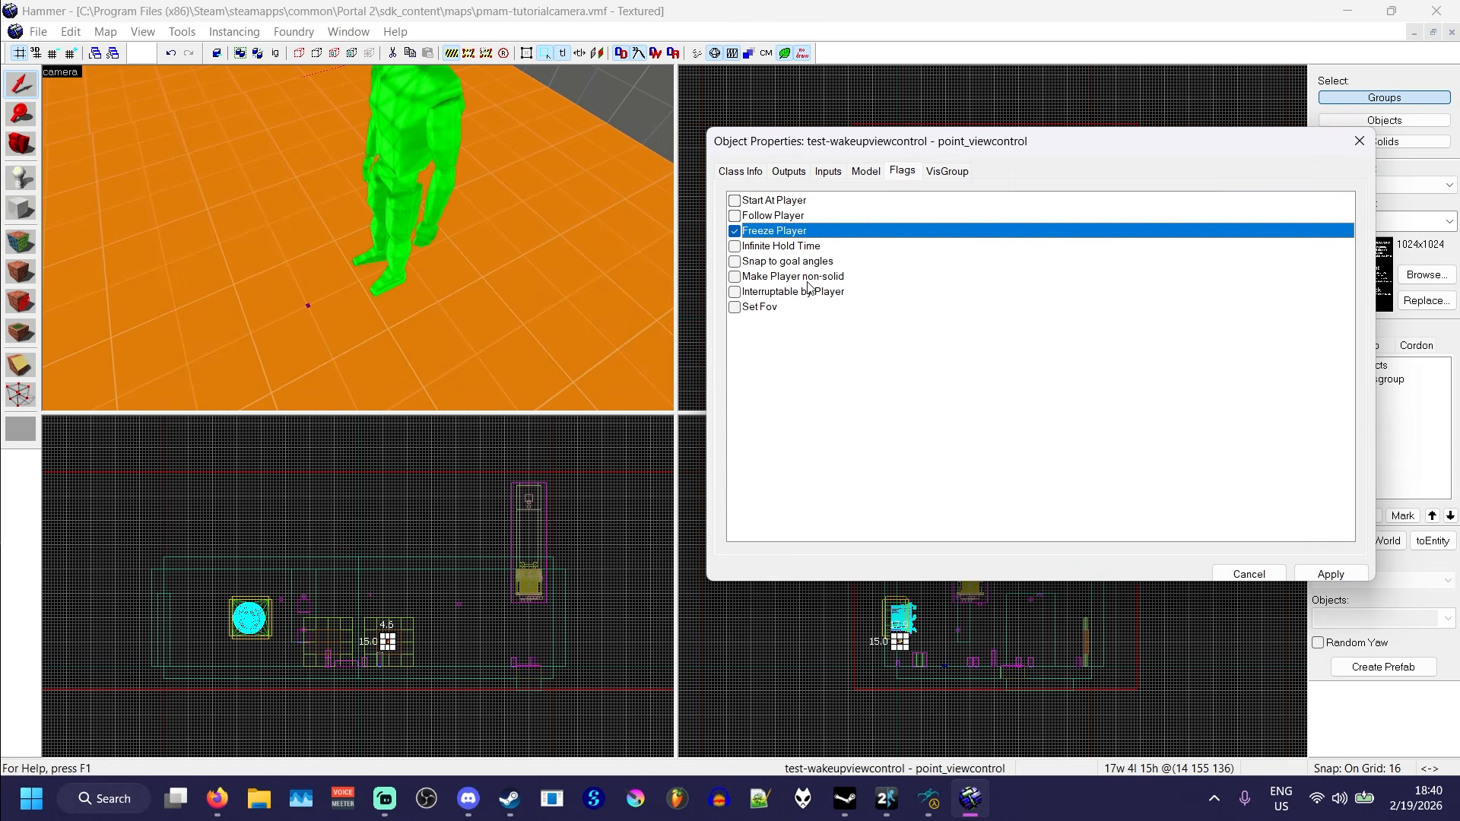
pyautogui.click(737, 247)
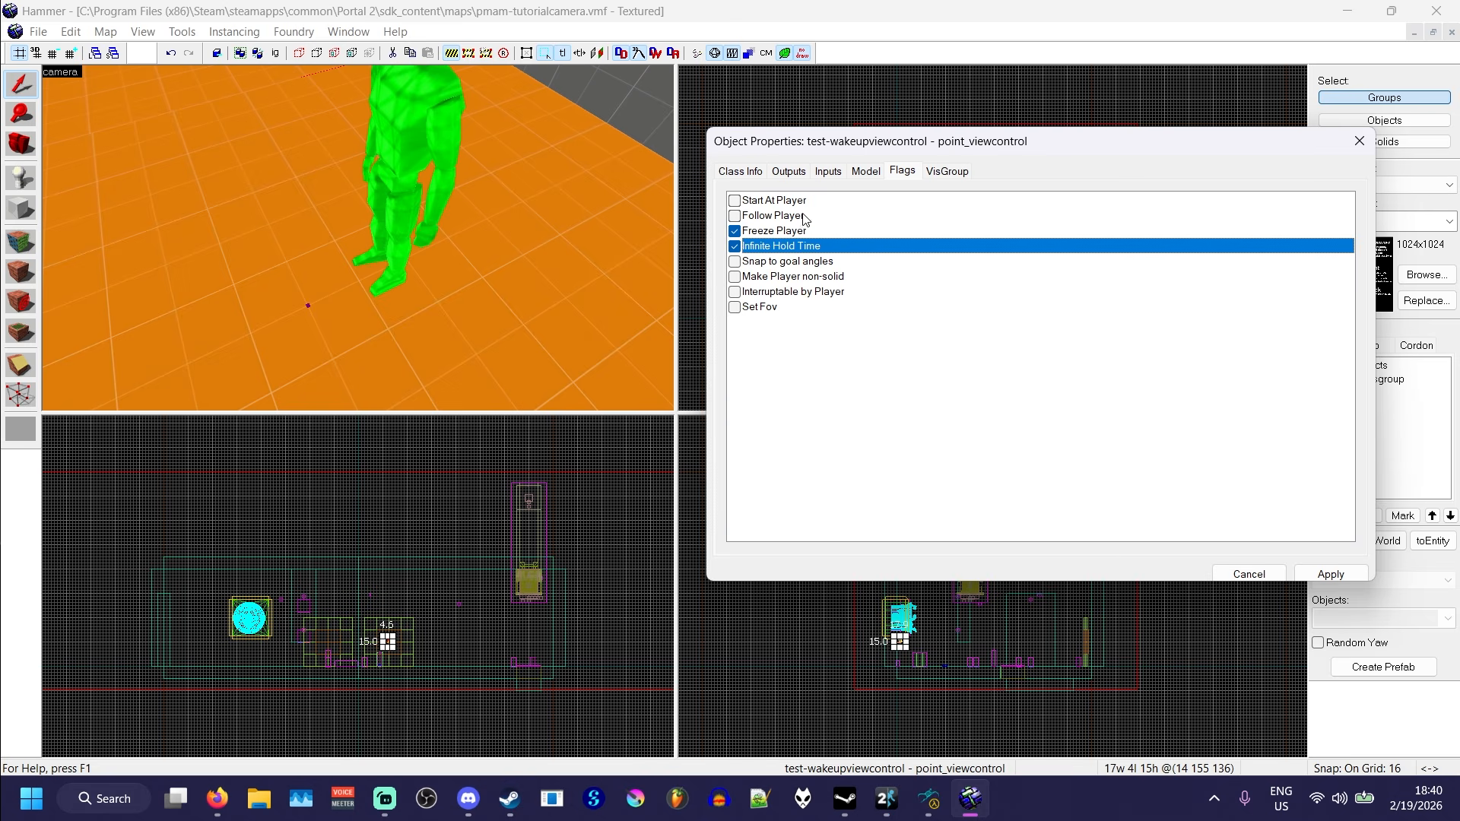
pyautogui.moveTo(884, 151); pyautogui.dragTo(918, 122)
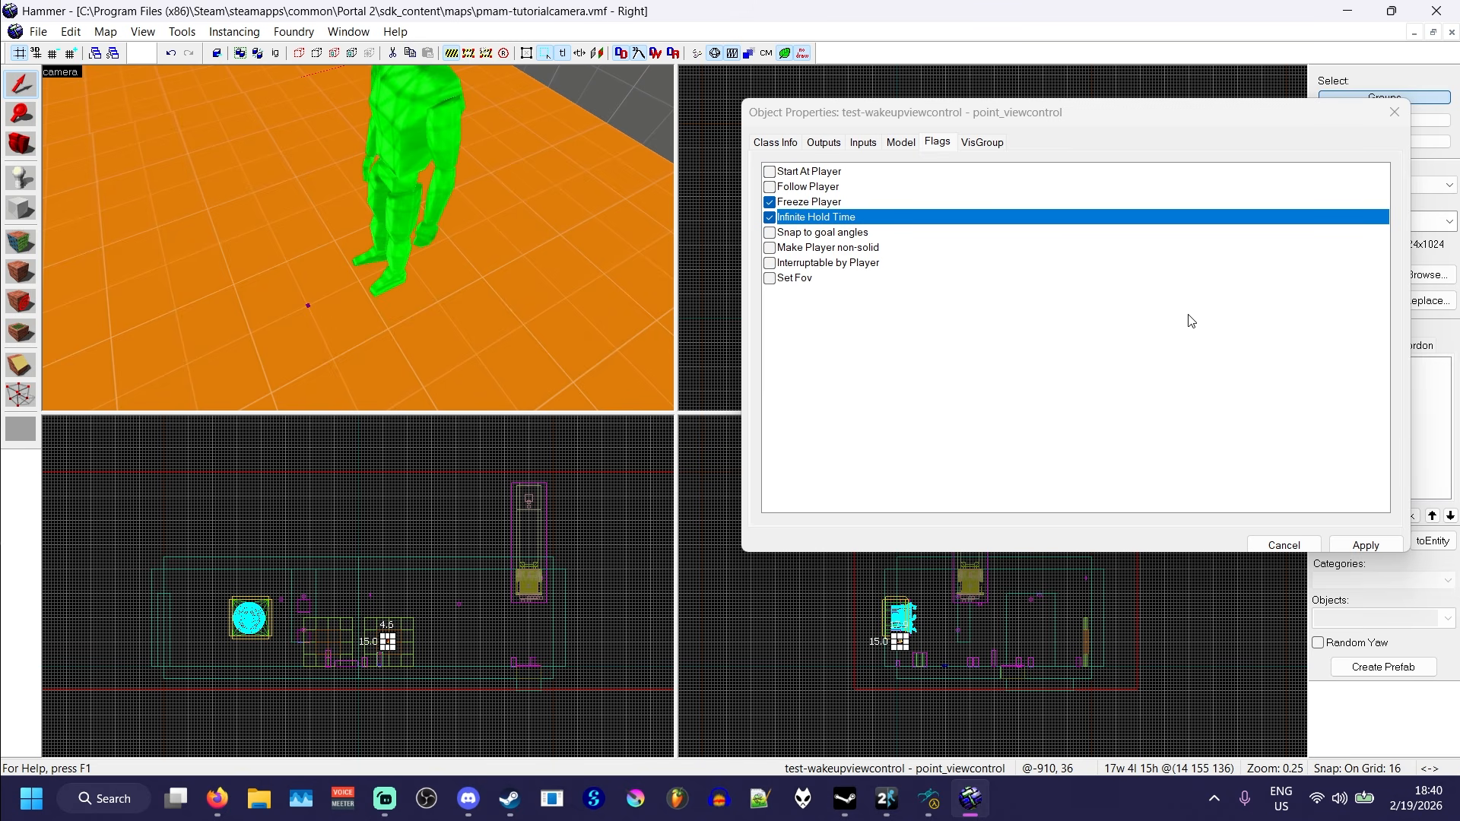
pyautogui.click(1366, 545)
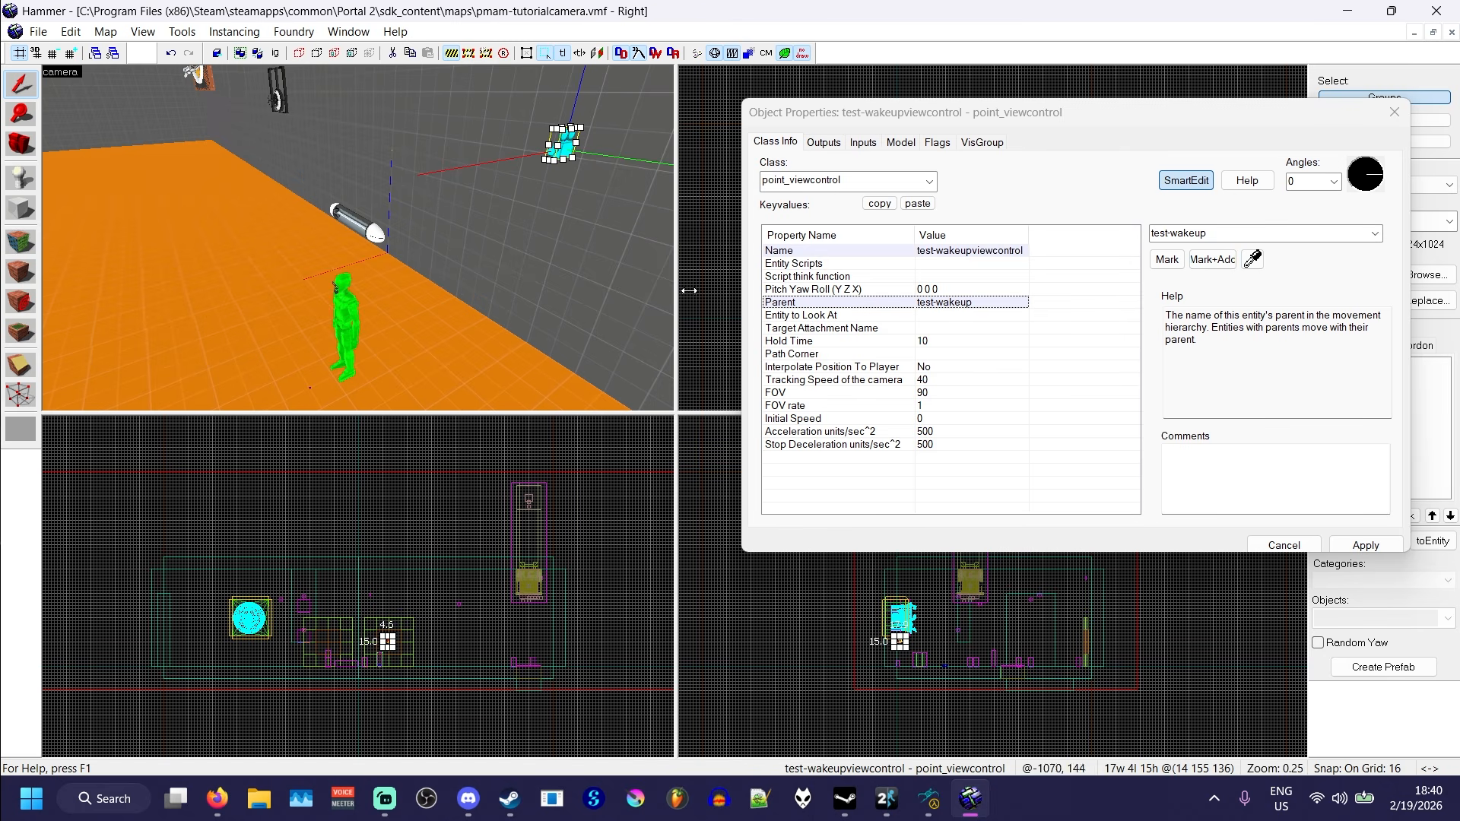
# - Close the camera's properties and place a logic_auto entity on the wall near the point_viewcontrol, leaving it selected
pyautogui.press('z')
pyautogui.press('w')
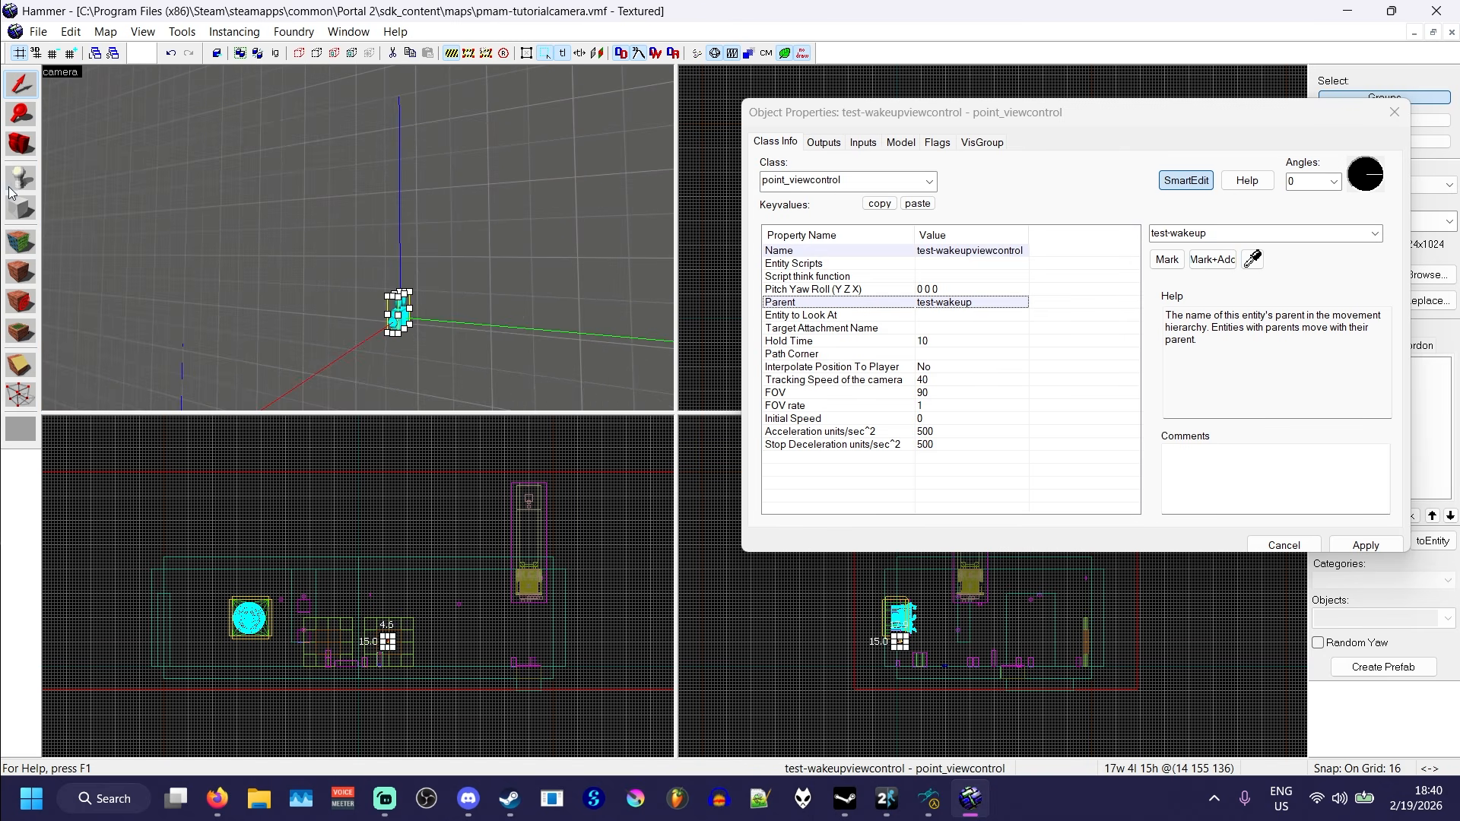
pyautogui.click(20, 182)
pyautogui.click(1389, 114)
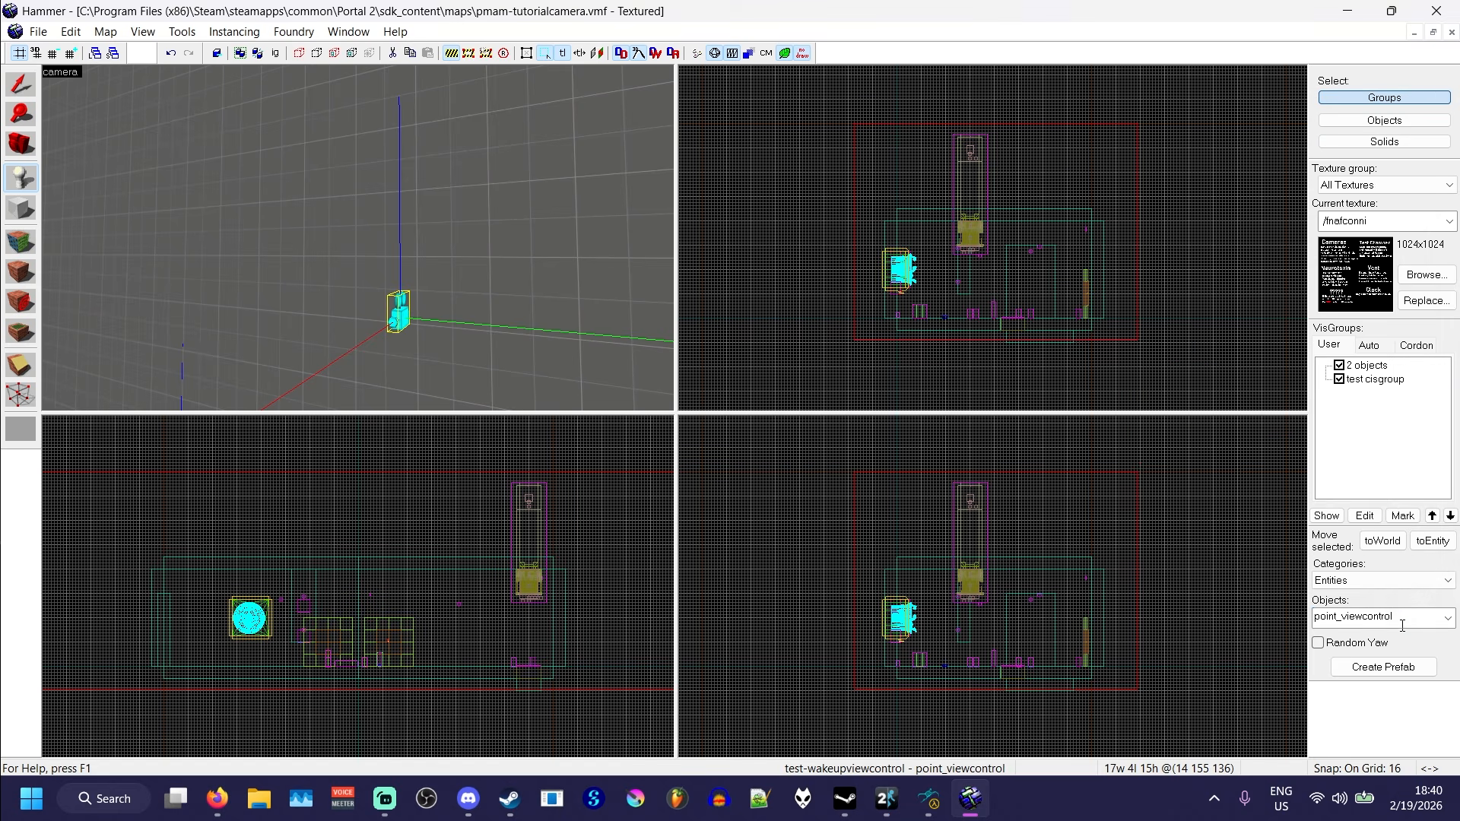
pyautogui.click(1394, 618)
pyautogui.write('auto')
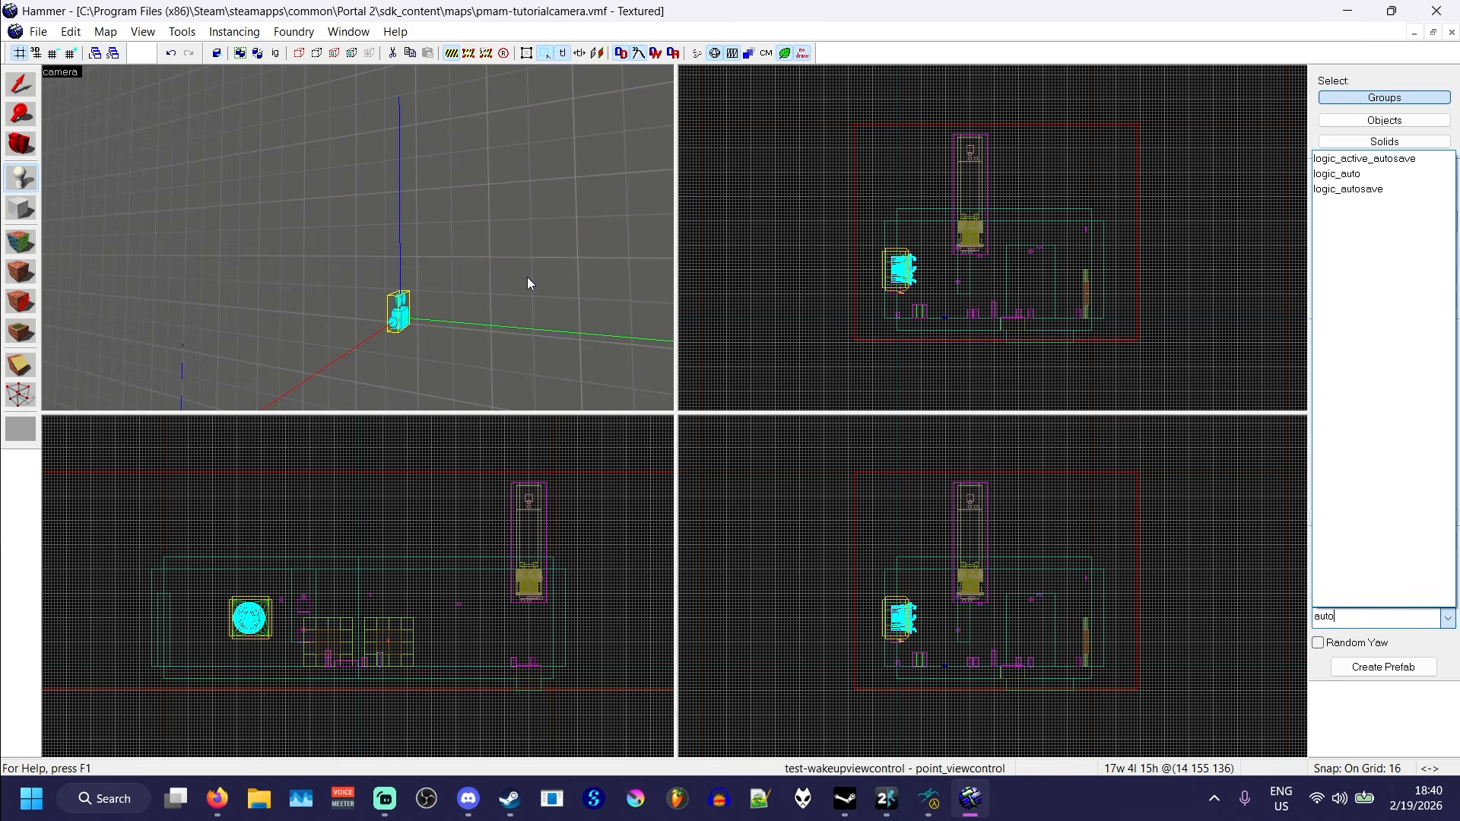
pyautogui.click(1338, 174)
pyautogui.click(309, 204)
pyautogui.click(30, 81)
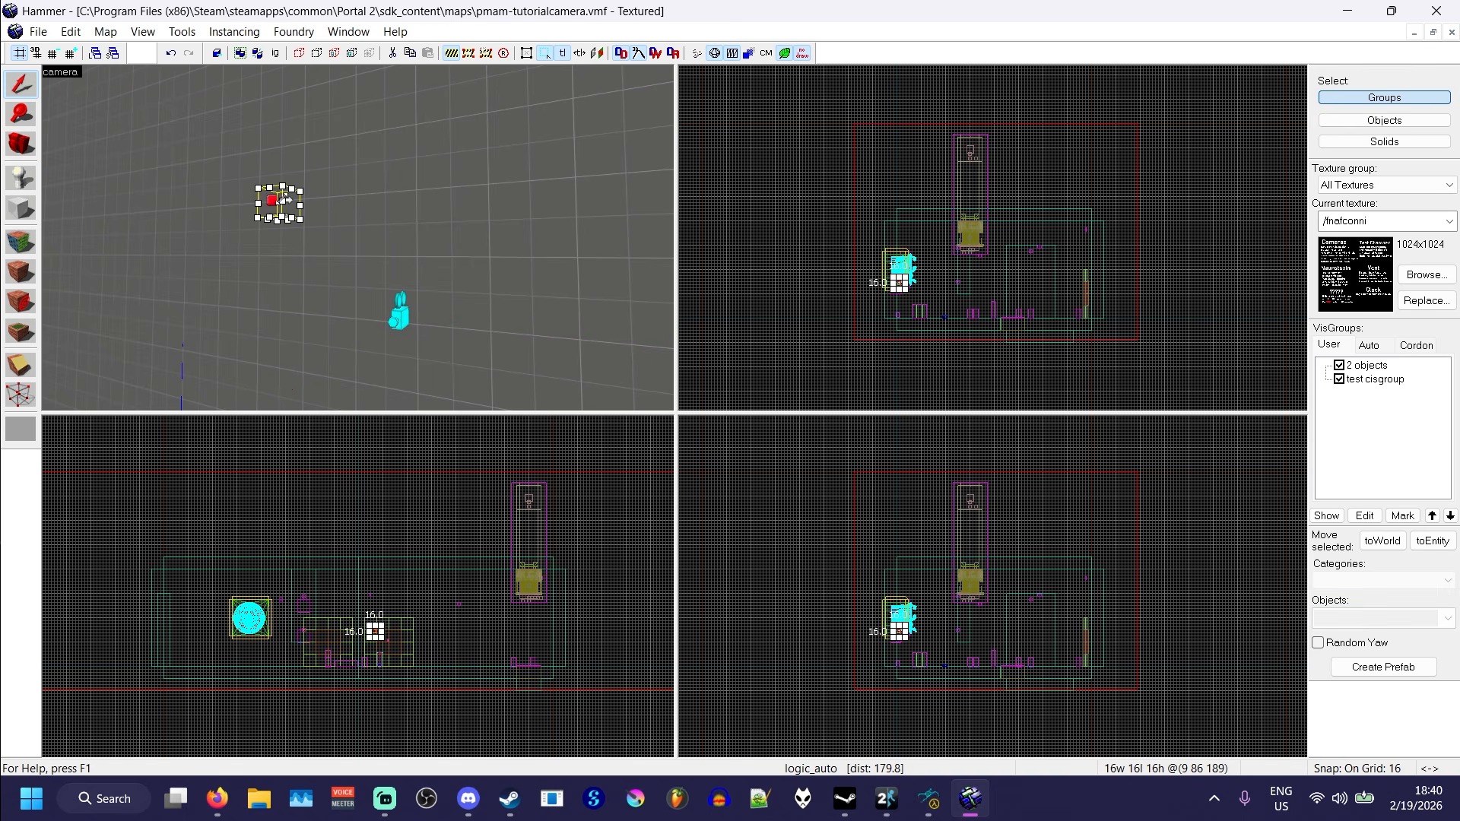
# - Add an OnMapSpawn output to the logic_auto that targets test-wakeupviewcontrol, picking the camera in the 3D view
pyautogui.doubleClick(284, 199)
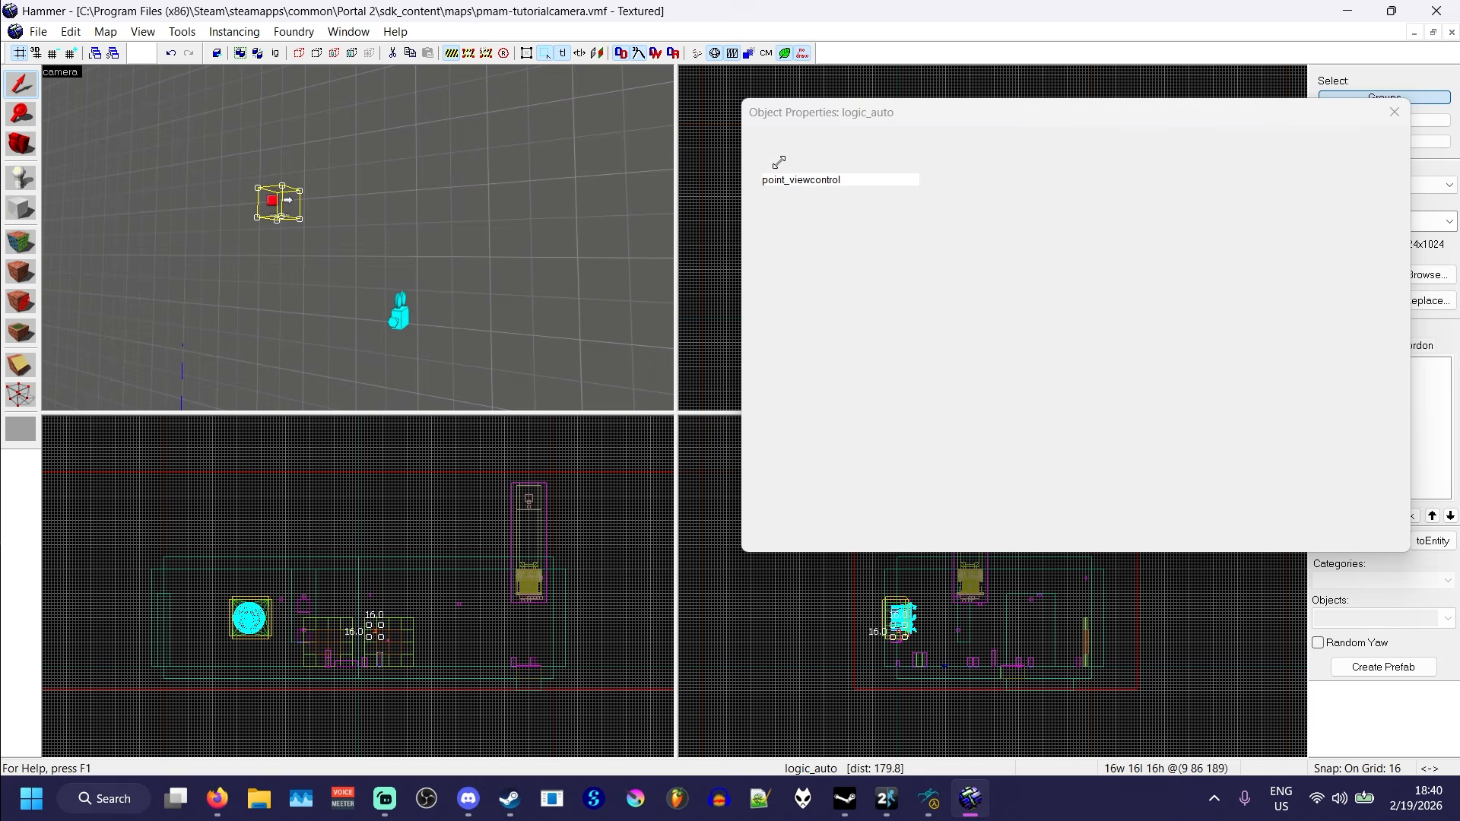
pyautogui.moveTo(897, 108); pyautogui.dragTo(908, 83)
pyautogui.click(860, 111)
pyautogui.click(914, 471)
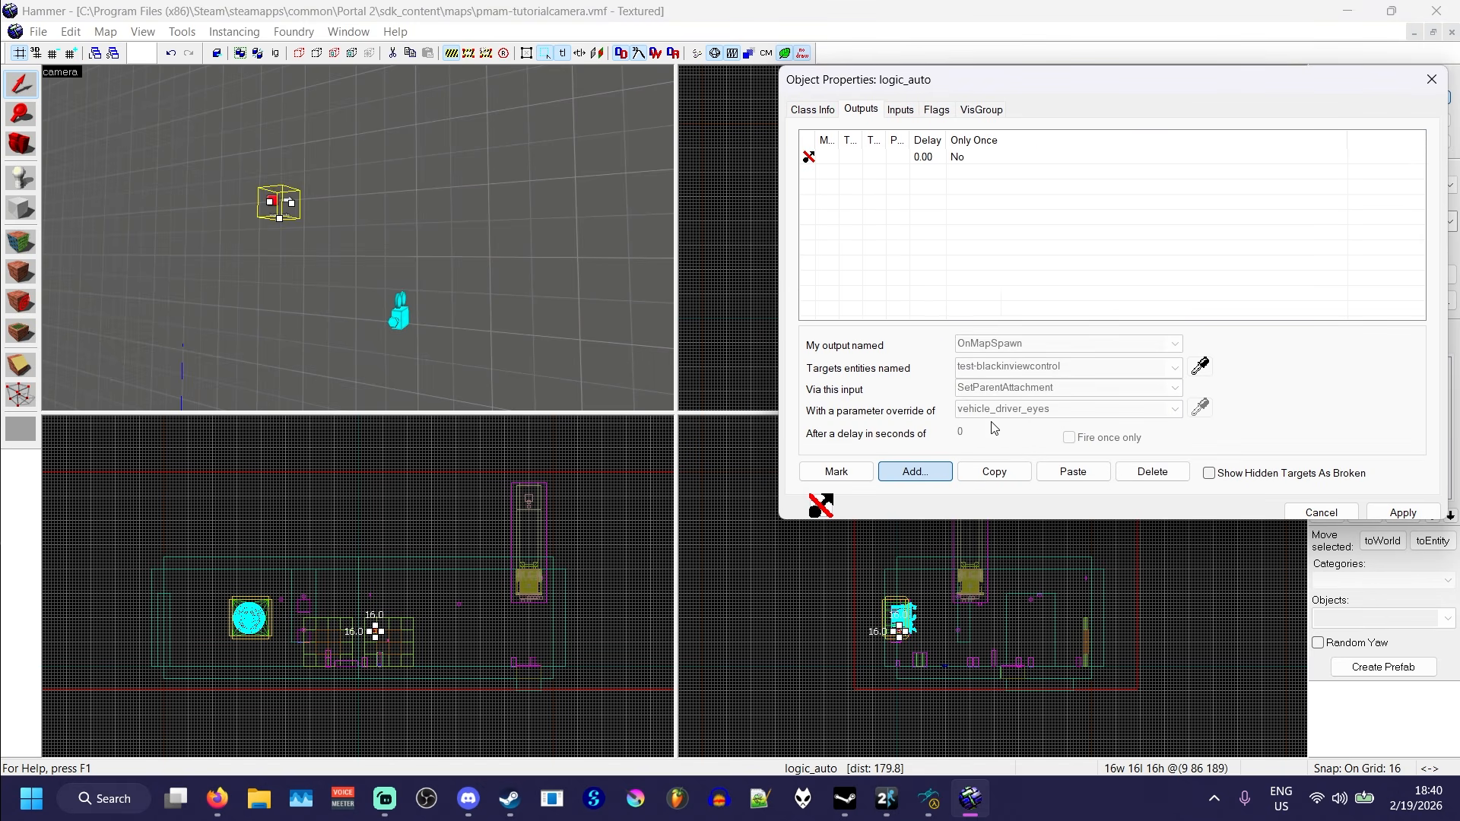
pyautogui.click(1175, 344)
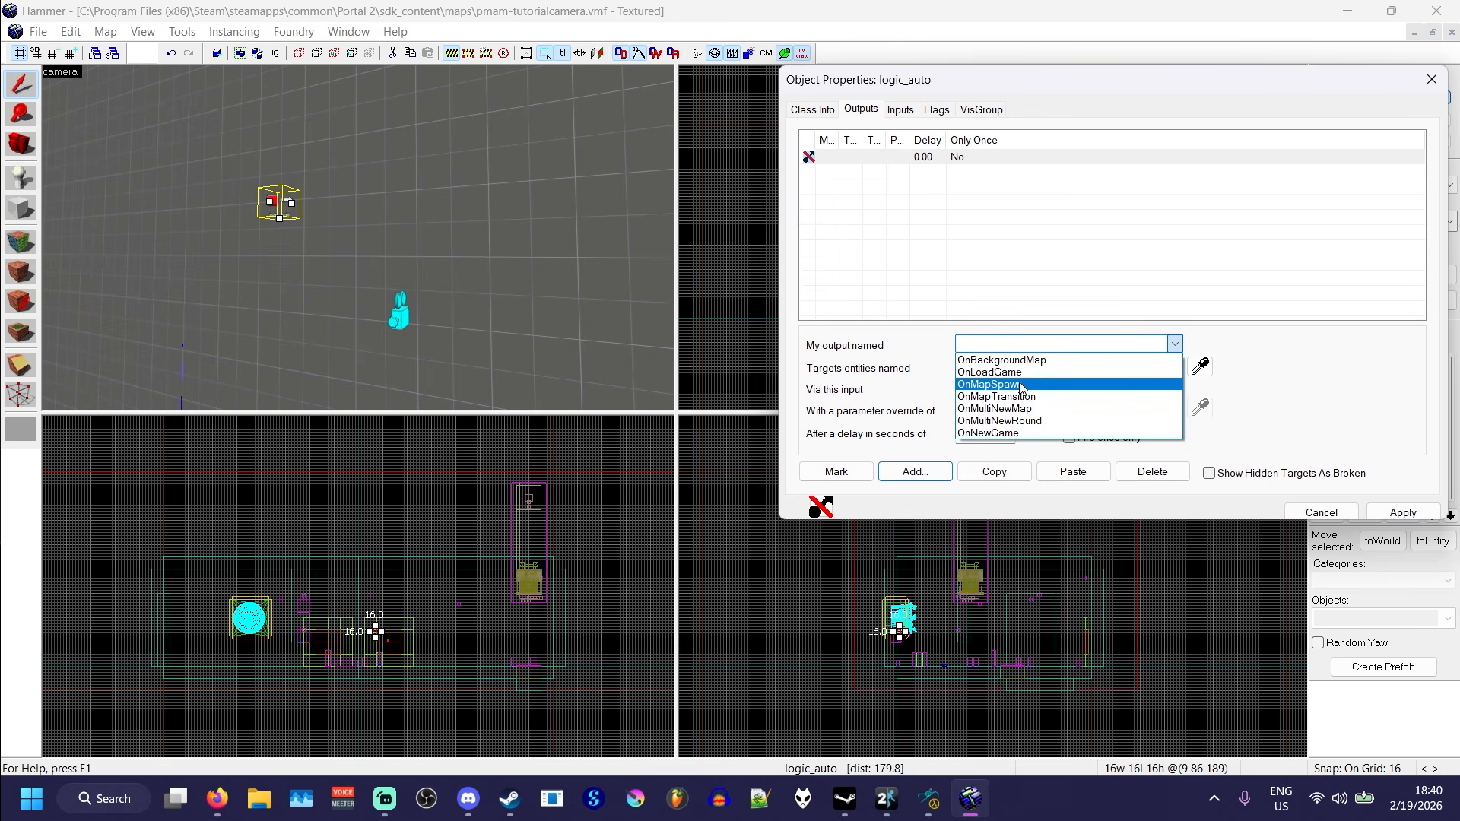
pyautogui.click(1020, 384)
pyautogui.click(1199, 366)
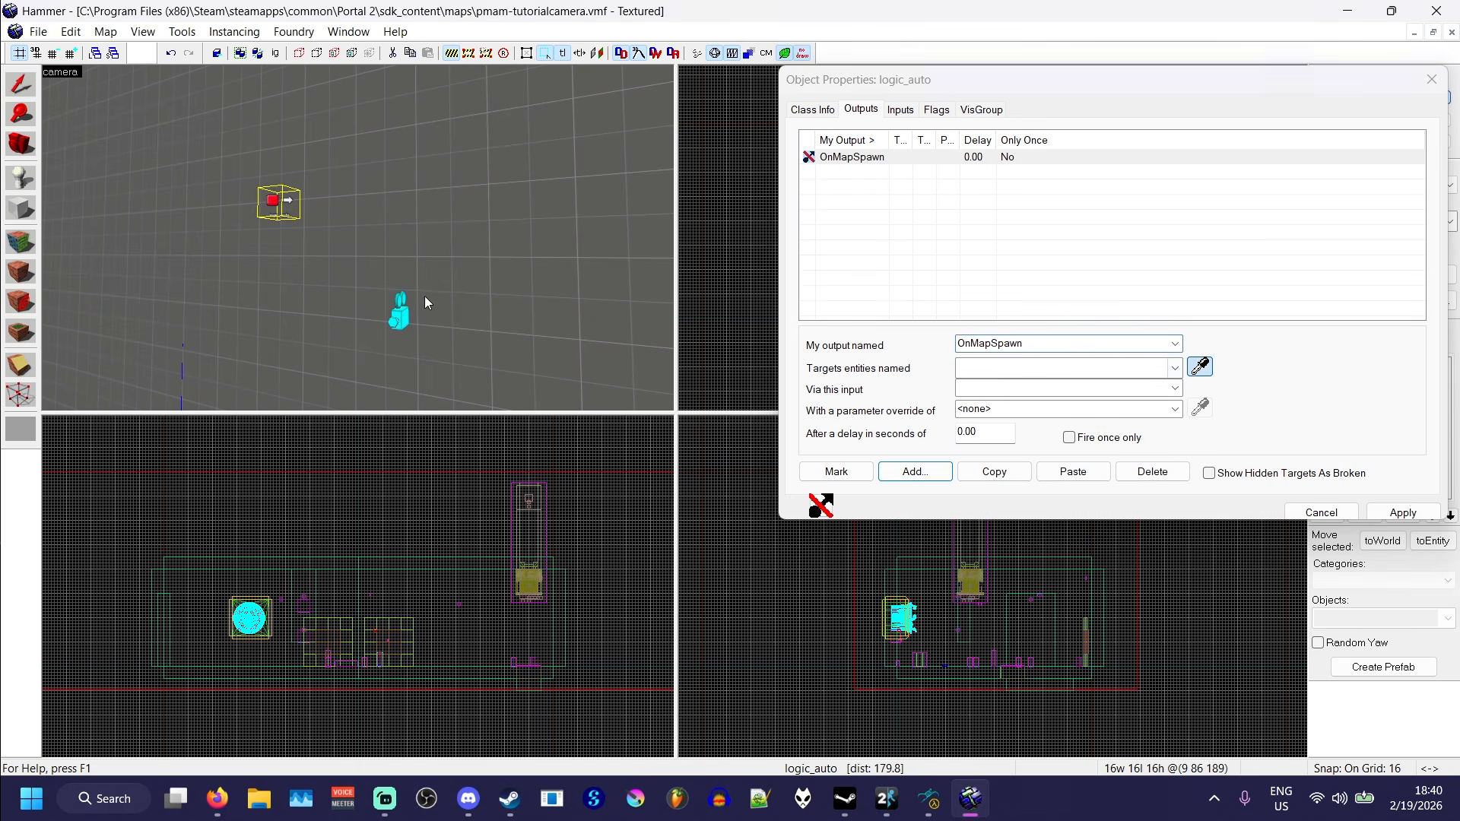
pyautogui.click(401, 308)
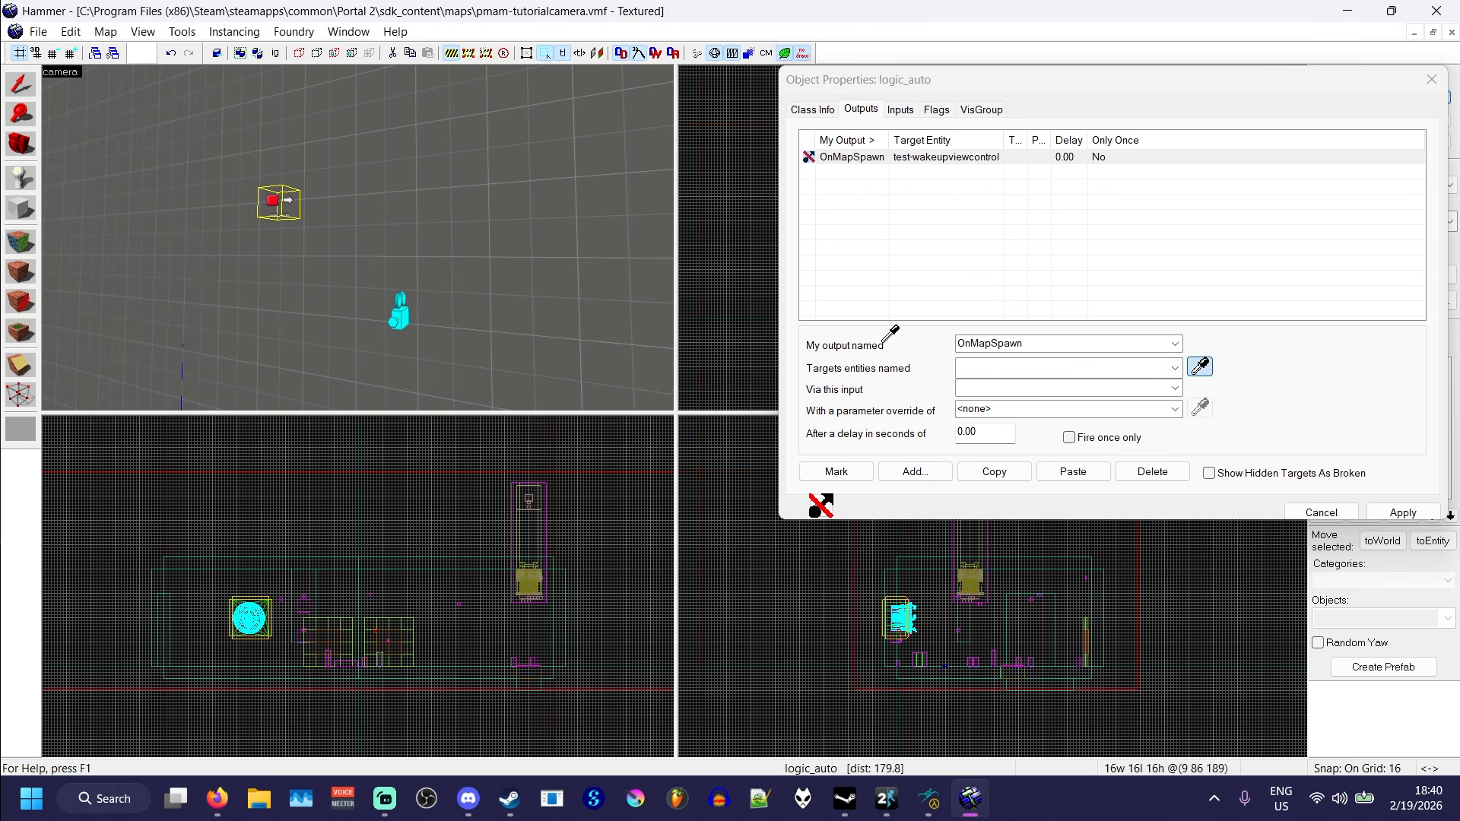
# - Make the test-wakeupviewcontrol output fire SetParentAttachment with the parameter vehicle_driver_eyes
pyautogui.click(1175, 387)
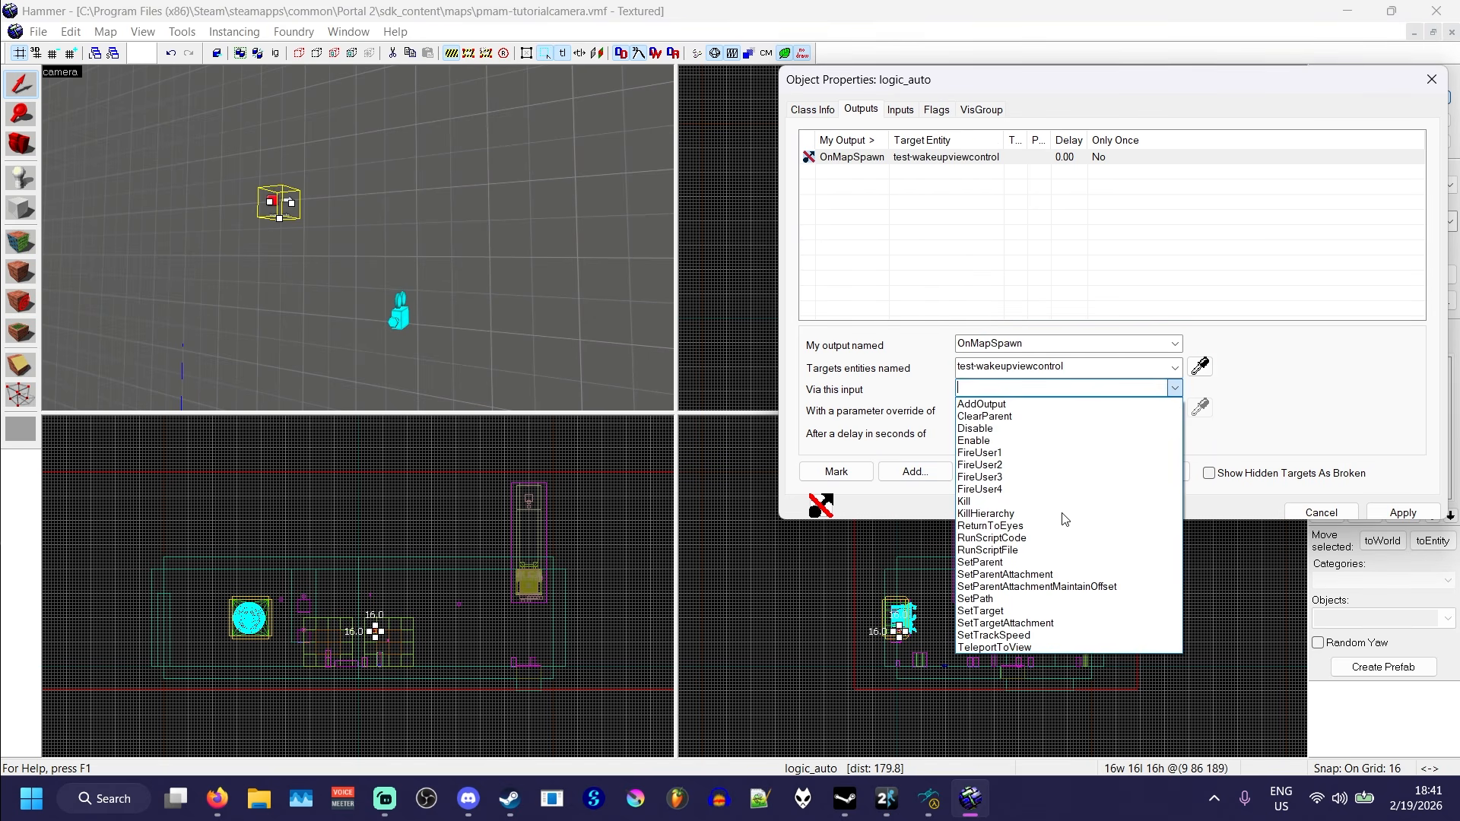
pyautogui.click(1004, 576)
pyautogui.click(997, 411)
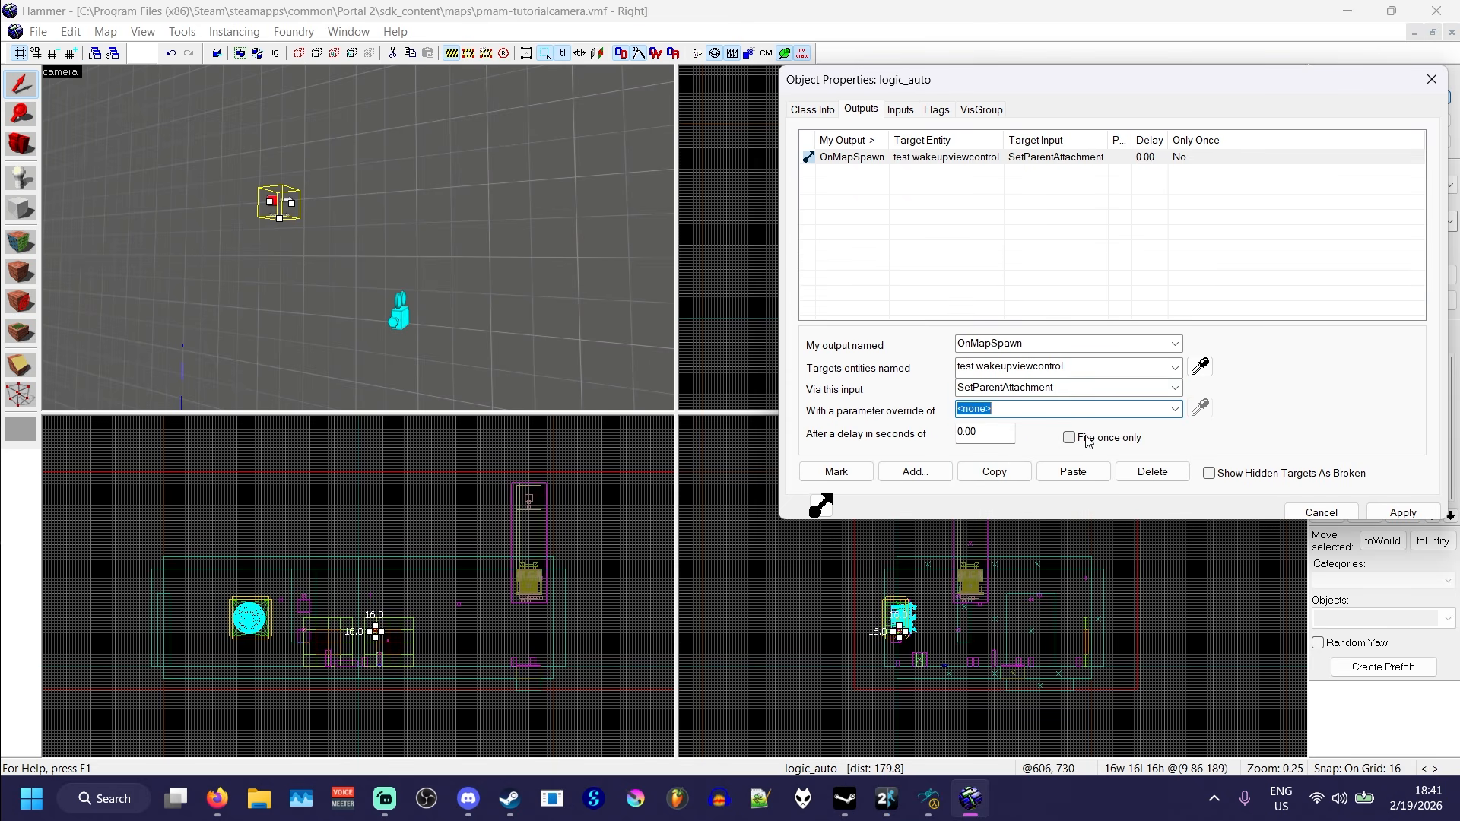
pyautogui.write('vehicle')
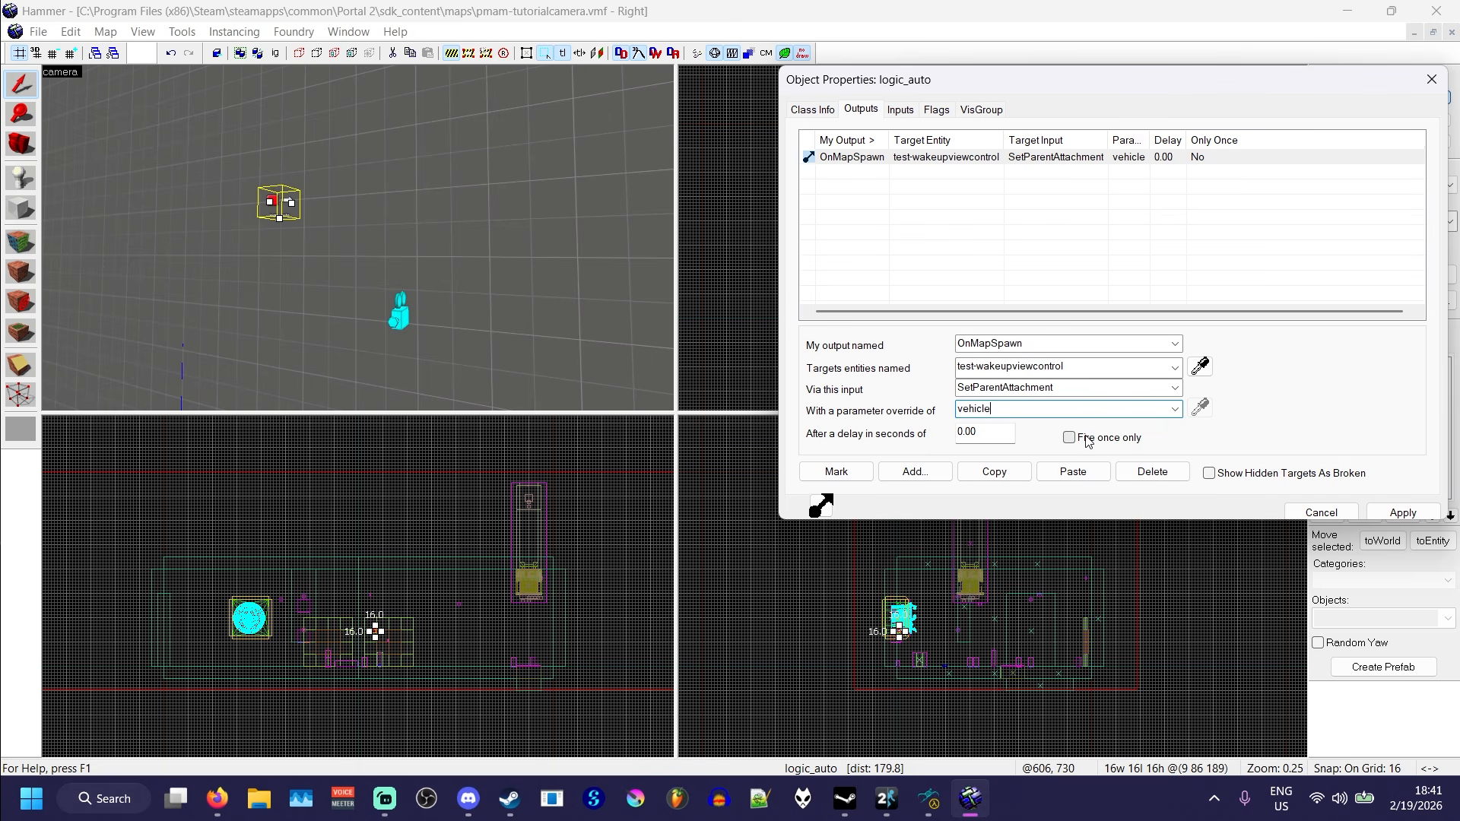
pyautogui.write('_driver_eyes')
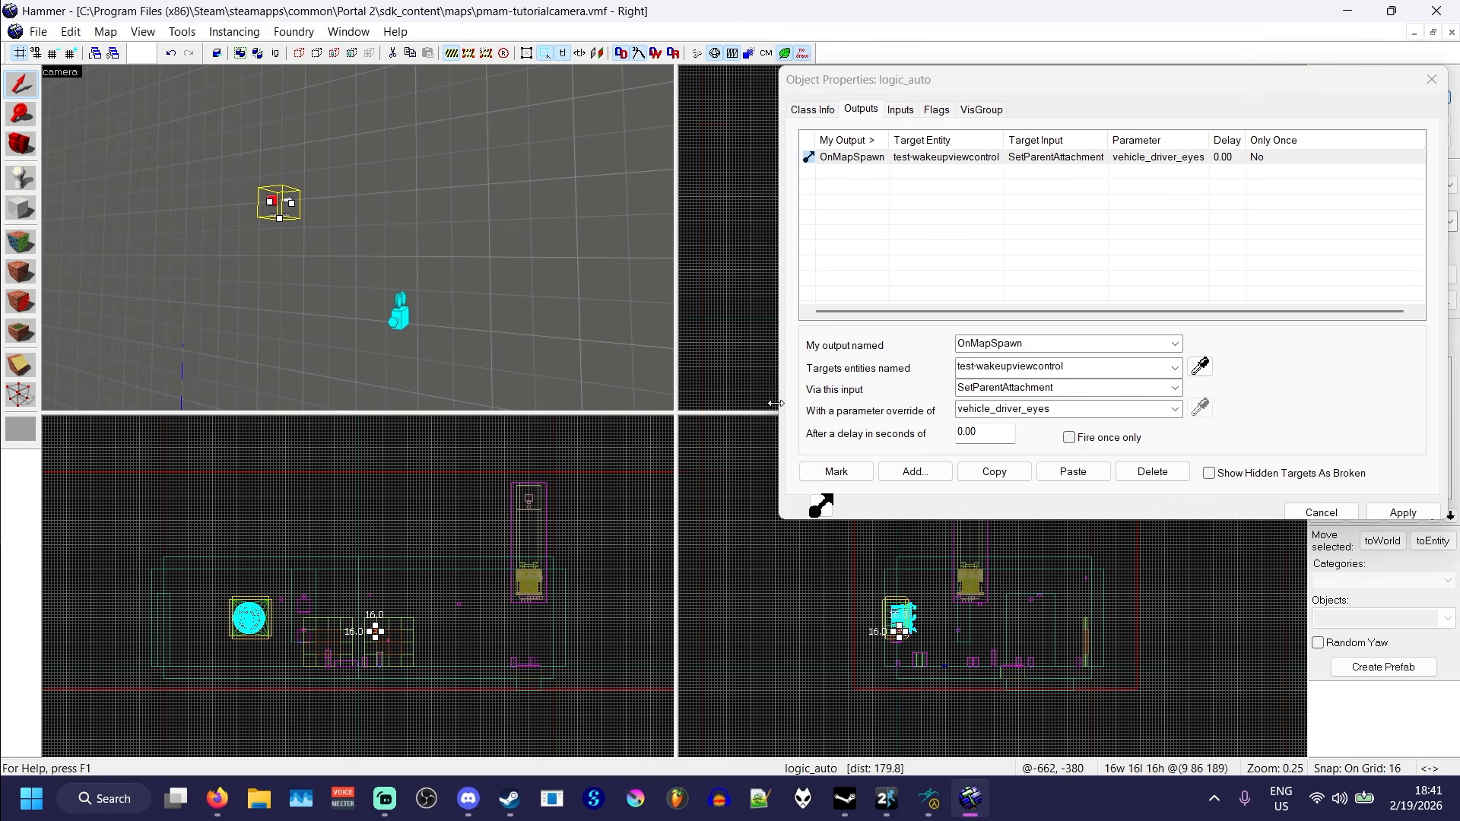
# - Check the blackout model in the model viewer and add a second OnMapSpawn output targeting the test-wakeup prop, picked in the 3D view
pyautogui.click(930, 801)
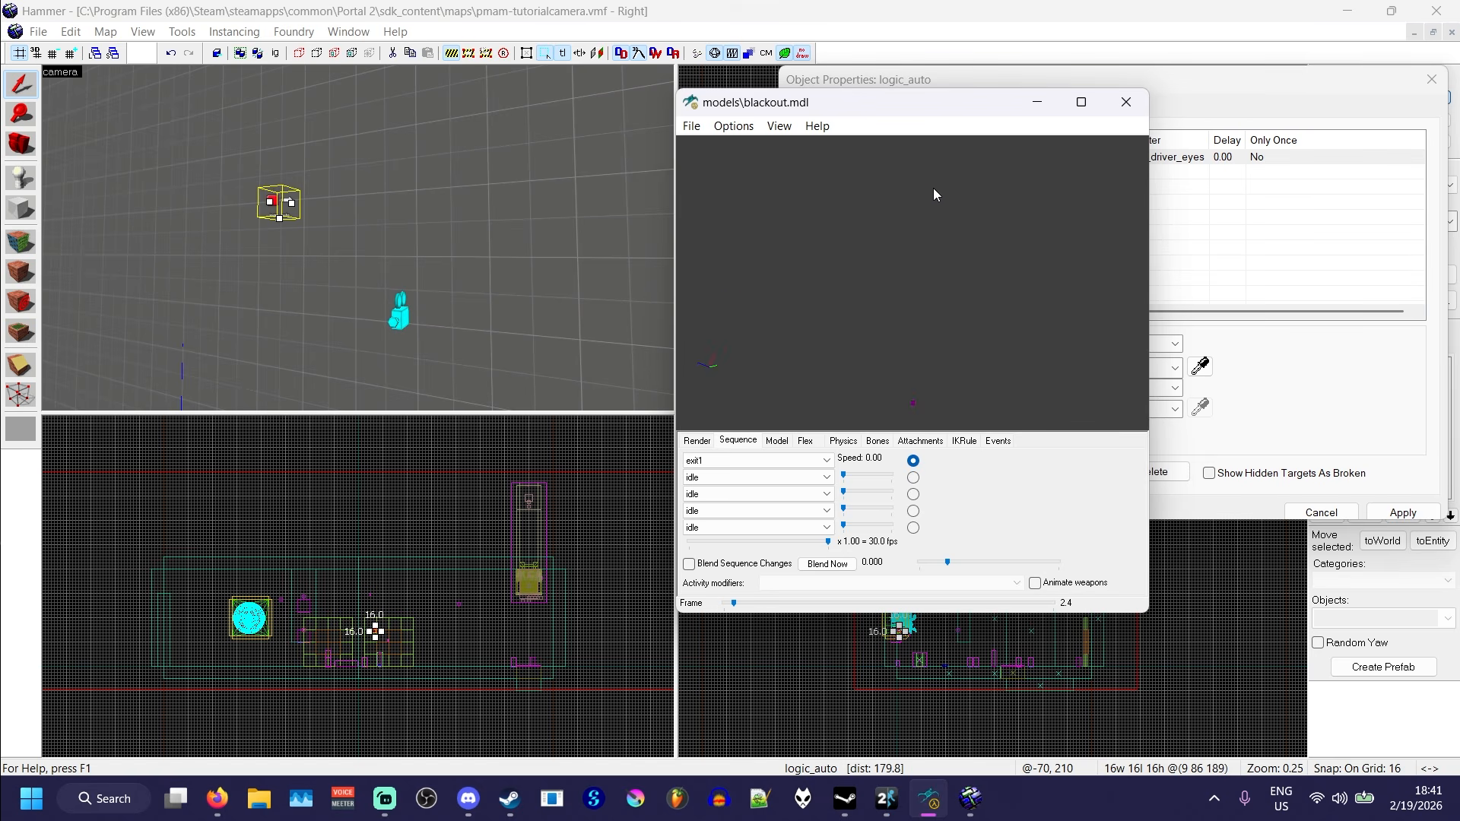
pyautogui.click(985, 399)
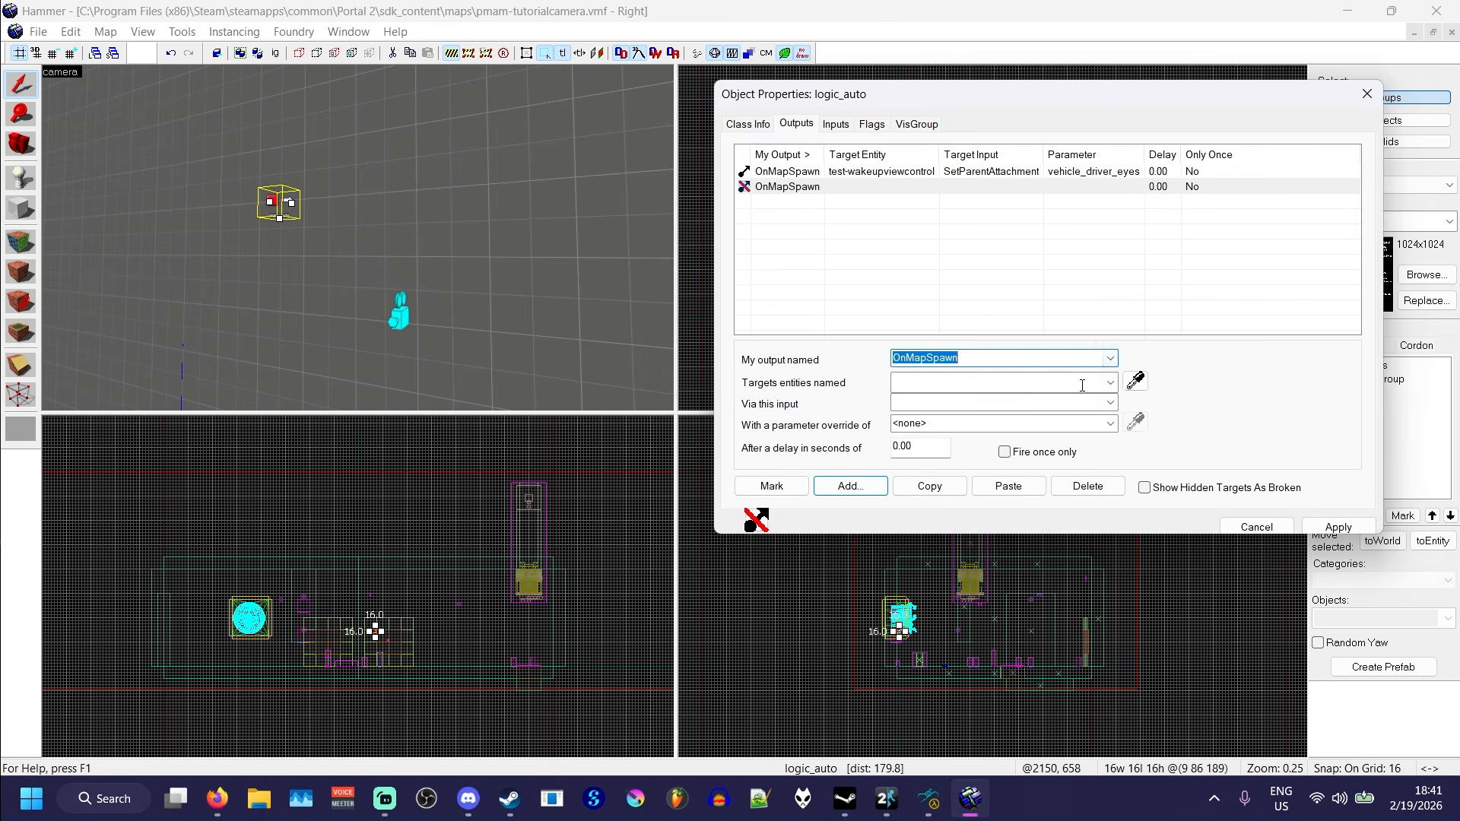
pyautogui.click(1135, 382)
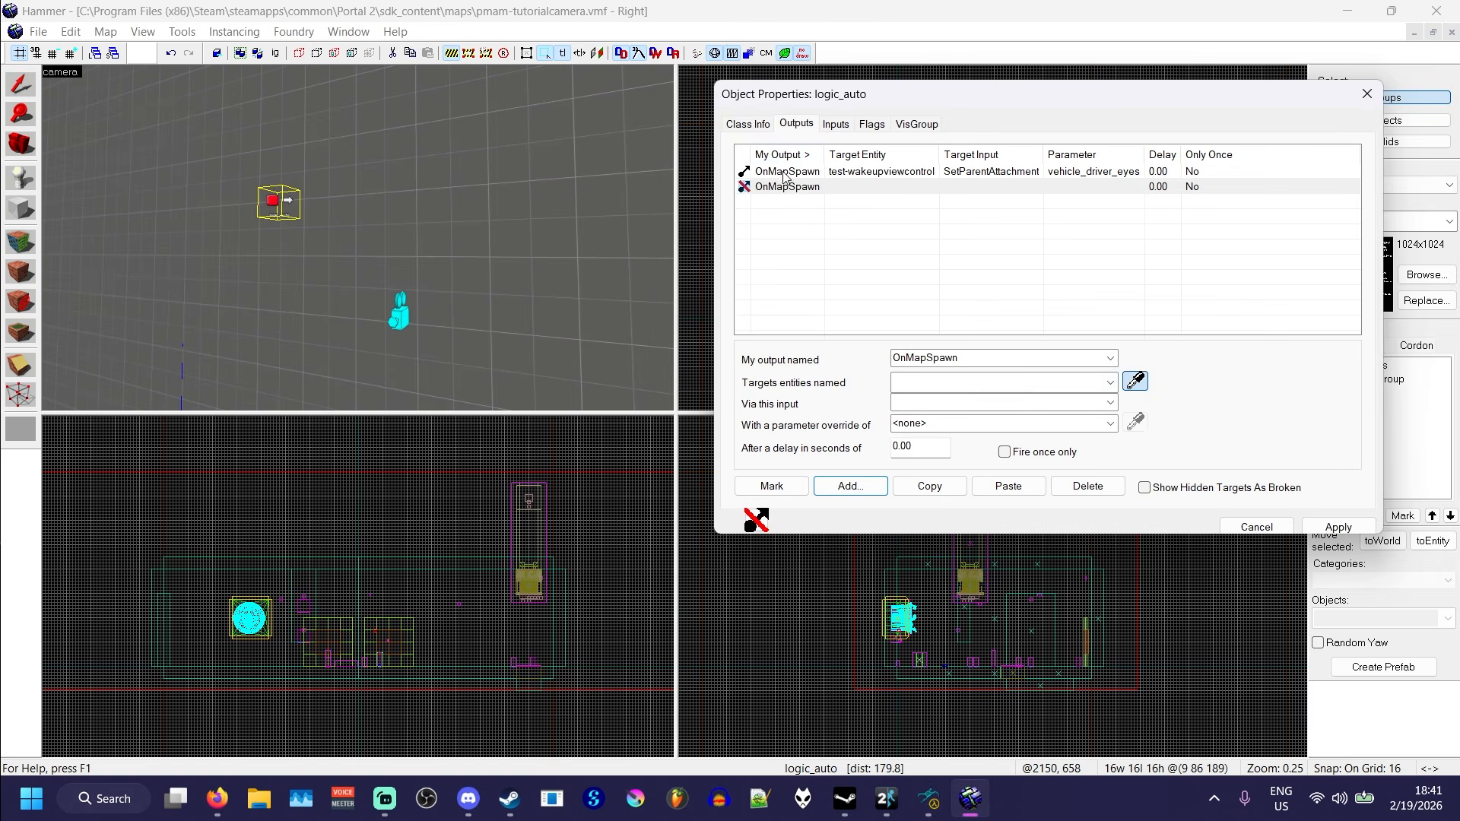
pyautogui.press('w')
pyautogui.press('z')
pyautogui.click(337, 231)
pyautogui.press('z')
pyautogui.press('s')
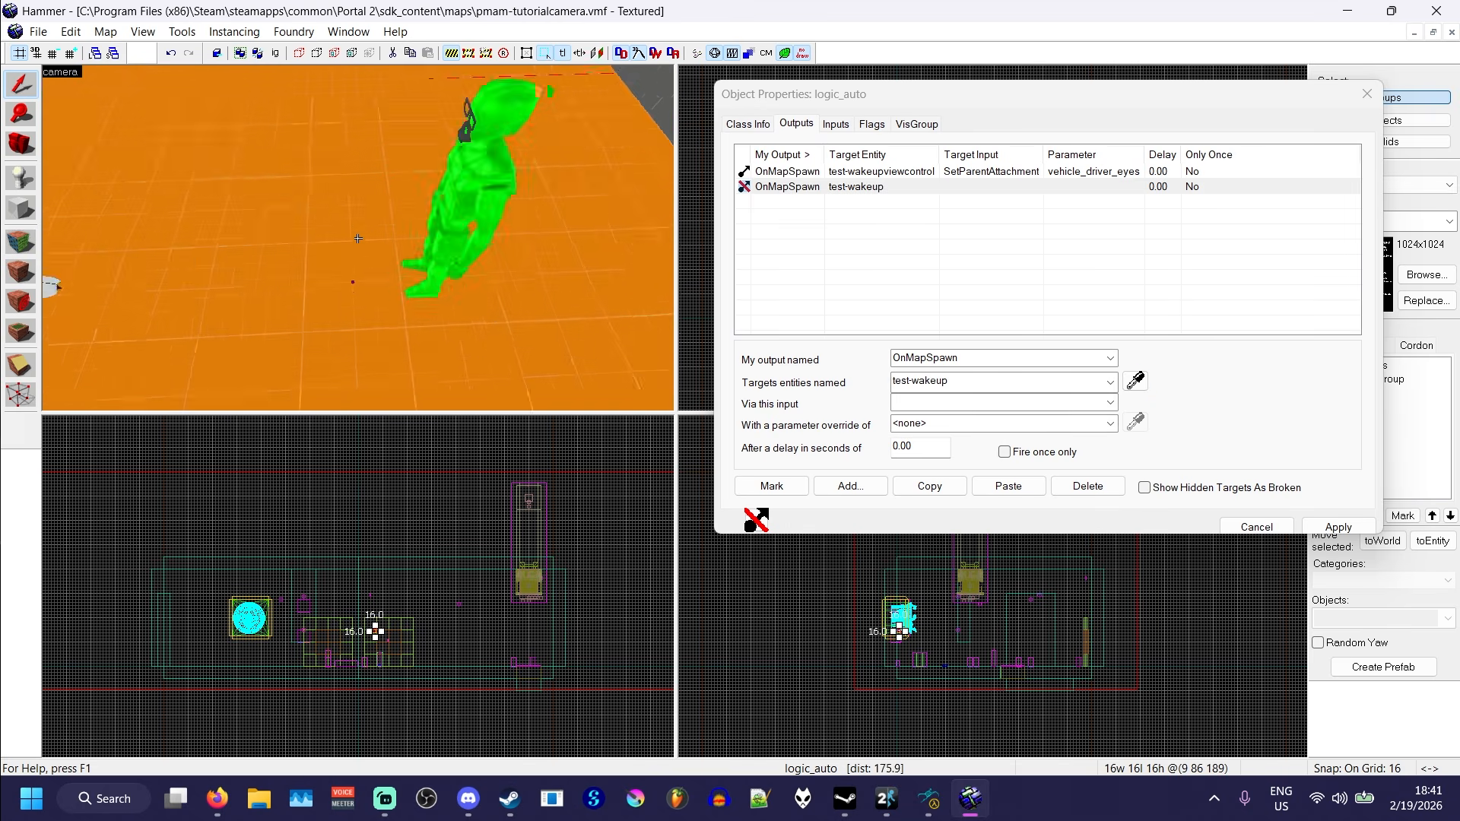
# - Make the test-wakeup output fire SetAnimation with the parameter exit1, check the sequence in the model viewer, and apply the outputs
pyautogui.click(1110, 403)
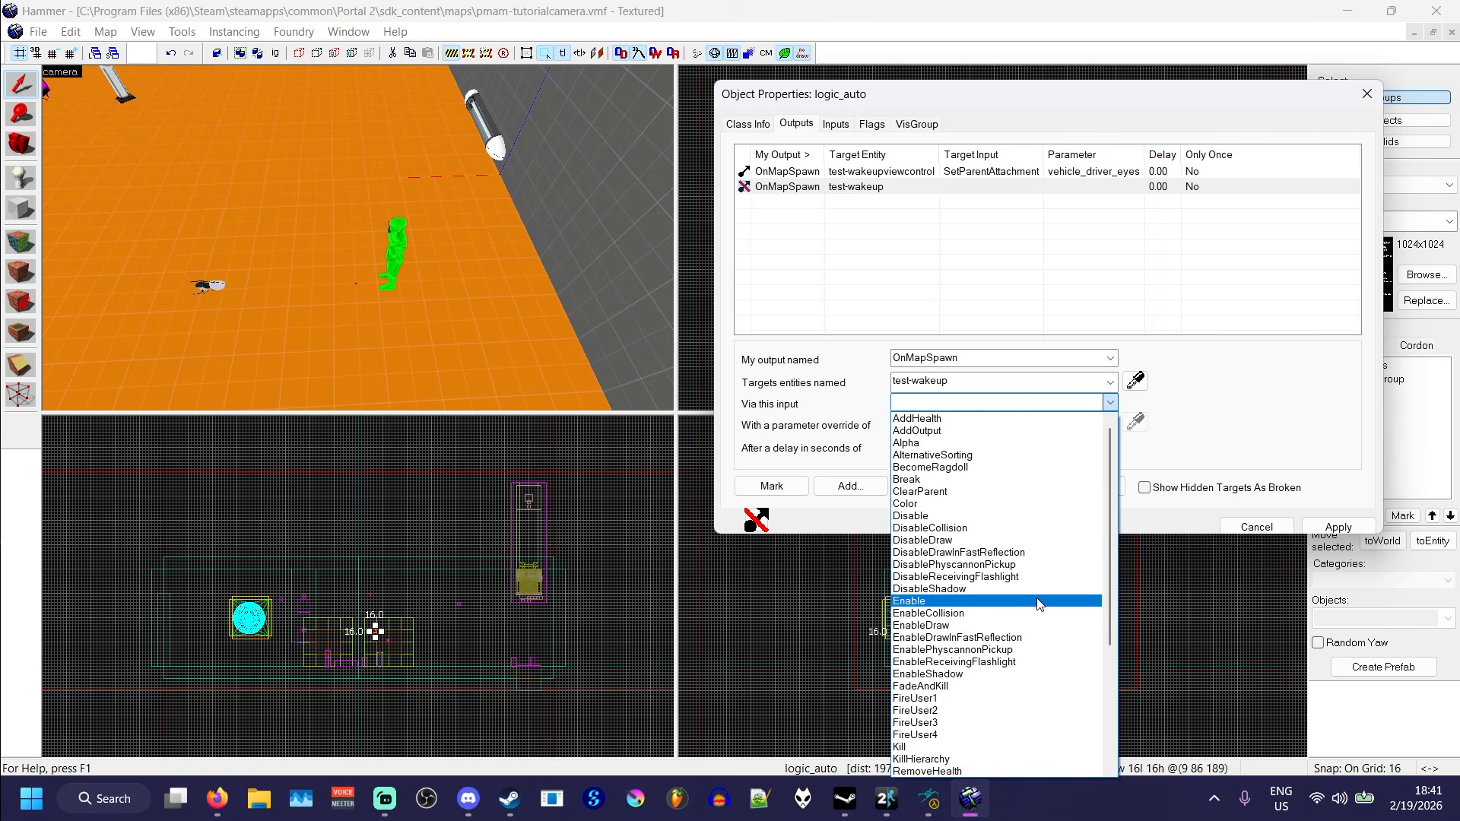
pyautogui.scroll(-2, 1011, 600)
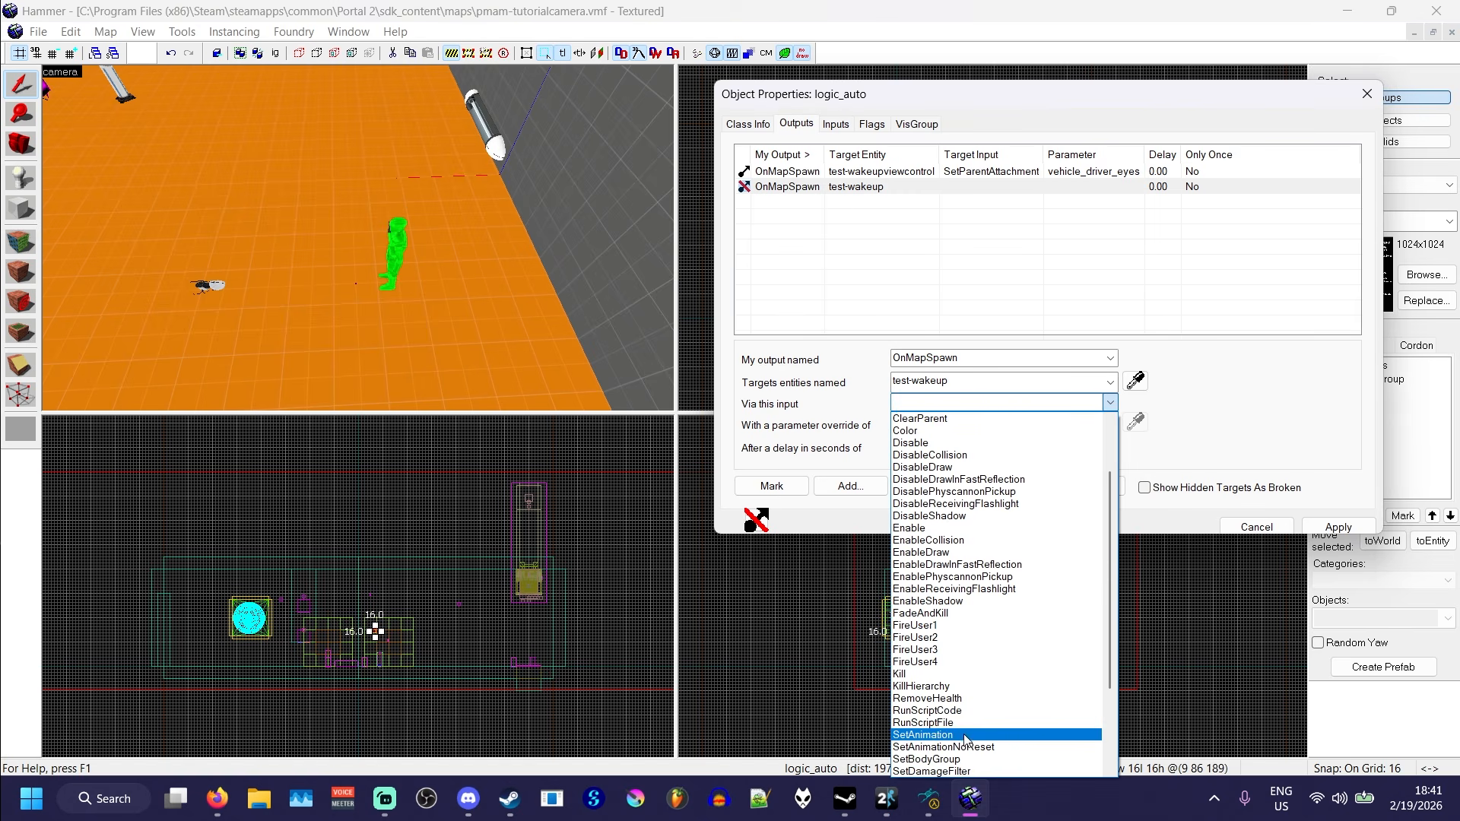
pyautogui.click(964, 735)
pyautogui.click(970, 426)
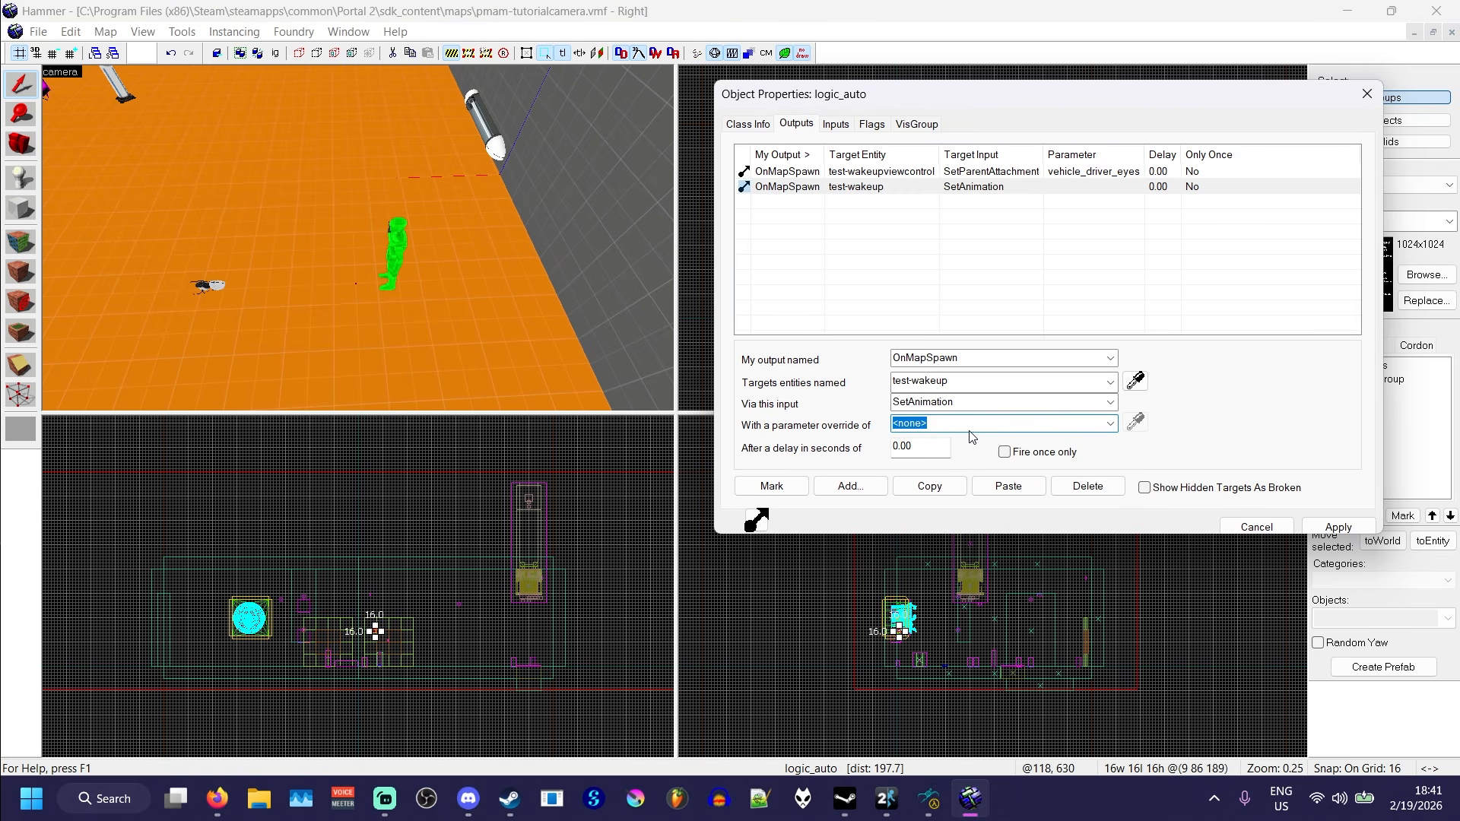
pyautogui.write('exit1')
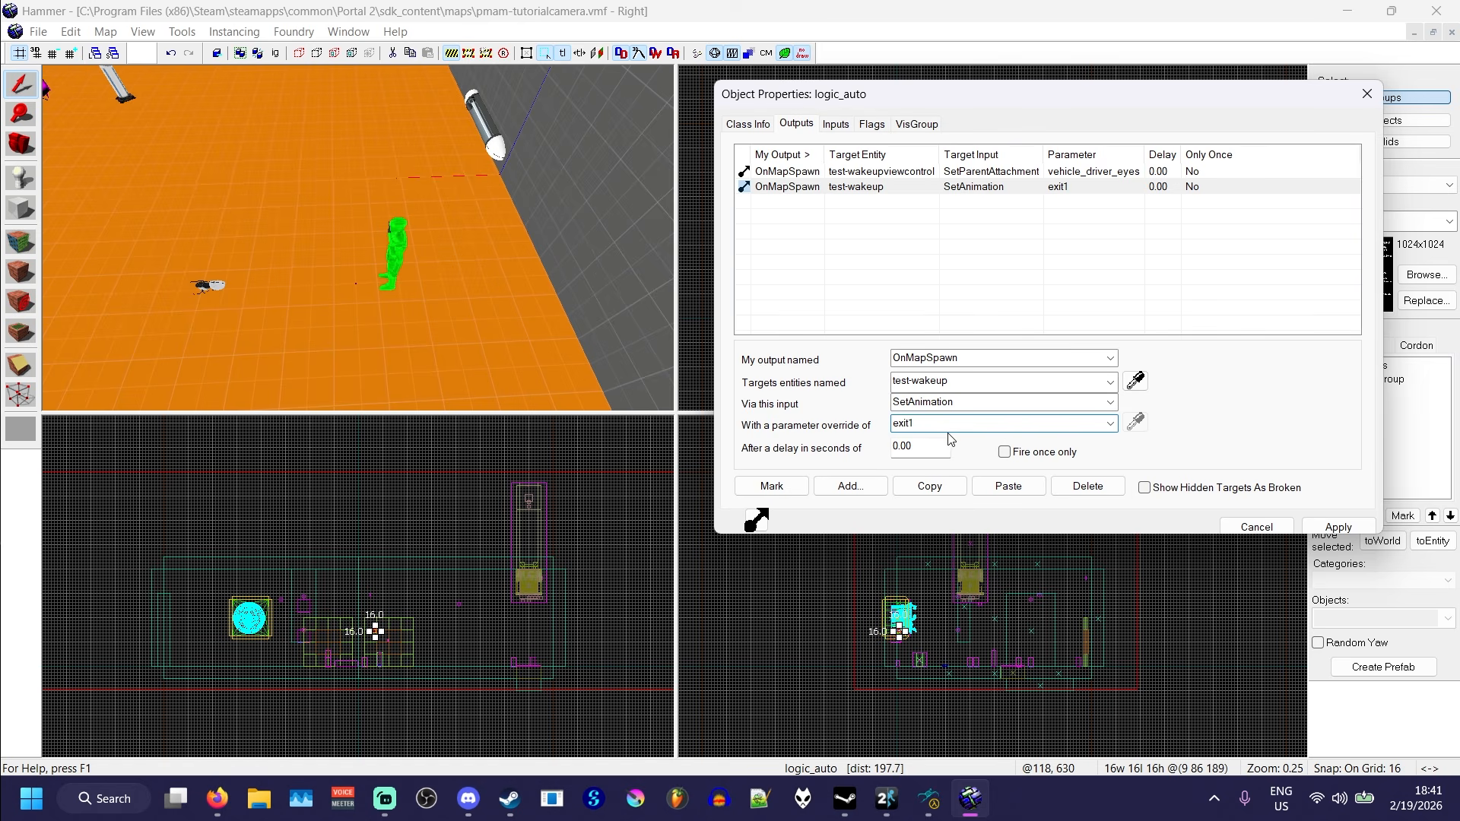
pyautogui.click(929, 798)
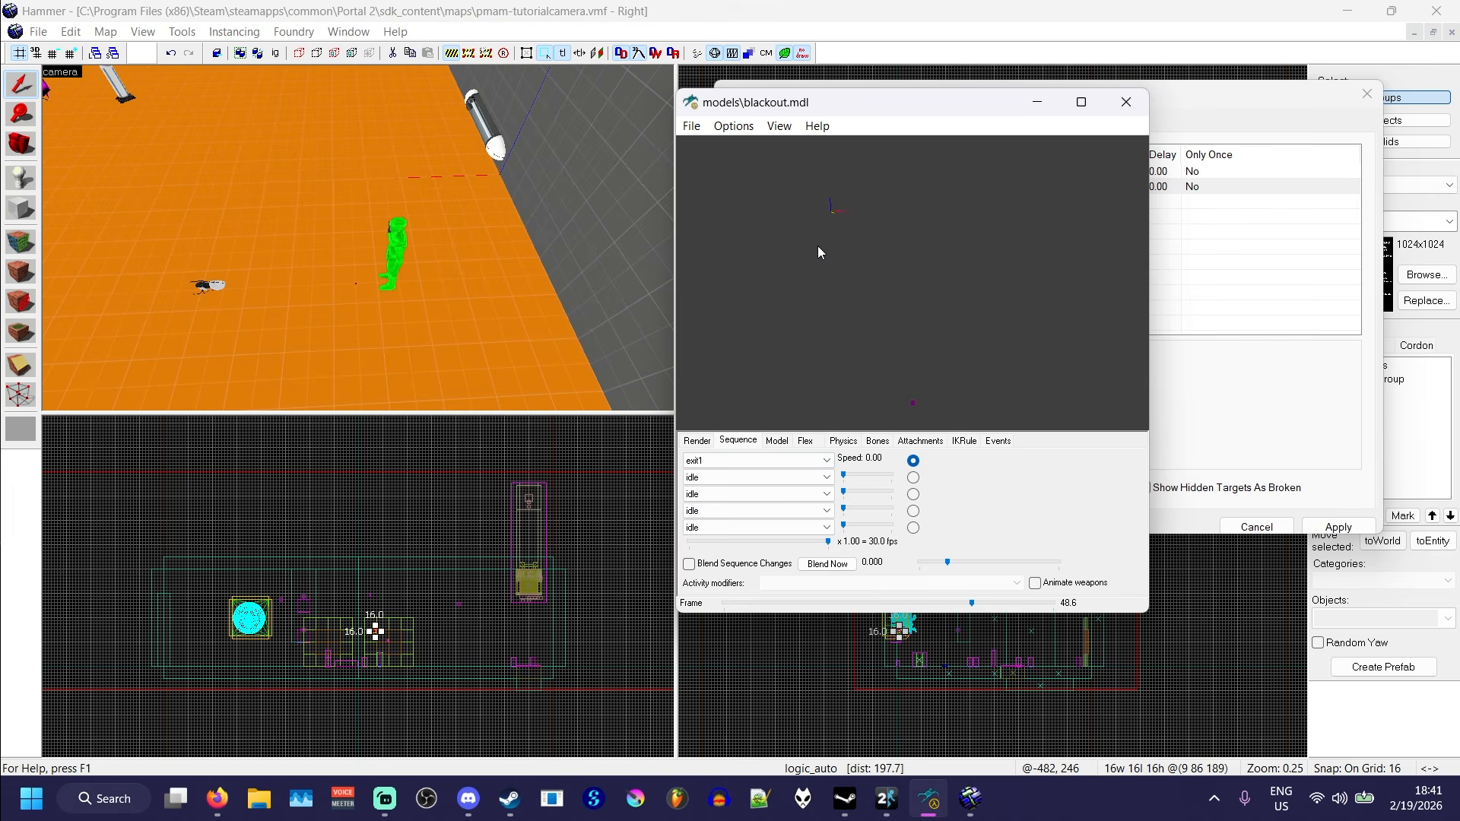
pyautogui.click(1037, 101)
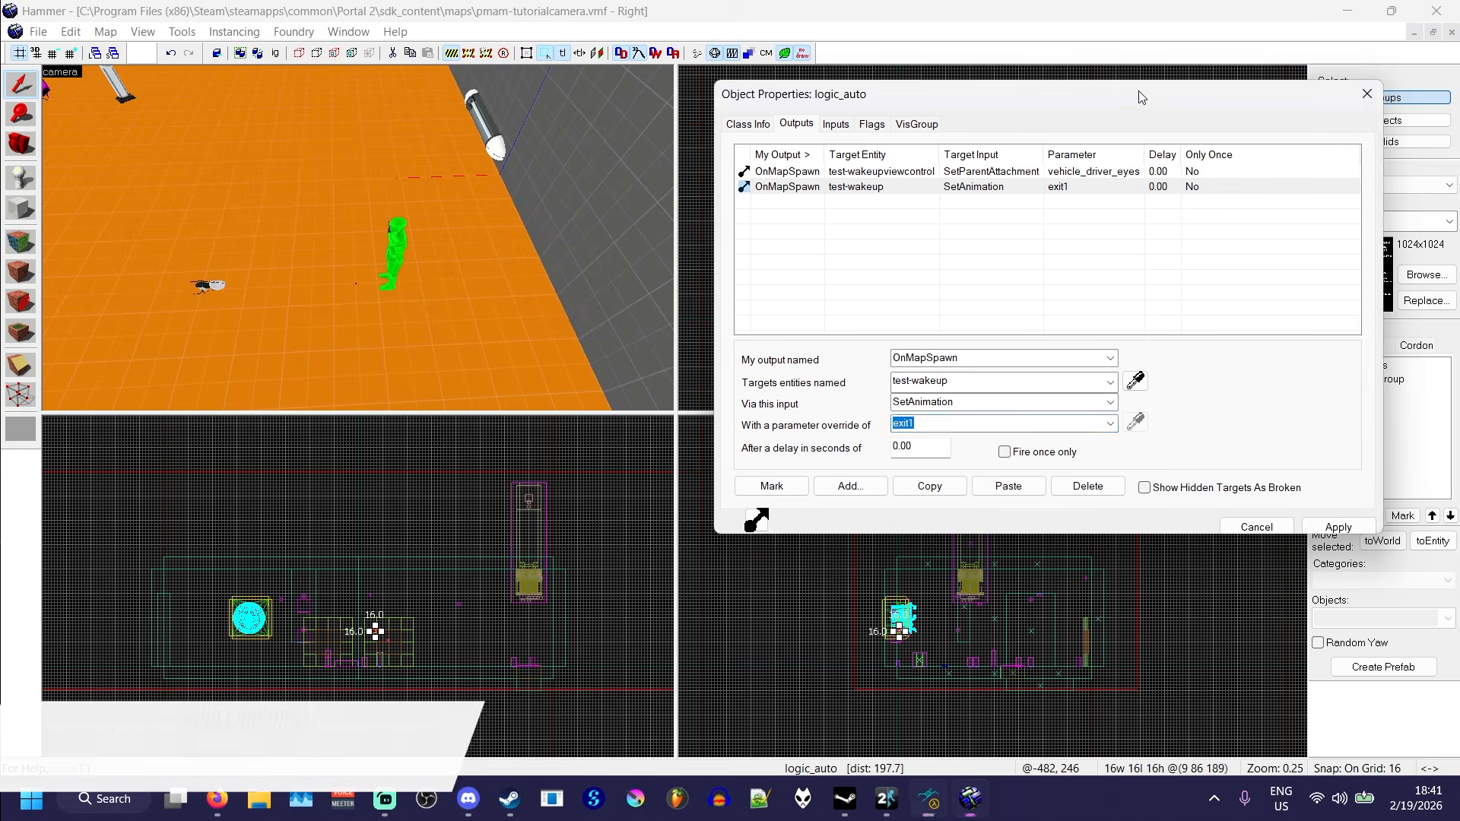
pyautogui.click(1058, 420)
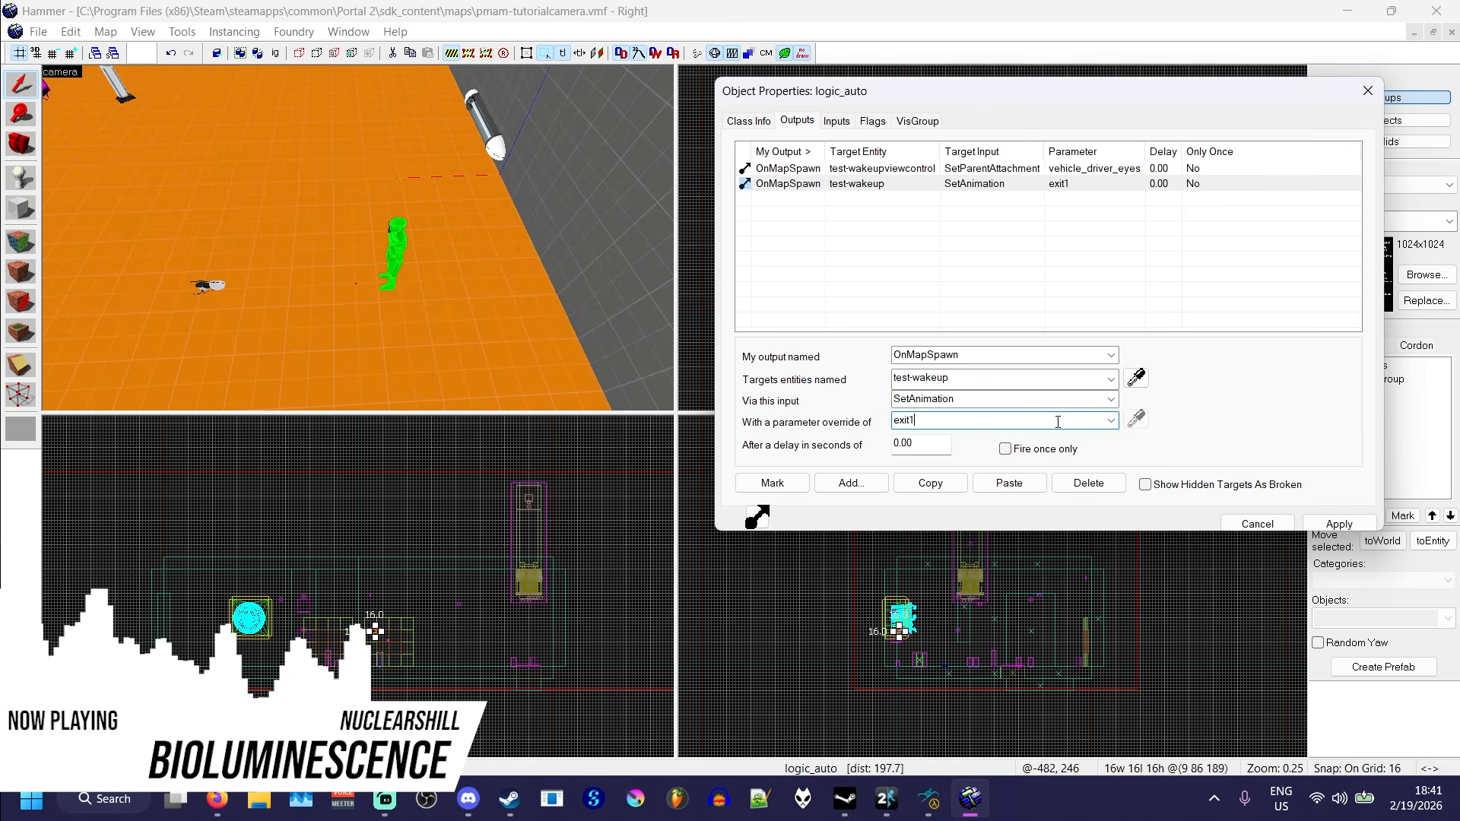
pyautogui.click(1337, 525)
# - Add an OnMapSpawn output that fires Enable on test-wakeupviewcontrol after a 0.1-second delay
pyautogui.click(850, 482)
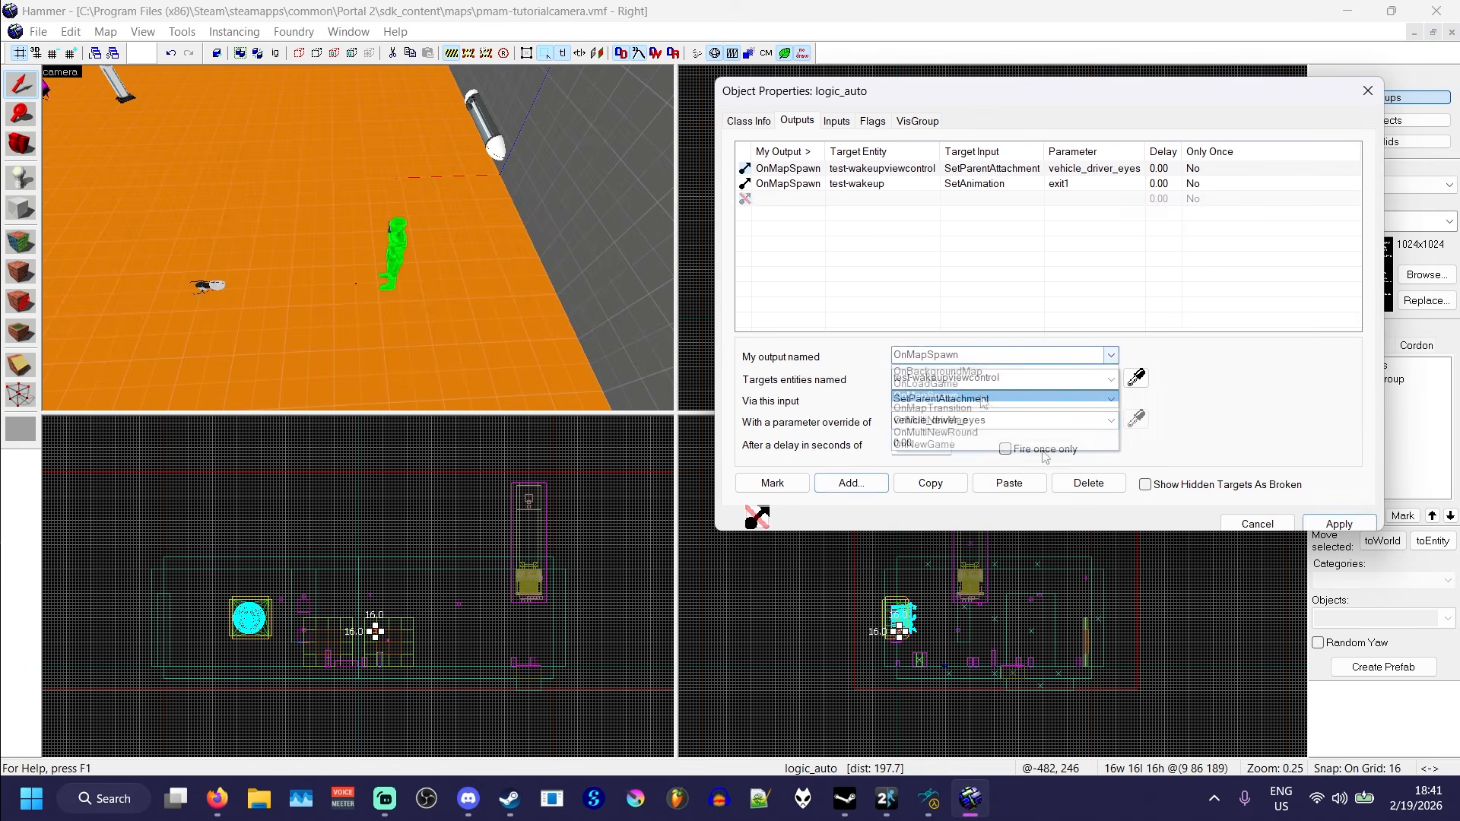
pyautogui.click(1136, 379)
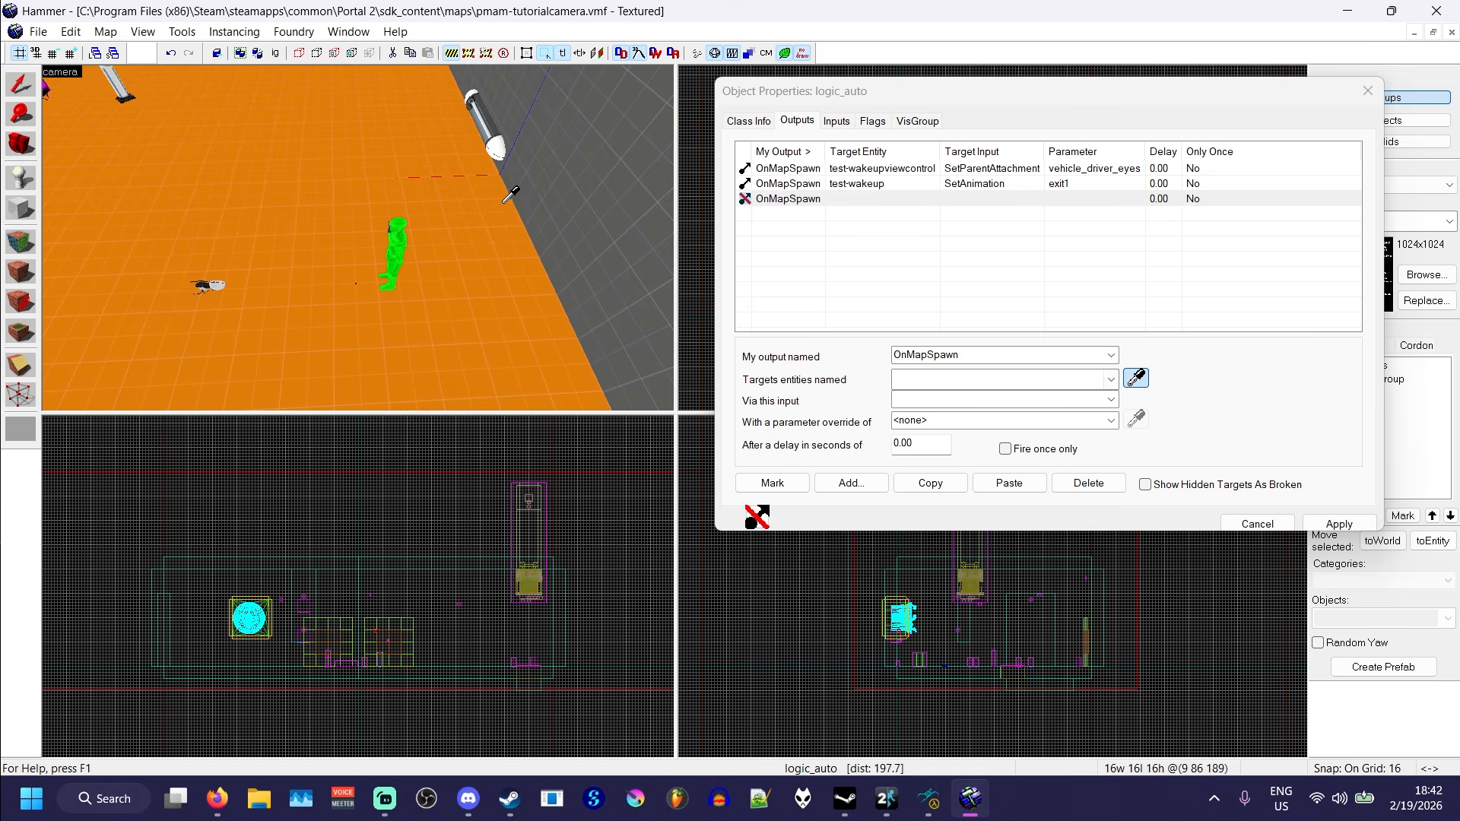
pyautogui.press('z')
pyautogui.press('z')
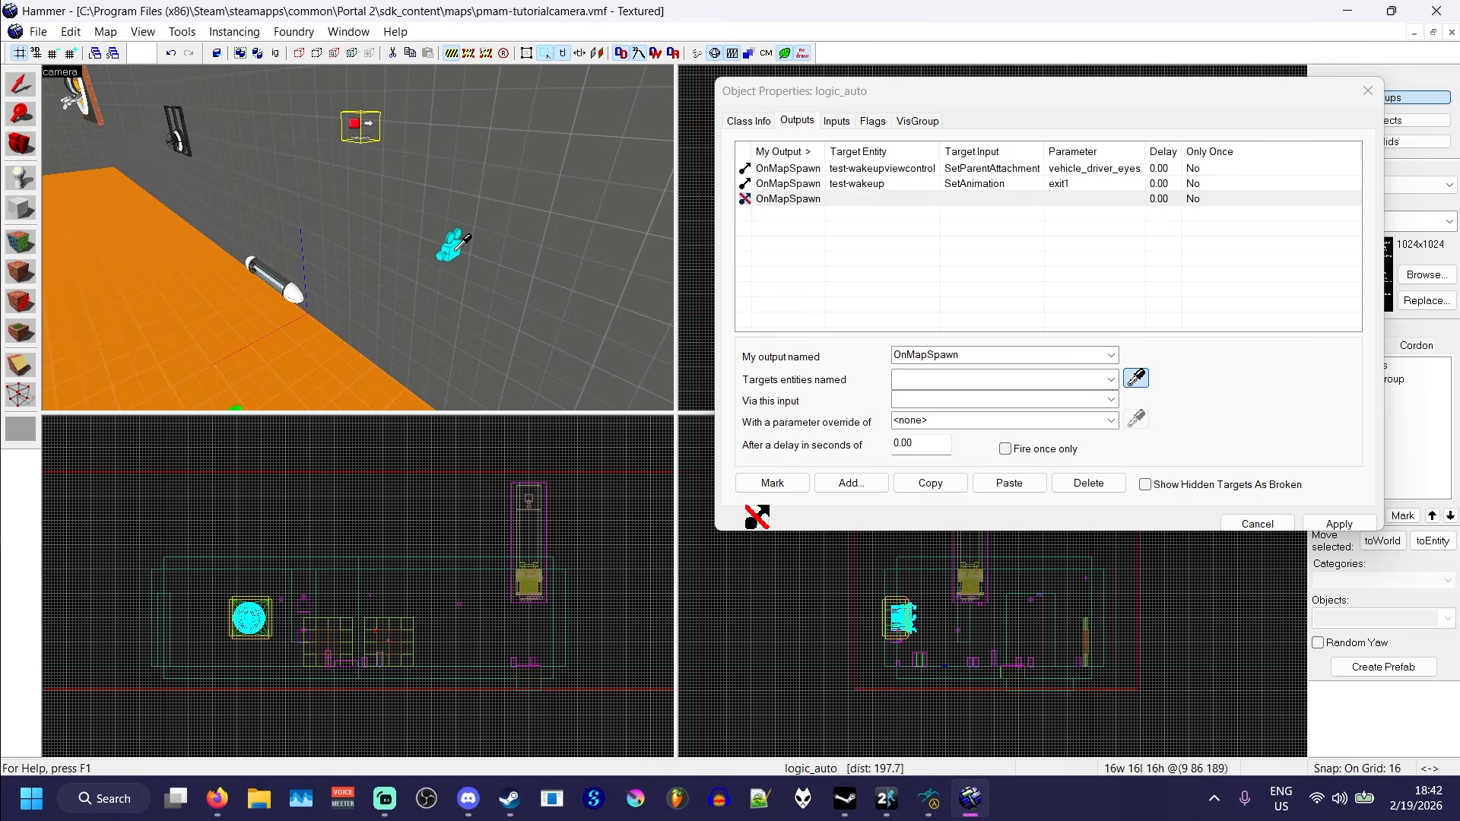
pyautogui.click(450, 251)
pyautogui.click(1059, 401)
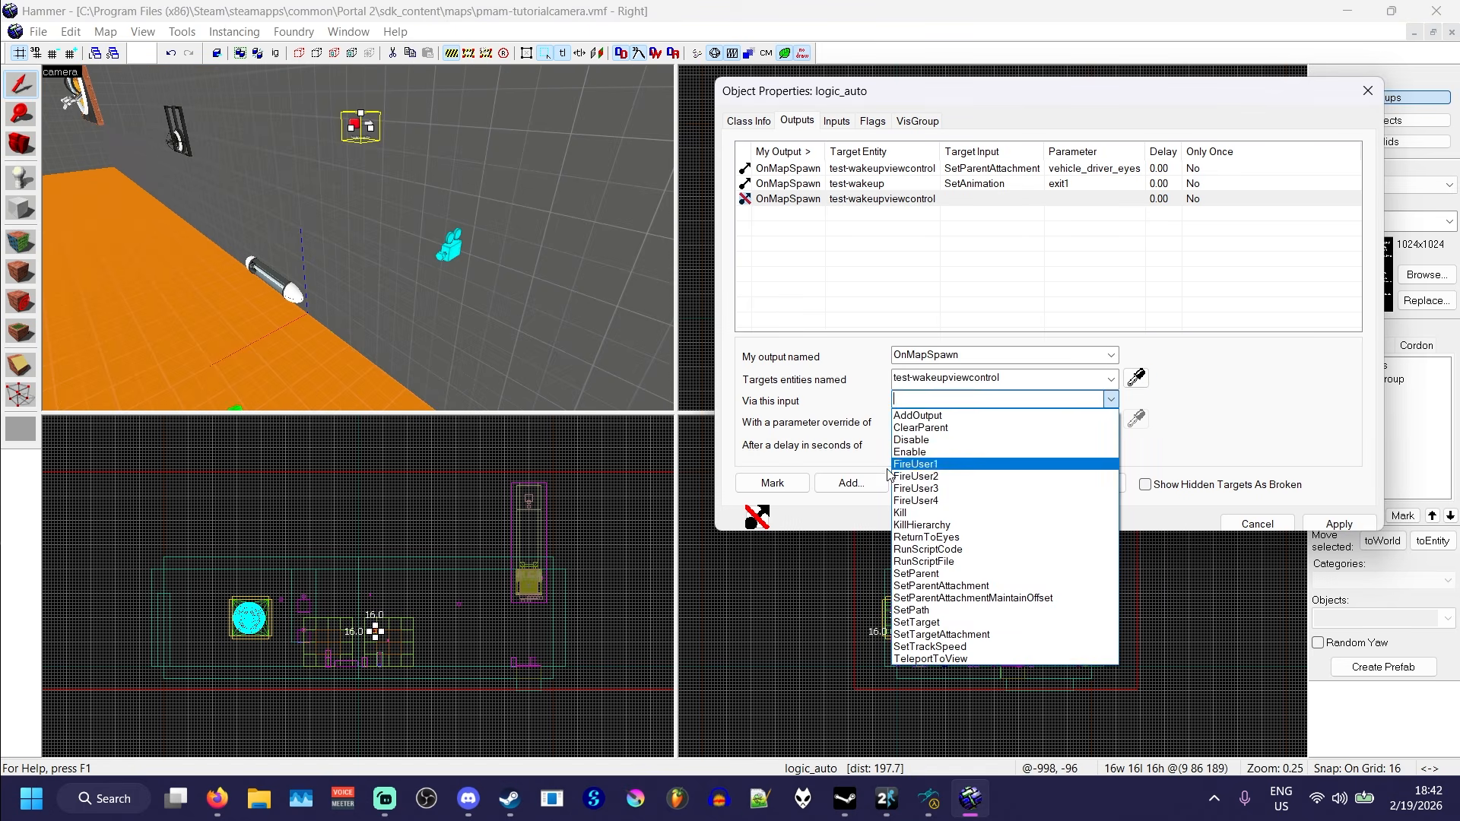
pyautogui.click(919, 460)
pyautogui.moveTo(913, 443); pyautogui.dragTo(902, 441)
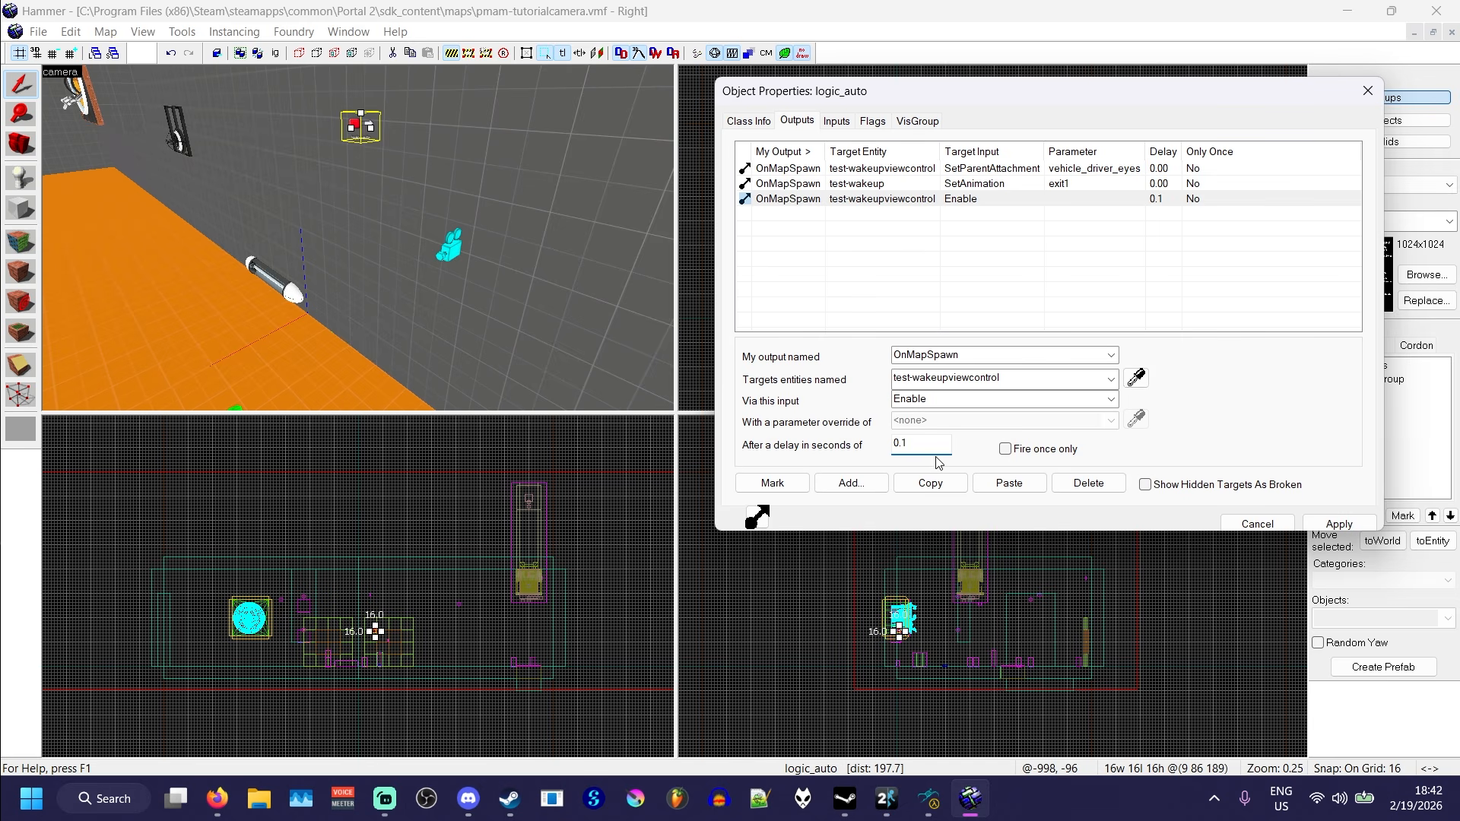
pyautogui.click(303, 287)
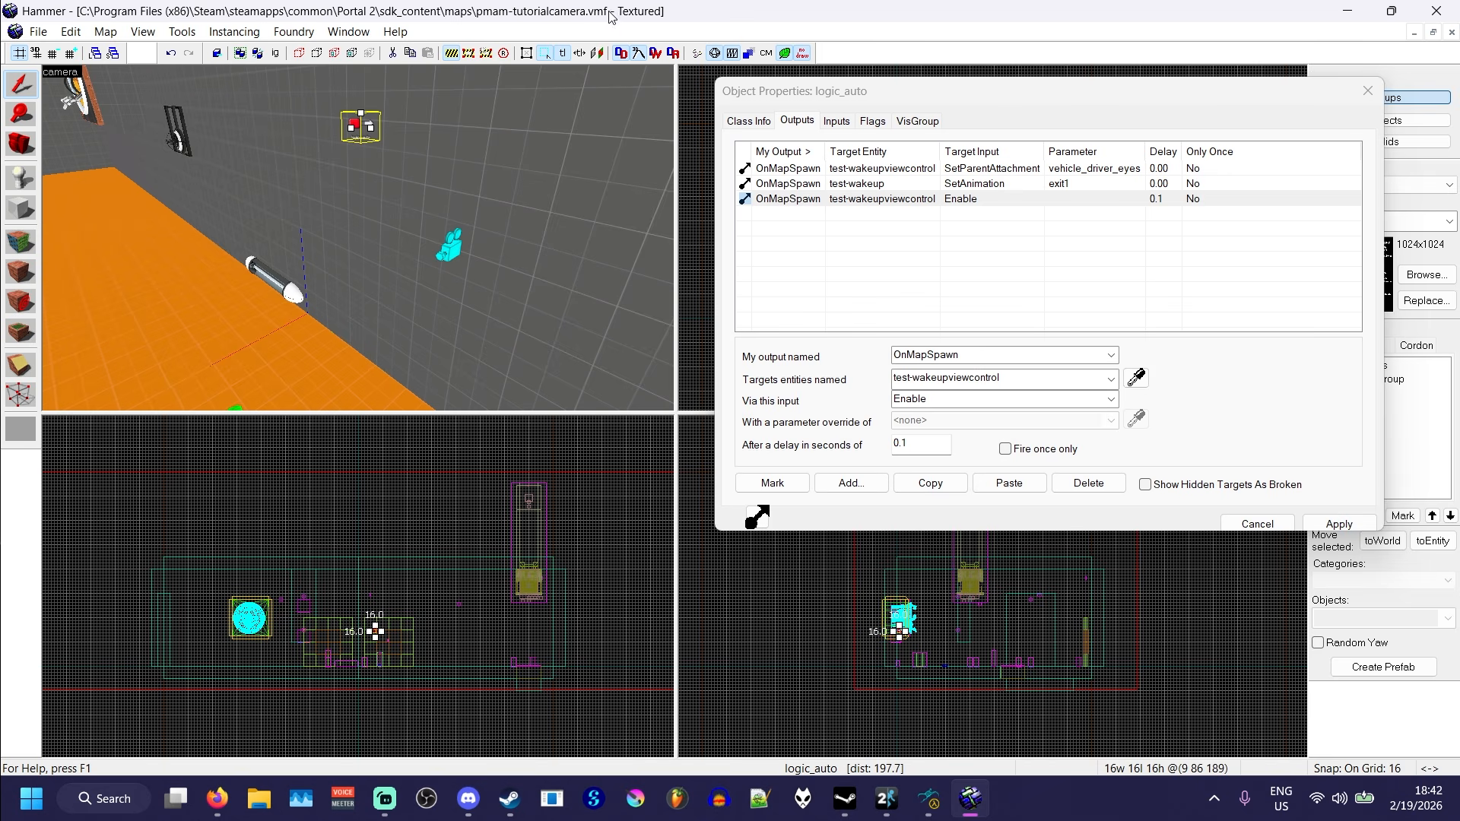
pyautogui.press('z')
pyautogui.press('z')
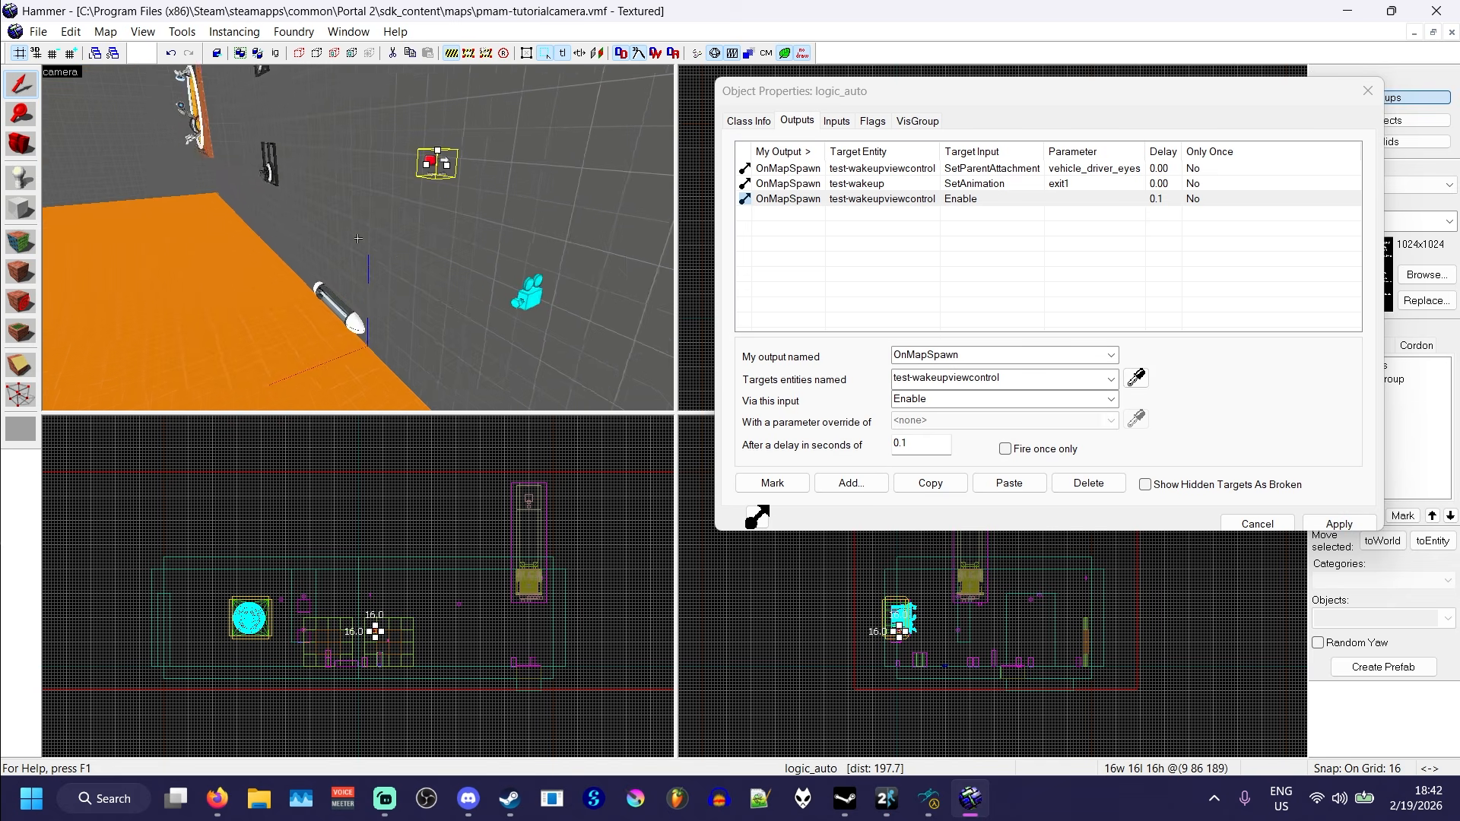
pyautogui.press('z')
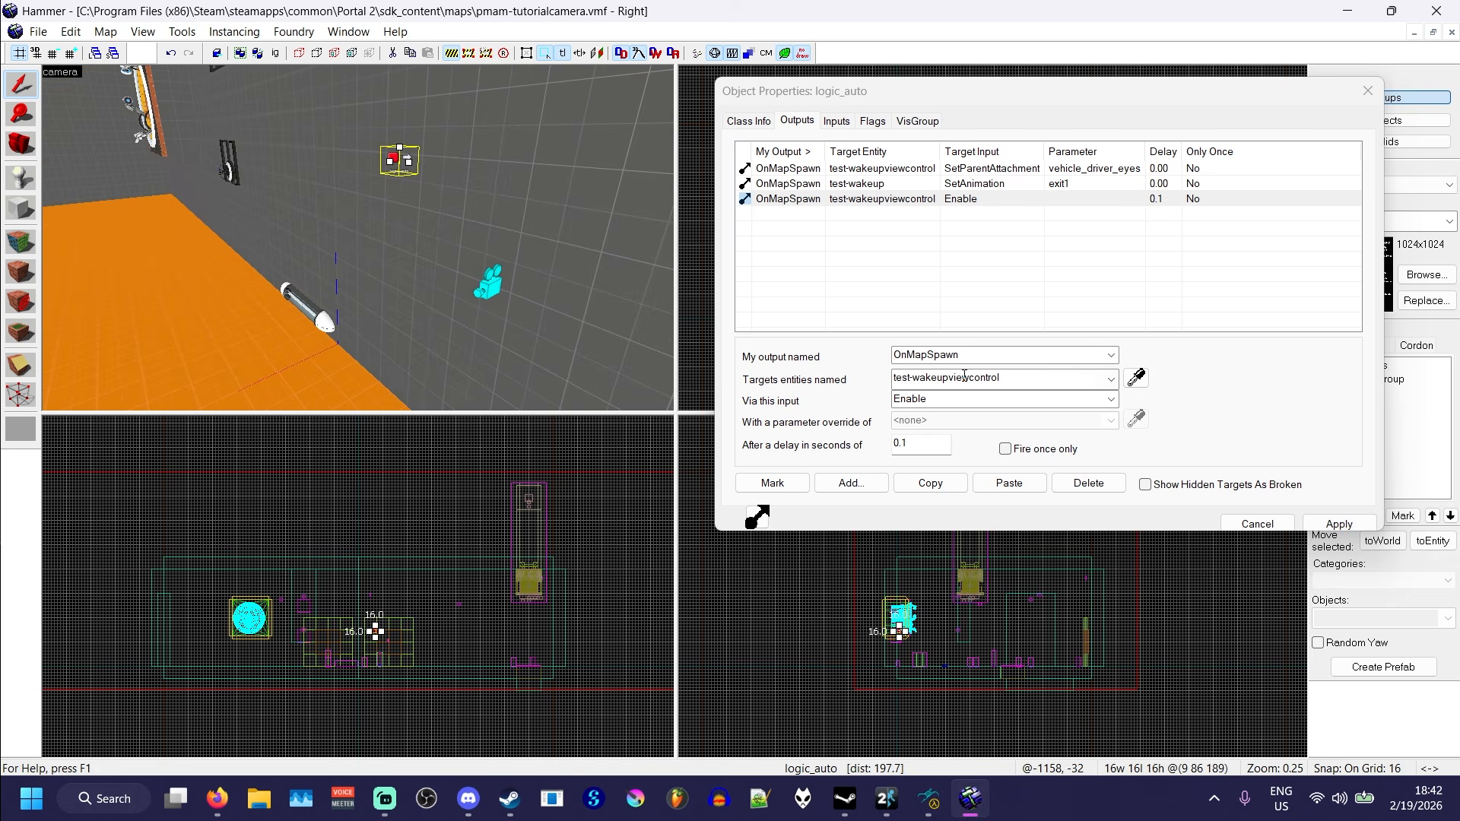
# - Add an OnMapSpawn output that fires Disable on test-wakeupviewcontrol after a 6-second delay
pyautogui.click(851, 482)
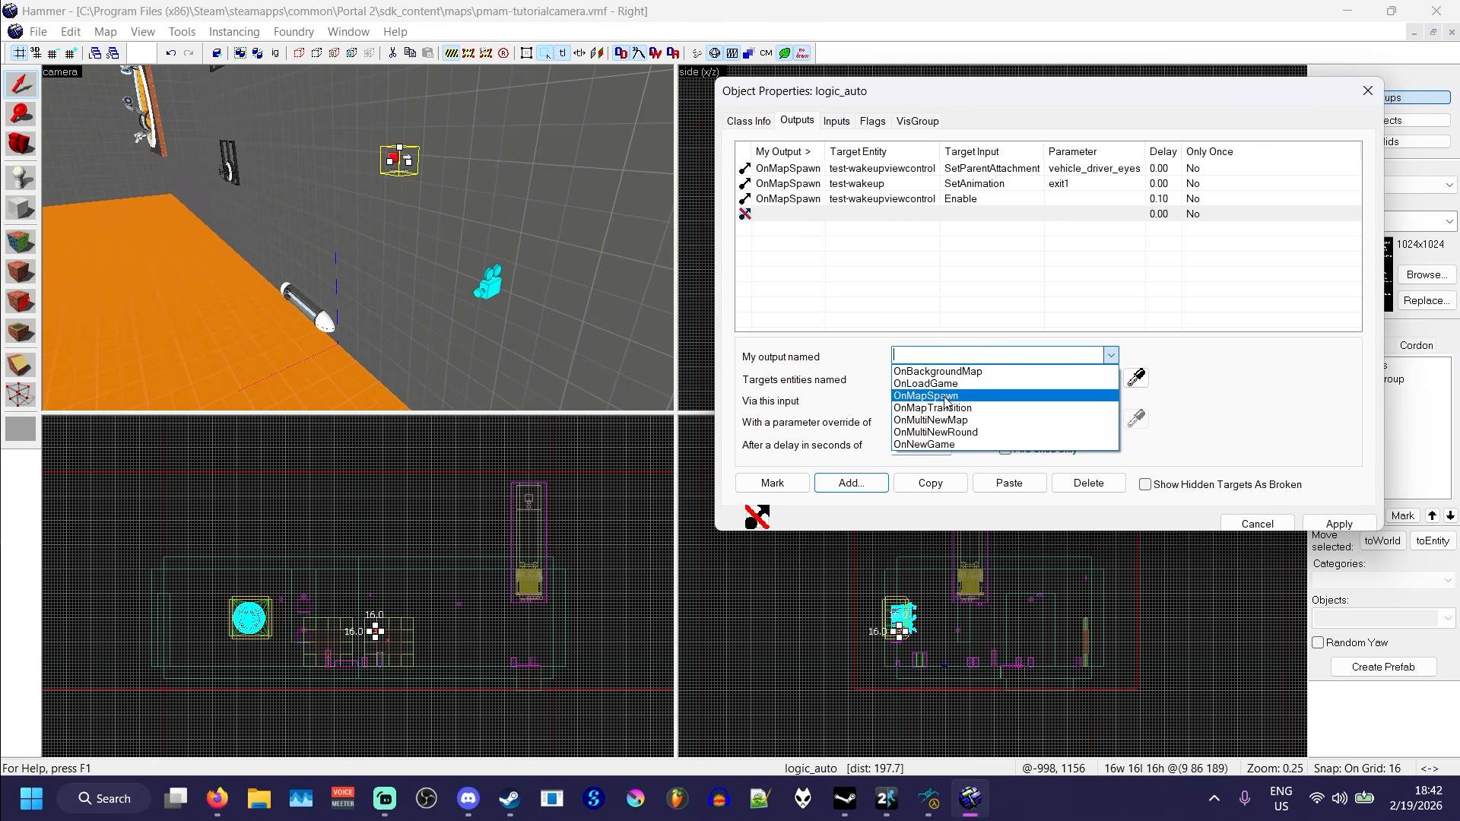
pyautogui.click(945, 395)
pyautogui.click(1135, 378)
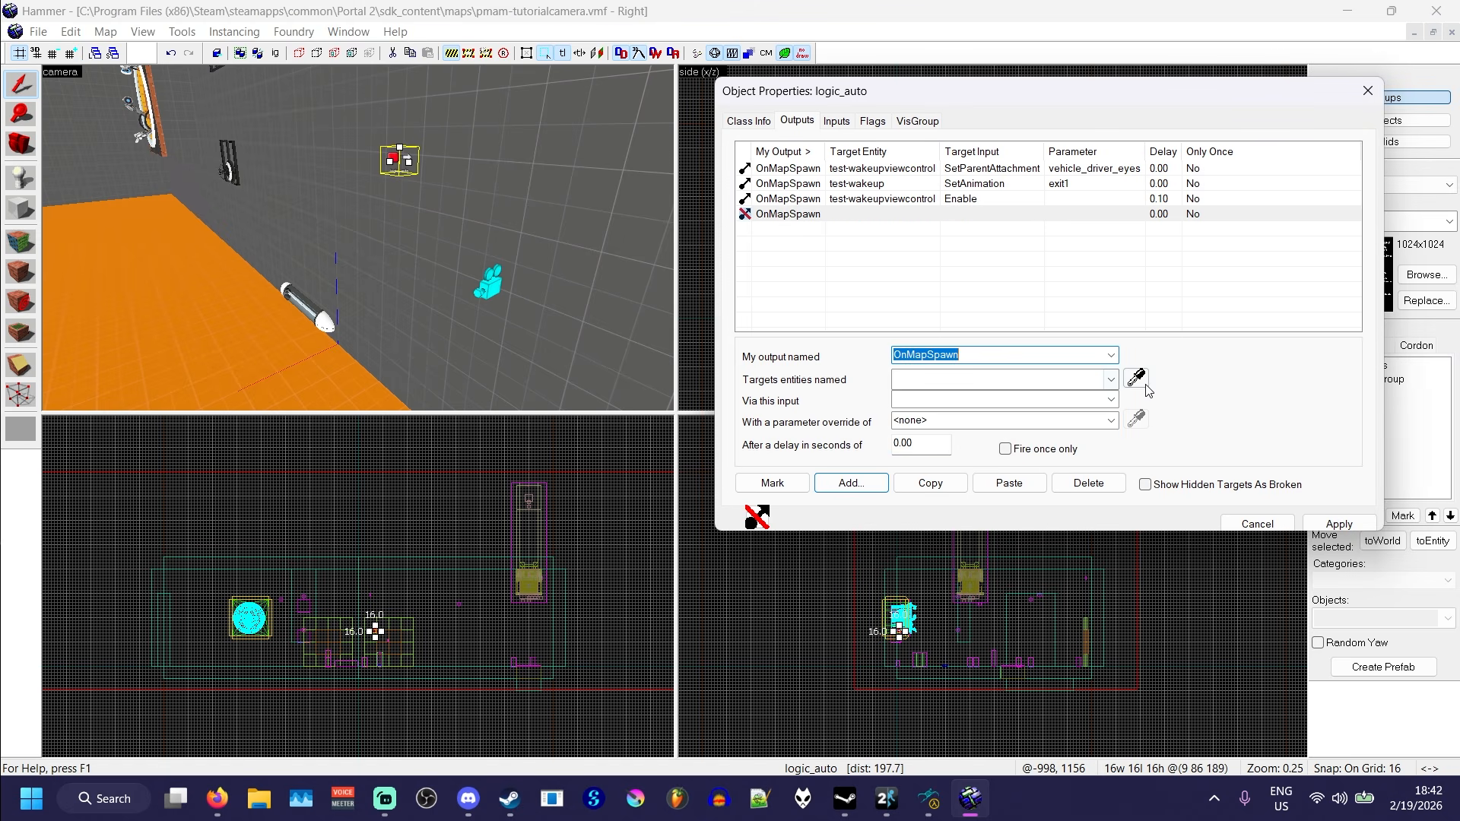
pyautogui.click(494, 285)
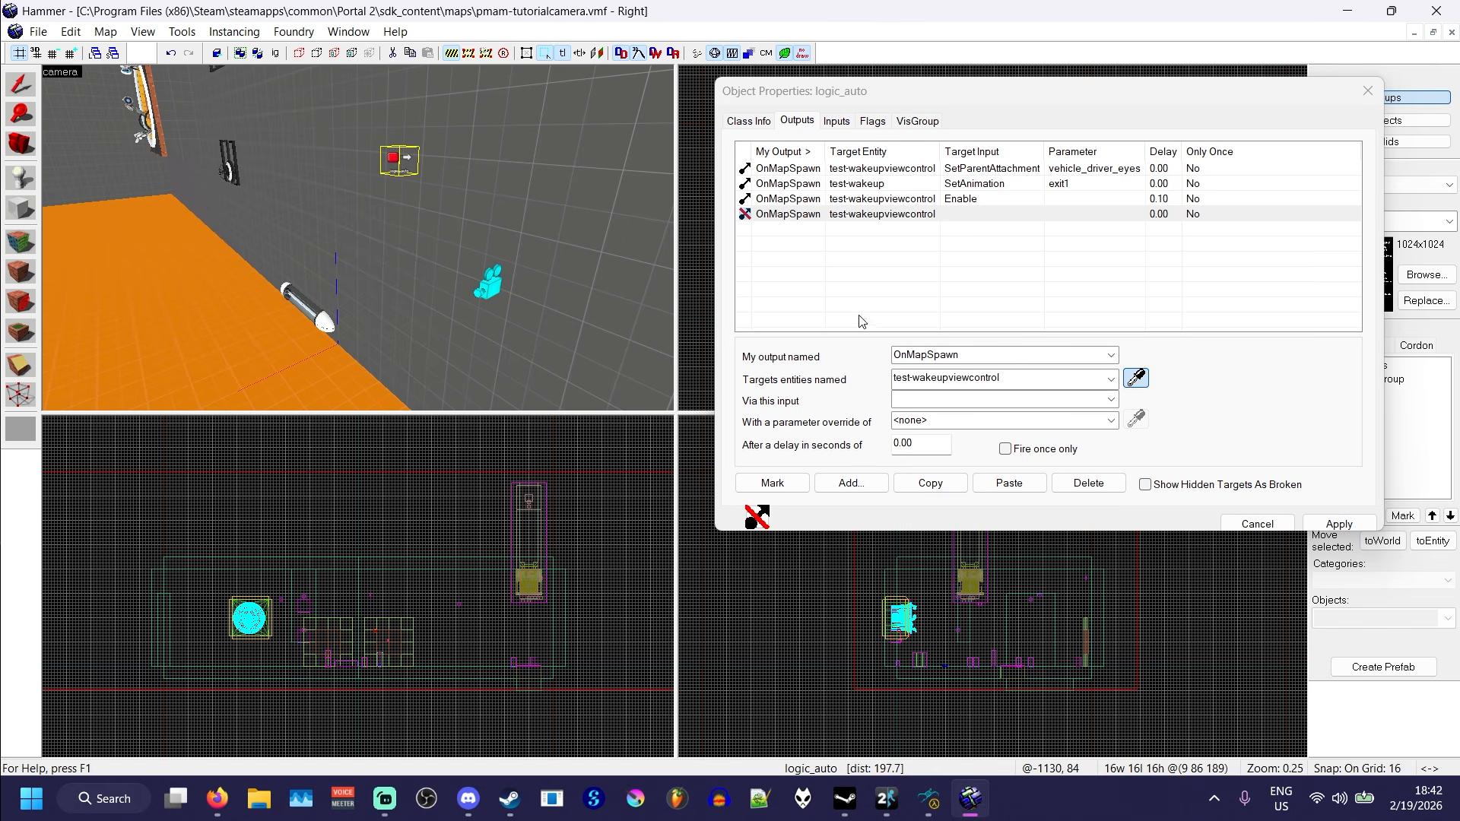
pyautogui.click(1112, 400)
pyautogui.click(917, 439)
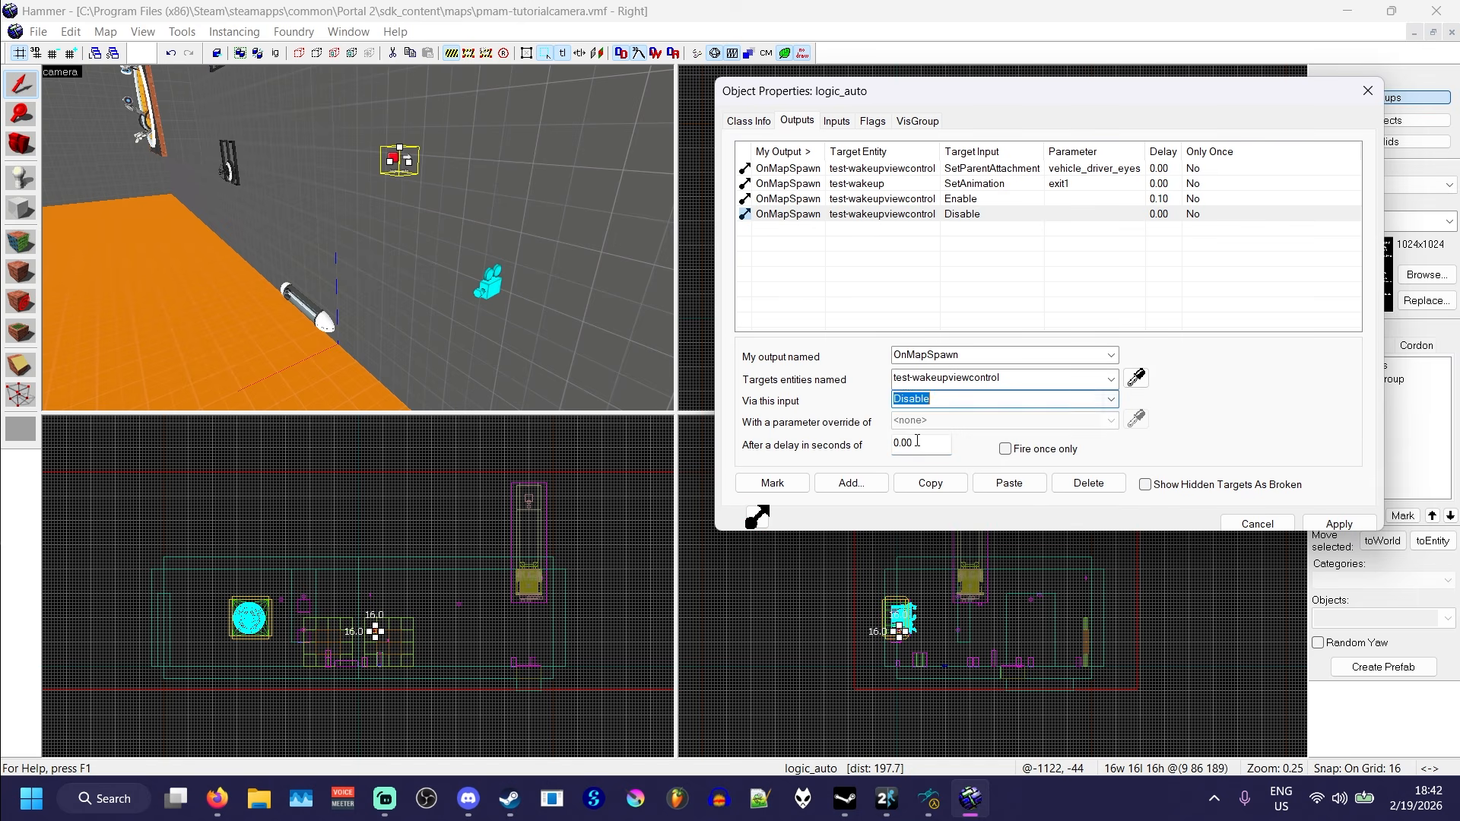
pyautogui.moveTo(922, 440); pyautogui.dragTo(867, 444)
pyautogui.write('6')
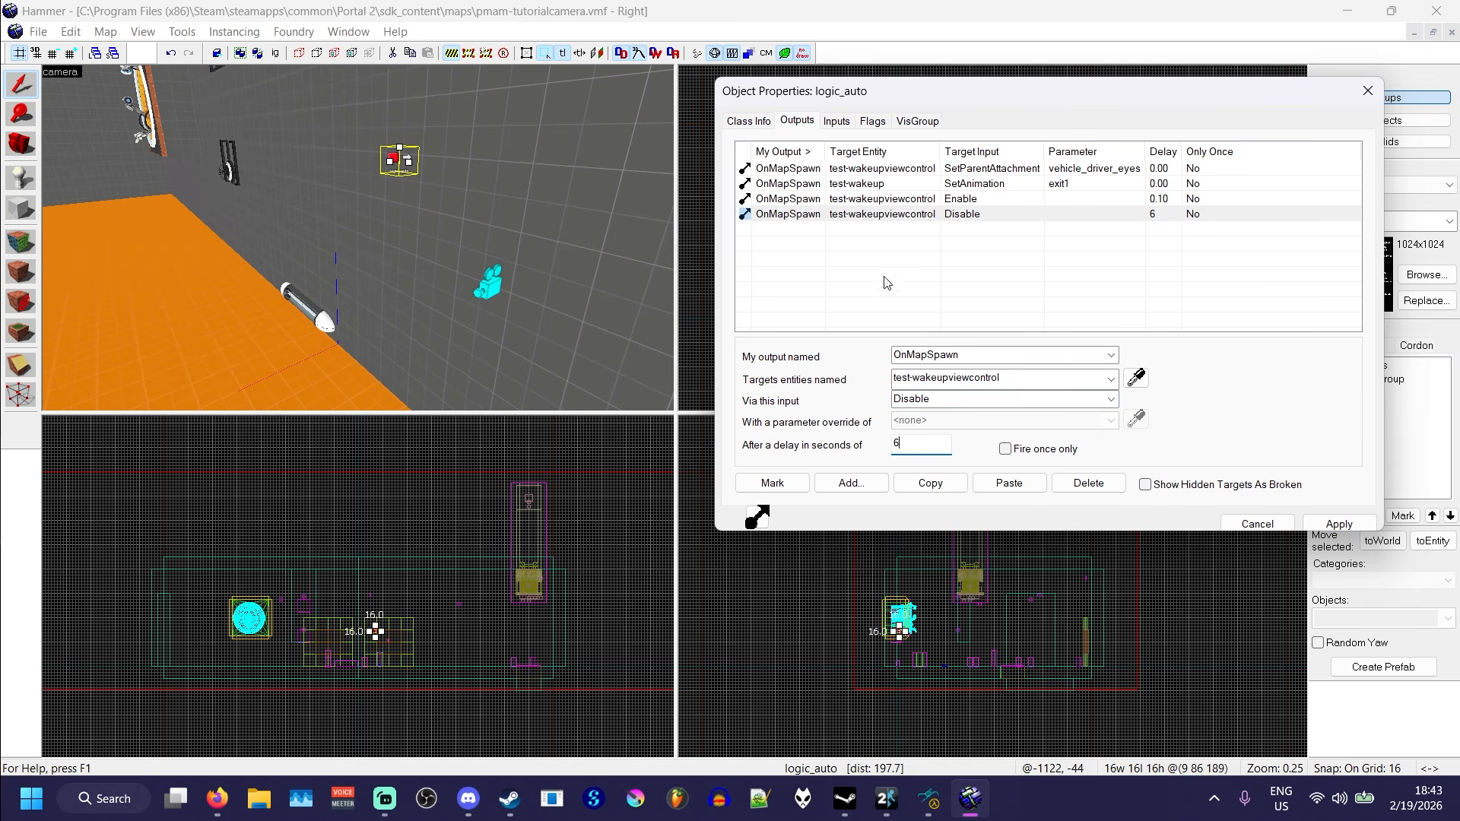
# - Duplicate the 6-second Disable output on test-wakeupviewcontrol and change the copy's input to TeleportToView
pyautogui.click(840, 216)
pyautogui.click(931, 483)
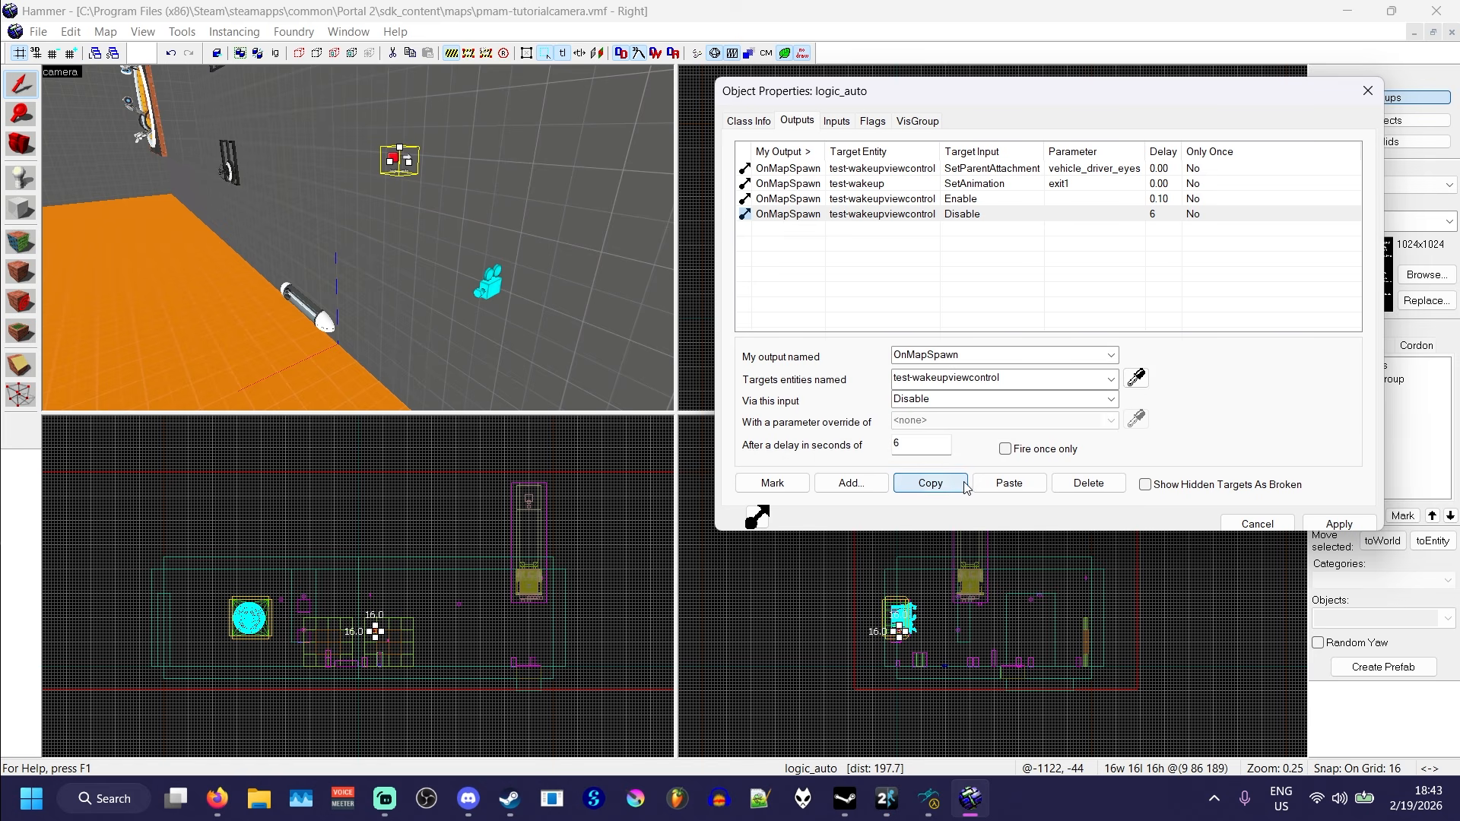
pyautogui.click(1007, 487)
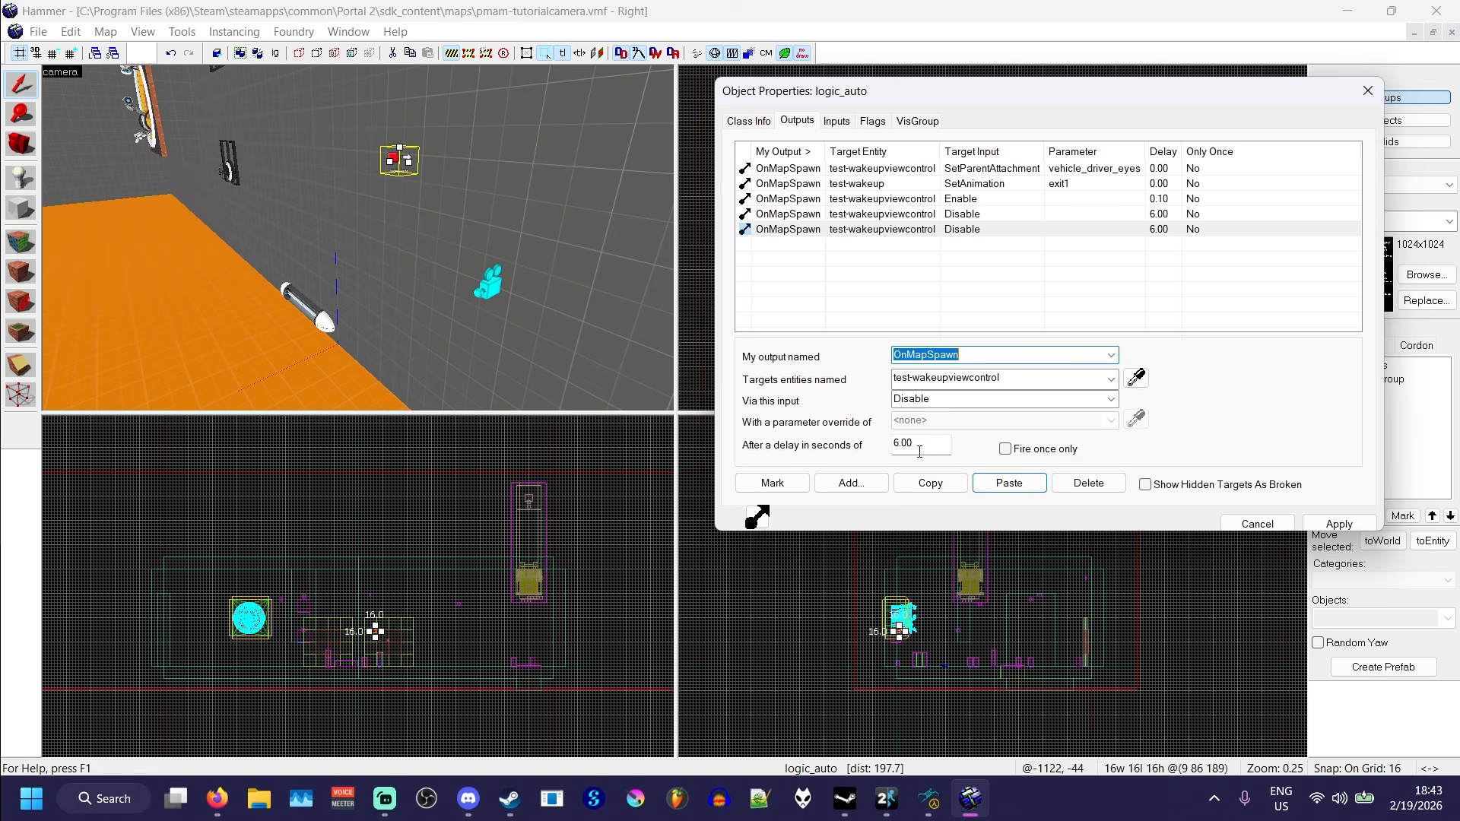
pyautogui.click(1111, 400)
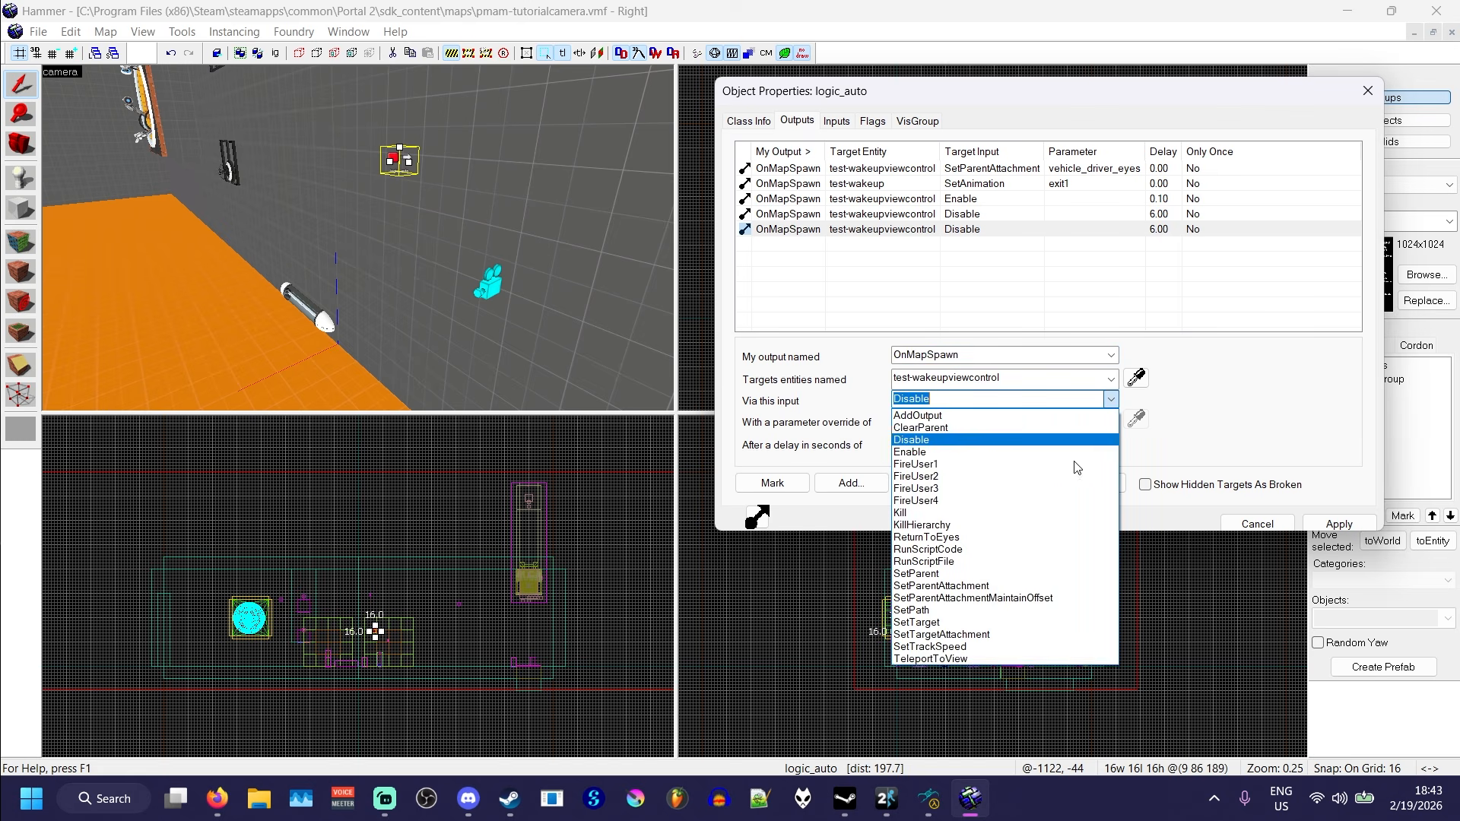
pyautogui.click(937, 659)
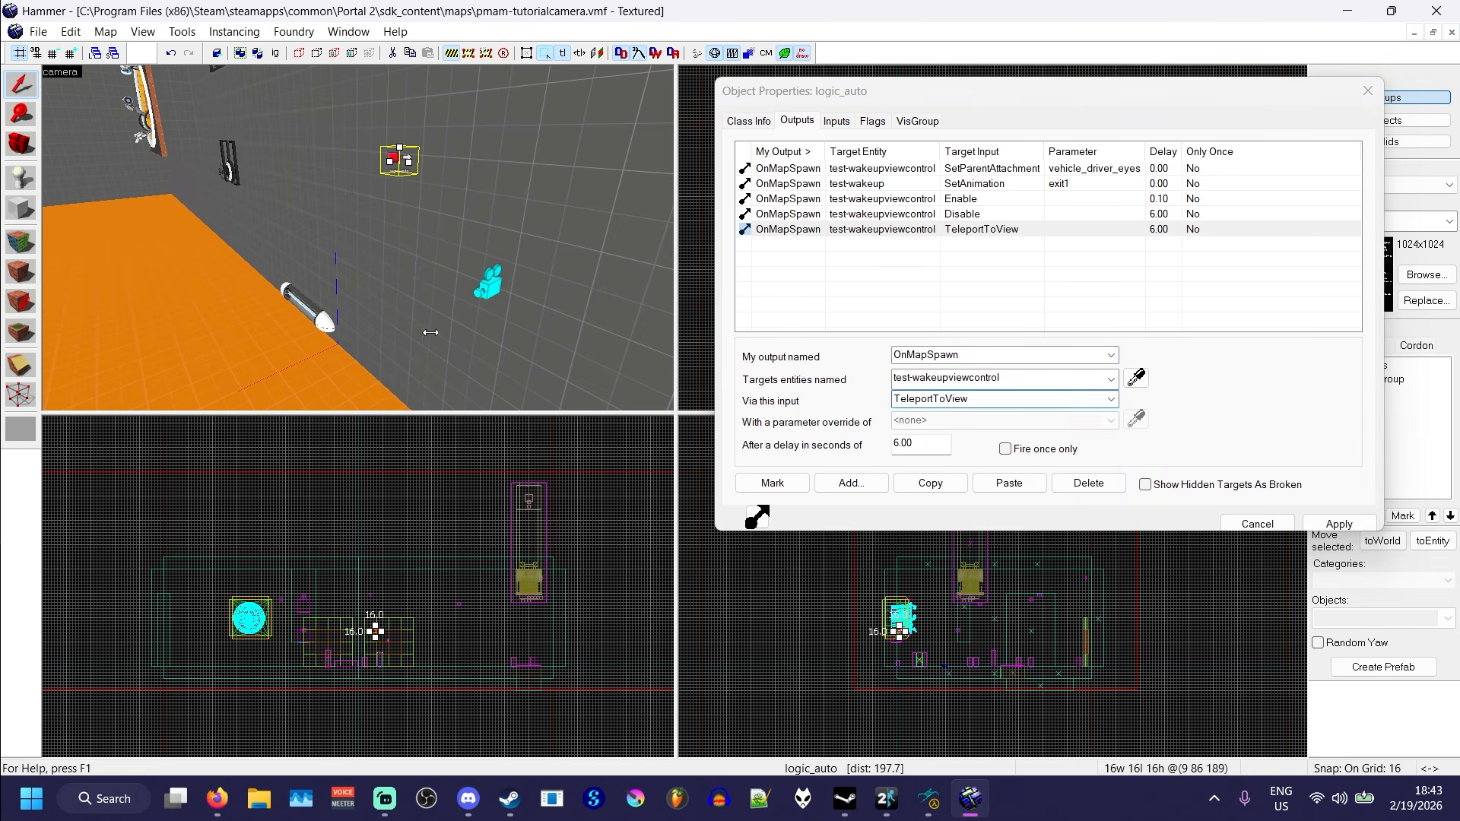
# - Apply the logic_auto output changes, close its properties and clear the selection
pyautogui.press('z')
pyautogui.press('w')
pyautogui.press('w')
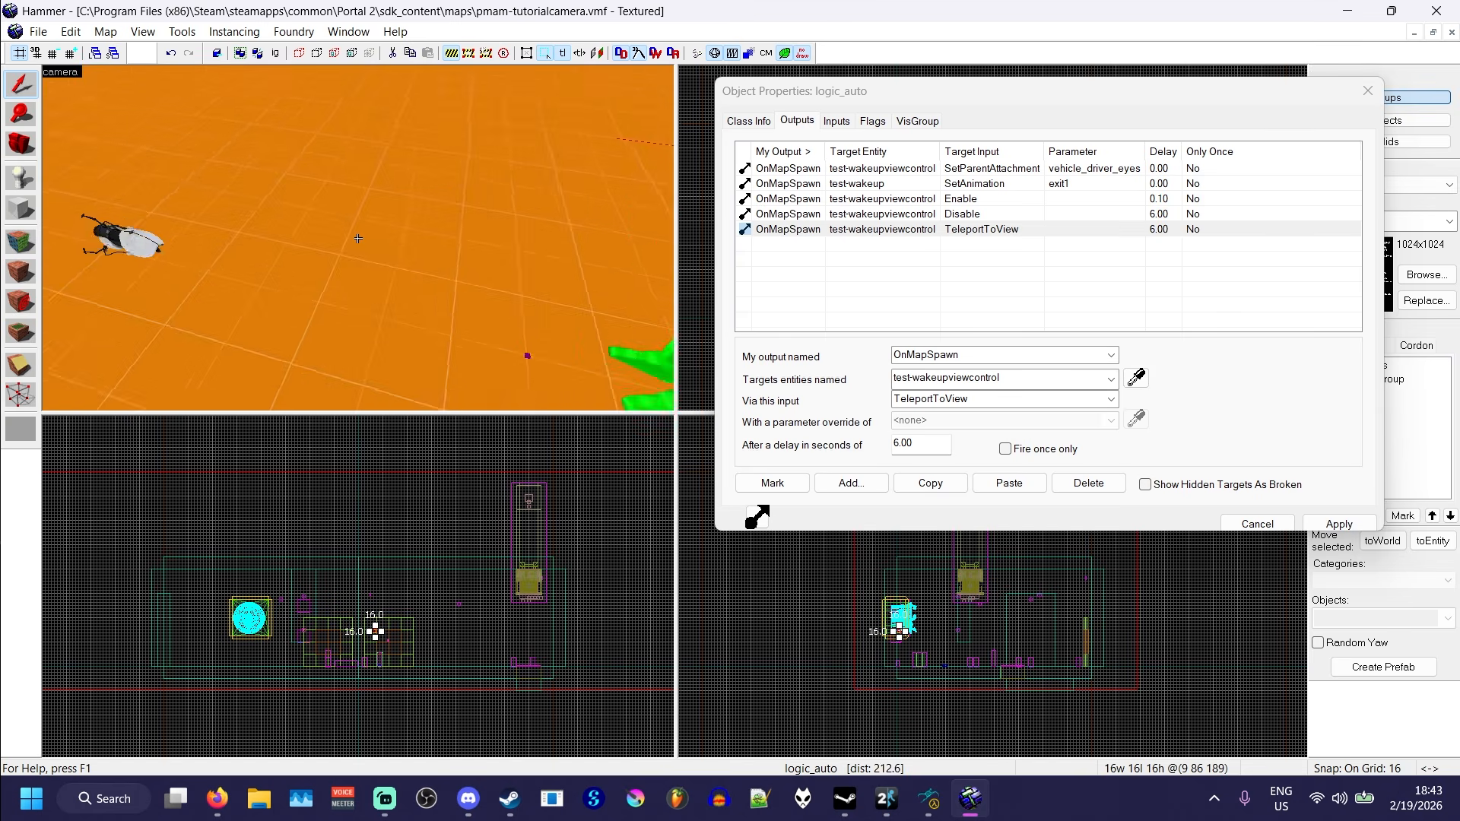
pyautogui.press('z')
pyautogui.click(1337, 524)
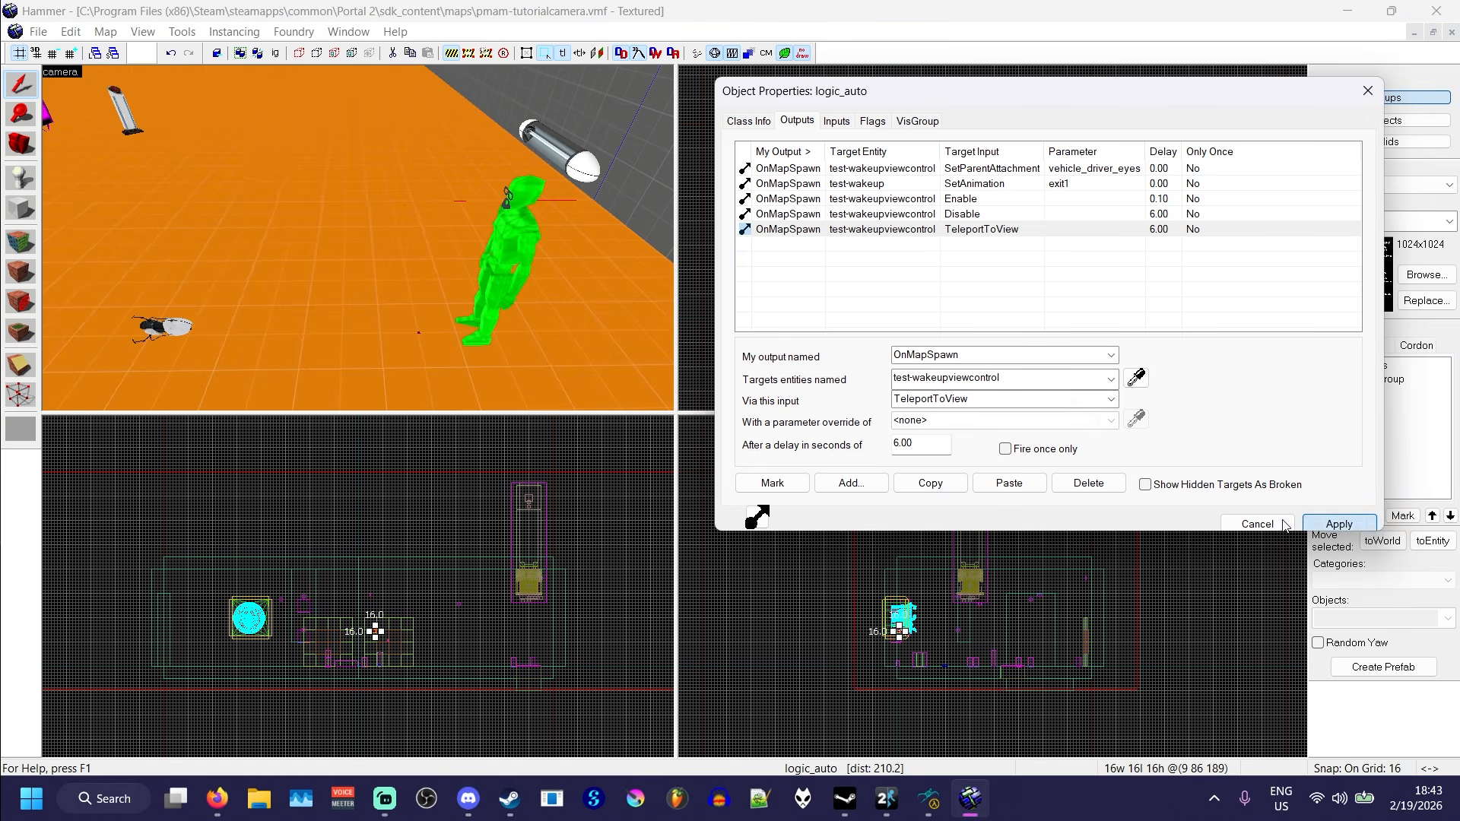
pyautogui.click(1262, 524)
pyautogui.click(787, 293)
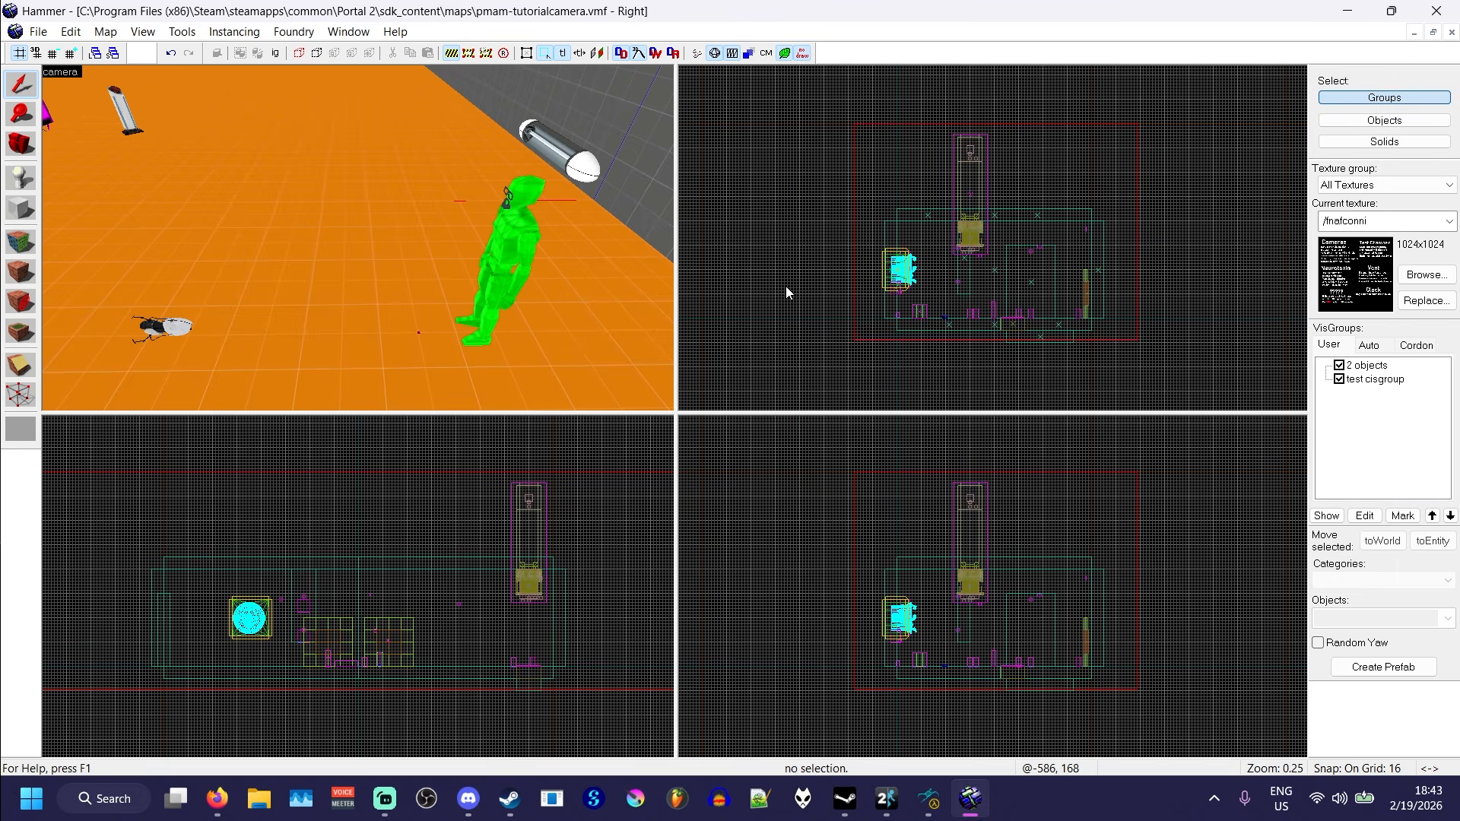
# - Compile the map and switch to Portal 2 to test the wake-up camera sequence
pyautogui.press('F9')
pyautogui.press('Return')
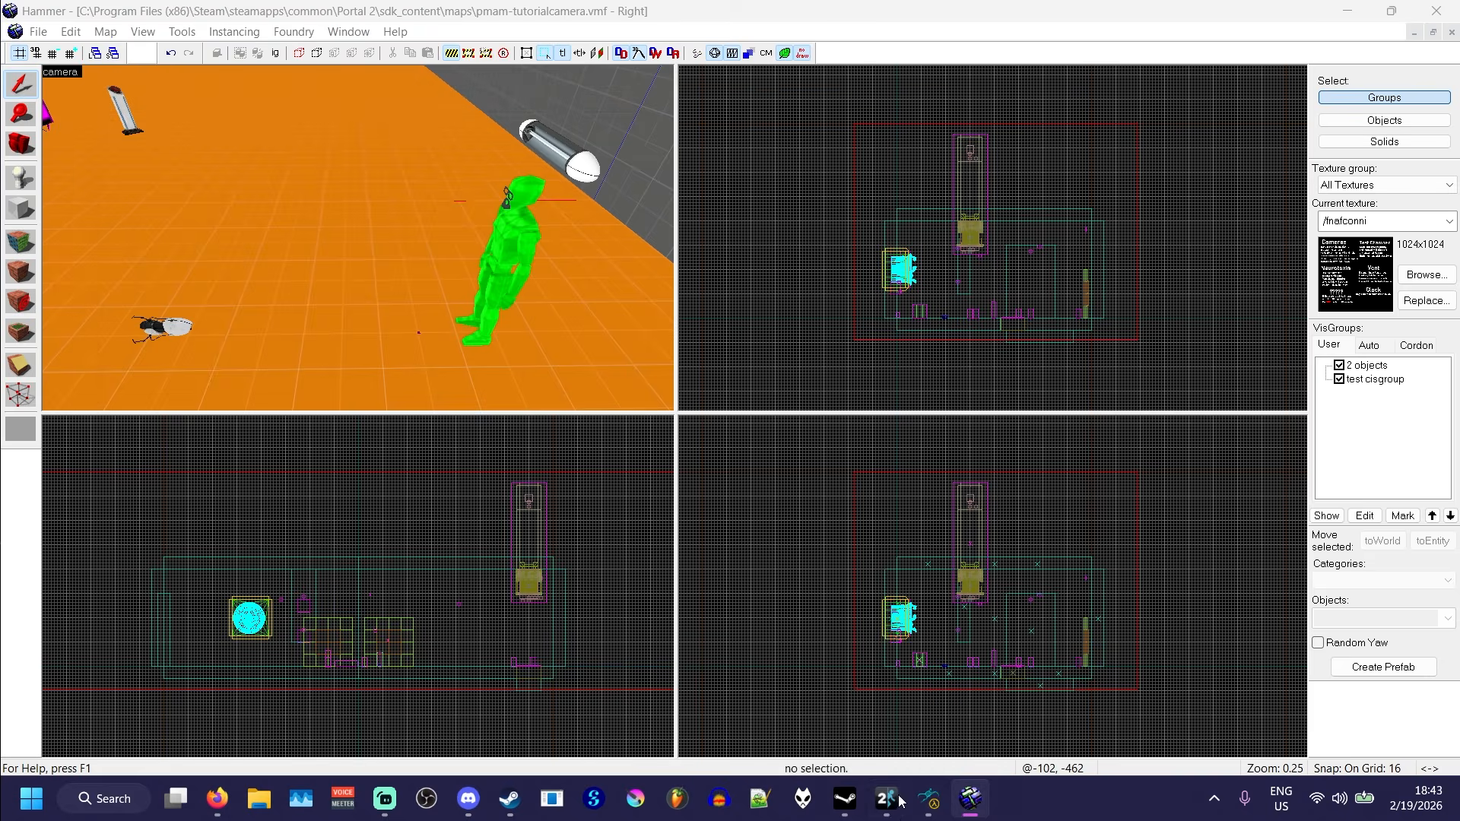
pyautogui.click(897, 800)
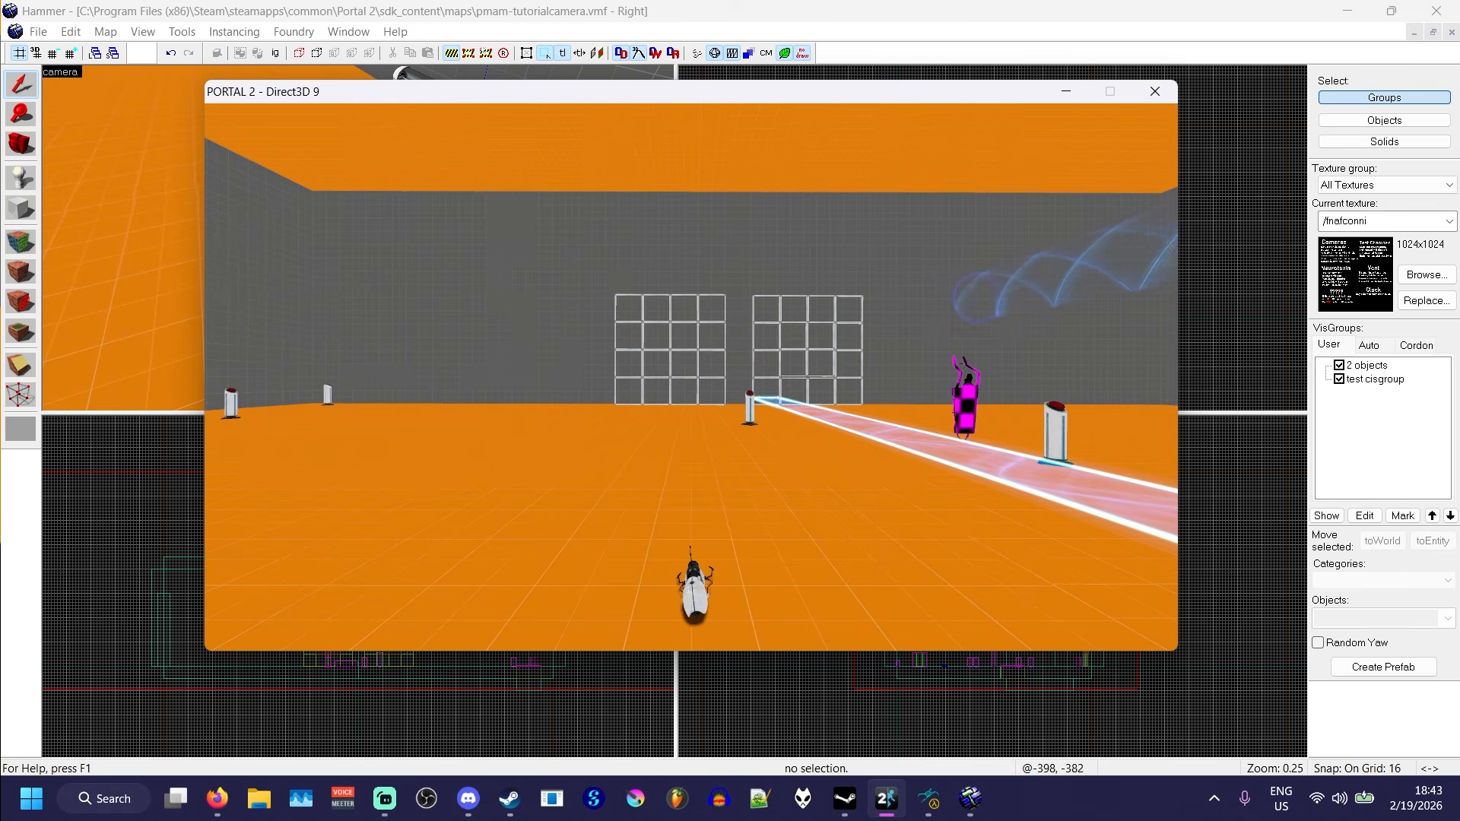
pyautogui.press('d')
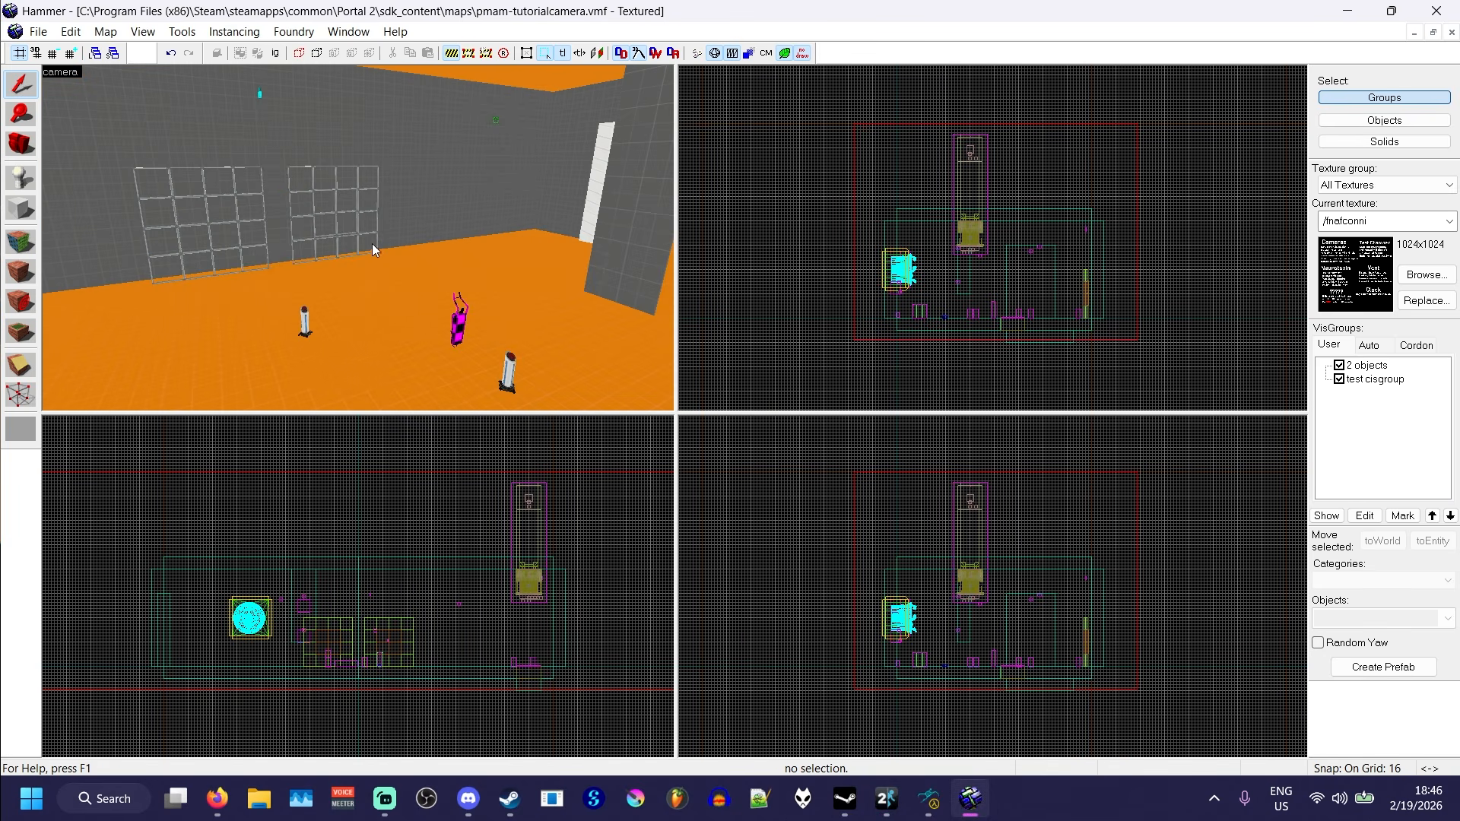
# - Find the test-vehicle prop_vehicle_choreo_generic on the floor beside the button and delete it
pyautogui.press('z')
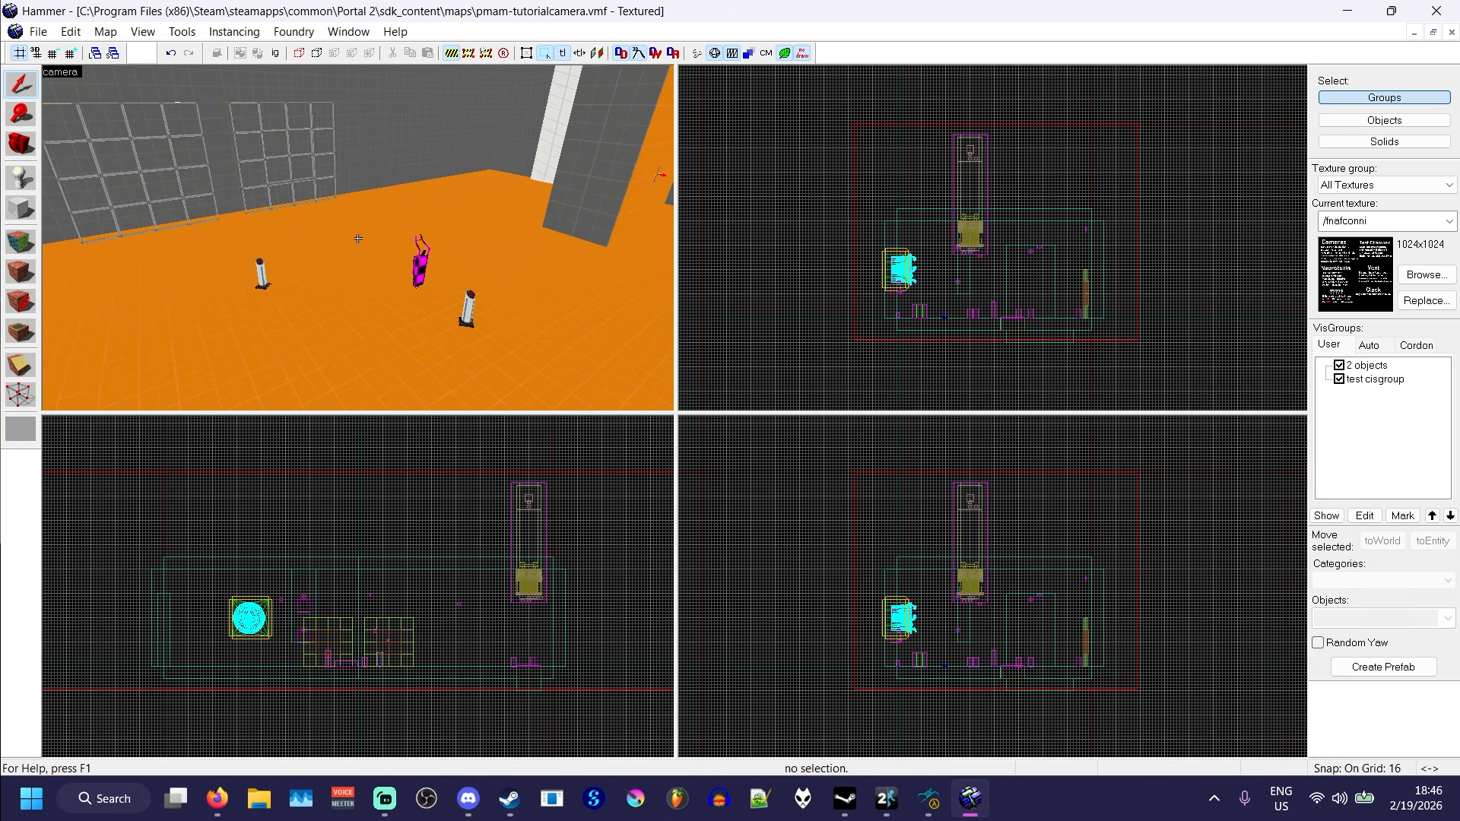
pyautogui.press('w')
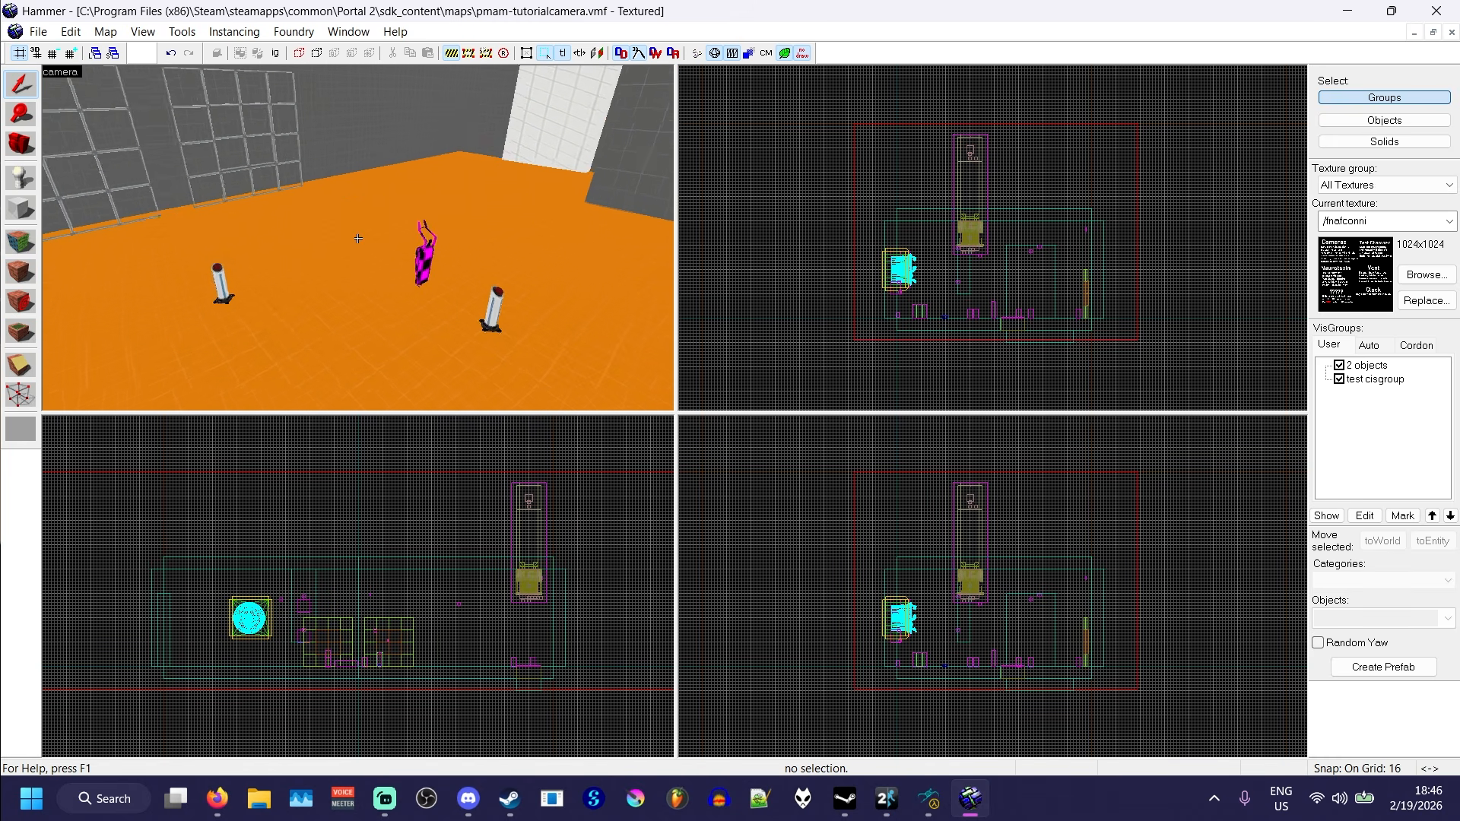
pyautogui.press('a')
pyautogui.press('w')
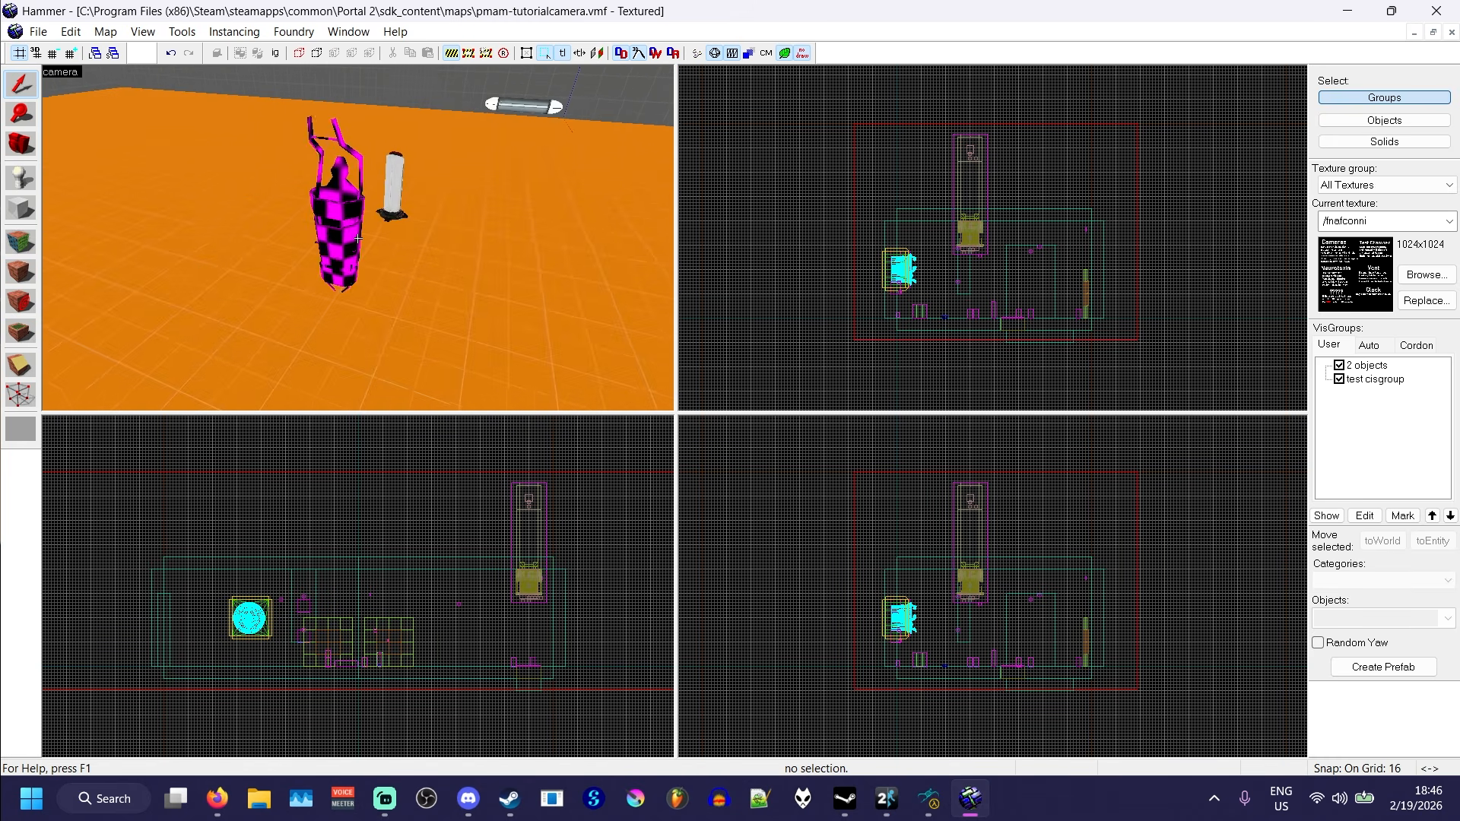
pyautogui.press('s')
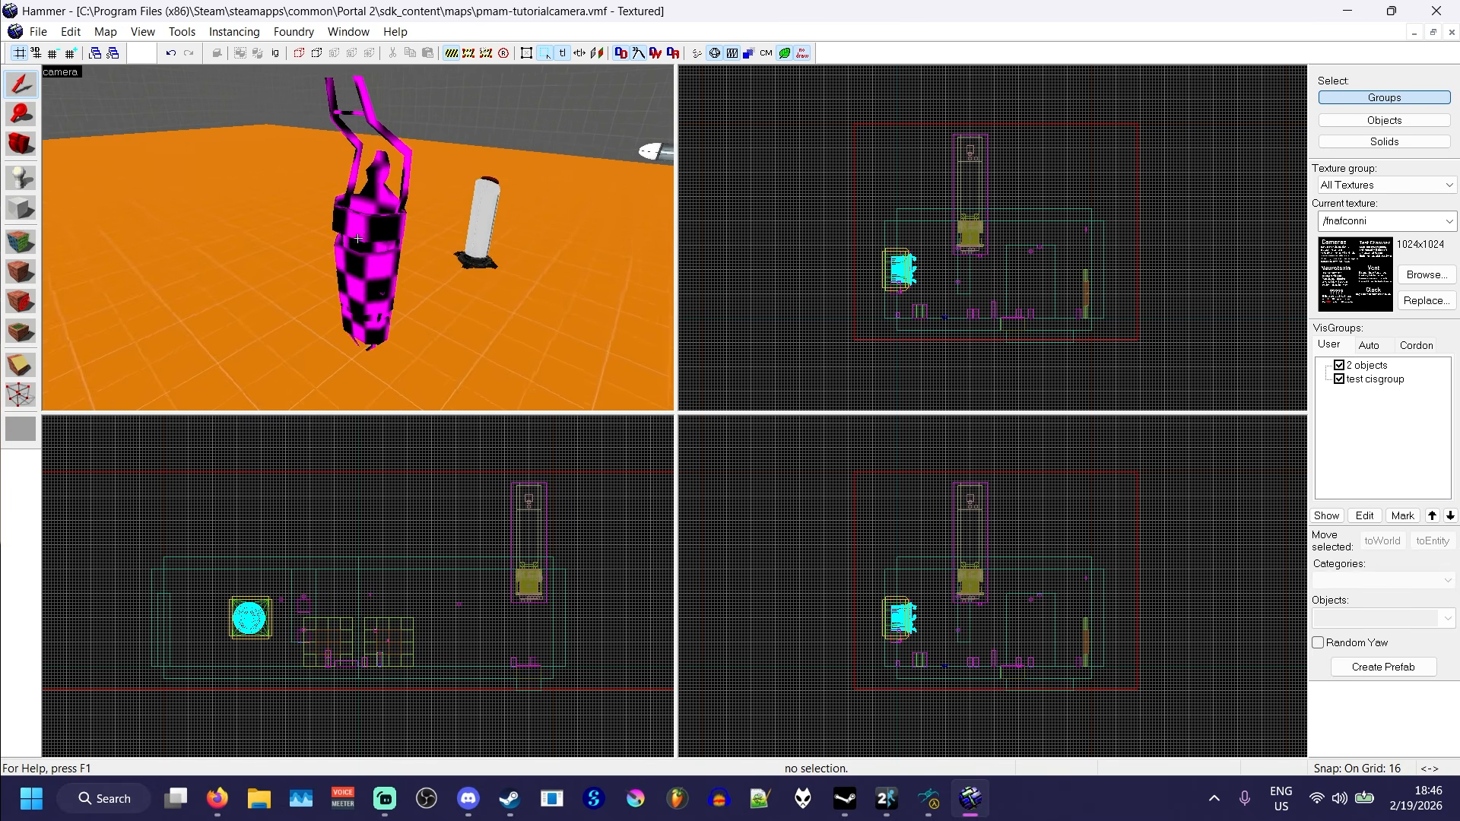
pyautogui.press('z')
pyautogui.click(386, 247)
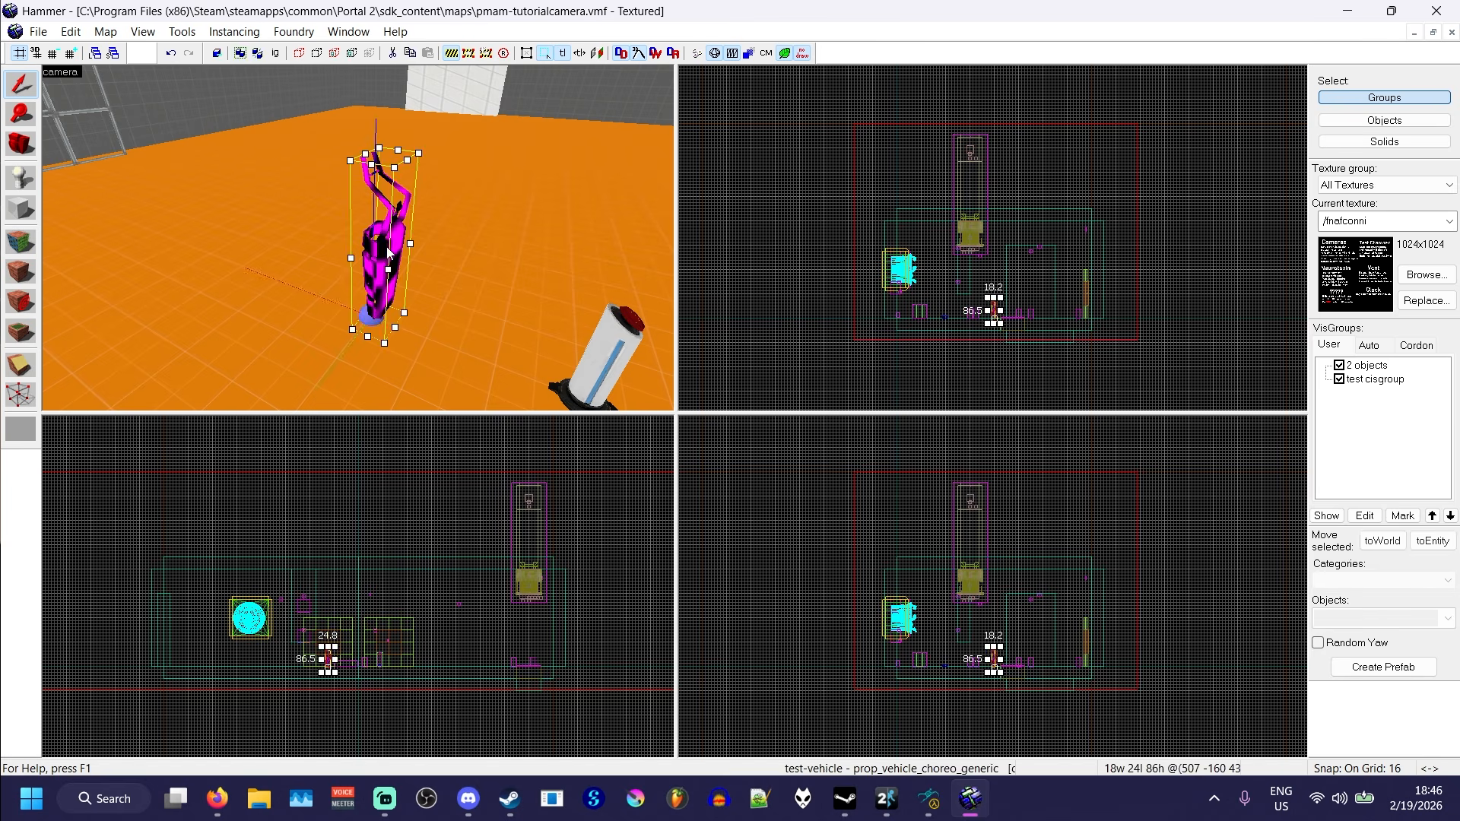
pyautogui.press('Delete')
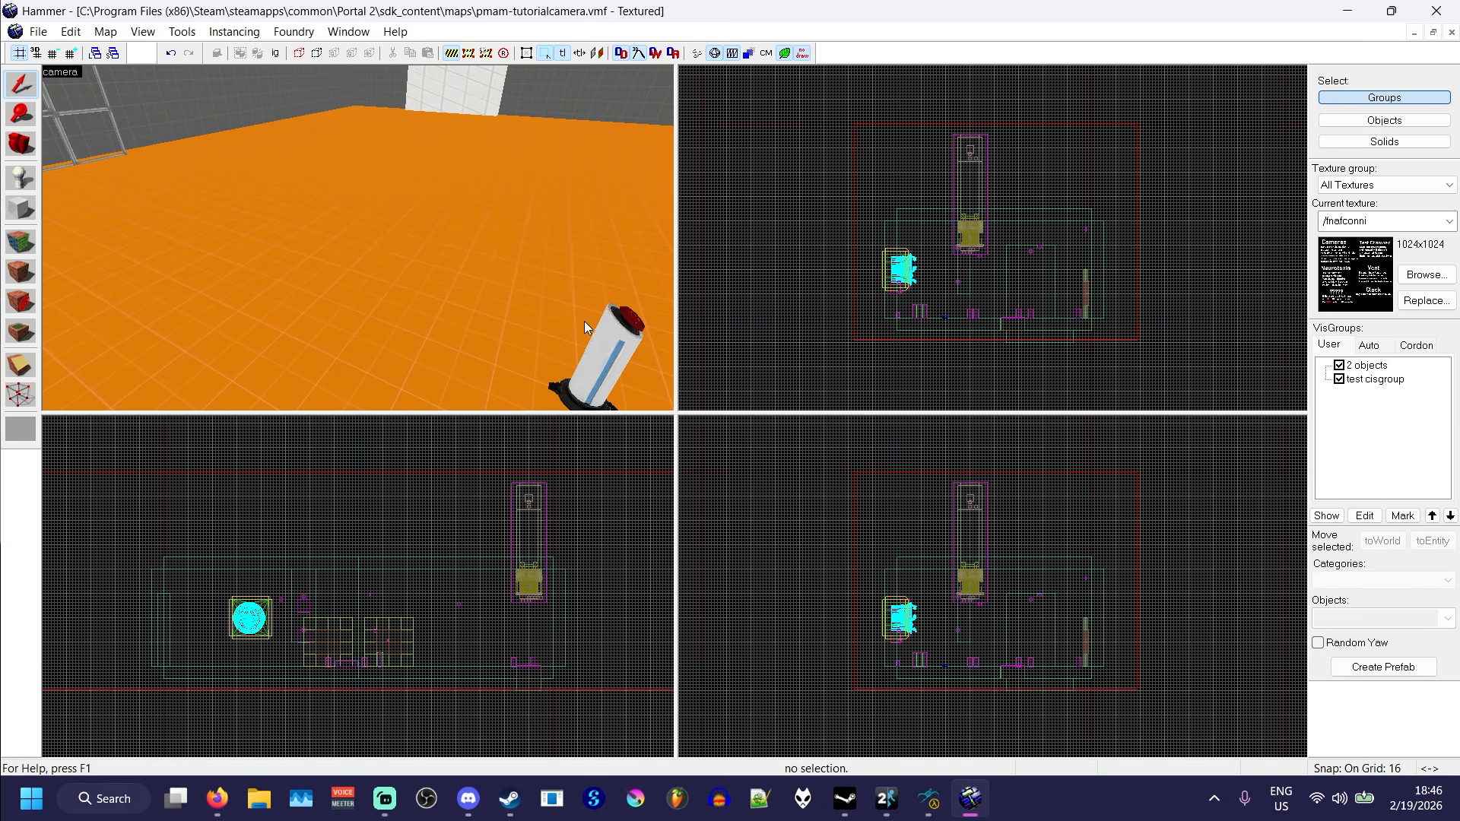
# - Delete the ExitVehicle and EnterVehicleImmediate outputs targeting test-vehicle from the nearby prop_button, and close its properties
pyautogui.doubleClick(619, 326)
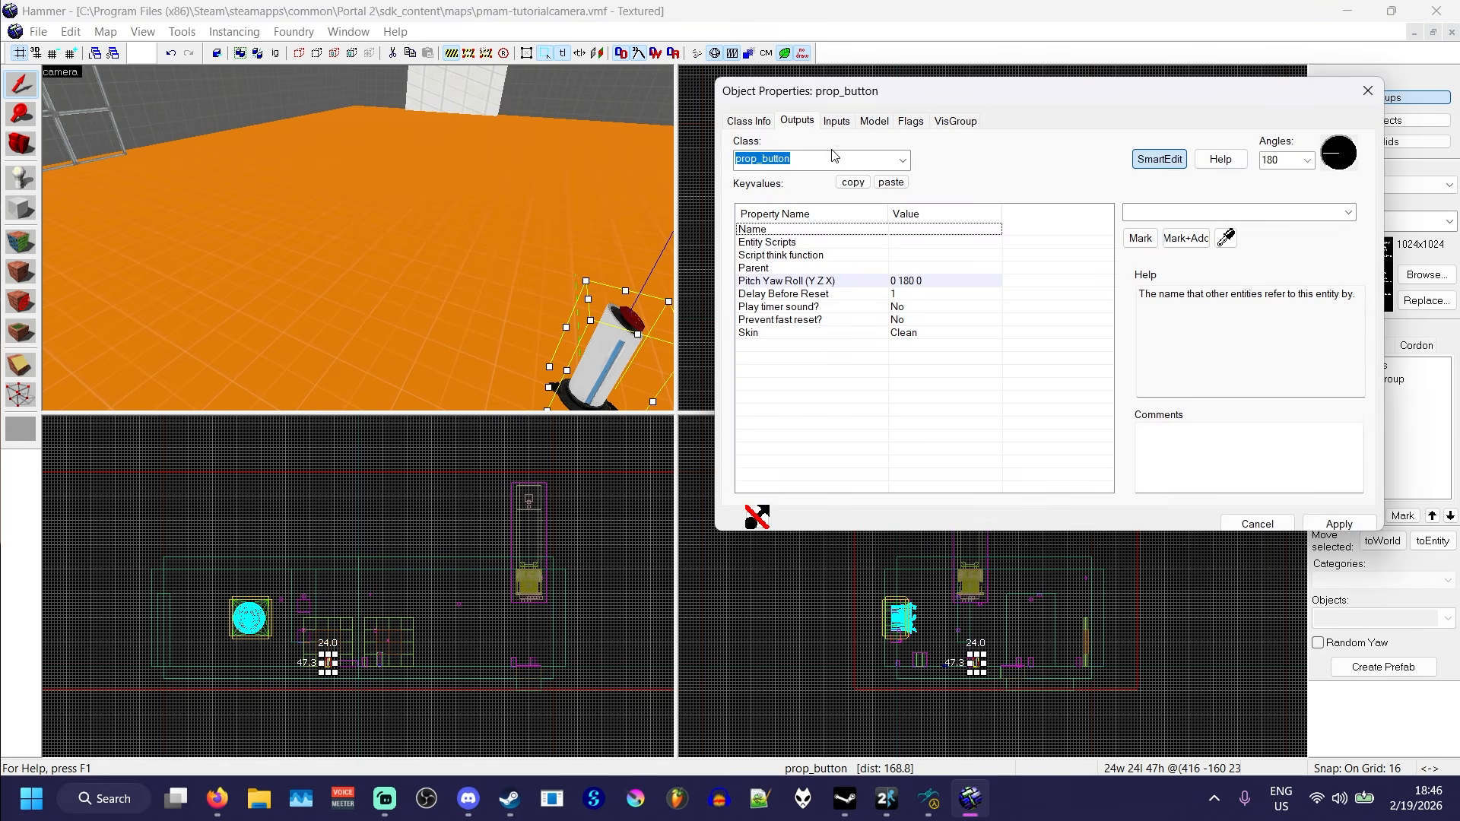
pyautogui.click(1082, 487)
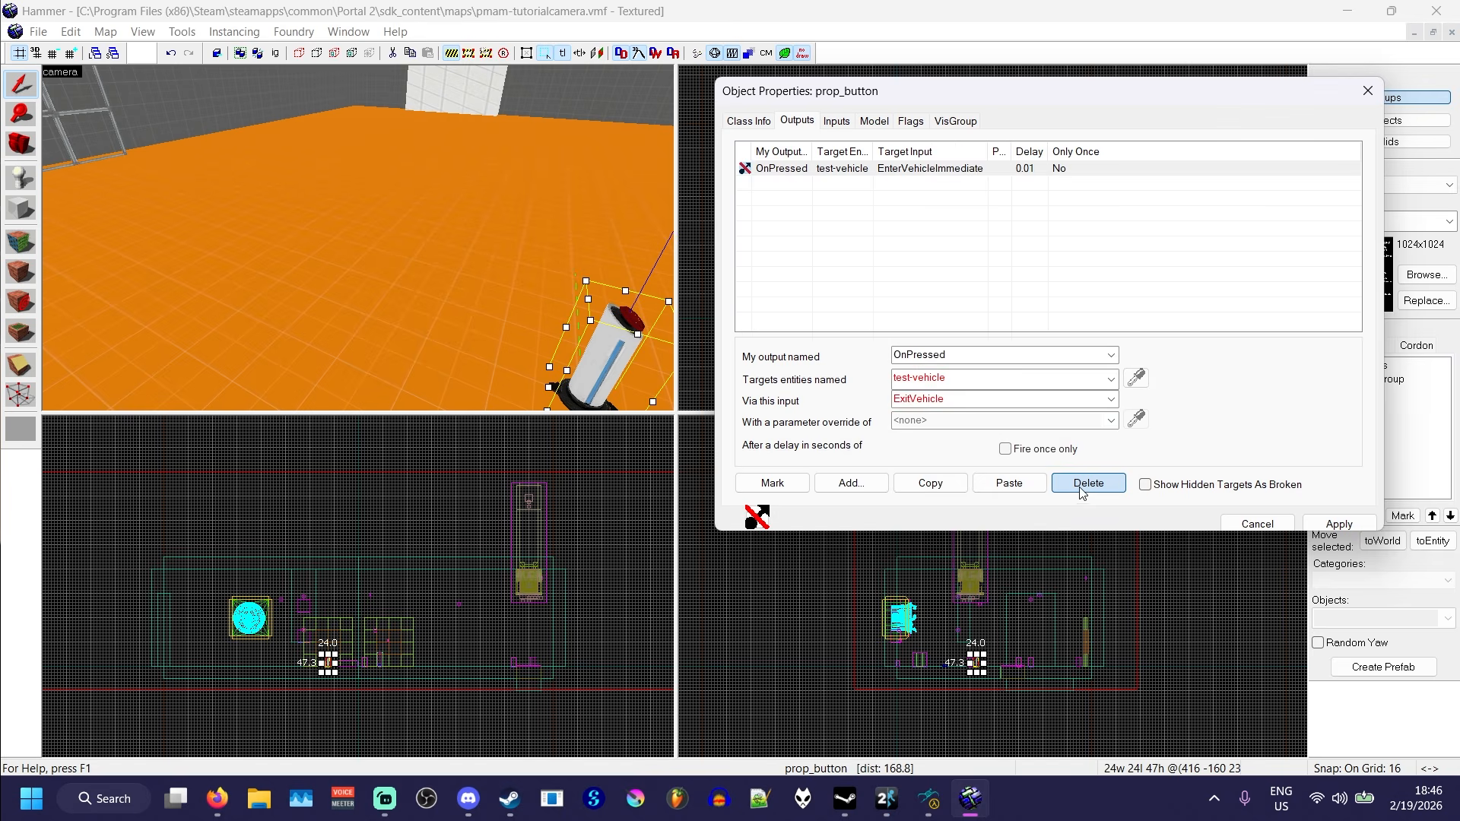
pyautogui.click(1082, 486)
pyautogui.click(1367, 91)
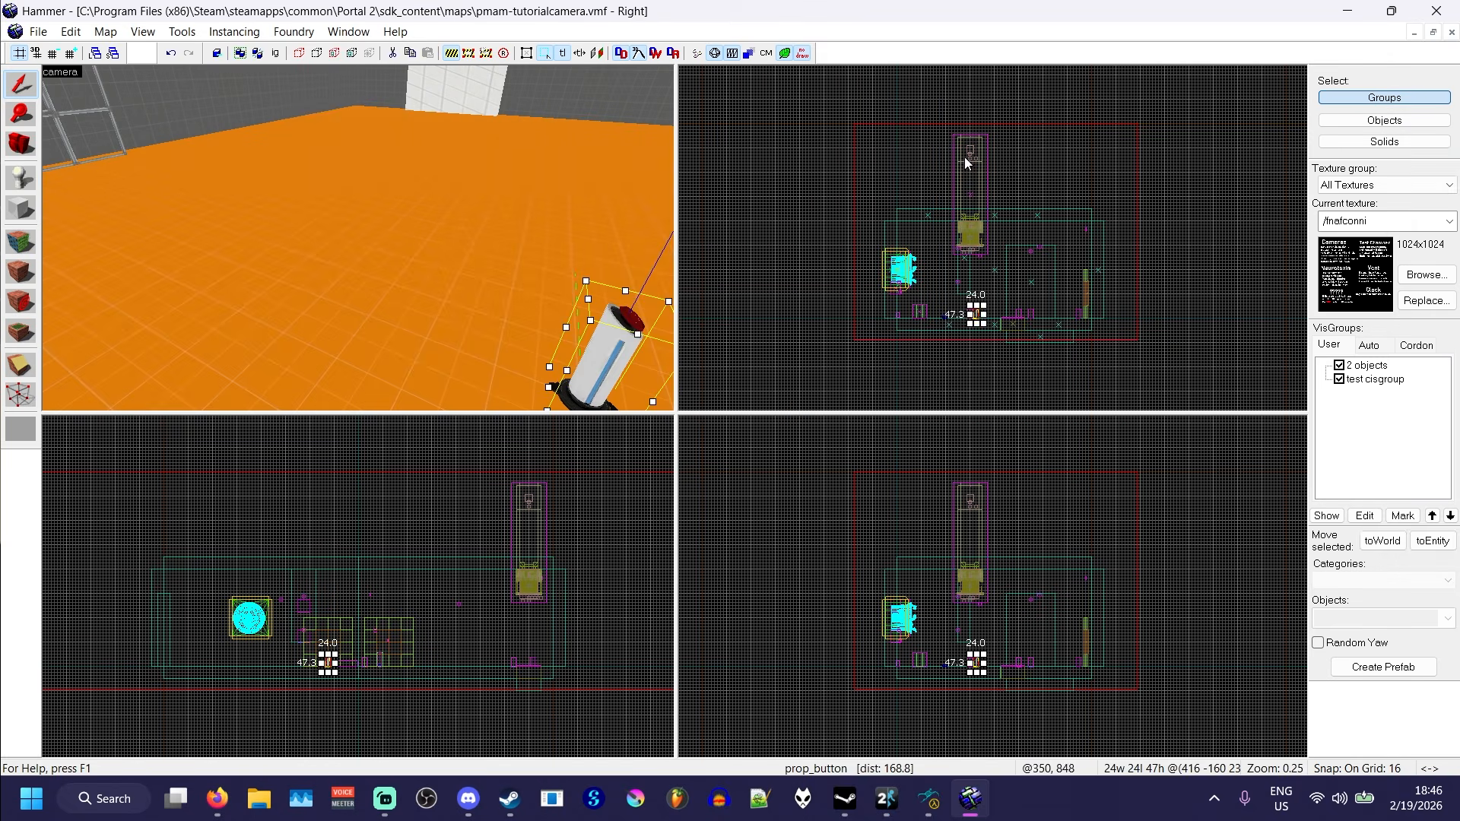
pyautogui.press('Escape')
# - Place a new prop_vehicle_choreo_generic entity on the orange floor near the button and select it
pyautogui.click(21, 177)
pyautogui.click(1363, 617)
pyautogui.write('ve')
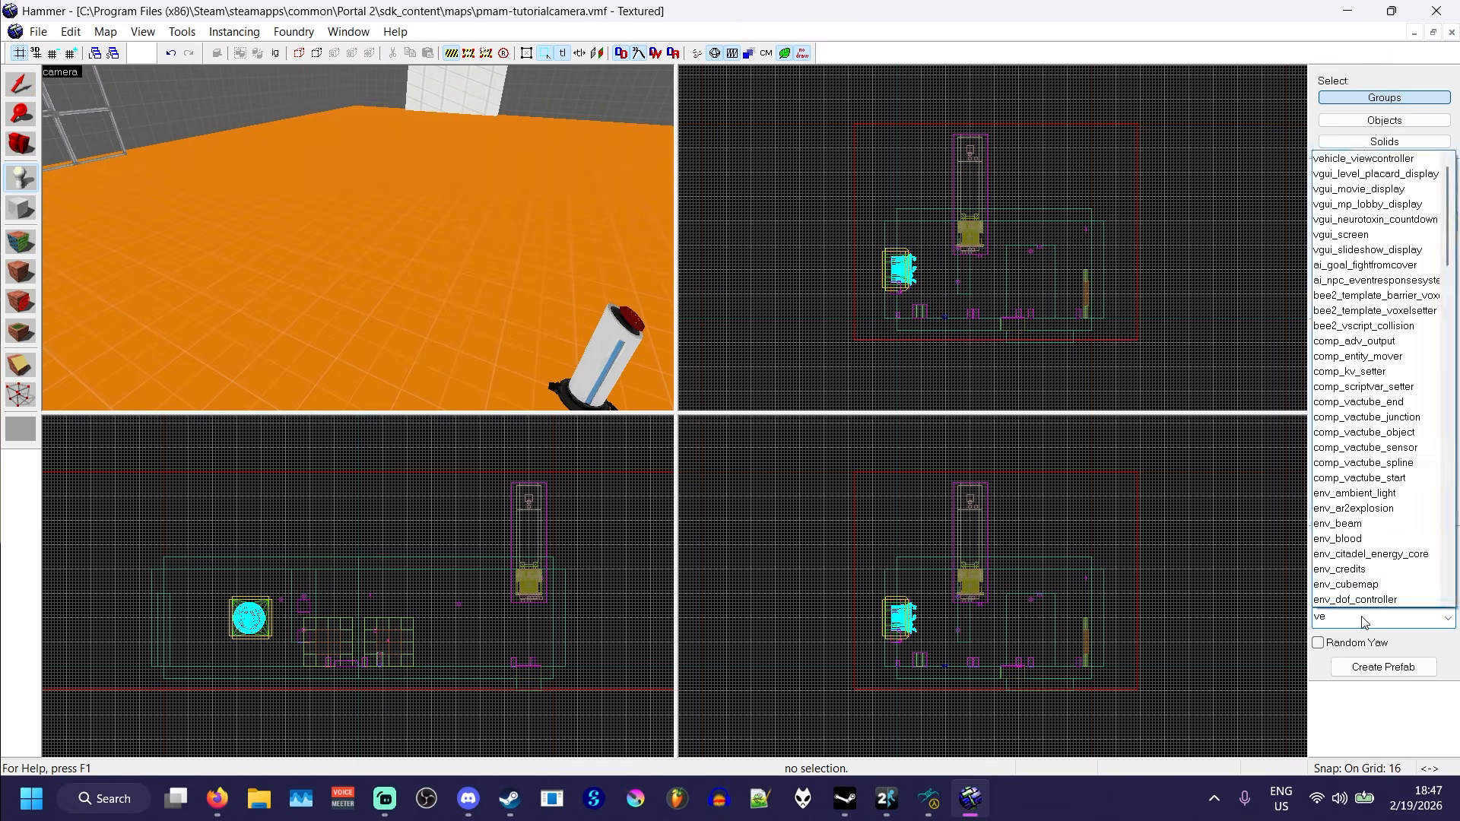
pyautogui.write('hic')
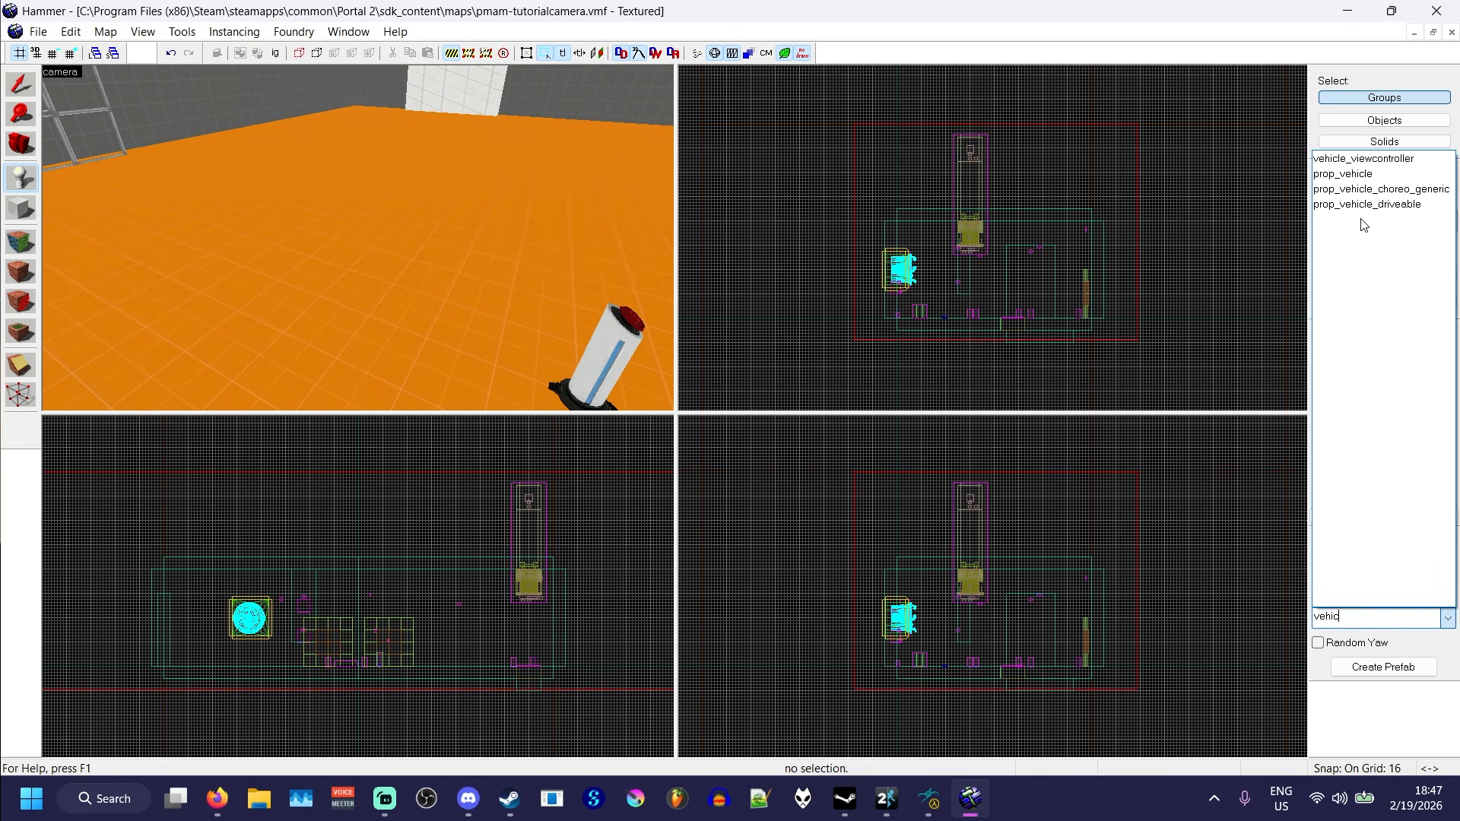
pyautogui.click(1368, 189)
pyautogui.click(346, 325)
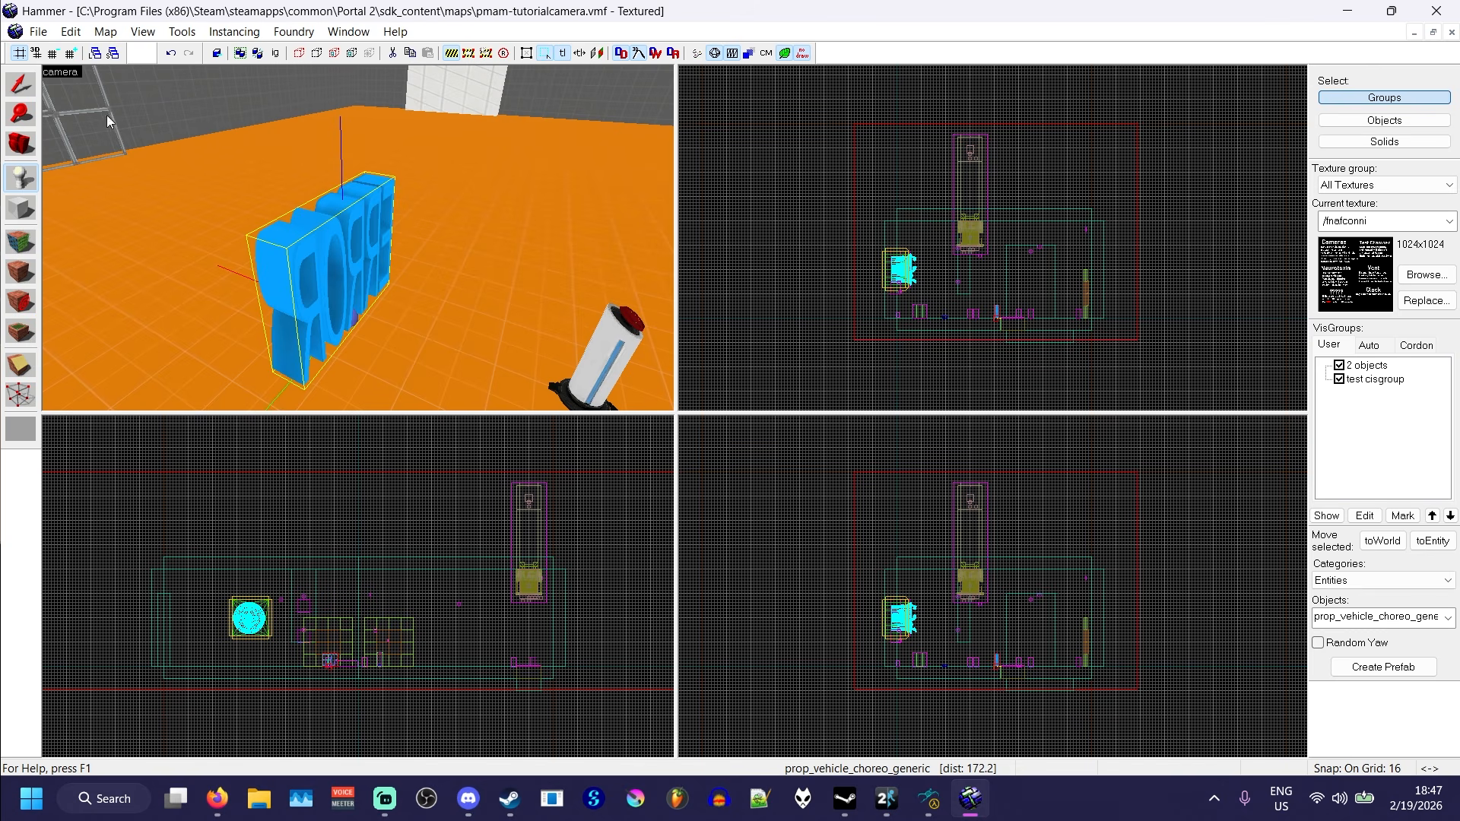
pyautogui.hotkey('shift', 's')
pyautogui.press('a')
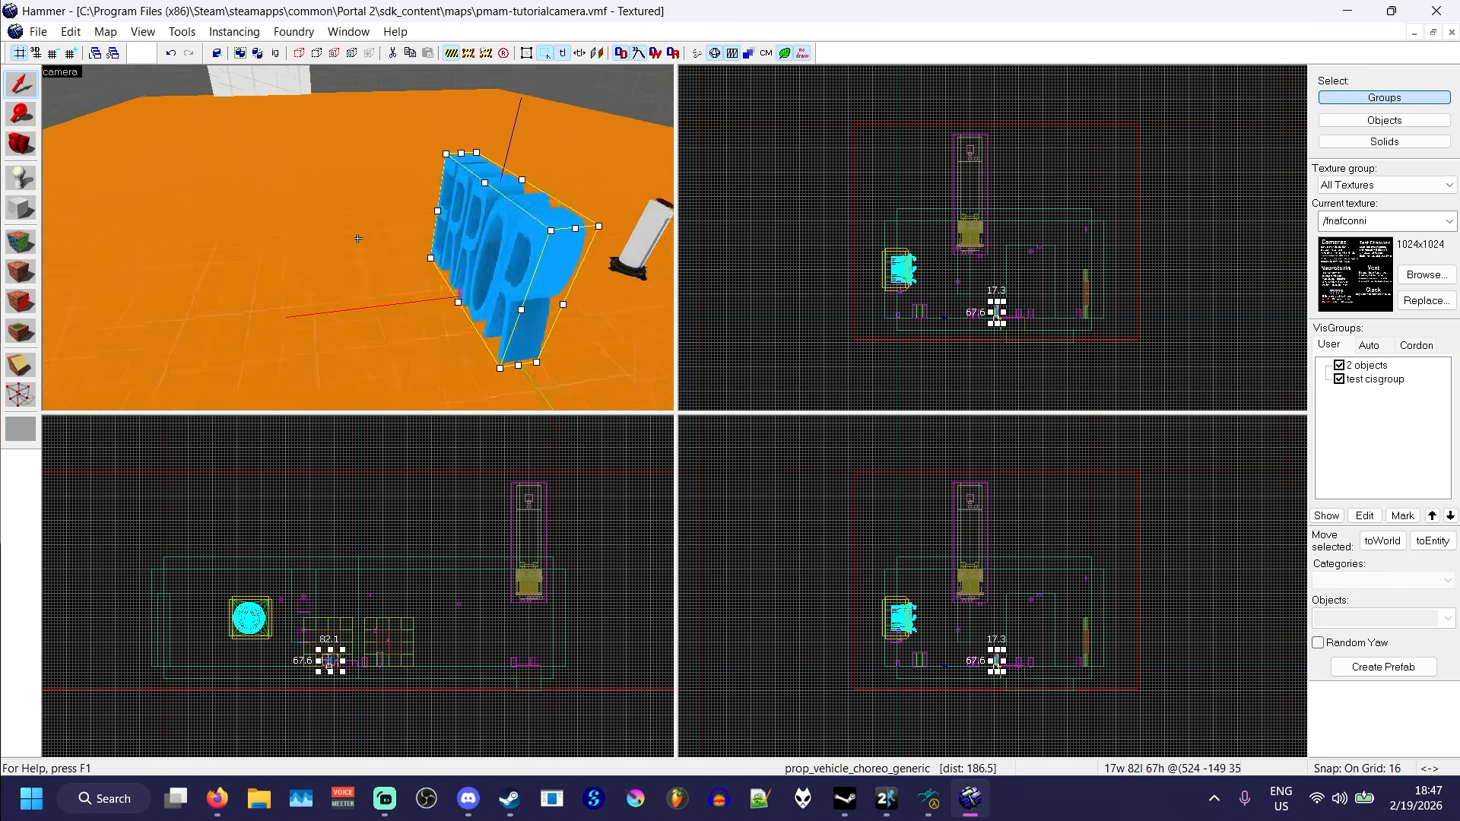
pyautogui.press('w')
pyautogui.press('z')
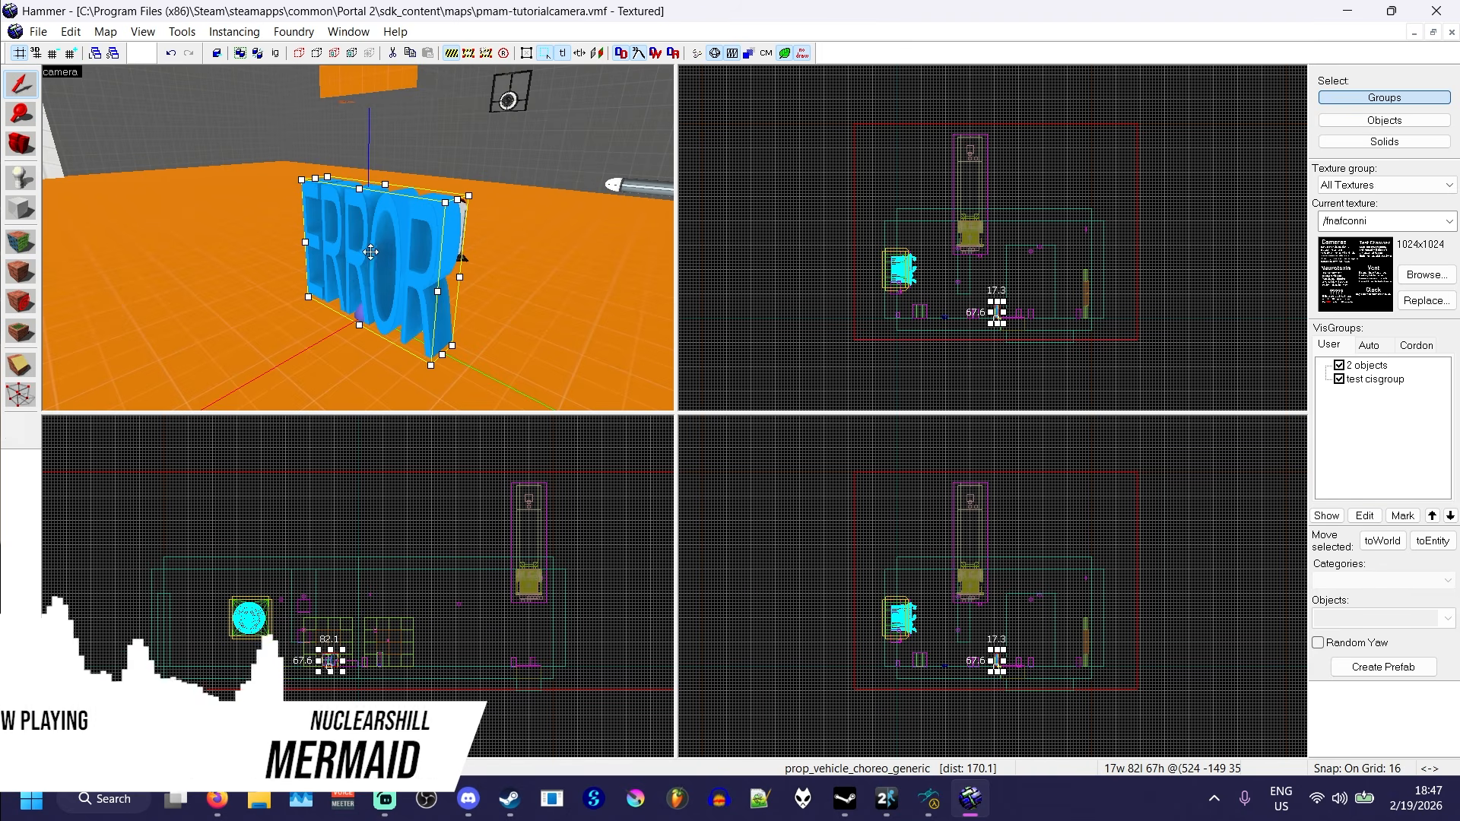
# - Open the new vehicle entity's properties and review its keyvalues, including the vehicle script file and the world model
pyautogui.press('z')
pyautogui.press('d')
pyautogui.press('a')
pyautogui.press('z')
pyautogui.doubleClick(358, 238)
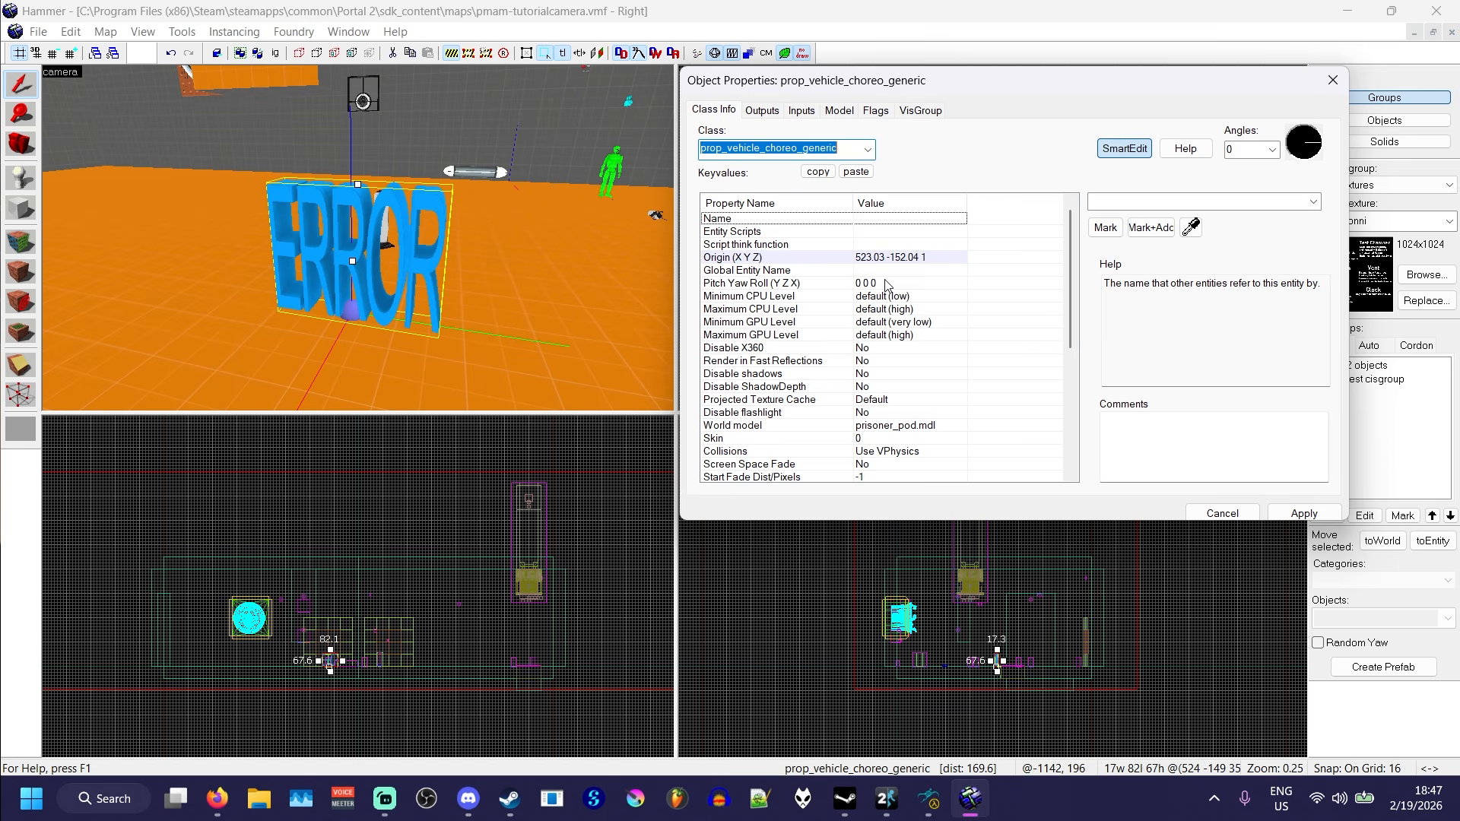
pyautogui.scroll(-6, 886, 284)
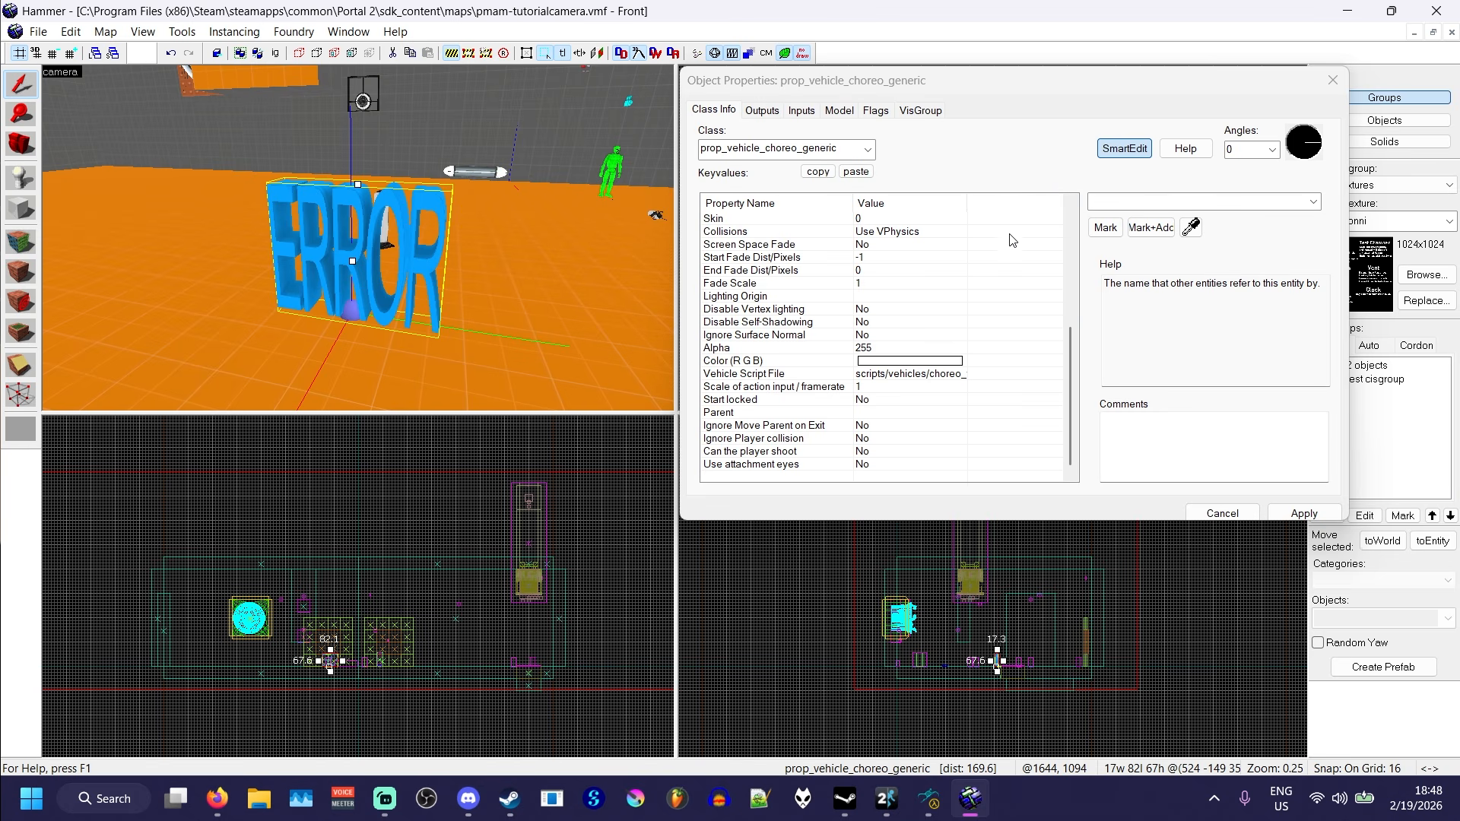
pyautogui.click(797, 88)
pyautogui.moveTo(795, 83); pyautogui.dragTo(795, 85)
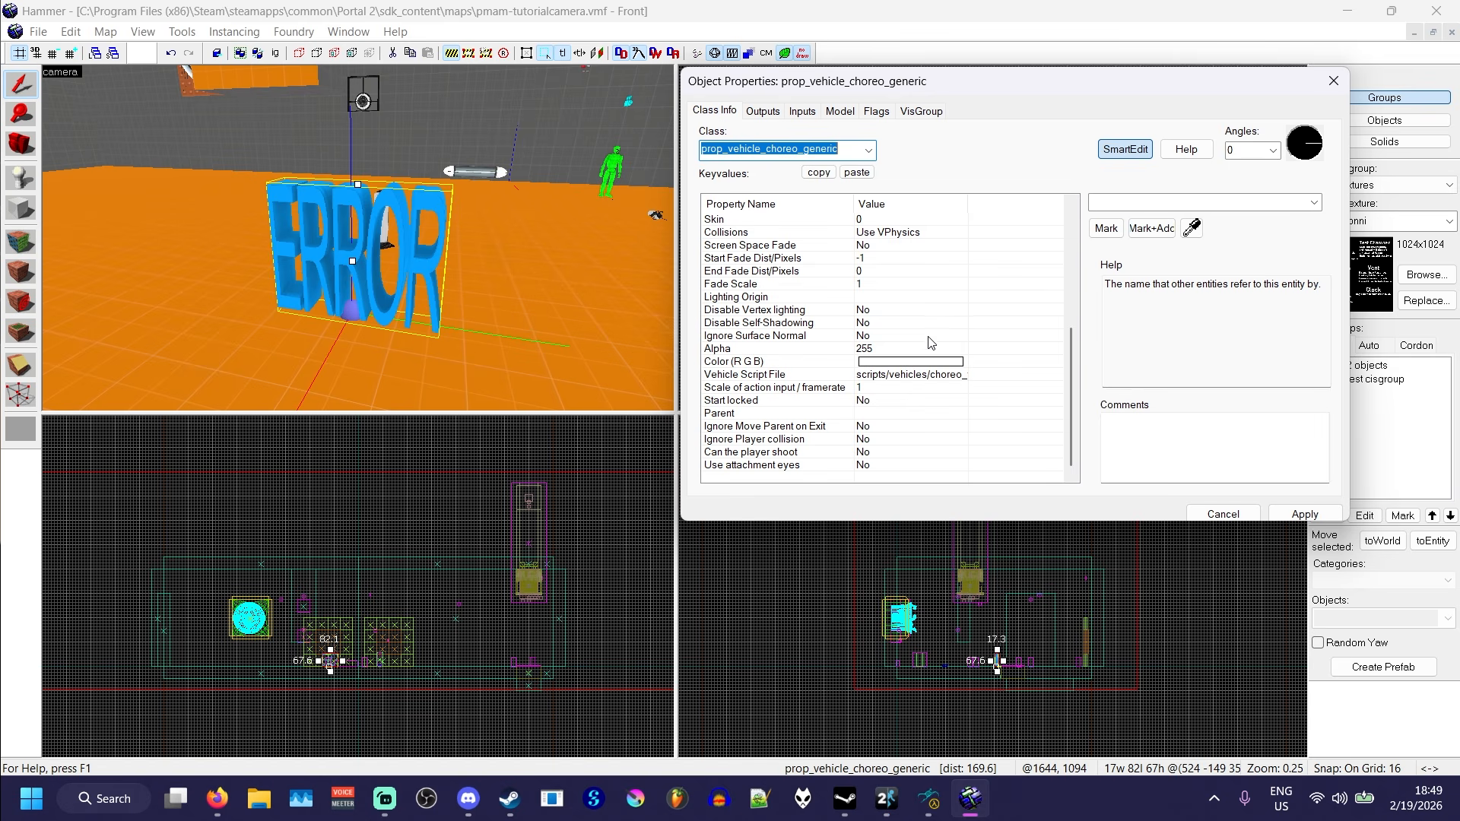
pyautogui.scroll(3, 931, 319)
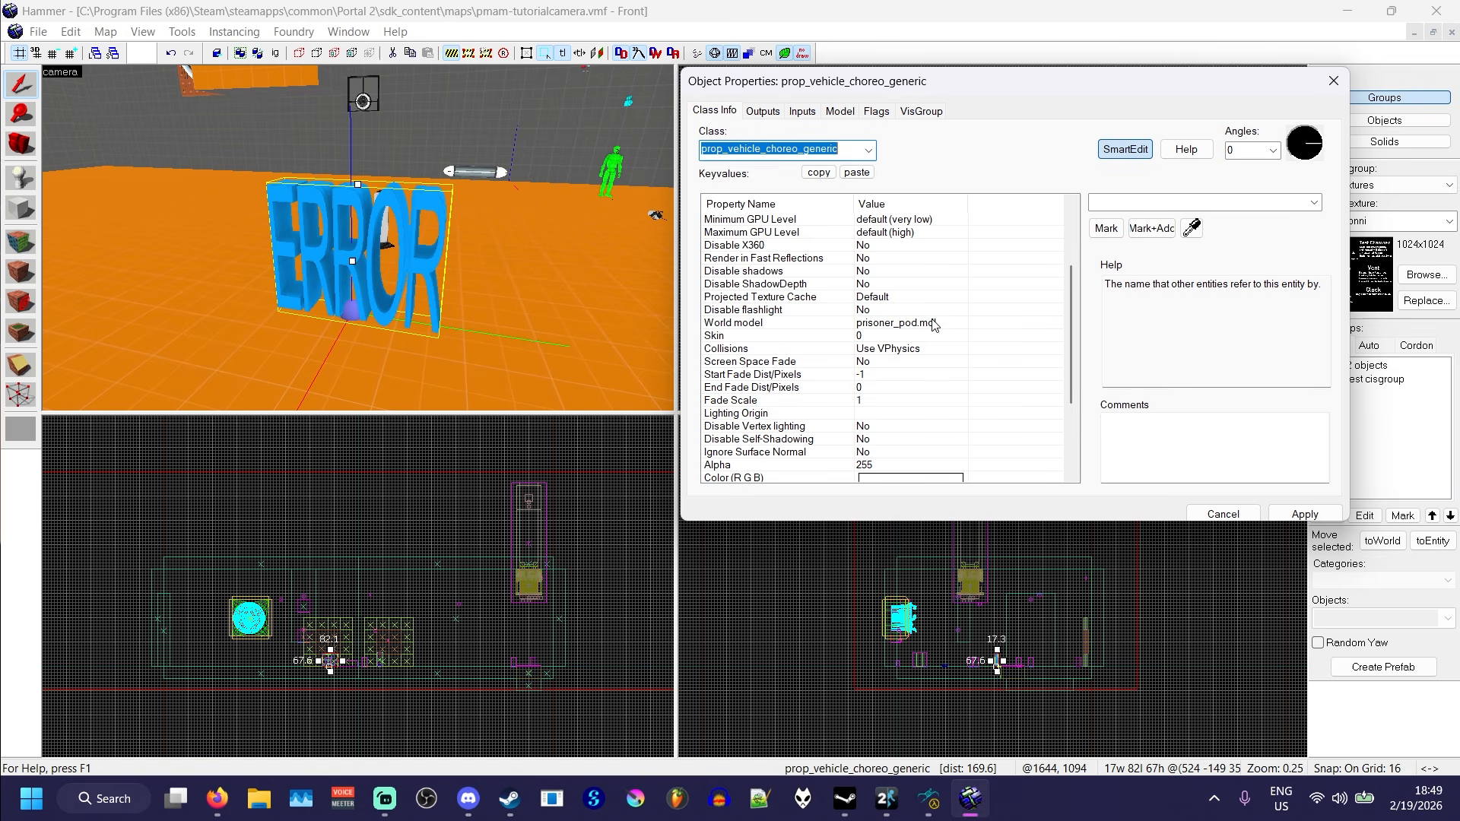
pyautogui.click(933, 323)
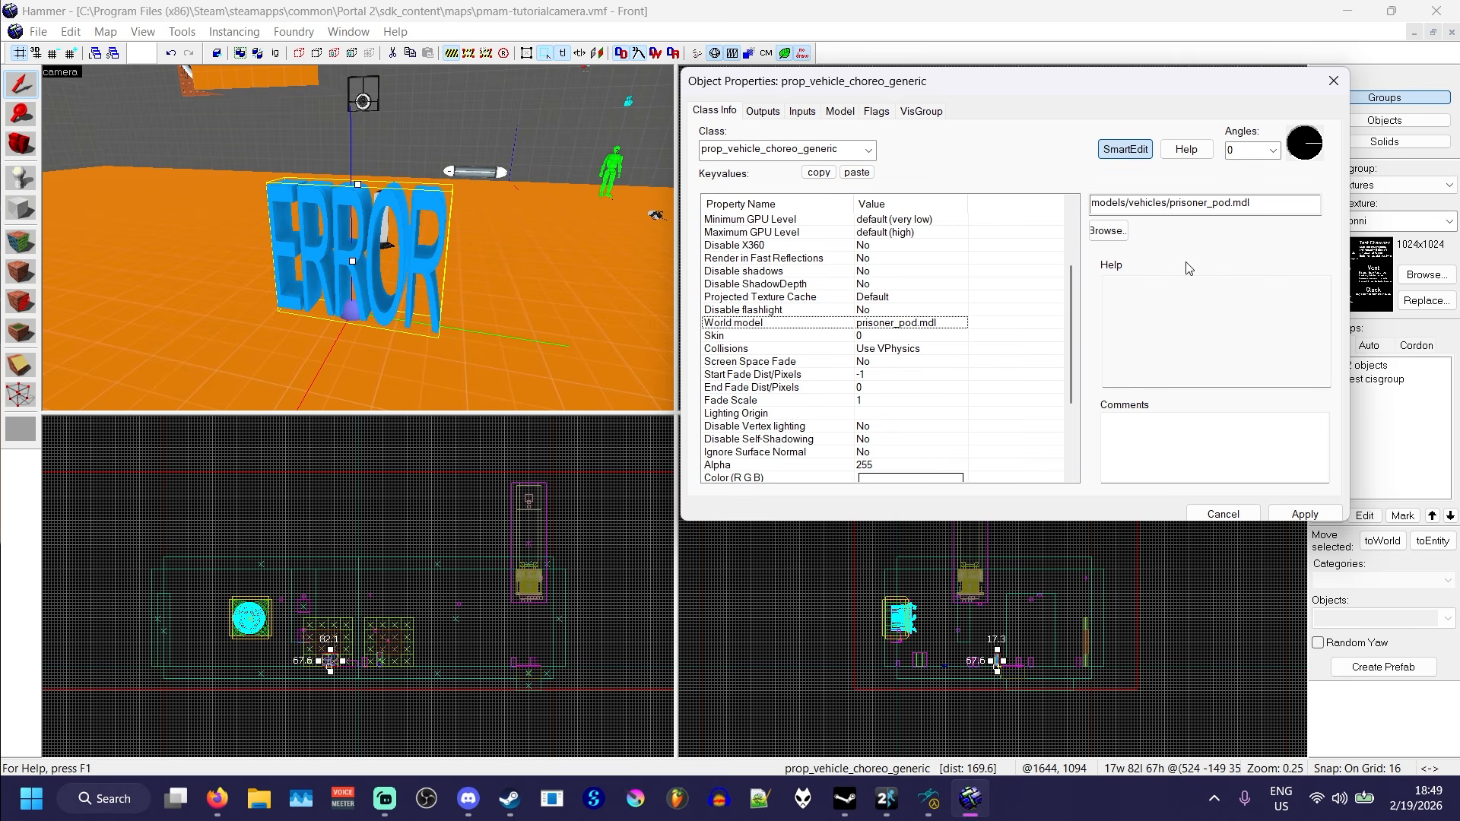
# - Examine the blackout model's attachments and sequences in the model viewer, switching the sequence to idle
pyautogui.click(928, 810)
pyautogui.moveTo(1057, 173); pyautogui.dragTo(724, 155)
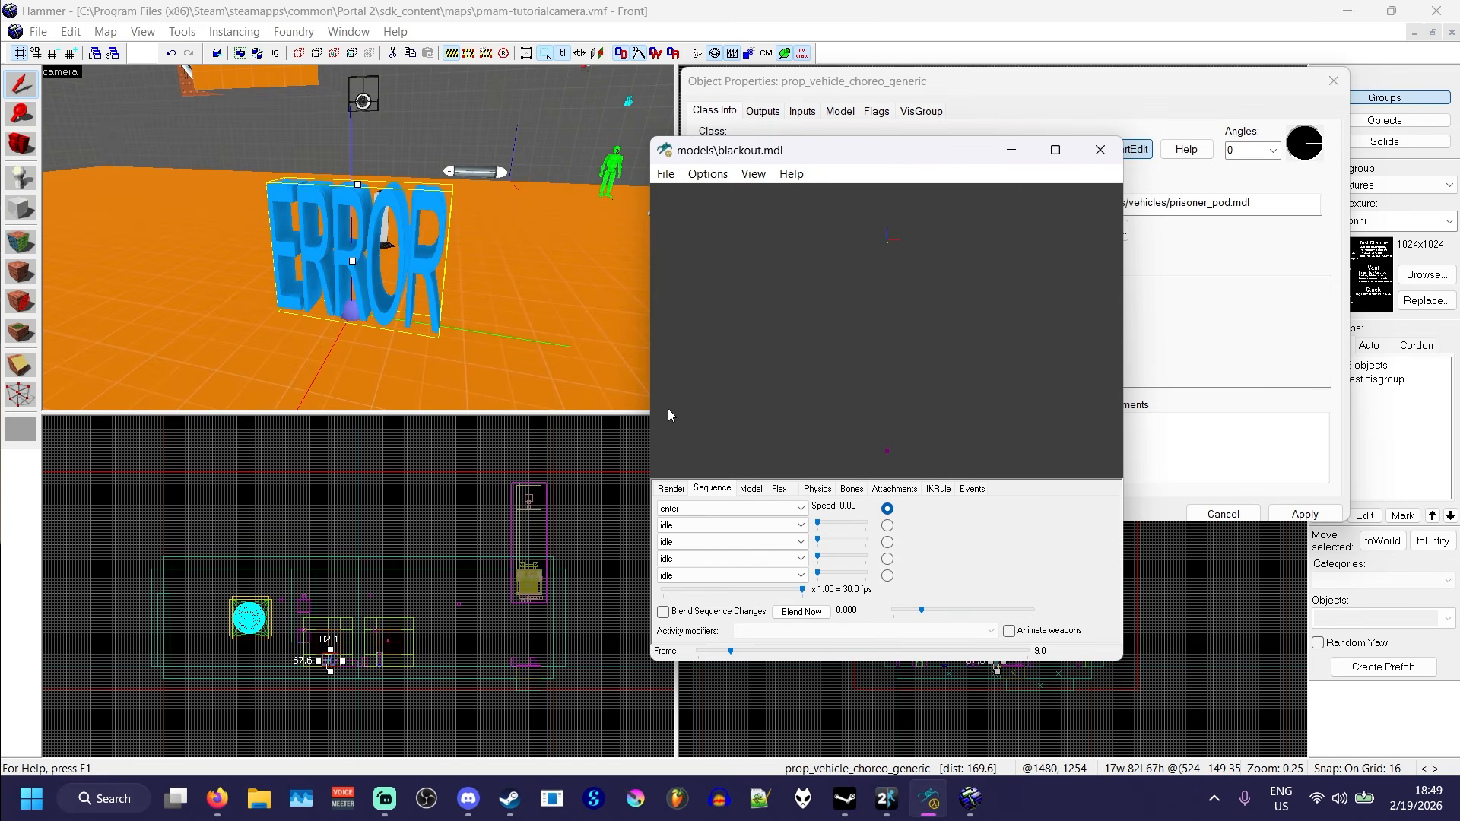
pyautogui.click(911, 489)
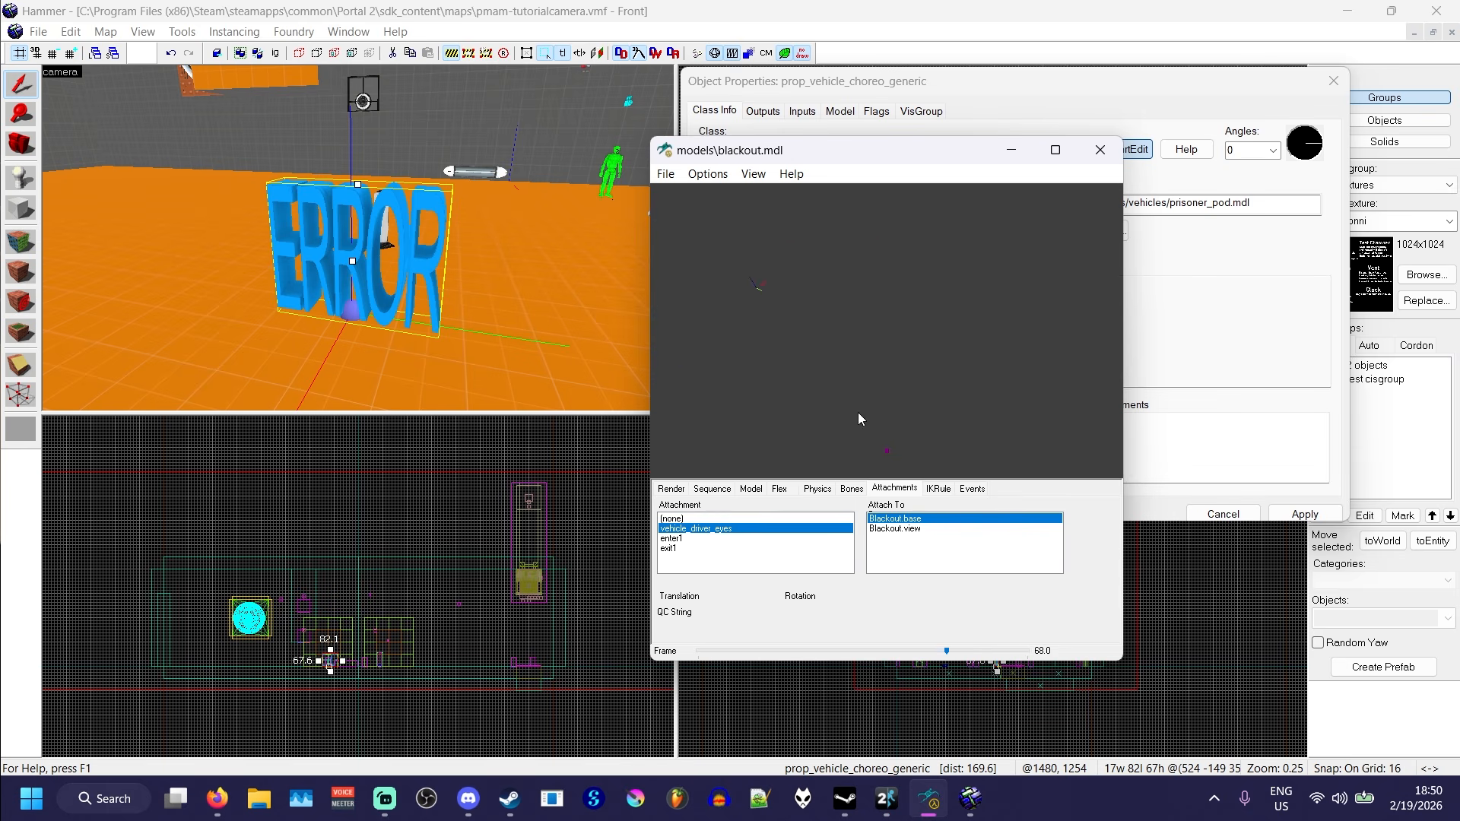
pyautogui.moveTo(836, 149); pyautogui.dragTo(1073, 105)
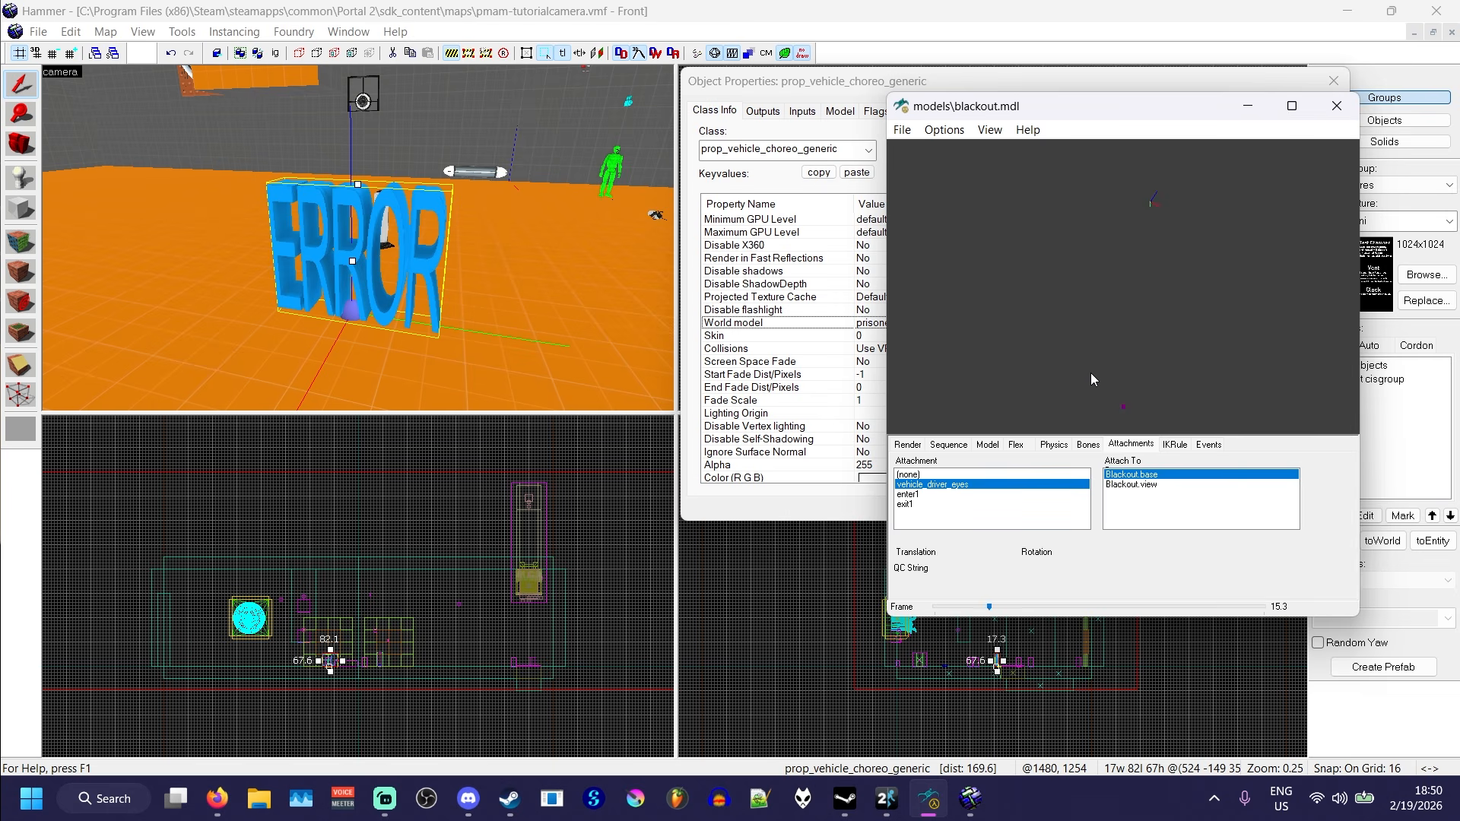
pyautogui.click(948, 445)
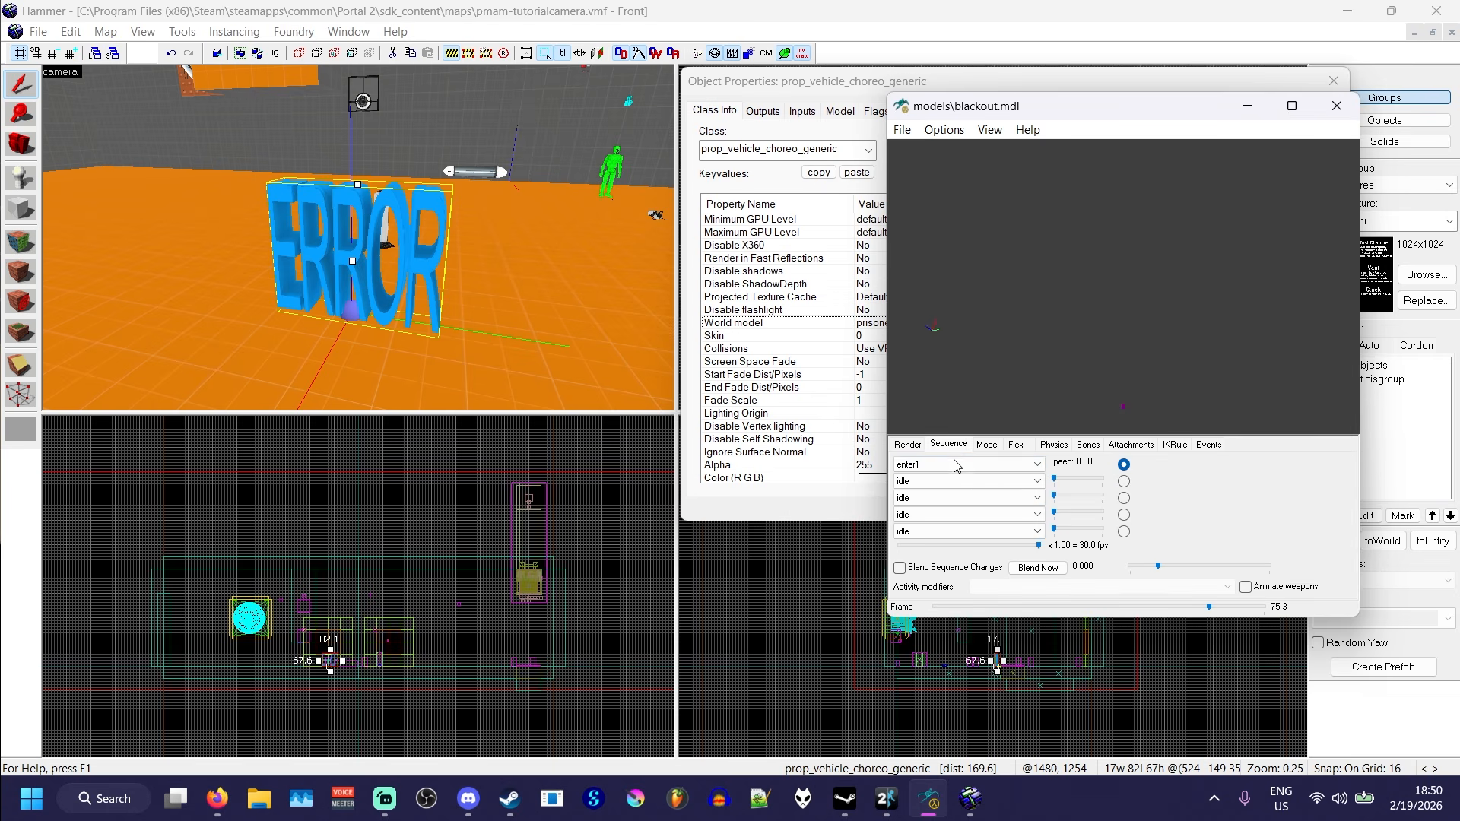
pyautogui.click(956, 465)
pyautogui.click(954, 440)
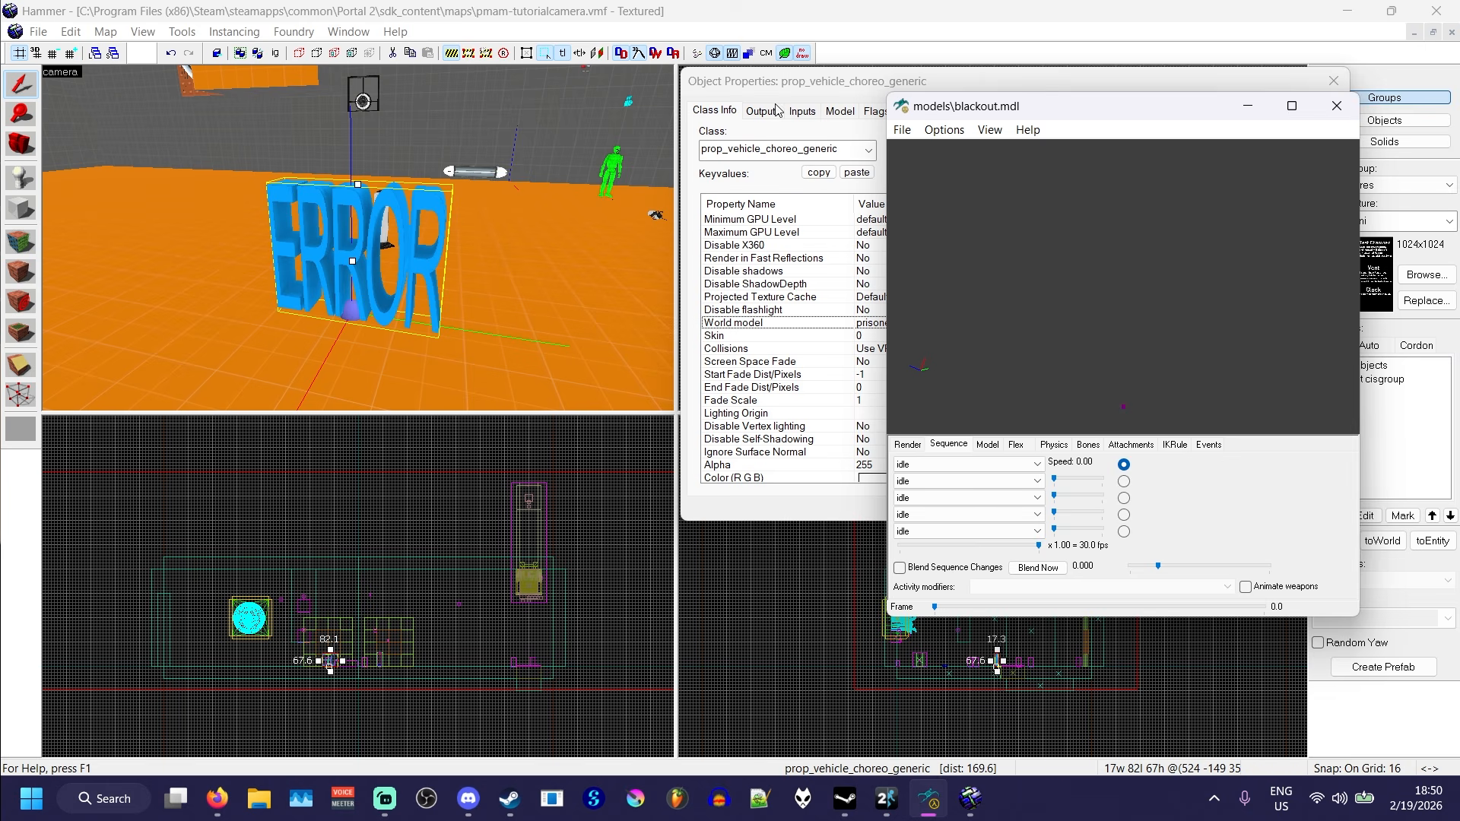
# - Set the vehicle entity's world model to vehicles/prisoner_pod_inner.mdl, found by filtering for "pris", and apply it
pyautogui.click(752, 135)
pyautogui.click(1113, 229)
pyautogui.write('pris')
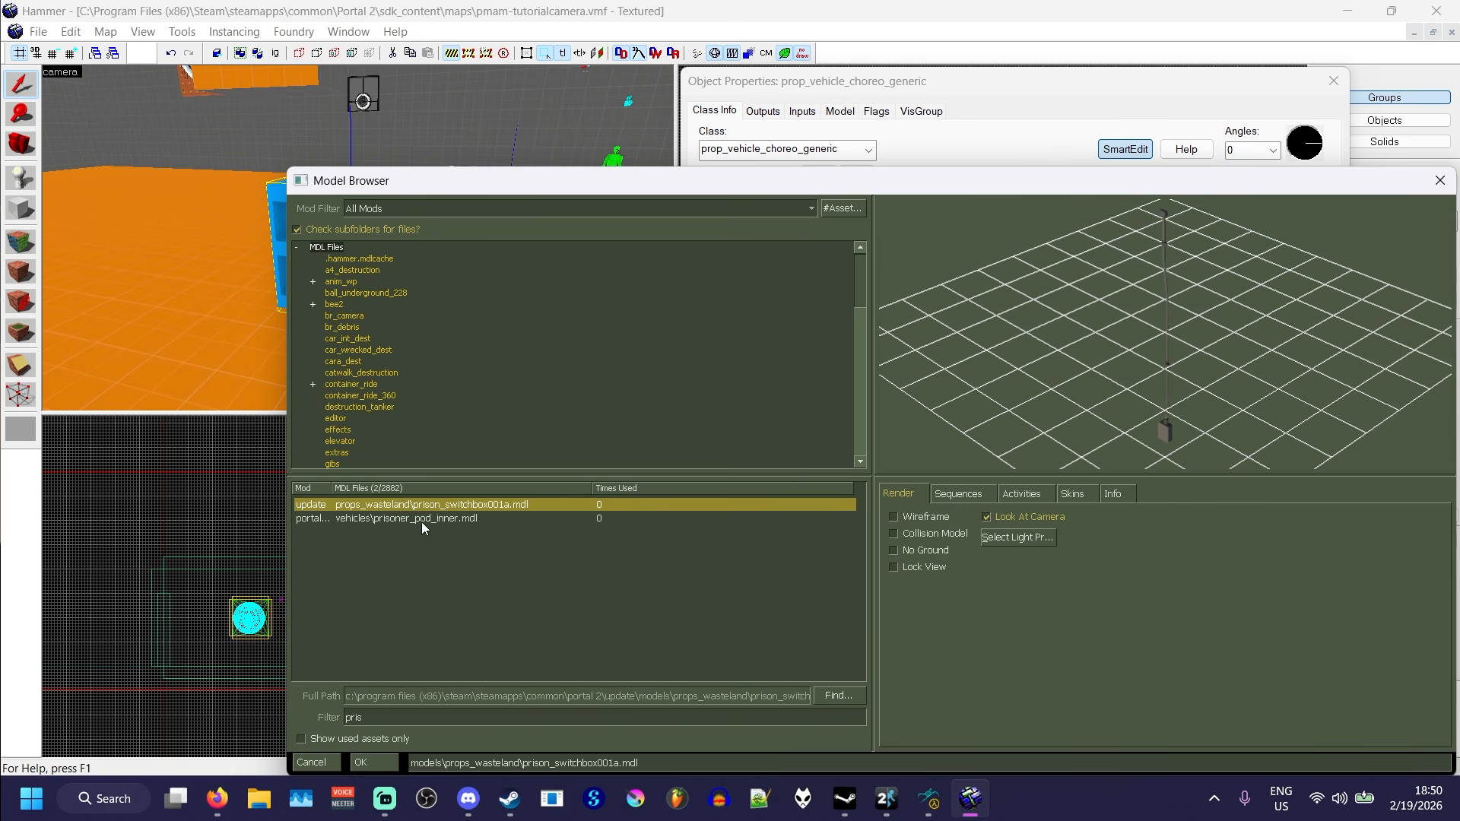
pyautogui.doubleClick(418, 520)
pyautogui.click(1303, 514)
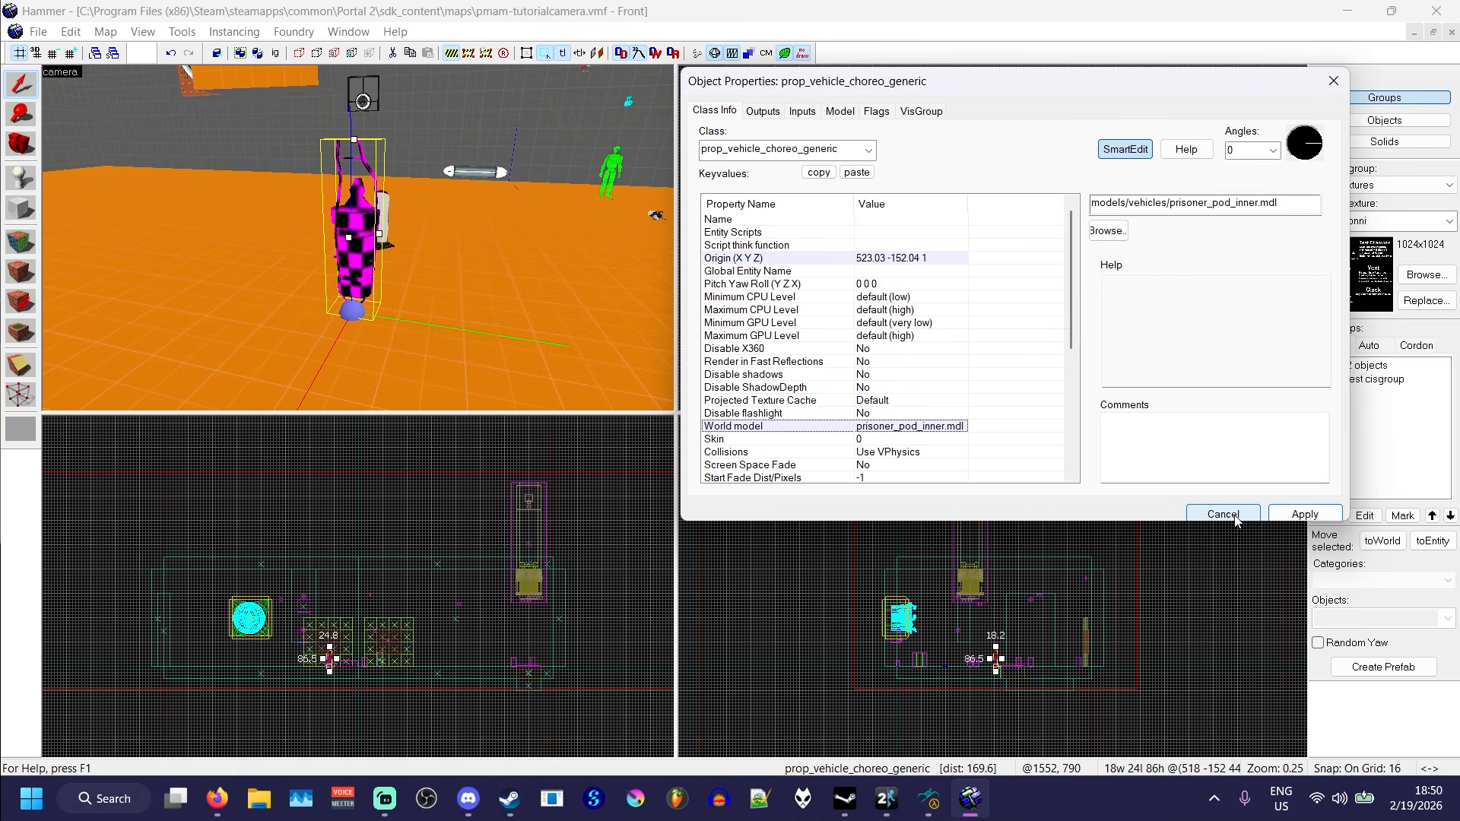
# - Examine the prisoner pod model of the vehicle entity from close up, from above and from the side in the 3D view
pyautogui.scroll(3, 357, 238)
pyautogui.scroll(6, 357, 238)
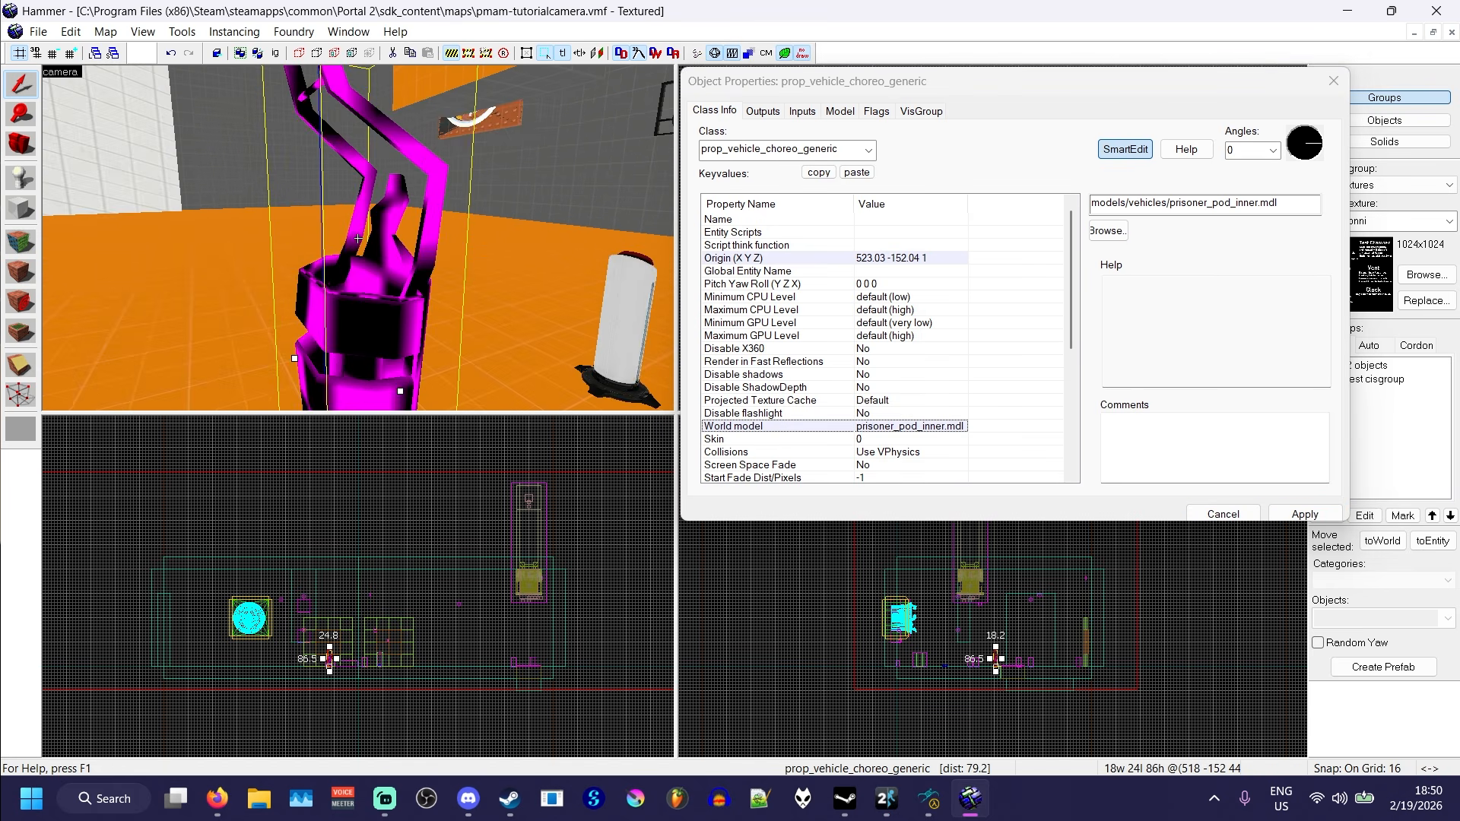
pyautogui.scroll(6, 357, 238)
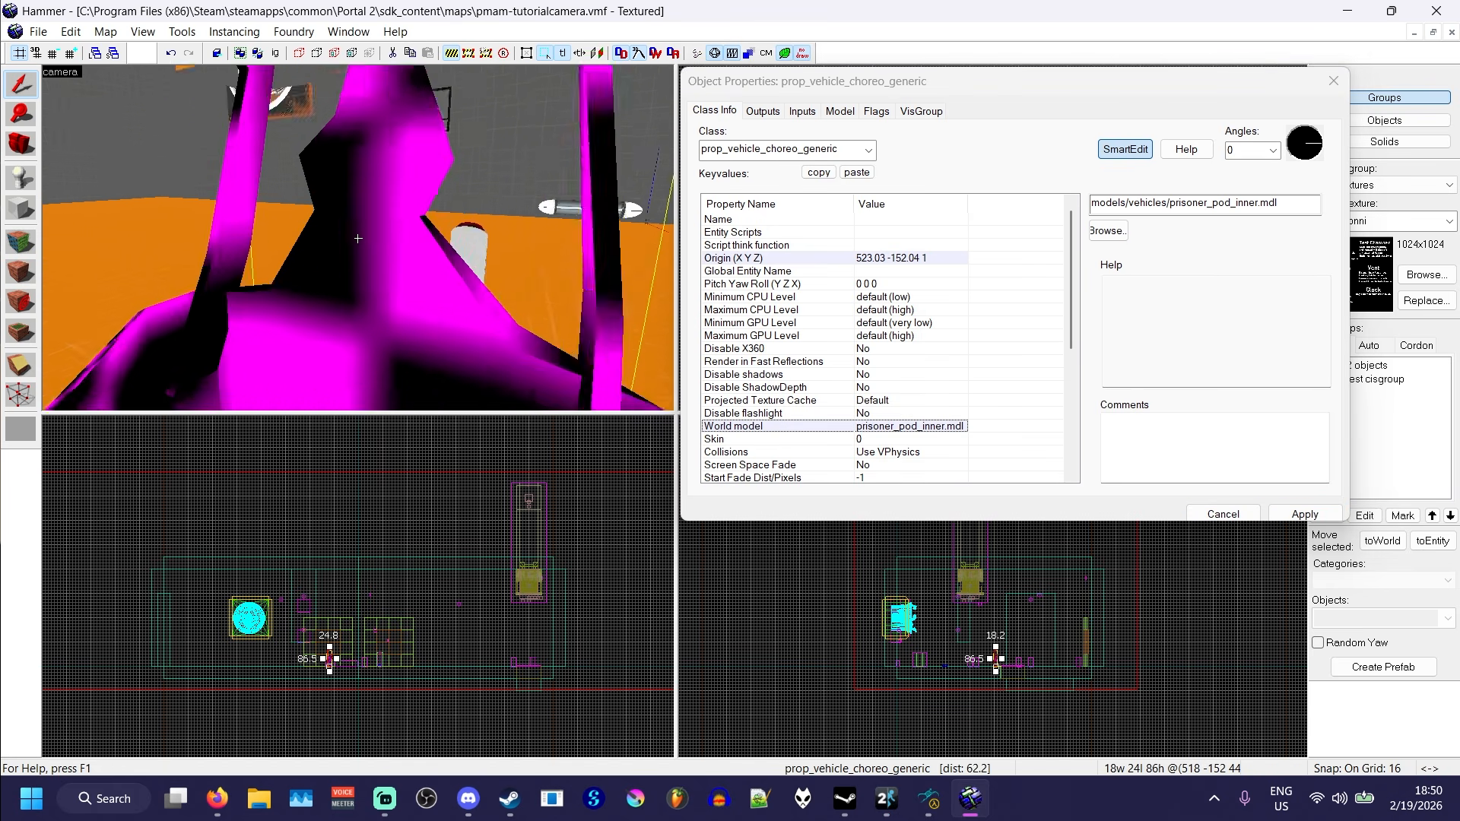
pyautogui.scroll(-8, 357, 238)
pyautogui.press('a')
pyautogui.press('z')
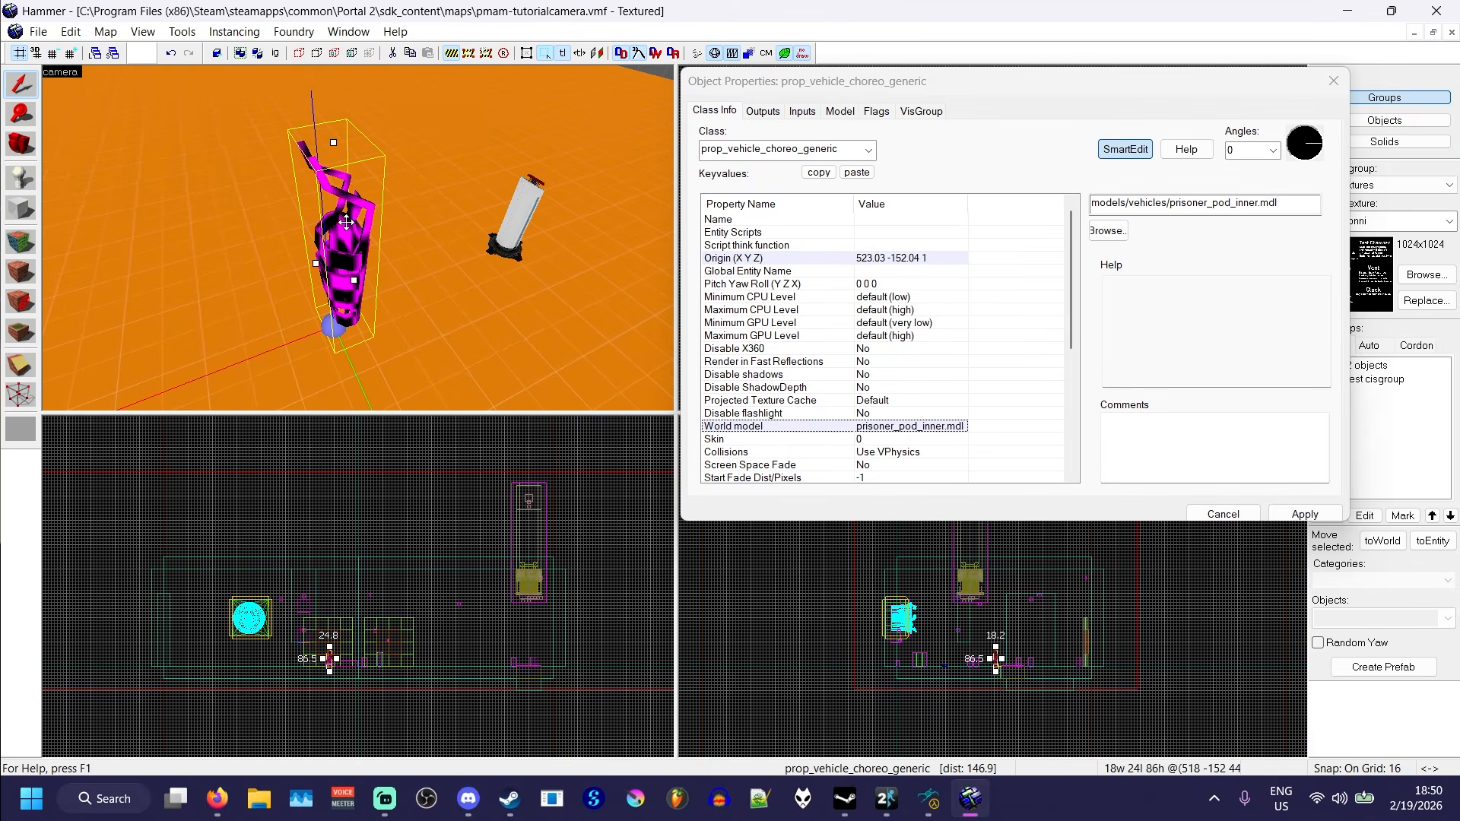
pyautogui.press('z')
pyautogui.press('w')
pyautogui.press('s')
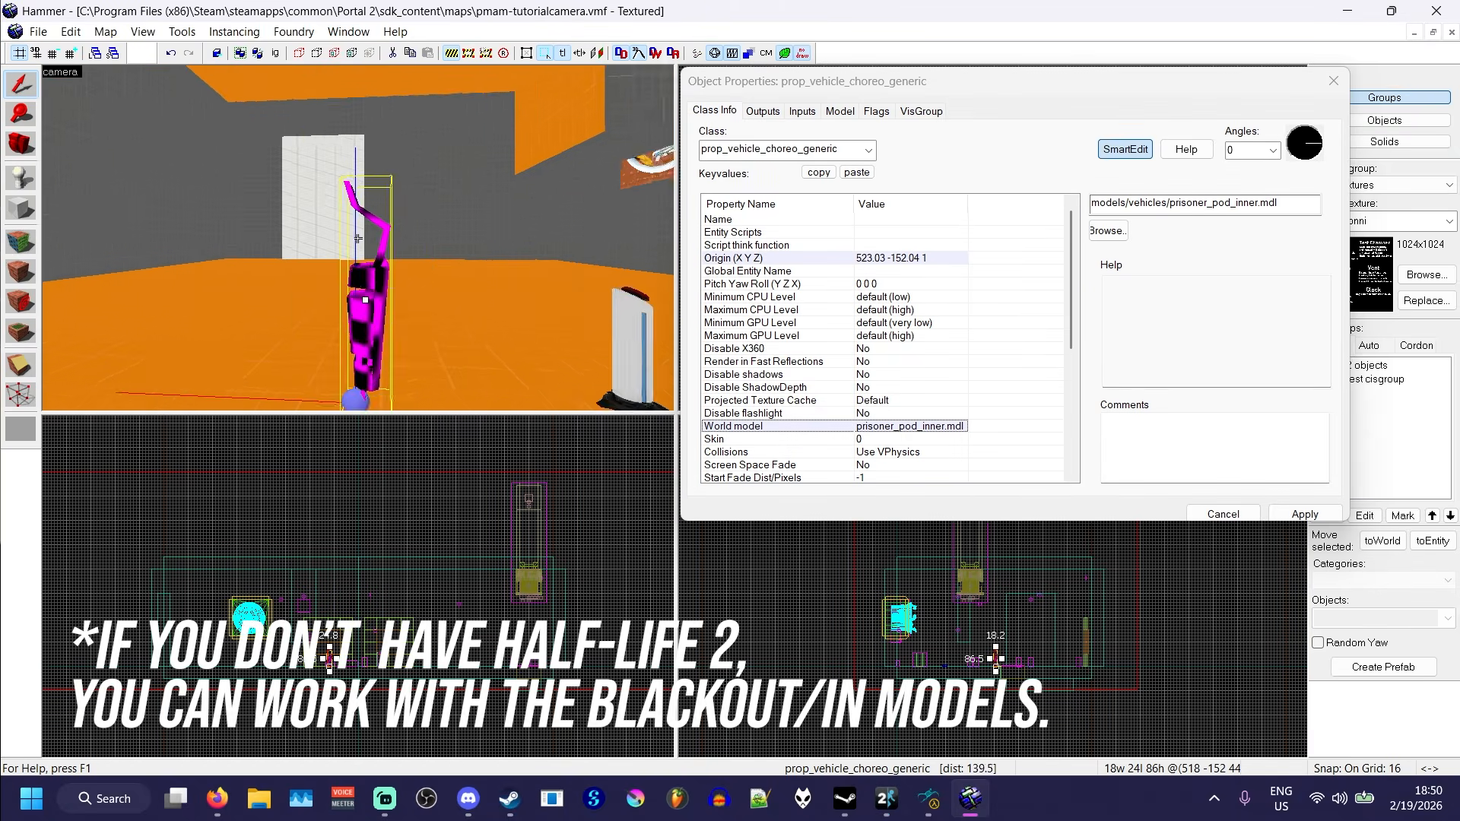
pyautogui.press('s')
pyautogui.press('a')
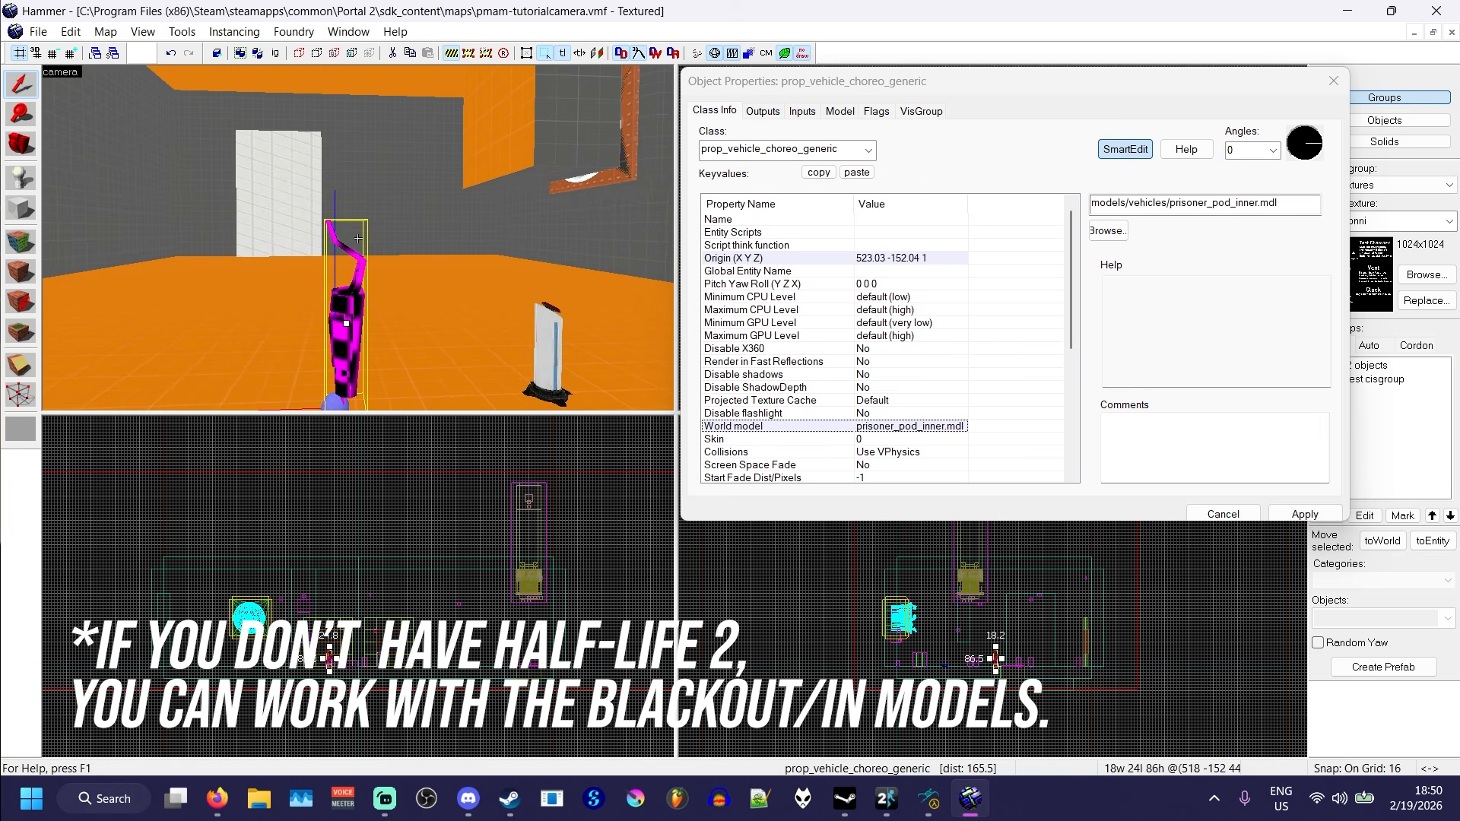
pyautogui.press('w')
pyautogui.press('a')
pyautogui.press('z')
# - Name the vehicle entity test-vehicle and apply the change
pyautogui.click(1066, 213)
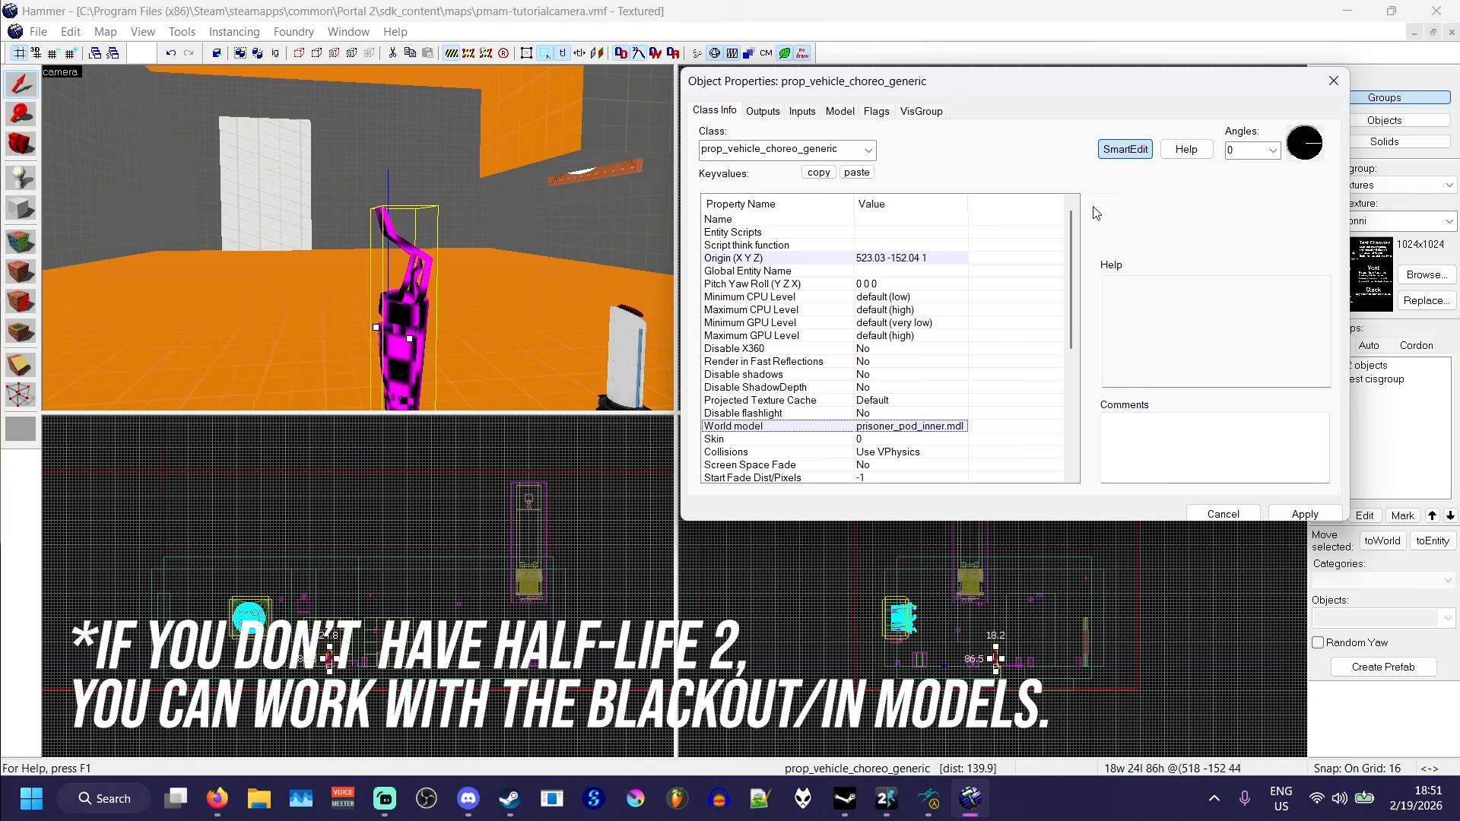
pyautogui.click(1132, 203)
pyautogui.write('test-vehicle')
pyautogui.click(1102, 187)
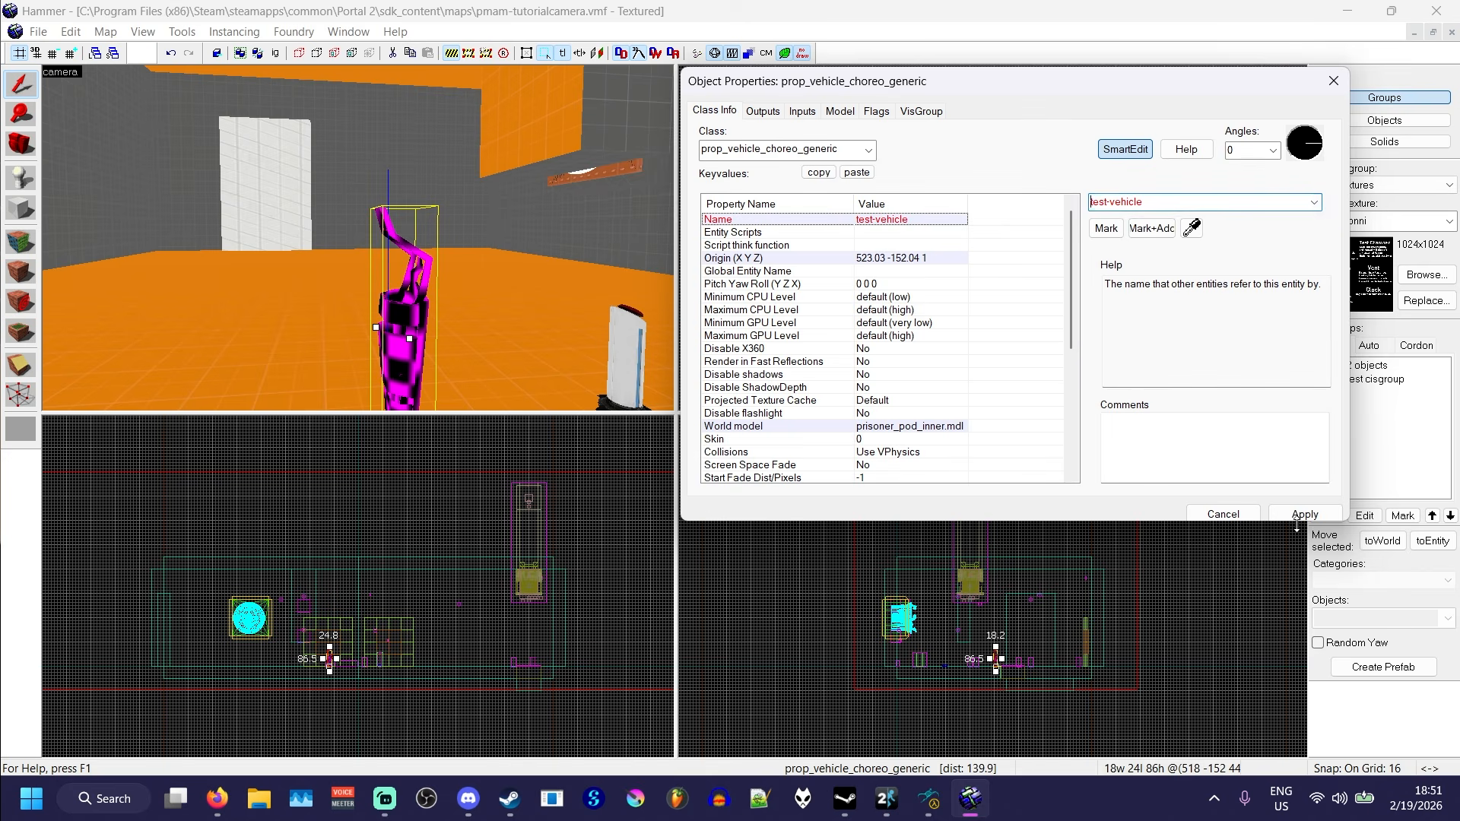
pyautogui.click(1288, 513)
# - Try an Alpha of 0 for the vehicle entity and restore it to 255
pyautogui.scroll(-6, 871, 431)
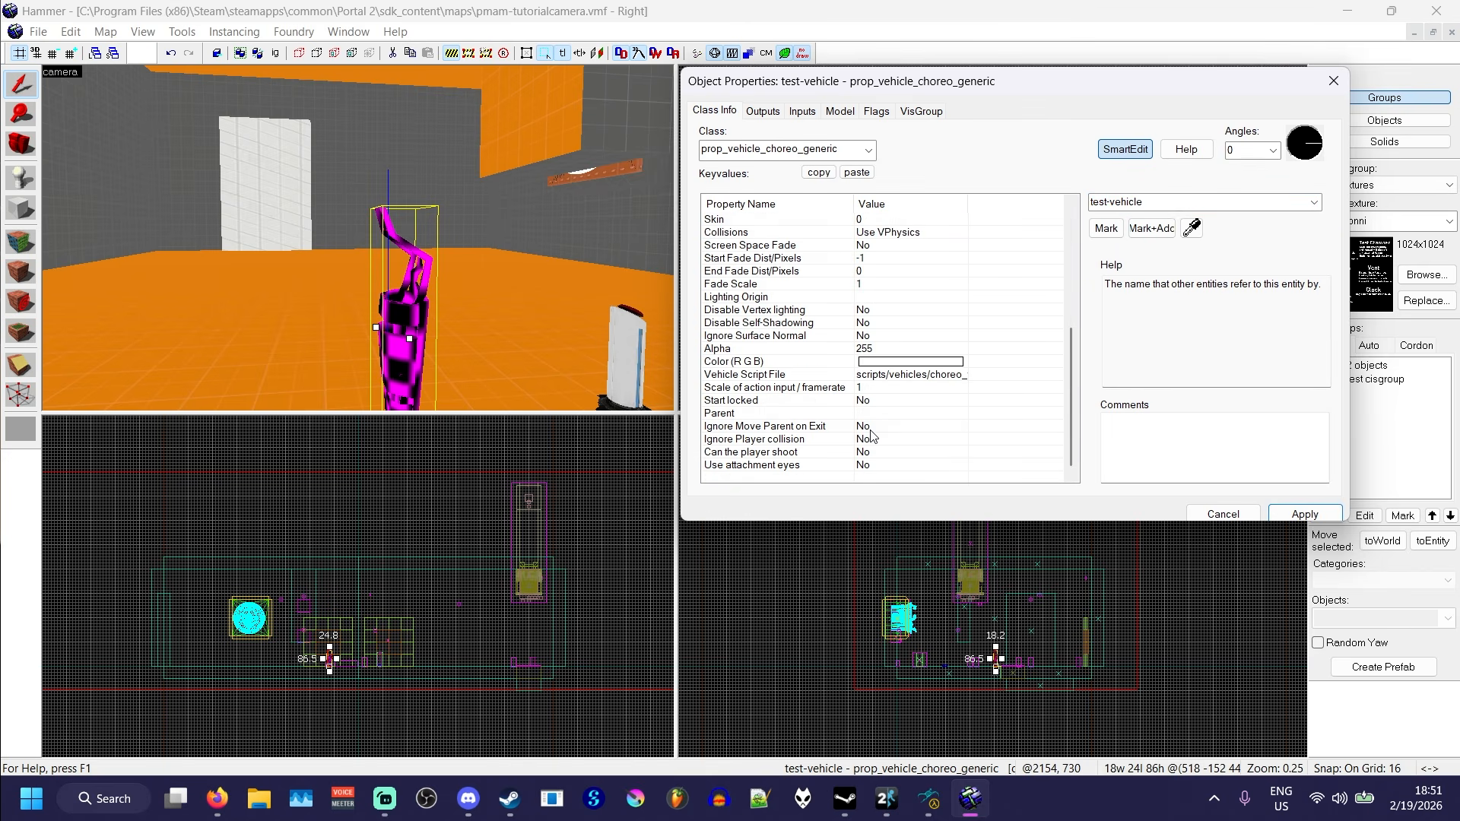
pyautogui.click(787, 350)
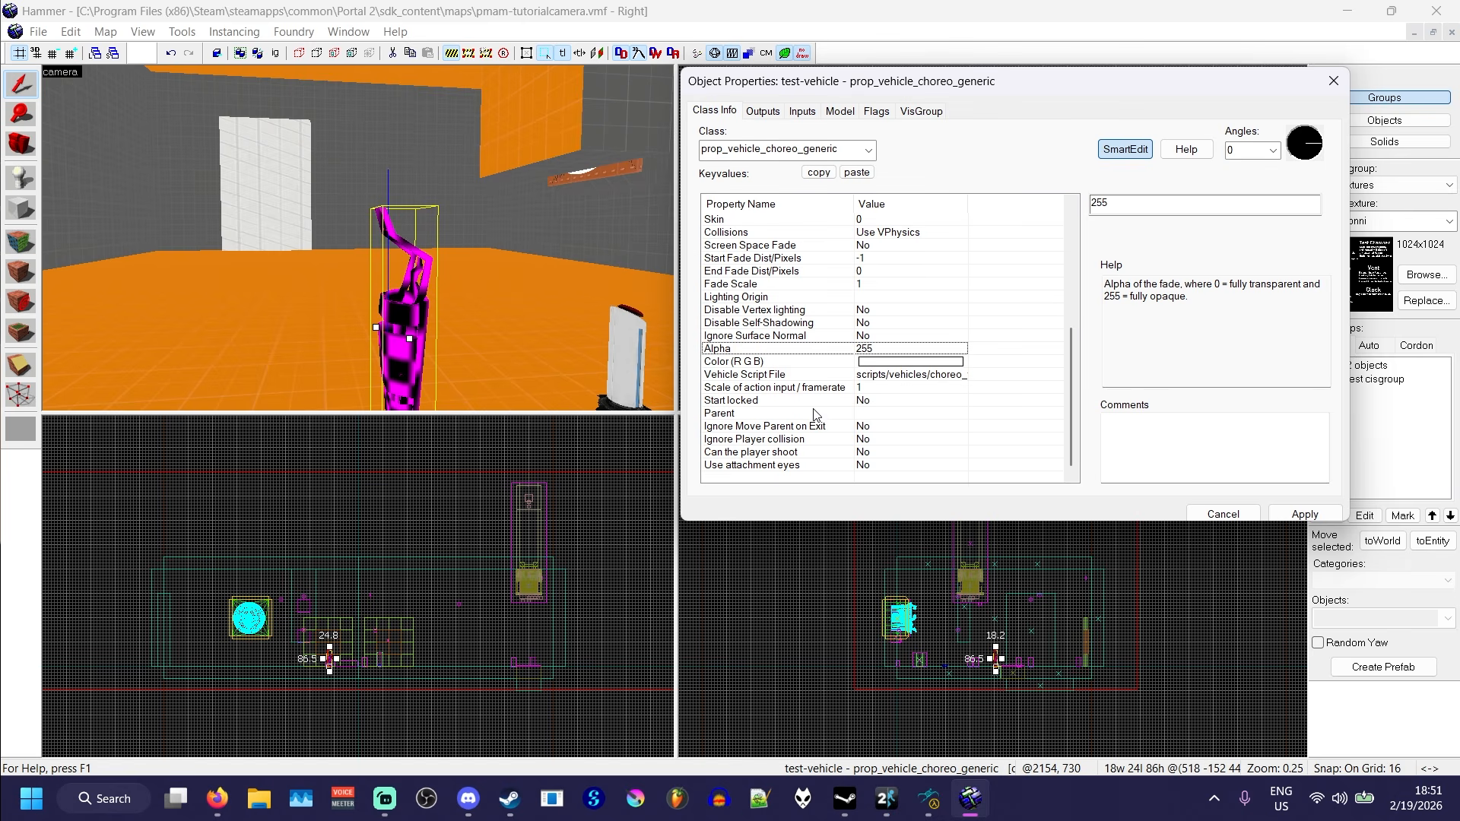
pyautogui.doubleClick(1122, 201)
pyautogui.write('0')
pyautogui.write('55')
pyautogui.click(921, 298)
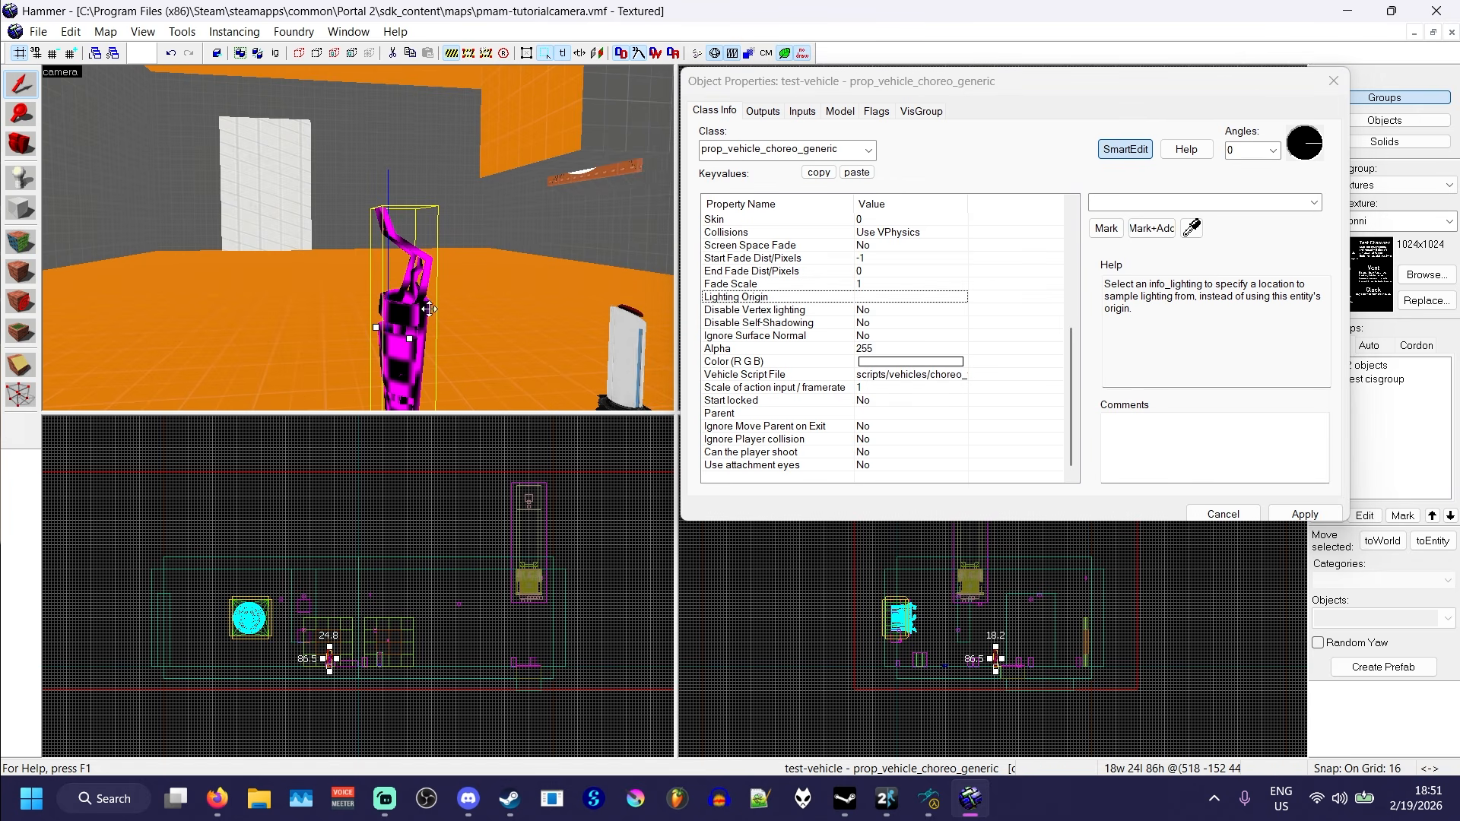
# - Select the Vehicle Script File keyvalue and open the portal2/scripts/vehicles folder in File Explorer
pyautogui.click(912, 374)
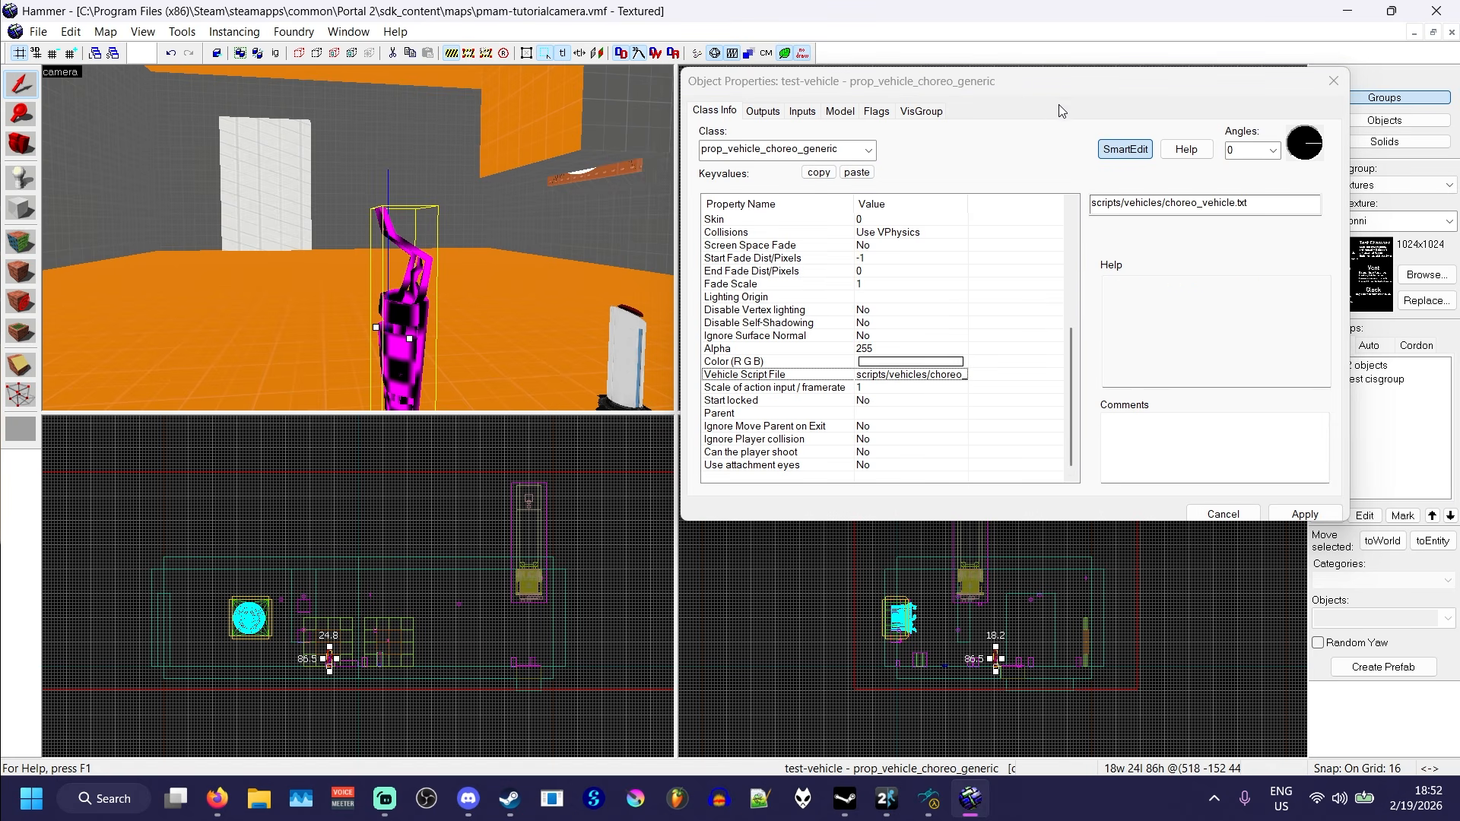
pyautogui.moveTo(1028, 85); pyautogui.dragTo(371, 112)
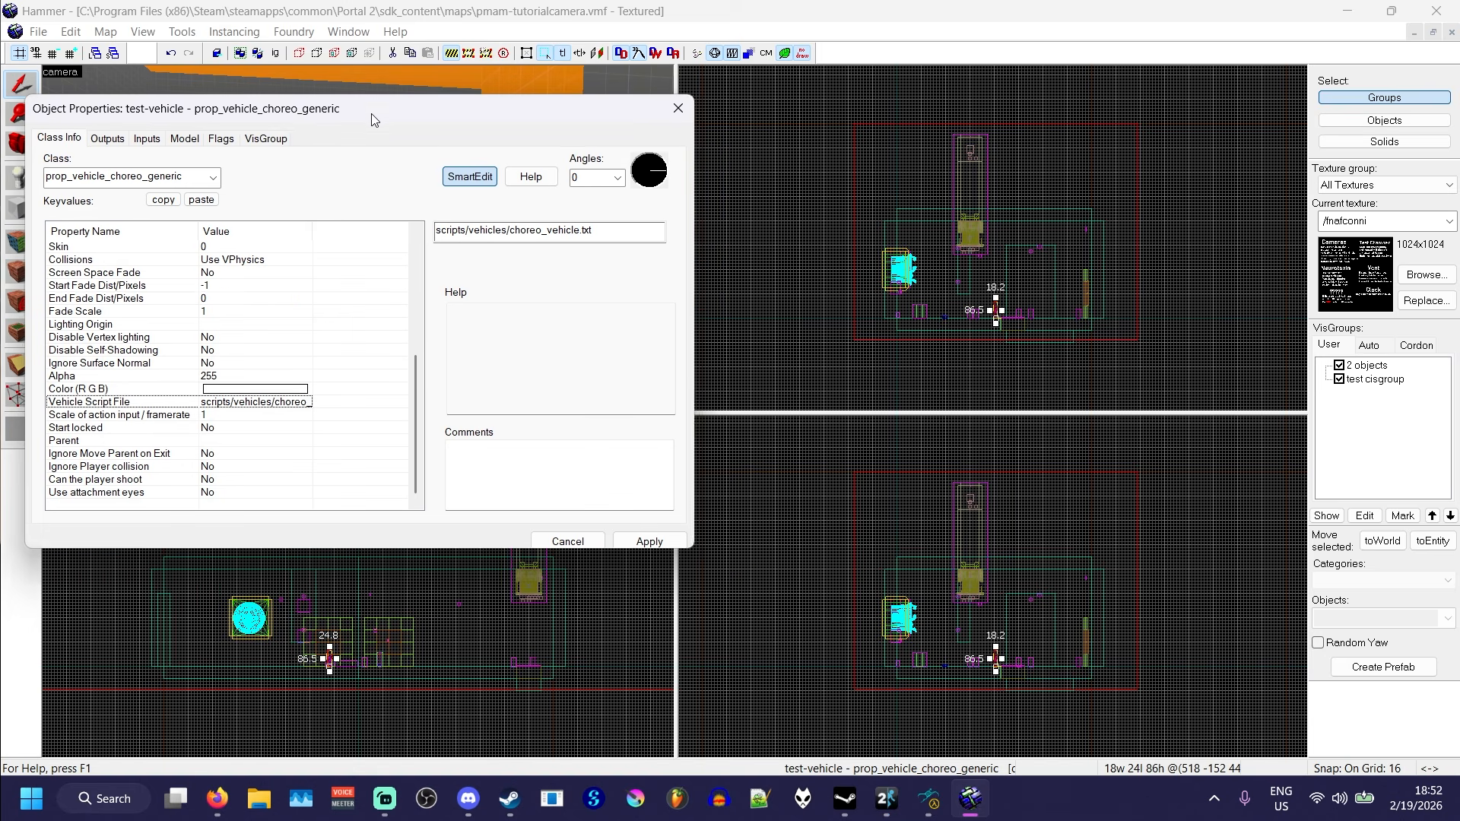
pyautogui.click(258, 798)
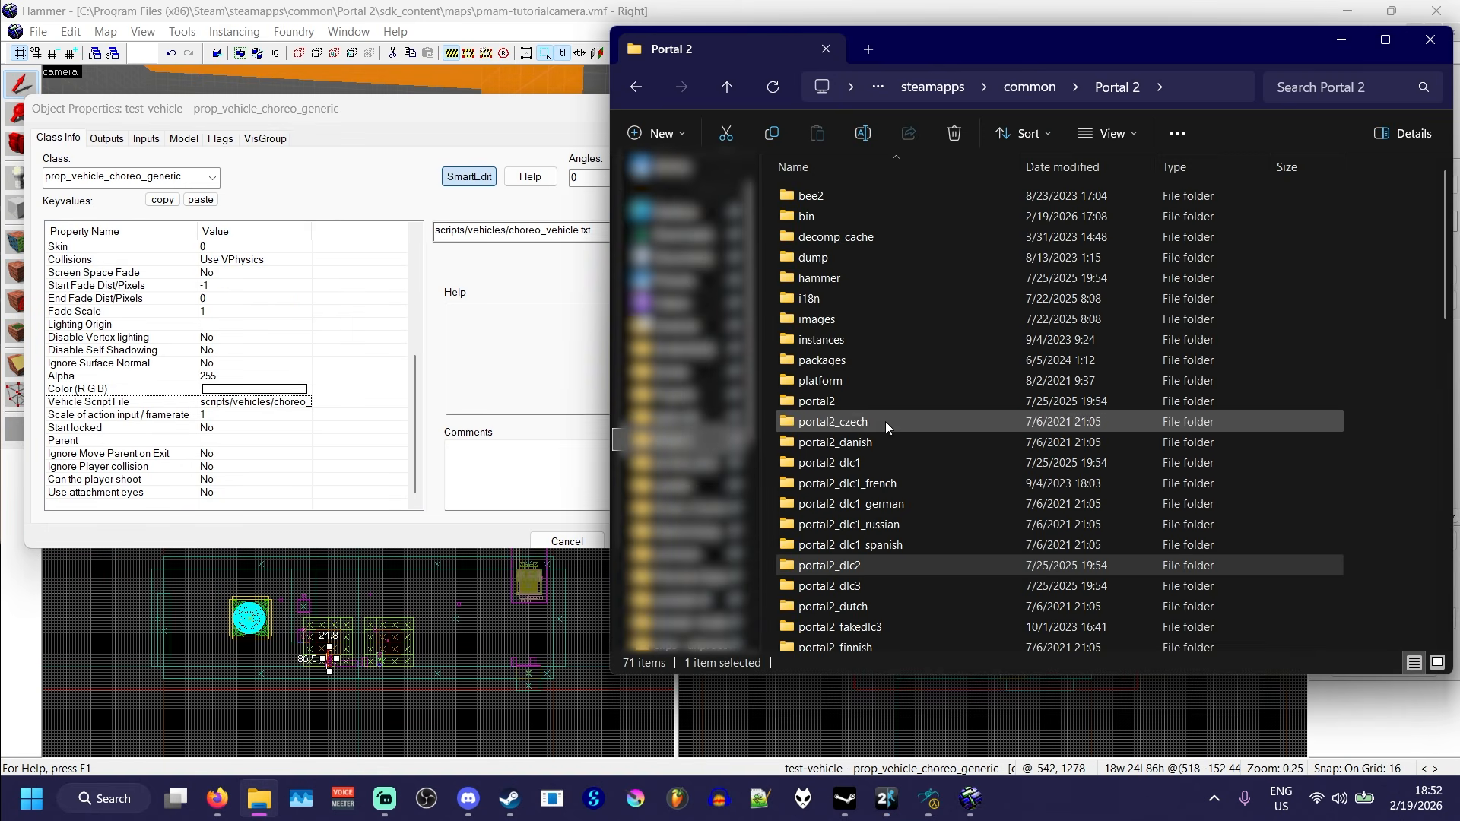
pyautogui.doubleClick(851, 404)
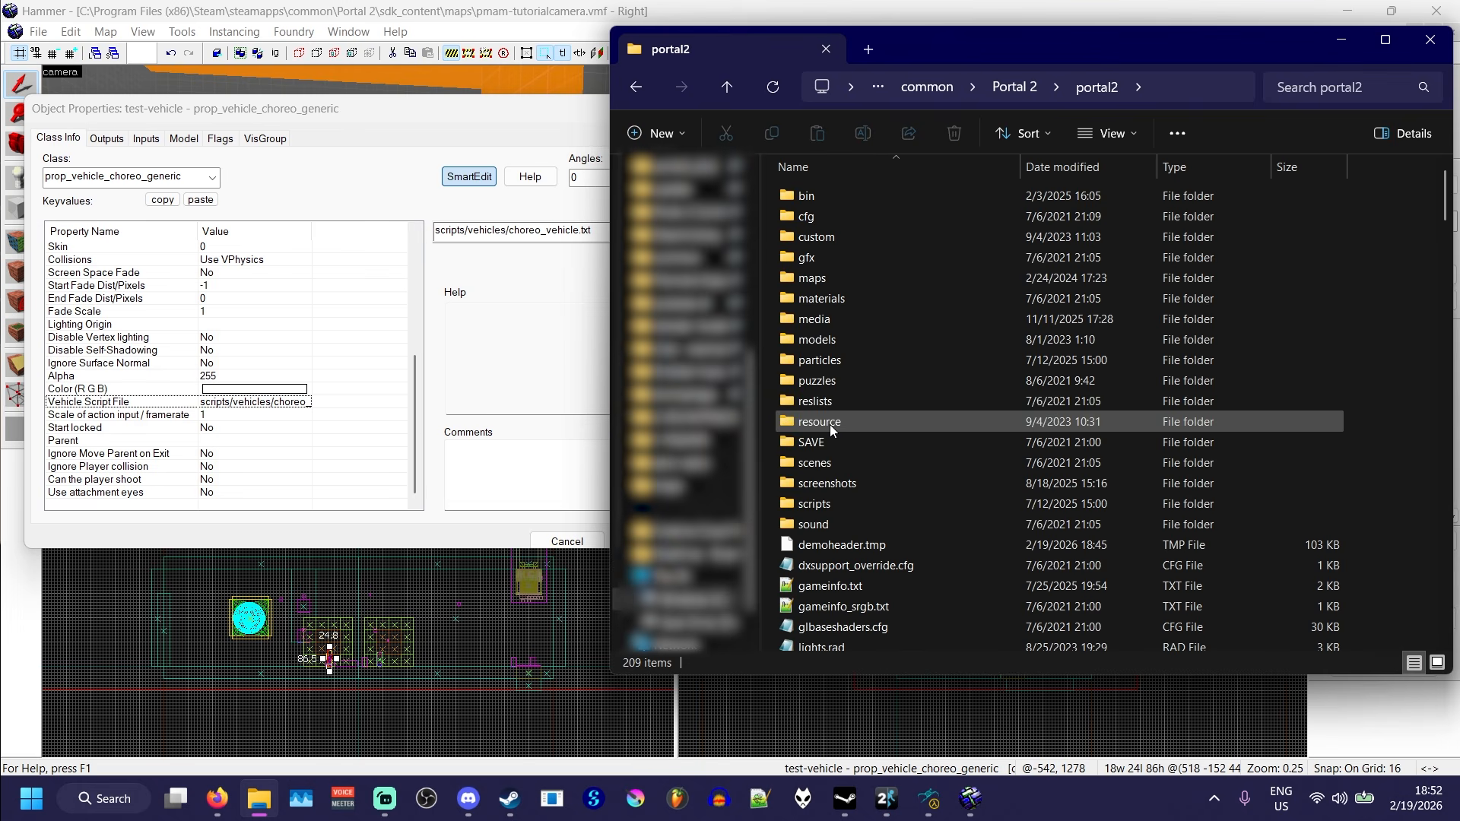
pyautogui.click(856, 504)
pyautogui.doubleClick(856, 505)
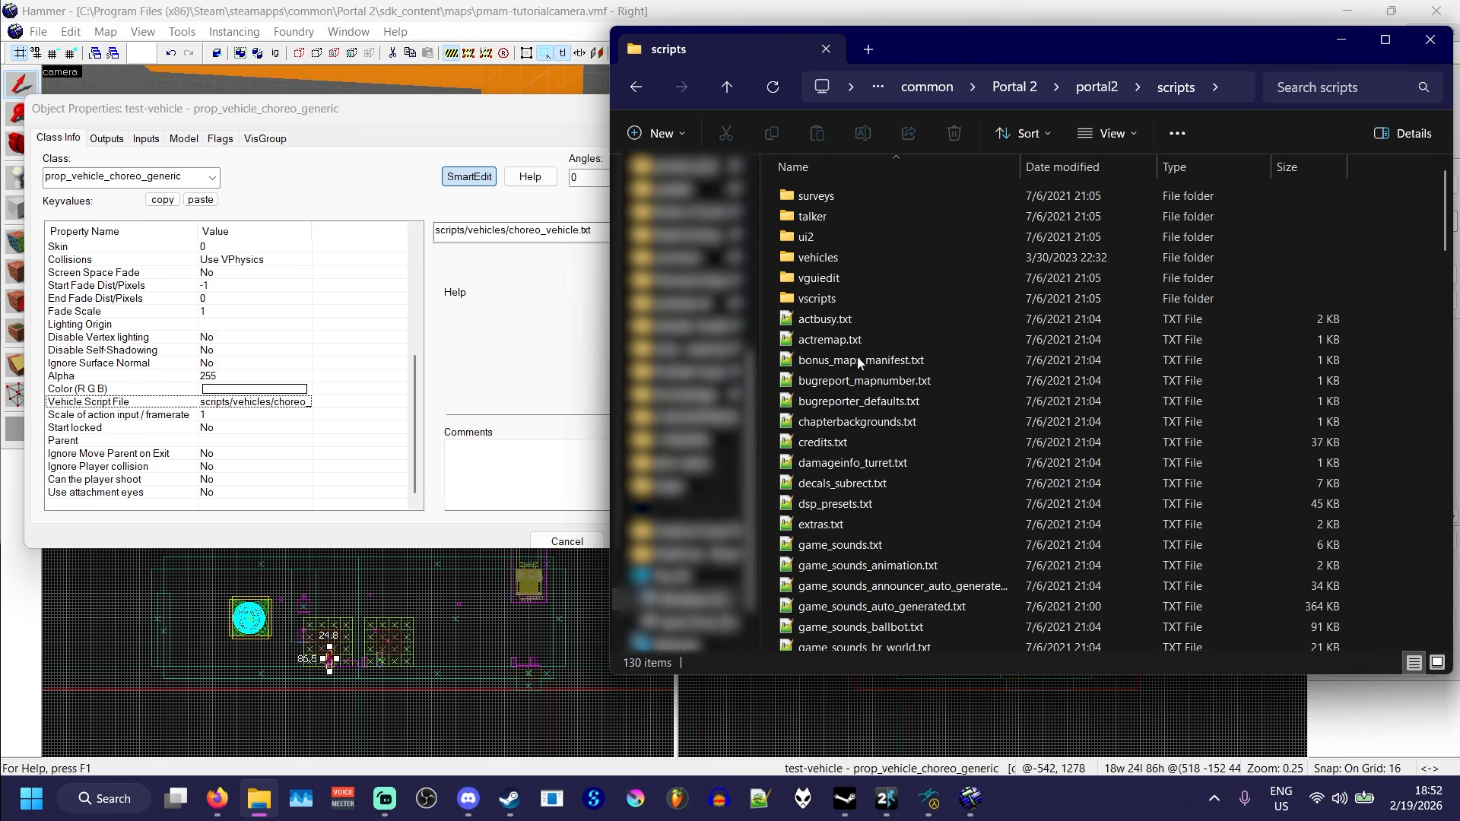
pyautogui.doubleClick(847, 263)
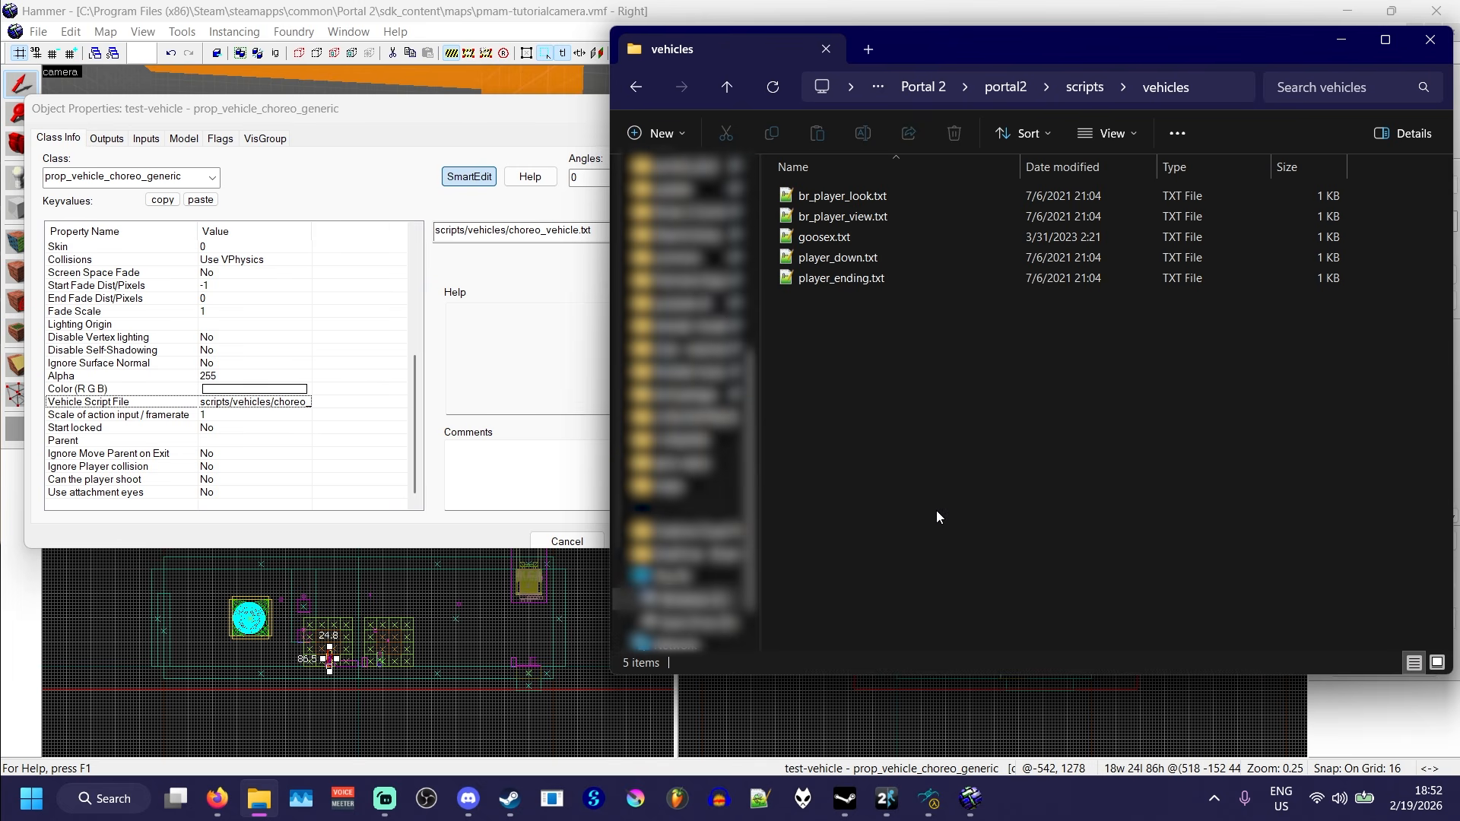
# - Set the vehicle's script file to scripts/vehicles/player_down.txt, as named in the vehicles folder, and apply it
pyautogui.moveTo(1020, 43); pyautogui.dragTo(1024, 45)
pyautogui.moveTo(395, 109); pyautogui.dragTo(391, 119)
pyautogui.click(258, 798)
pyautogui.click(852, 283)
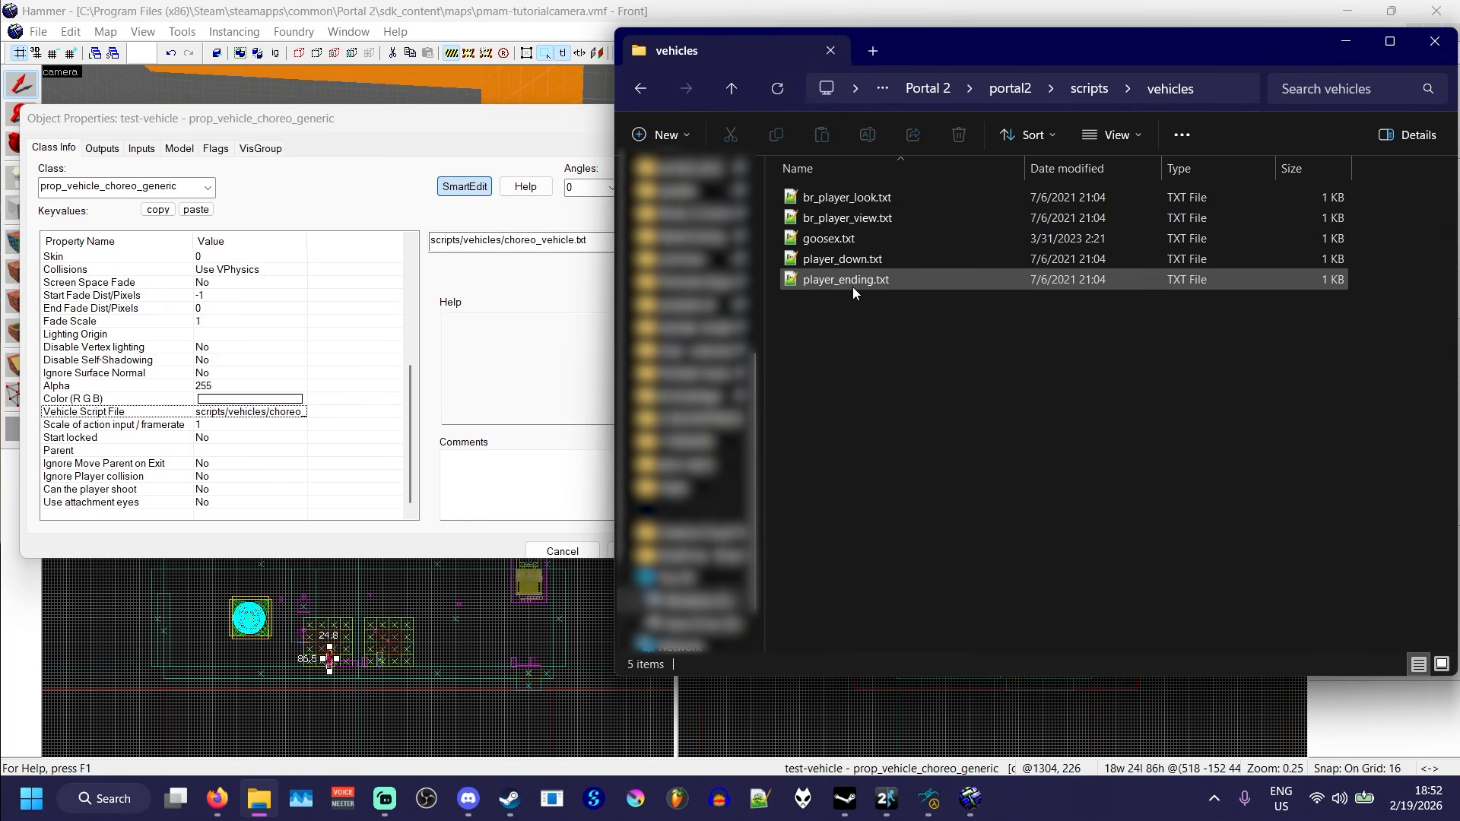
pyautogui.click(842, 263)
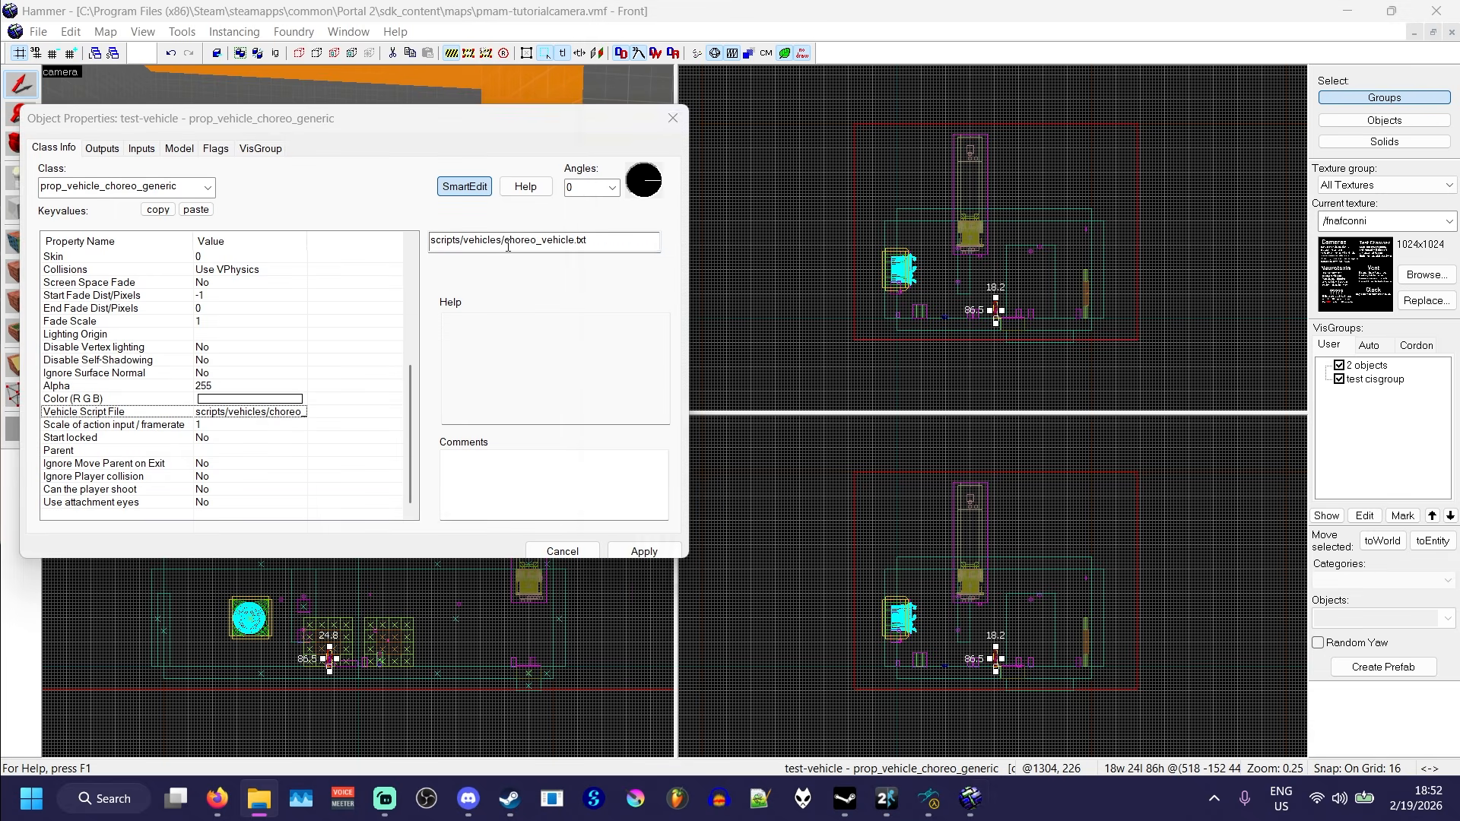
pyautogui.click(507, 244)
pyautogui.moveTo(507, 244); pyautogui.dragTo(570, 252)
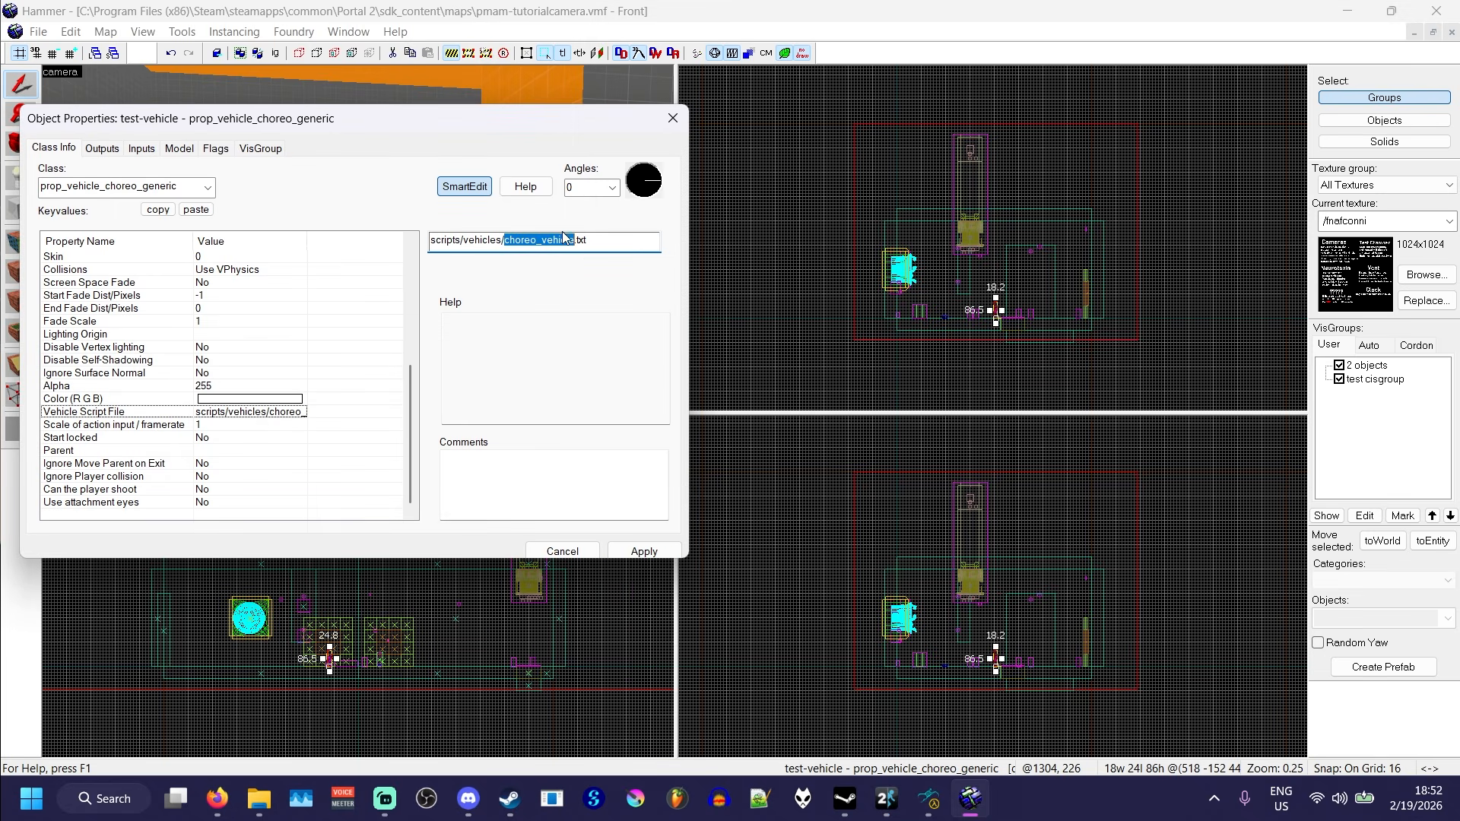
pyautogui.write('player_down')
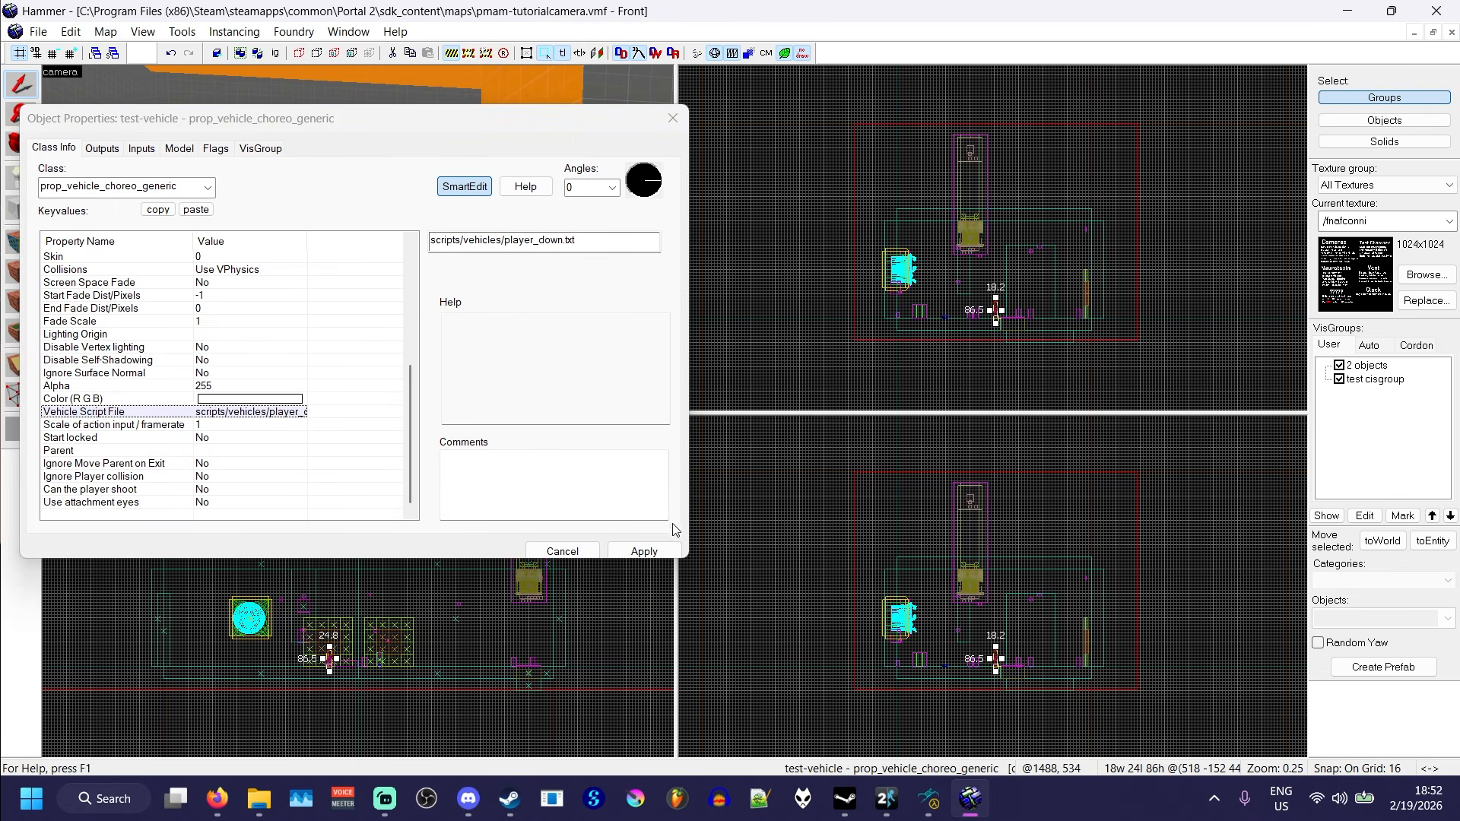
pyautogui.click(652, 550)
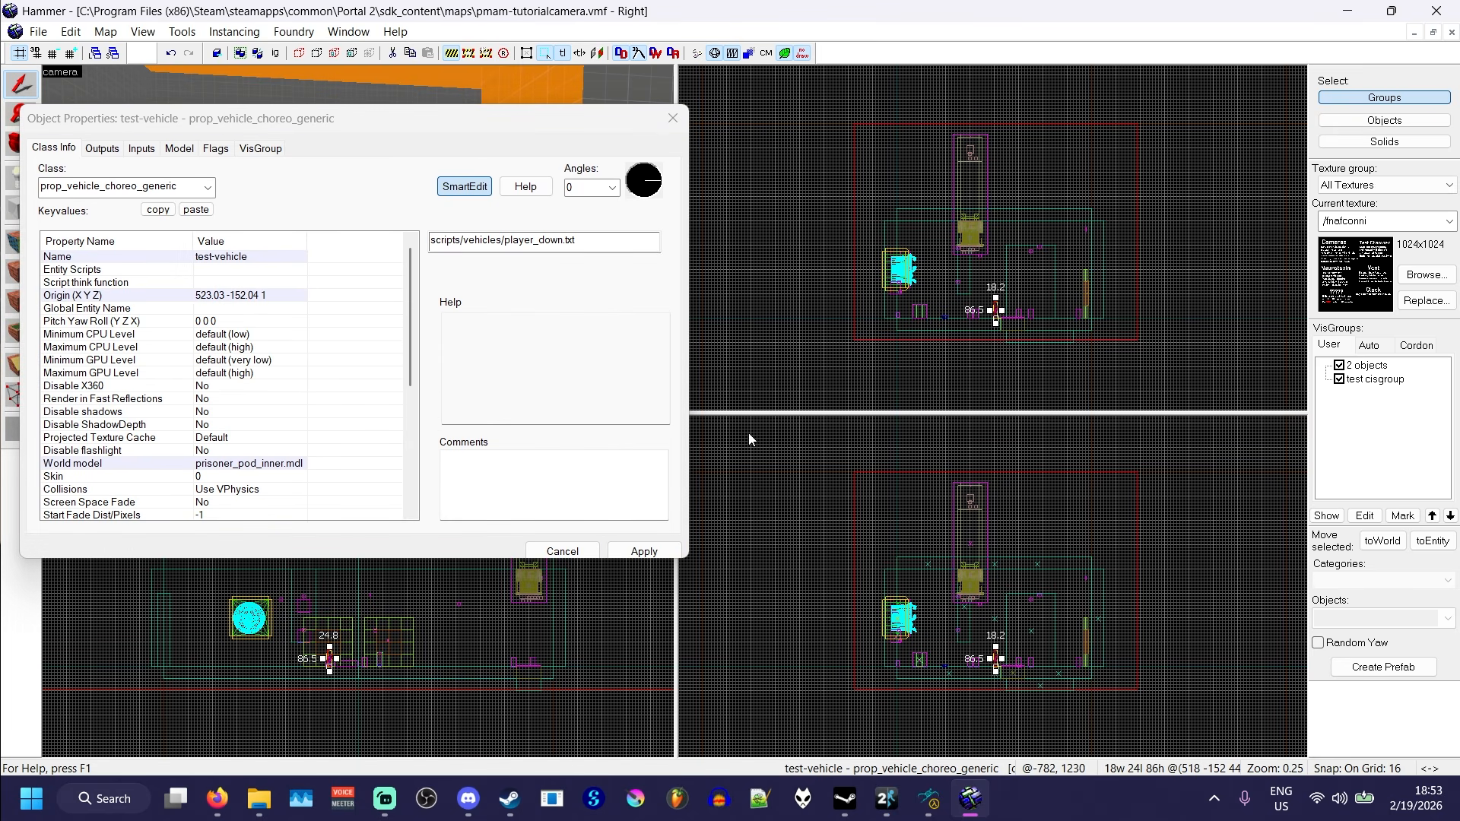
# - Open player_down.txt from the vehicles script folder in File Explorer
pyautogui.click(259, 796)
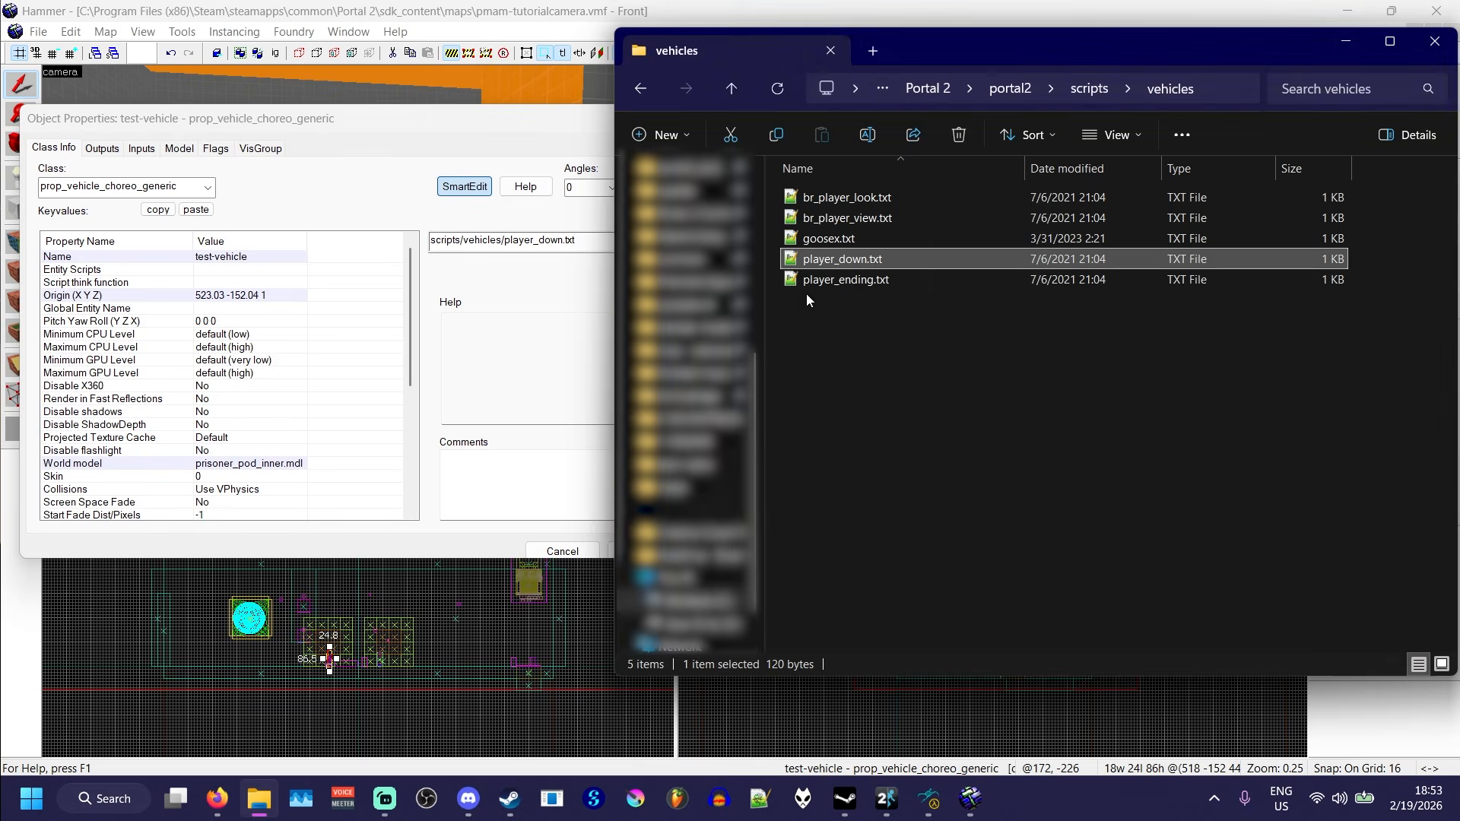
pyautogui.doubleClick(872, 260)
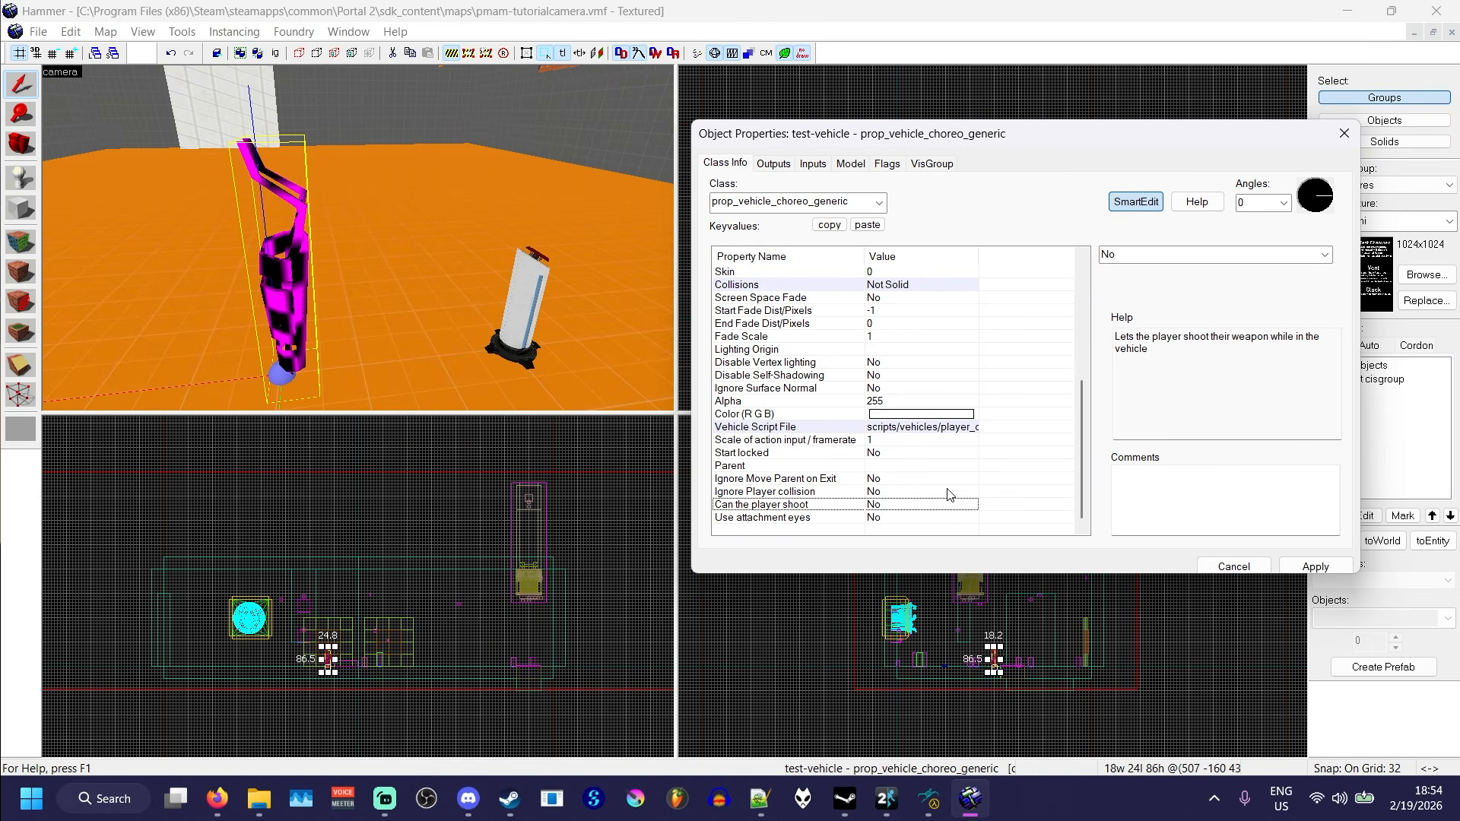
# - Allow the player to shoot while in test-vehicle by setting that keyvalue to Yes, and review the entity's Collisions setting
pyautogui.scroll(-1, 1141, 254)
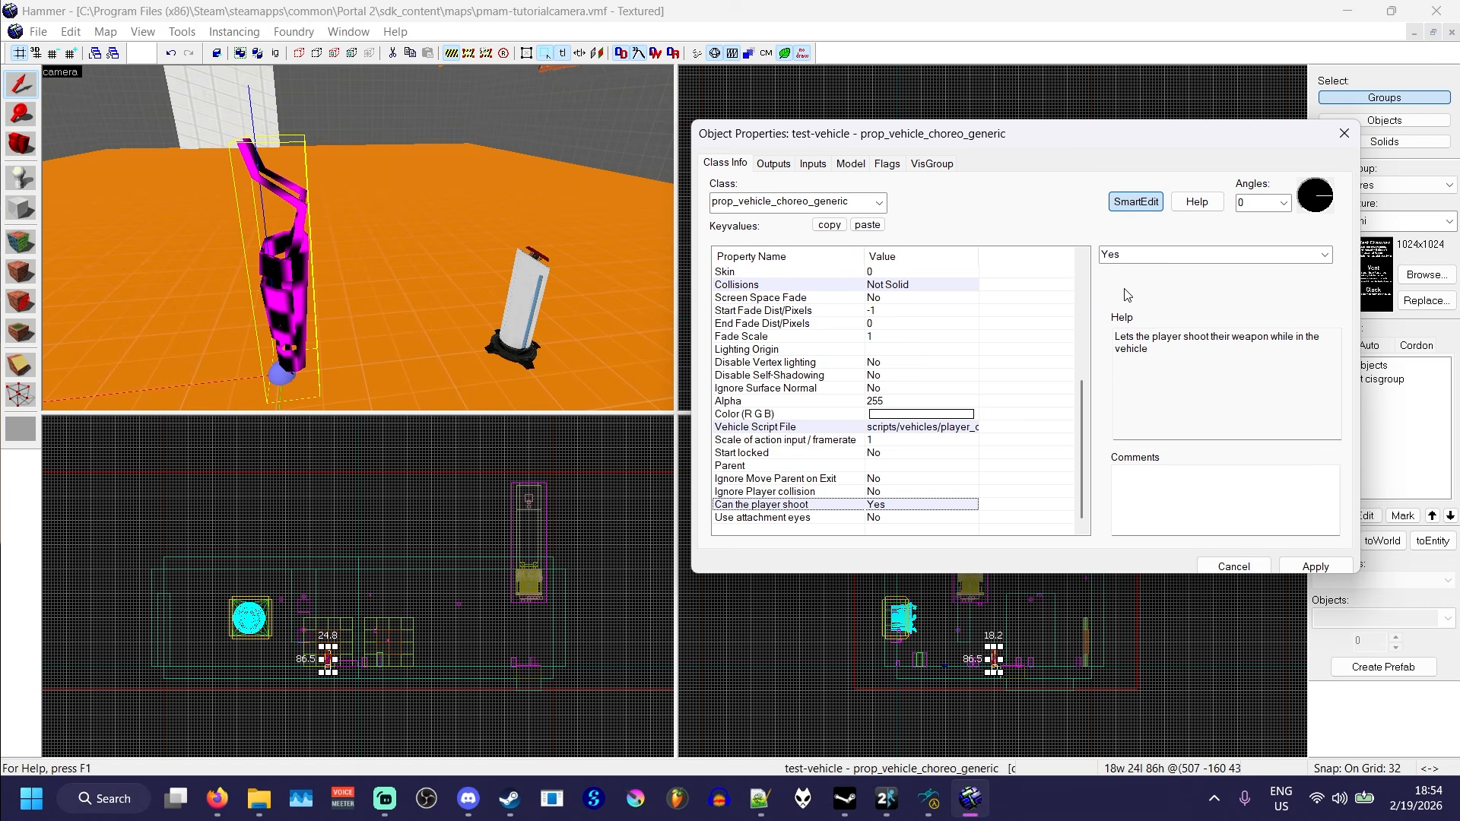
pyautogui.scroll(3, 851, 450)
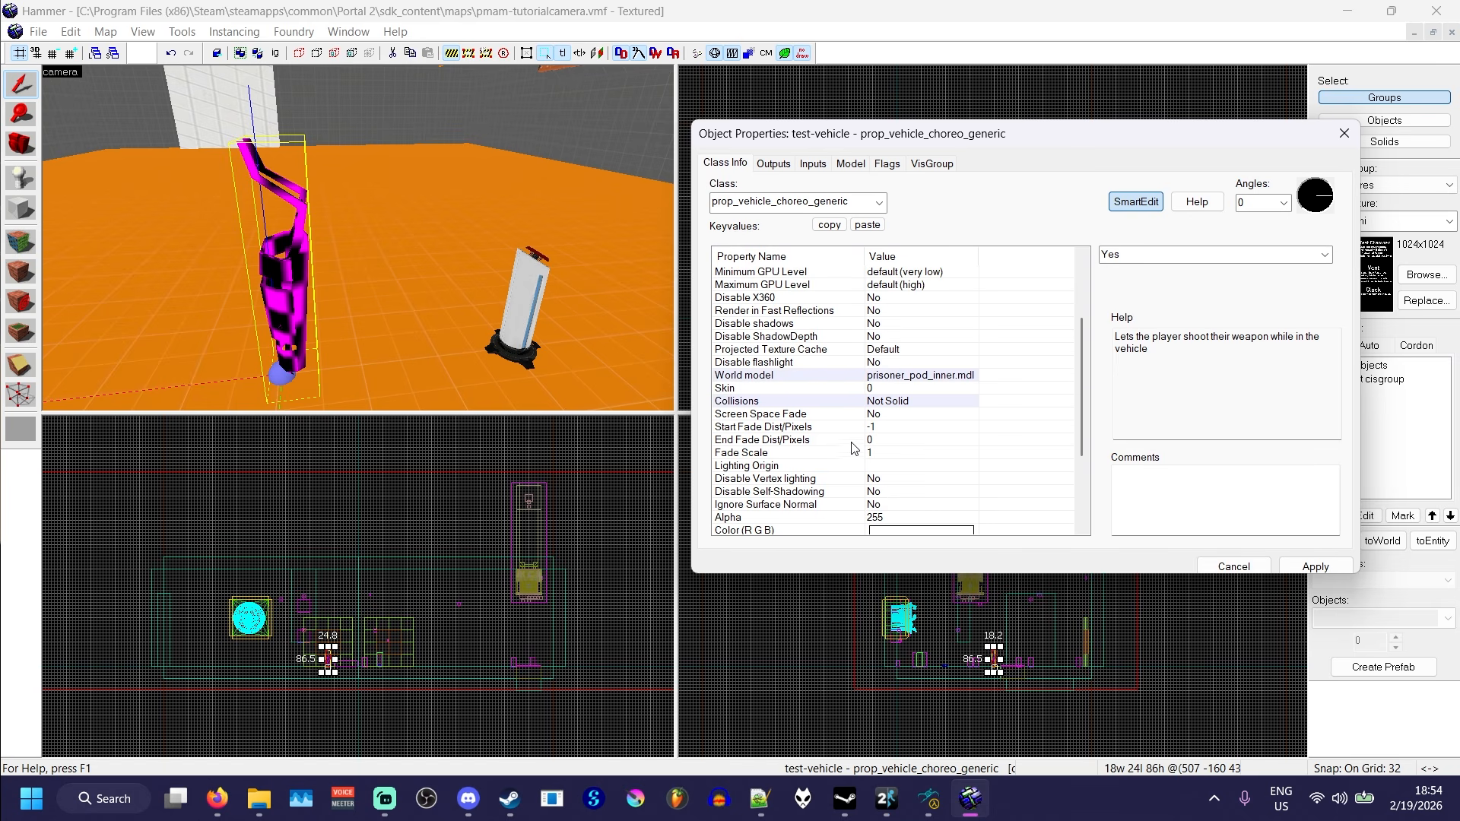
pyautogui.click(798, 401)
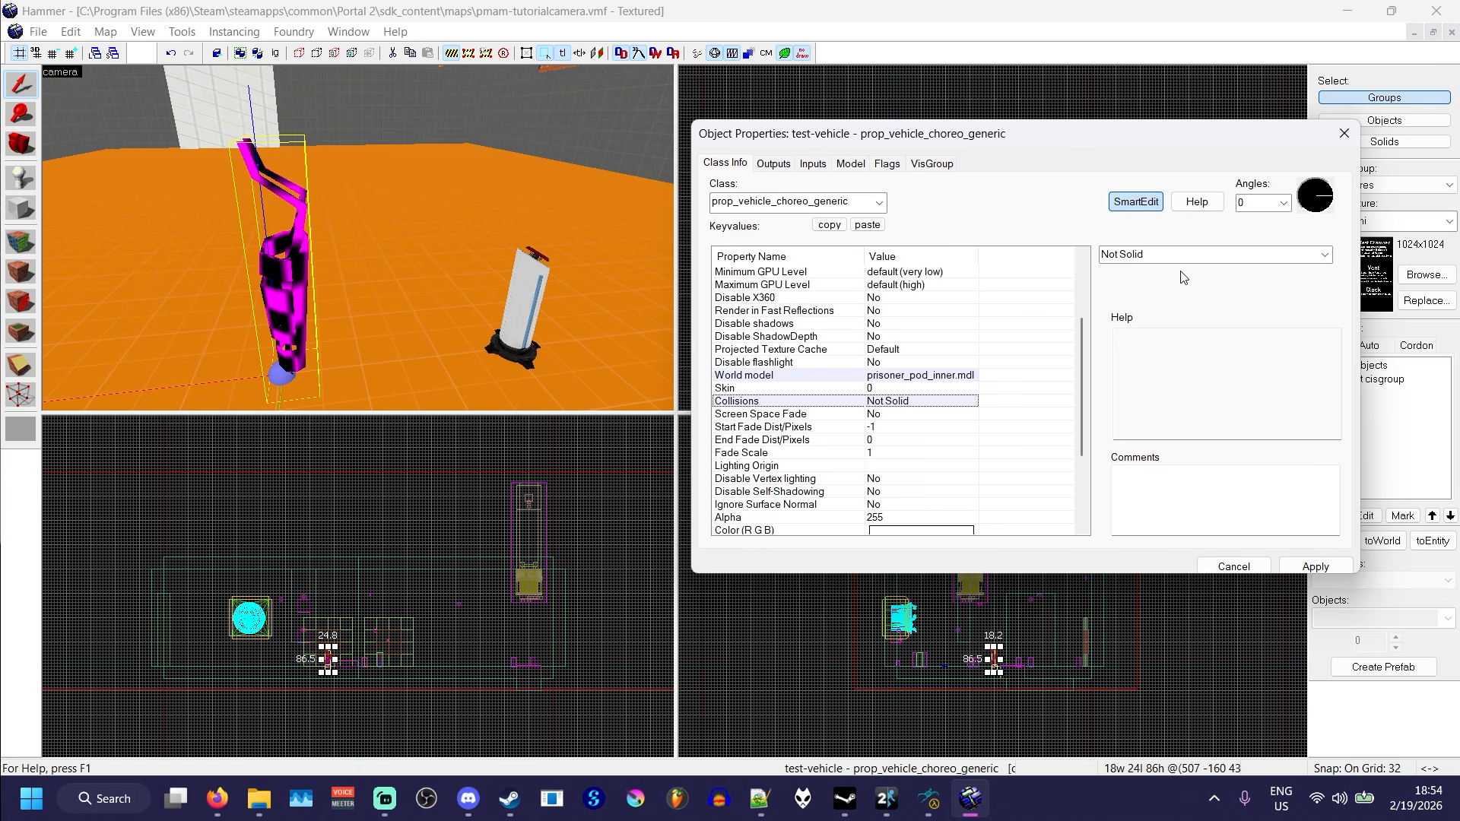
pyautogui.click(280, 287)
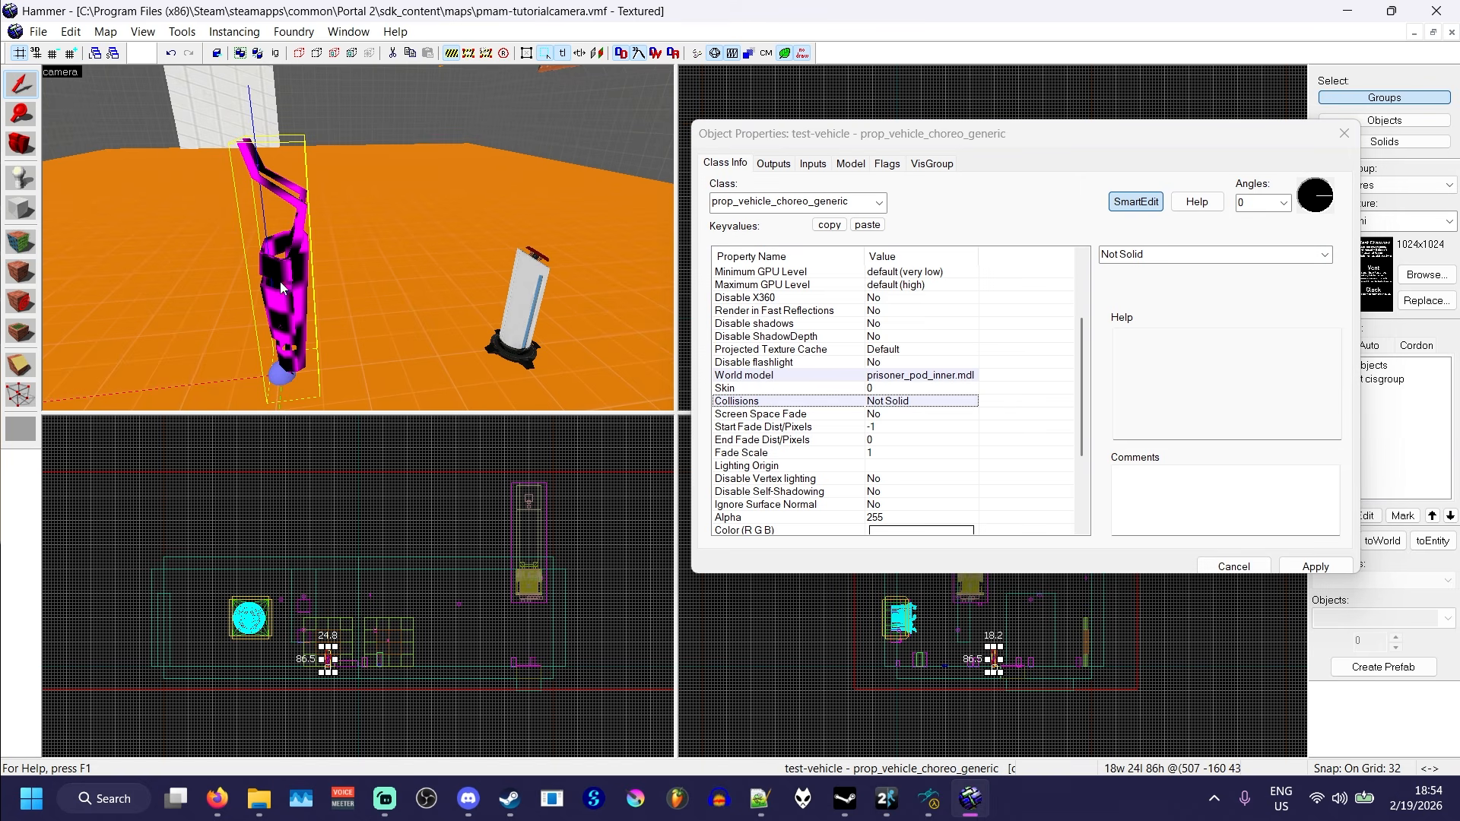
pyautogui.scroll(-3, 837, 338)
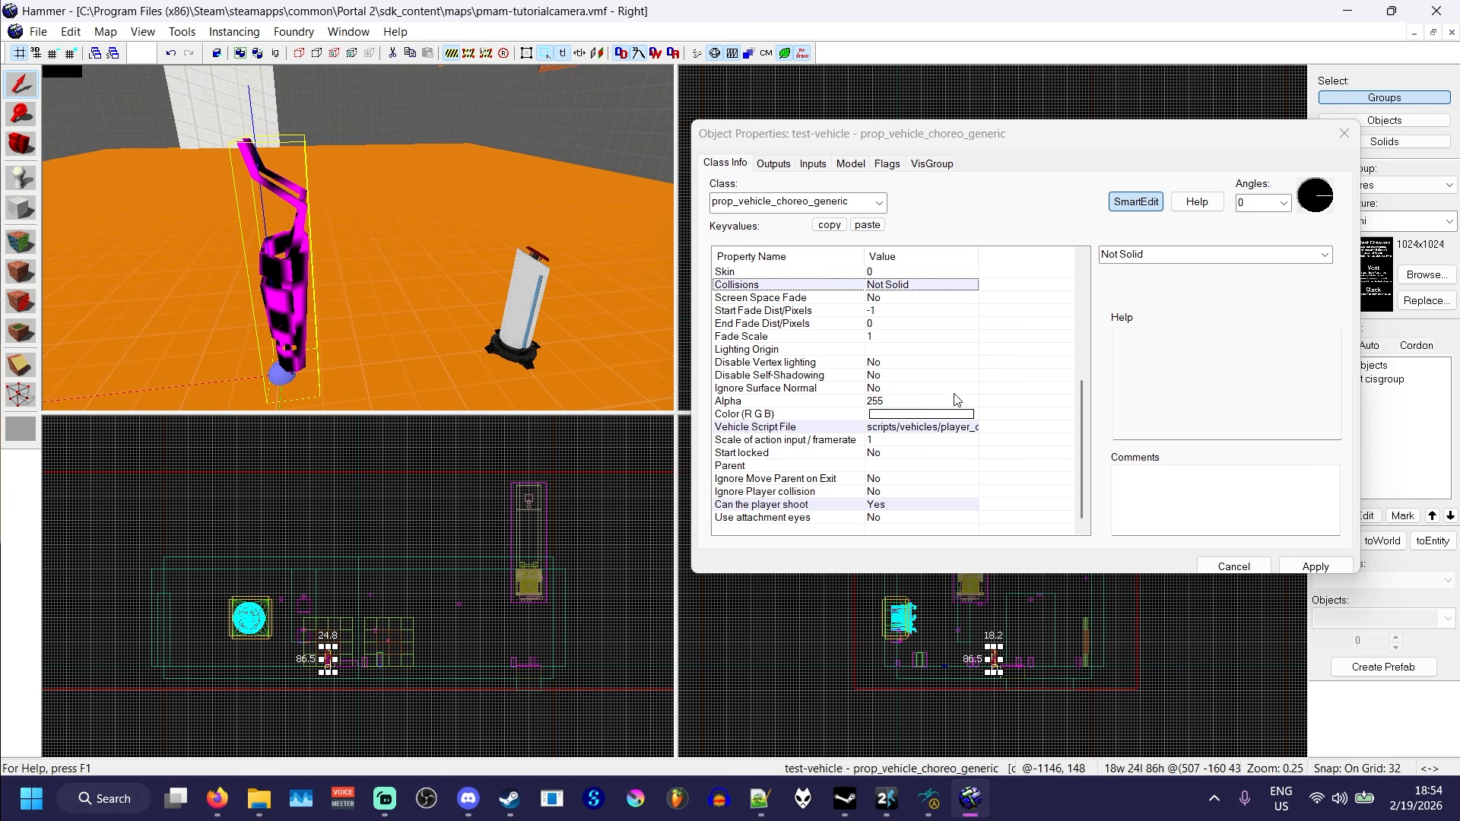
pyautogui.scroll(6, 974, 399)
# - Add an OnPressed output to the prop_button that targets test-vehicle, picked in the 3D view, with the EnterVehicleImmediate input
pyautogui.click(538, 271)
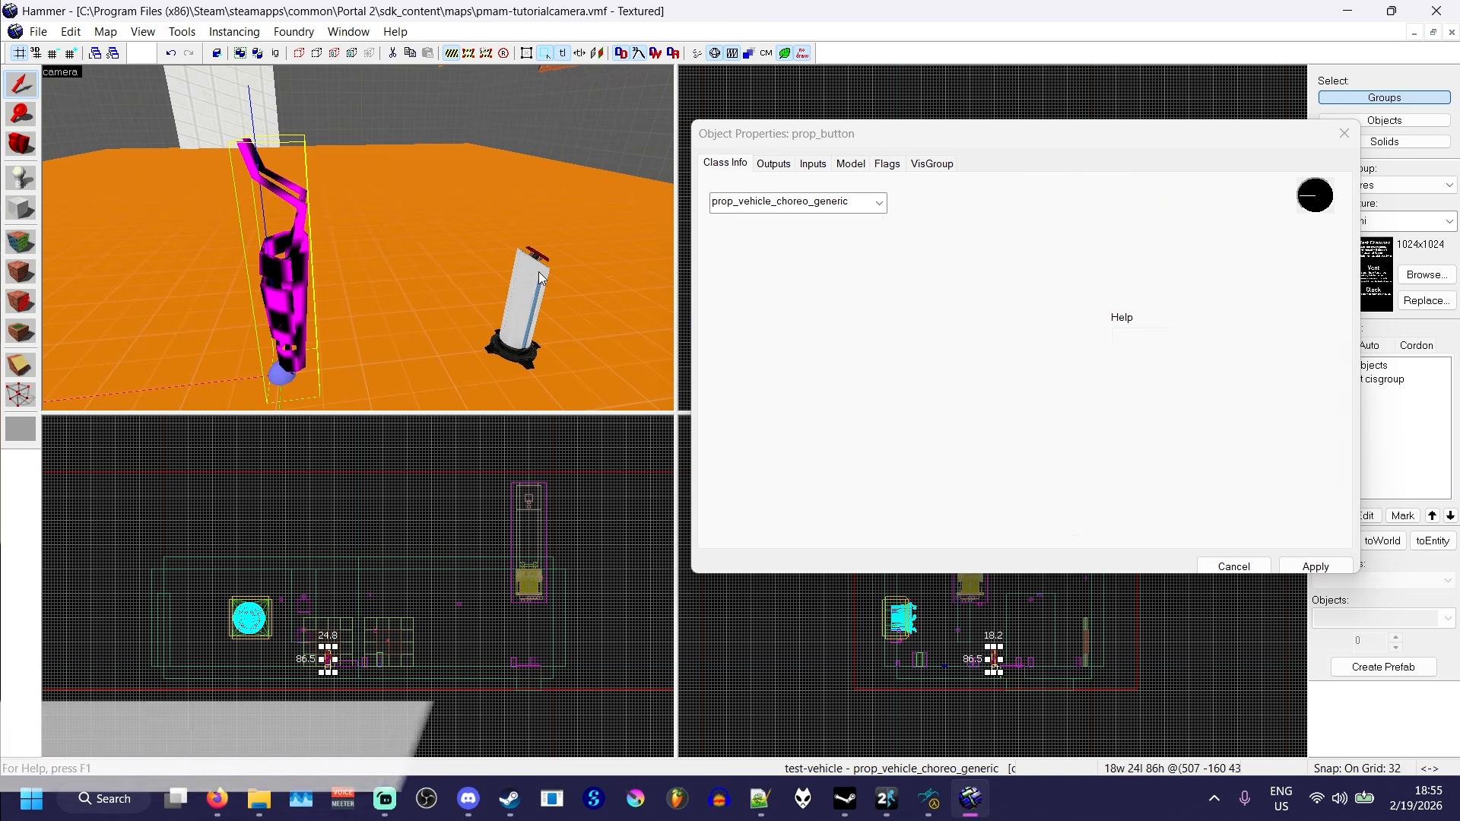
pyautogui.click(773, 164)
pyautogui.click(827, 525)
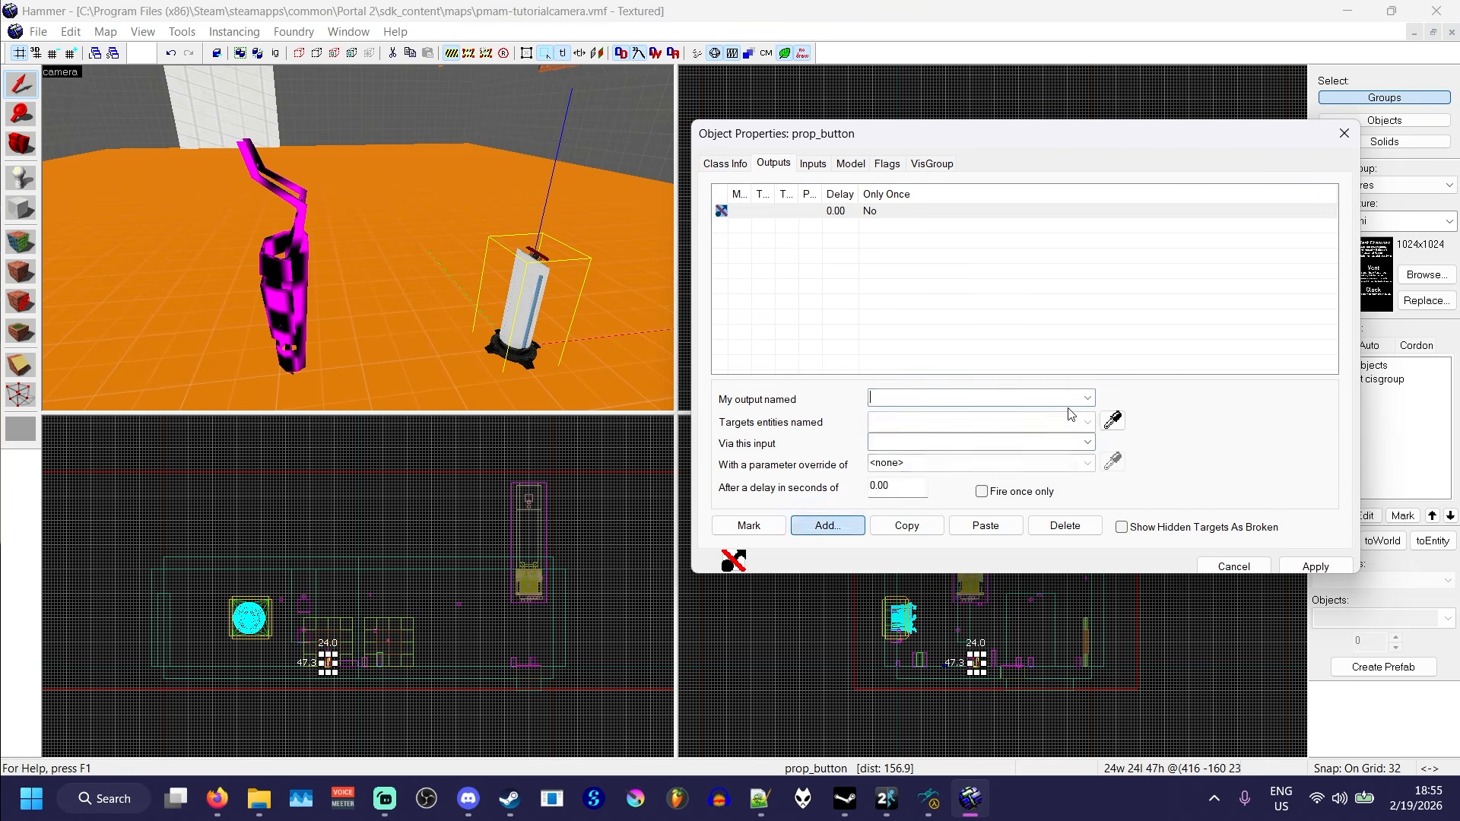
pyautogui.click(1087, 397)
pyautogui.click(996, 427)
pyautogui.click(1113, 421)
pyautogui.click(296, 261)
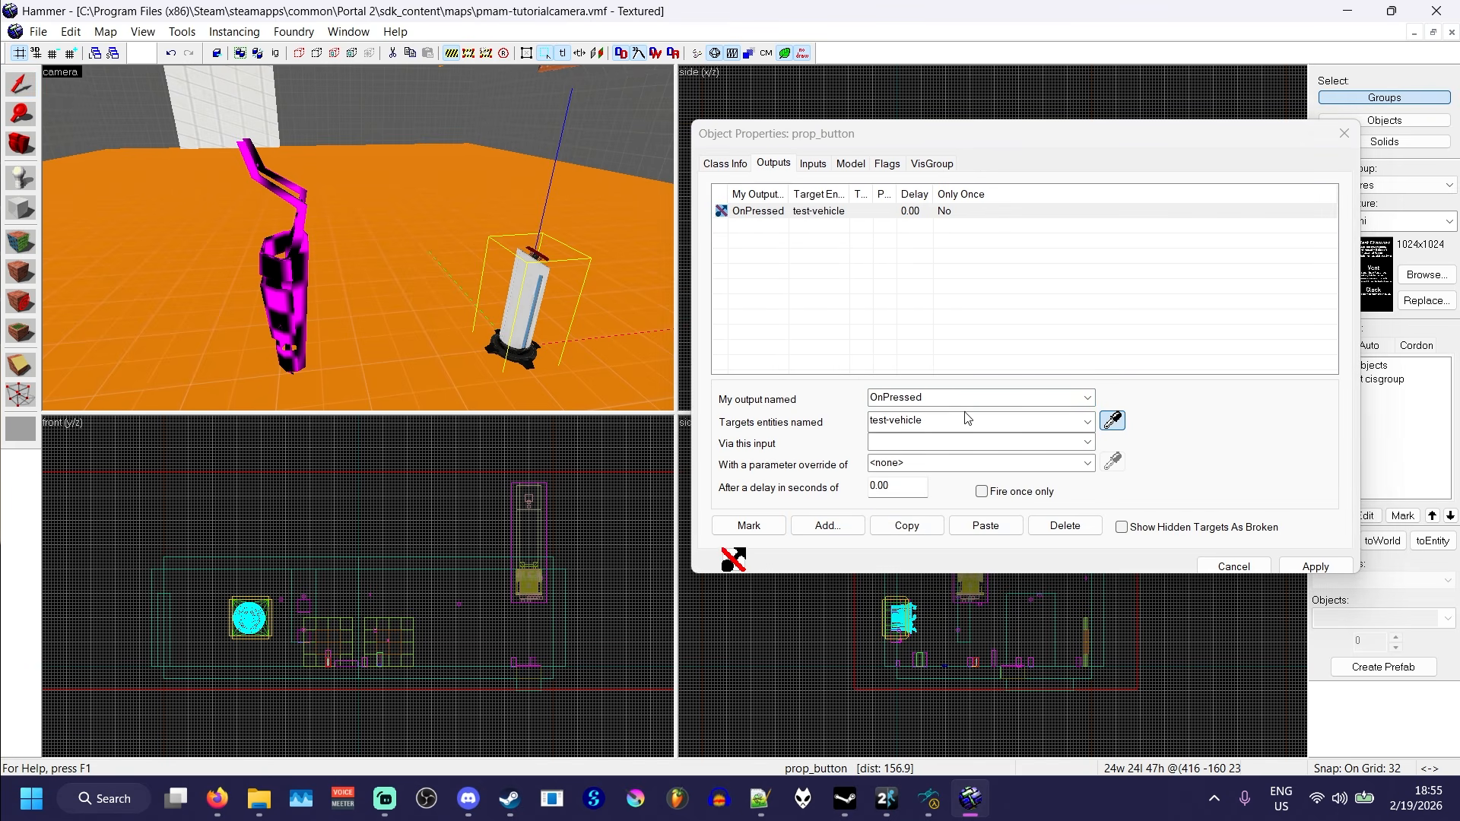
pyautogui.click(1087, 443)
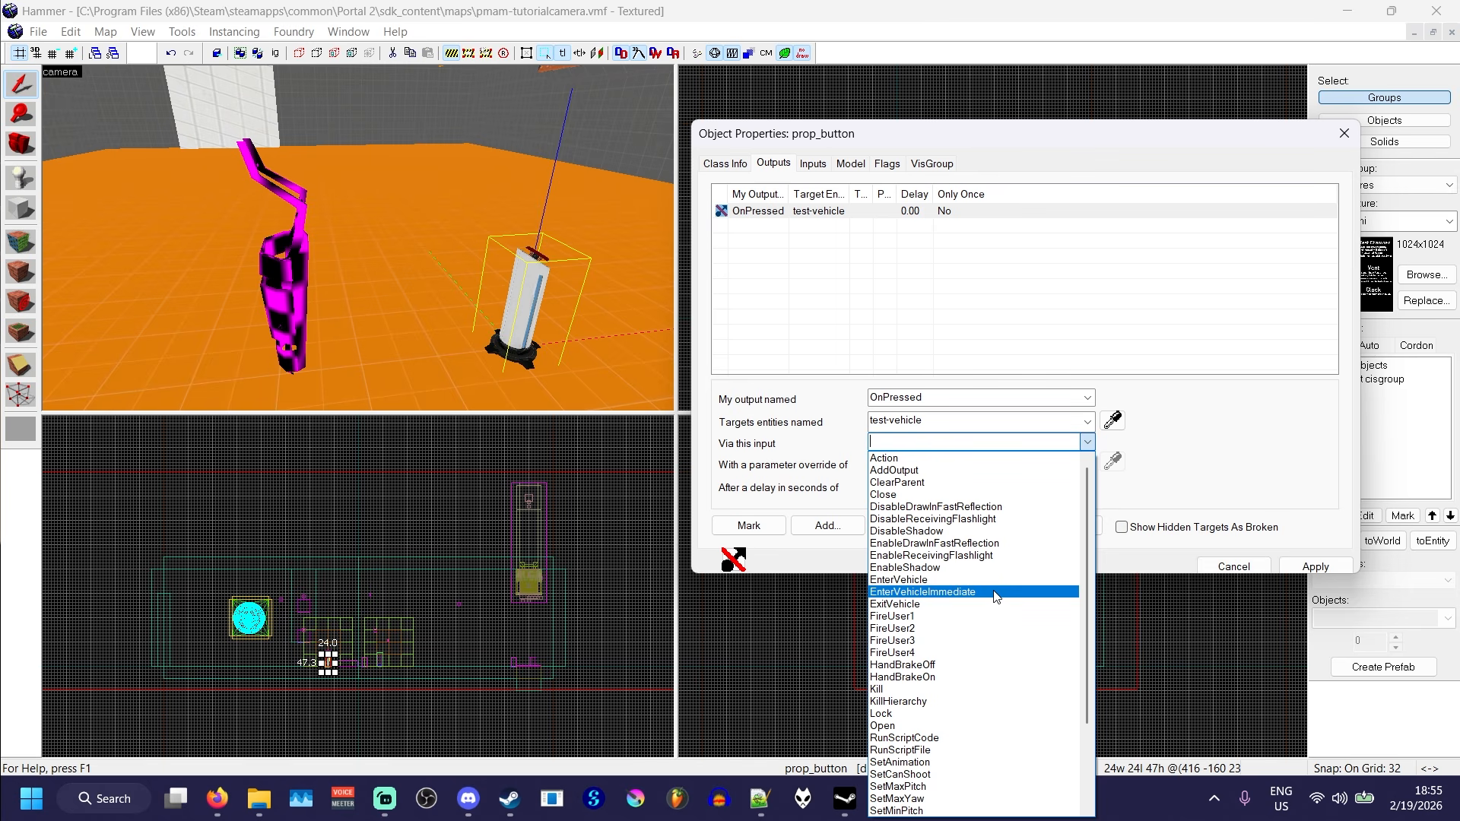
pyautogui.click(992, 592)
# - Add a second OnPressed output to the prop_button that sends ExitVehicle to test-vehicle after a 15-second delay, and apply it
pyautogui.click(827, 525)
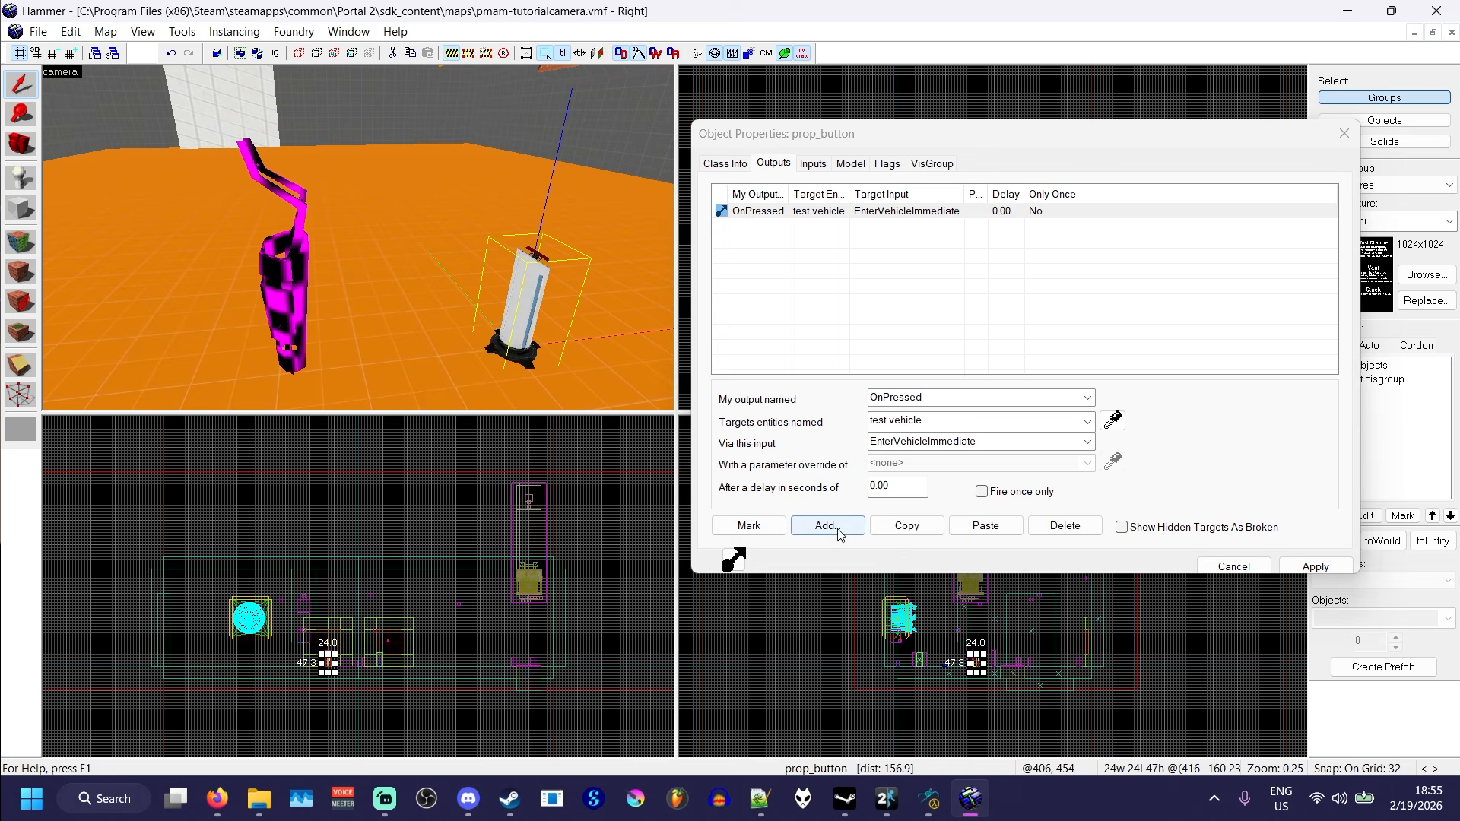
pyautogui.click(1087, 399)
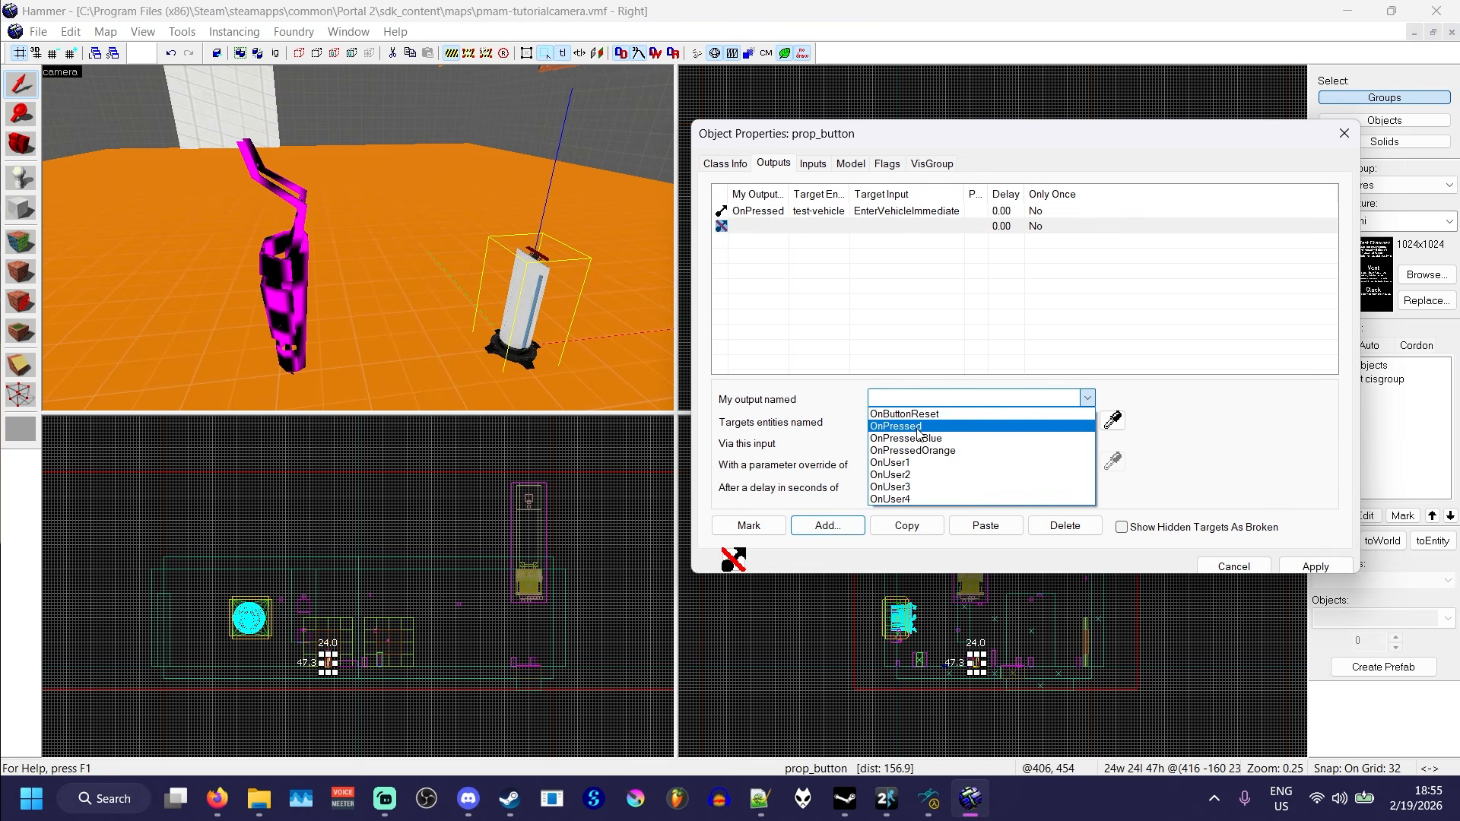
pyautogui.click(923, 428)
pyautogui.click(1112, 425)
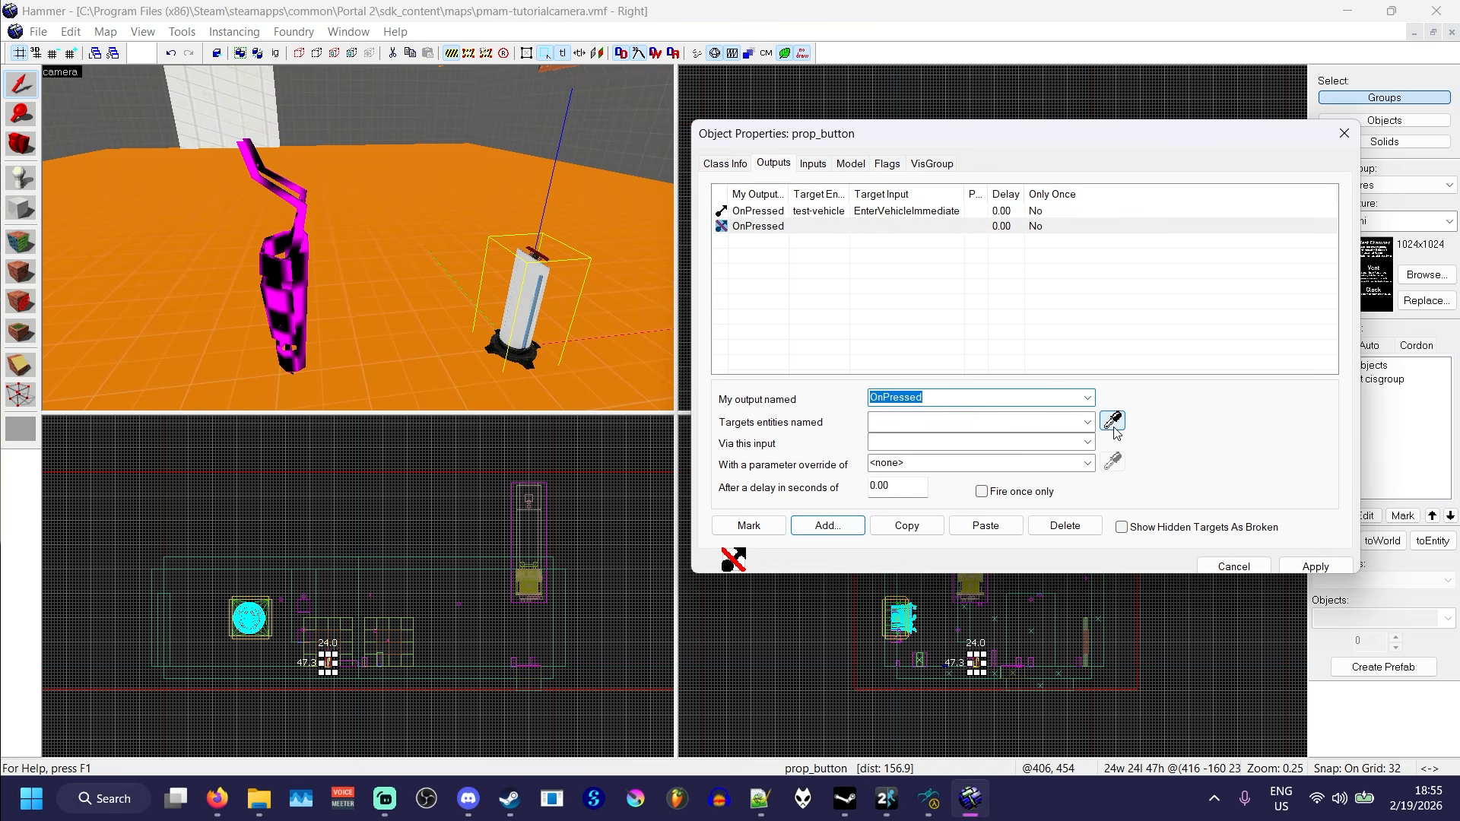
pyautogui.click(294, 260)
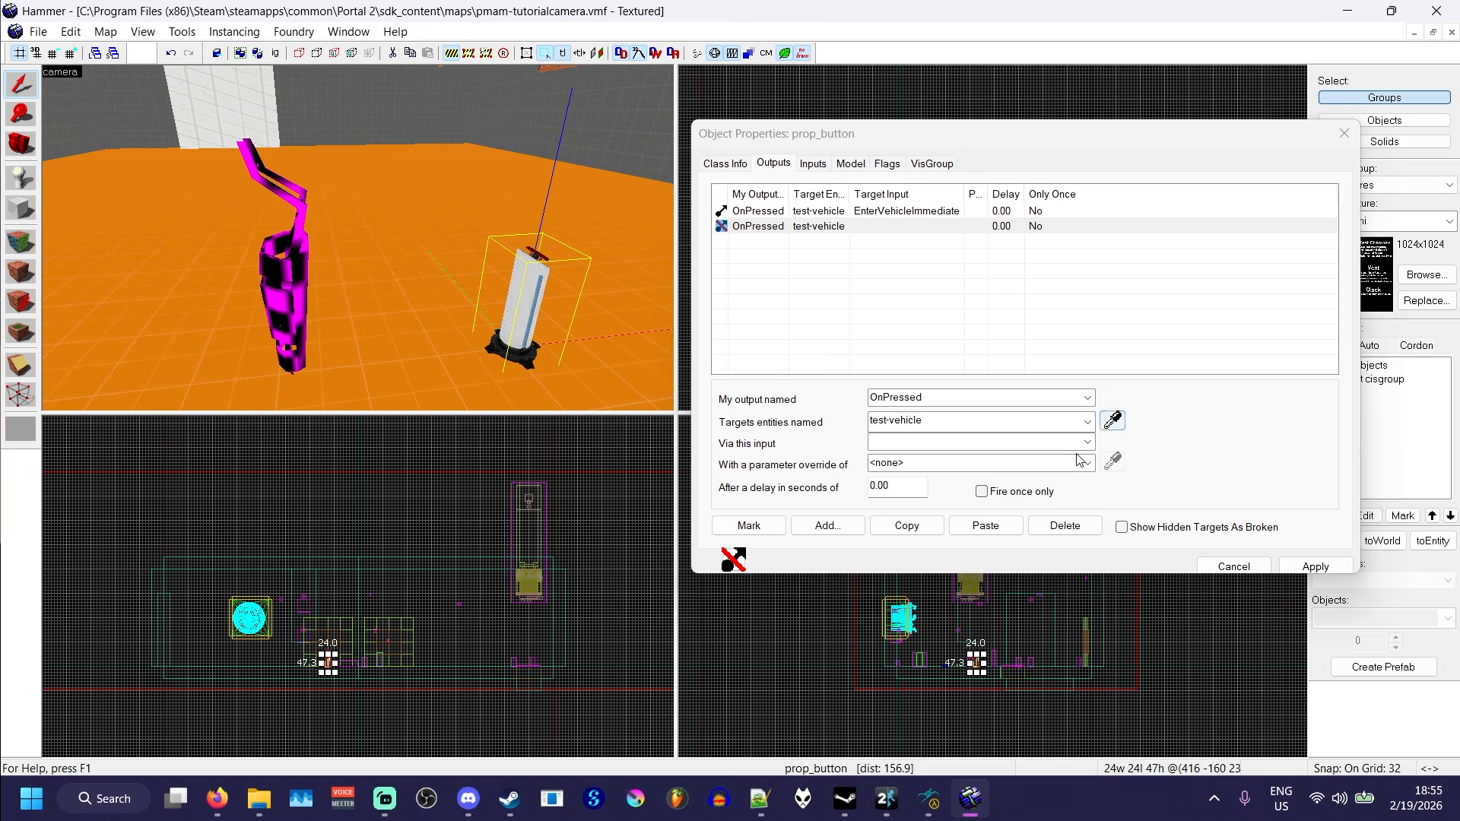
pyautogui.click(1087, 444)
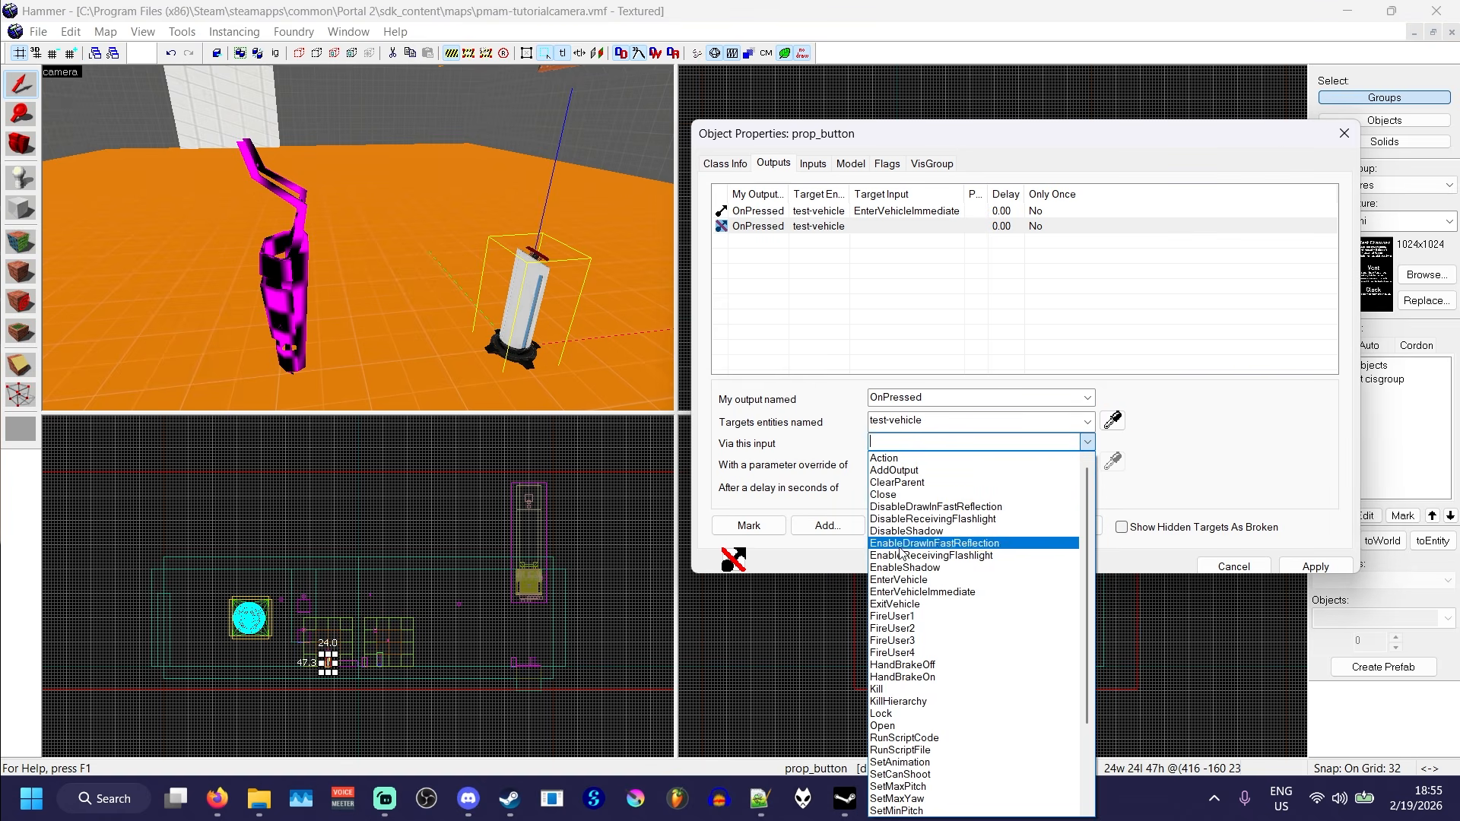
pyautogui.click(931, 604)
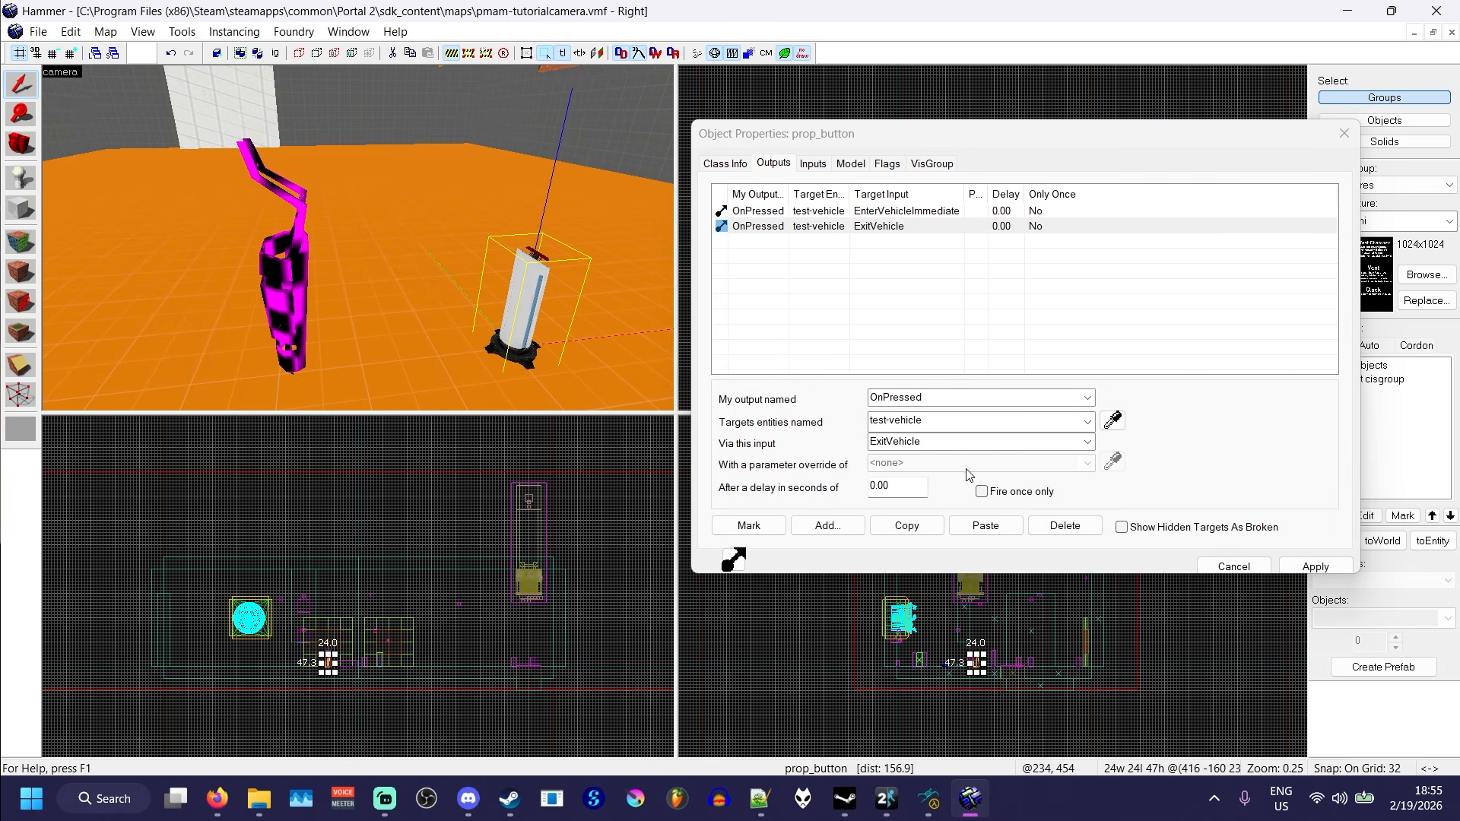
pyautogui.moveTo(898, 487); pyautogui.dragTo(826, 474)
pyautogui.write('15')
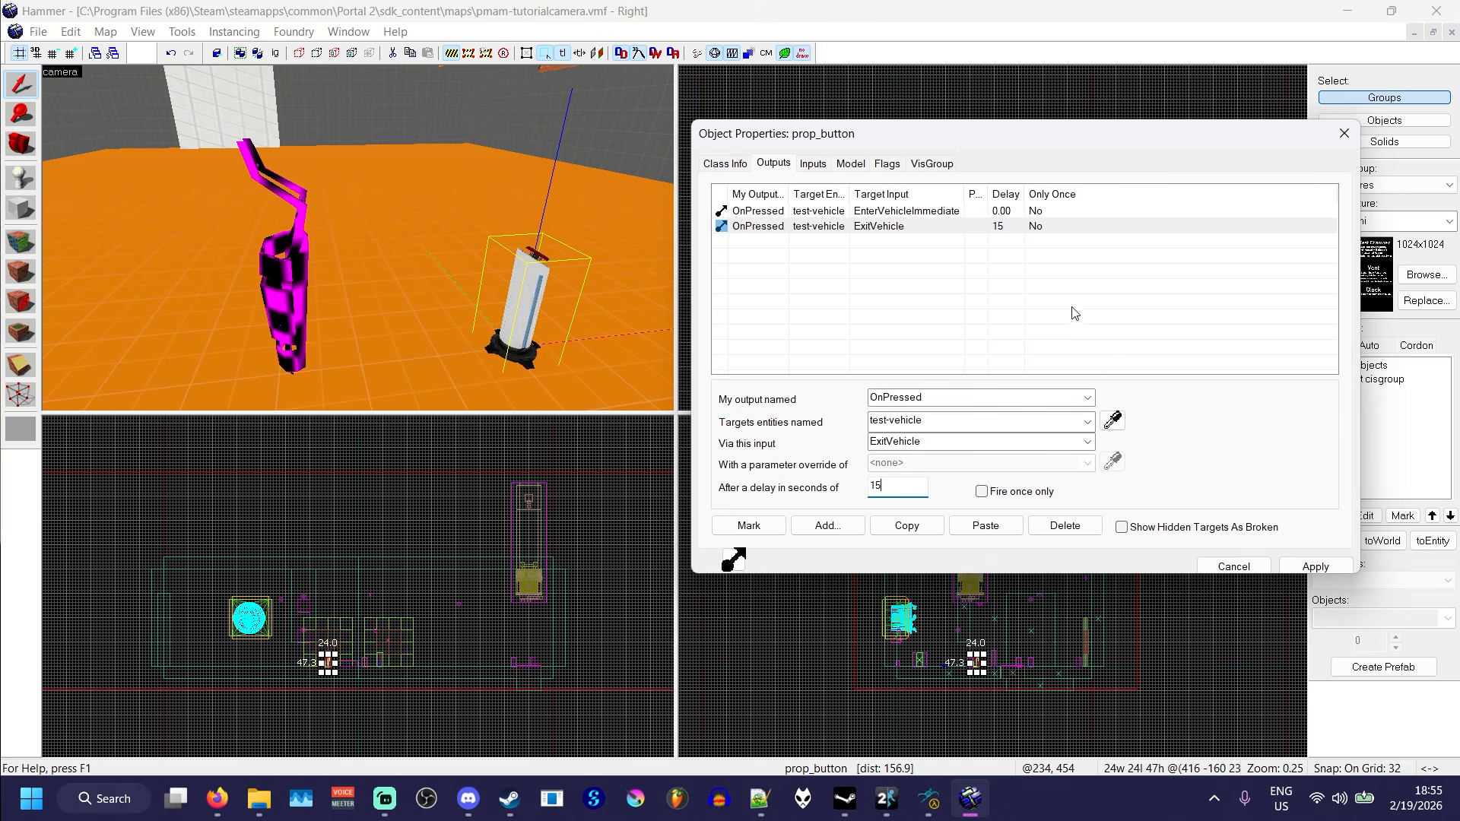
pyautogui.click(1314, 567)
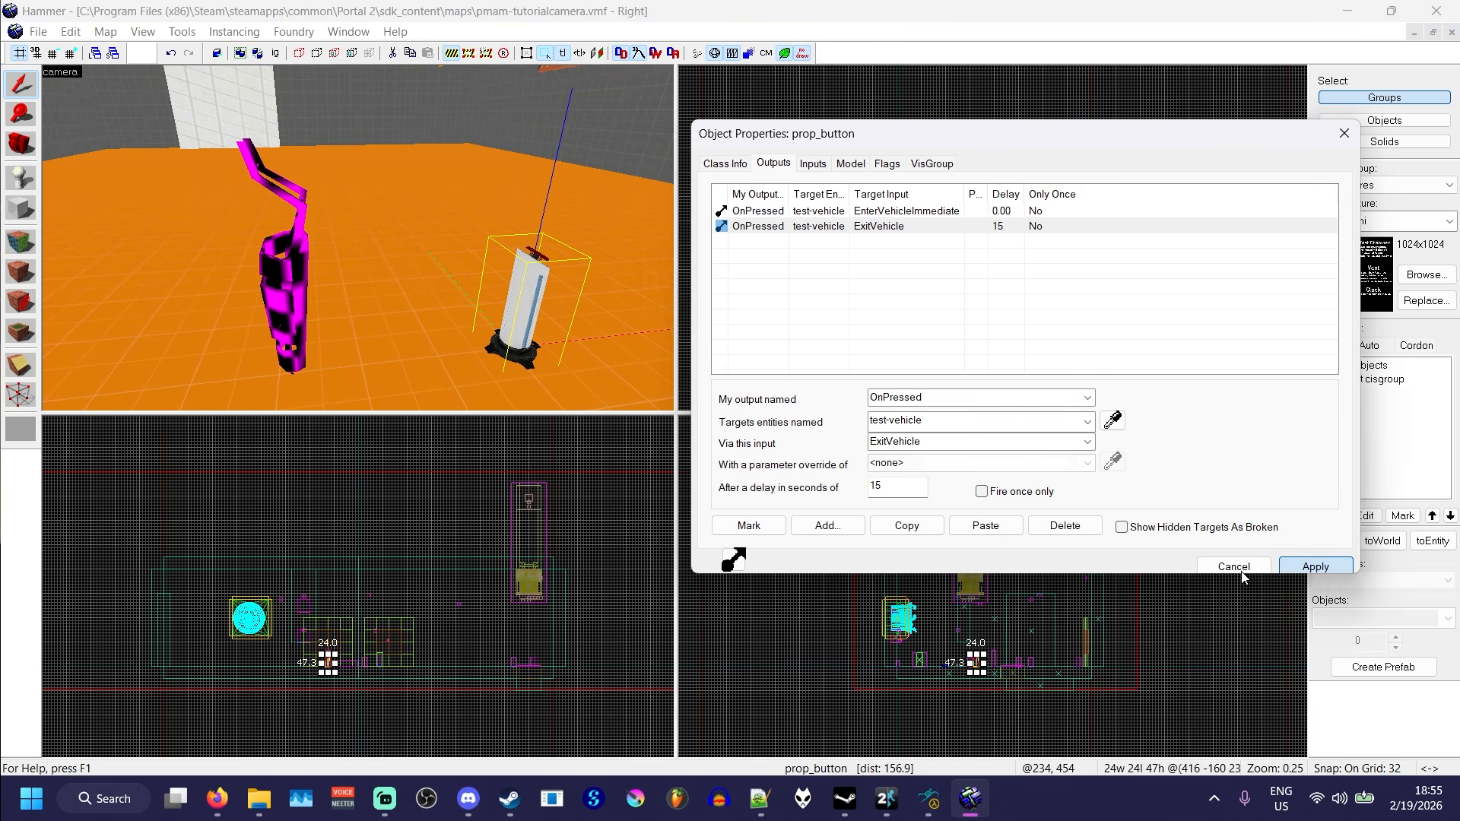
# - Review the Vehicle Script File keyvalue in test-vehicle's class info, then close its properties
pyautogui.click(300, 289)
pyautogui.click(745, 163)
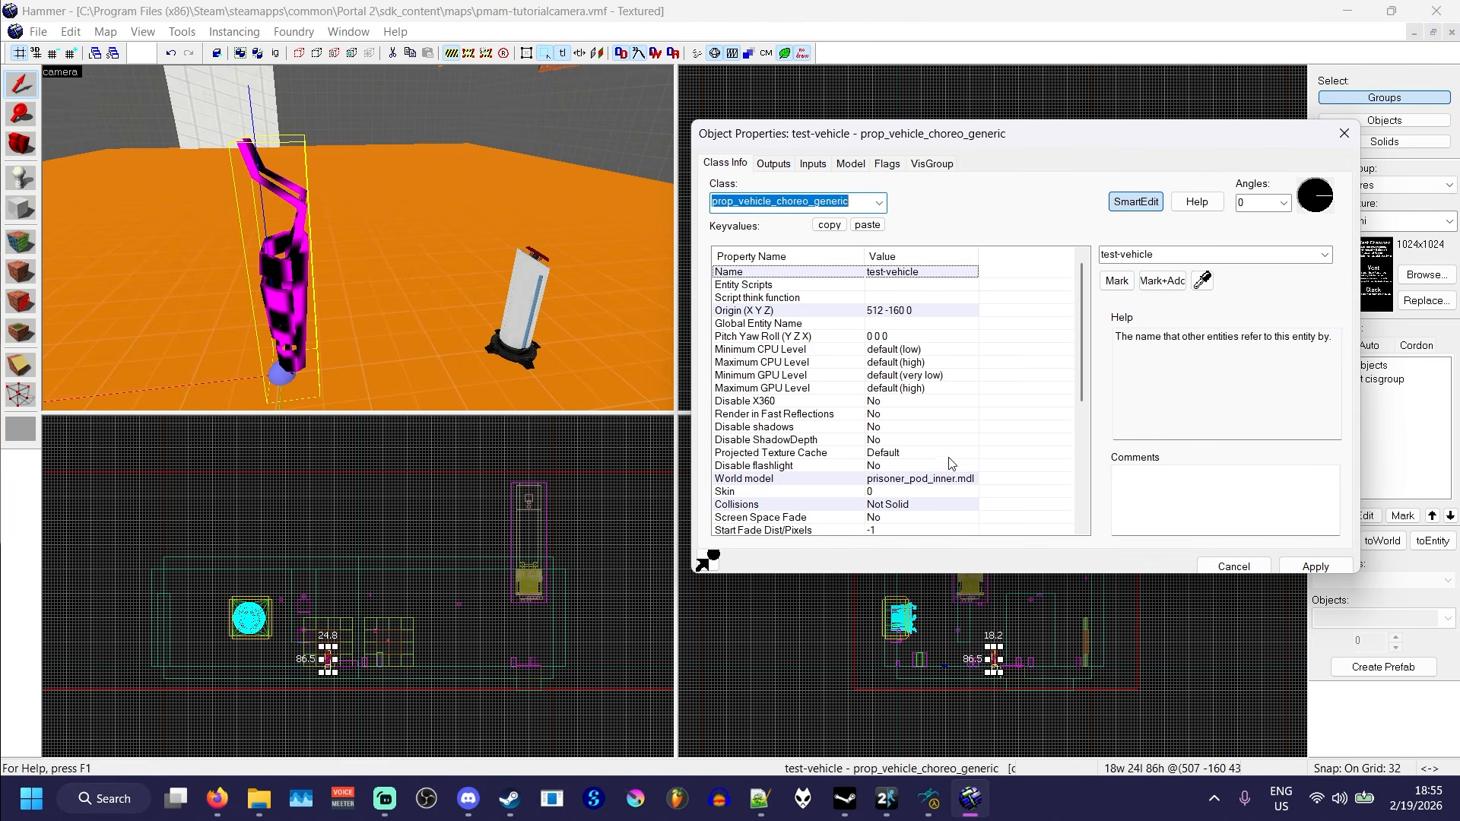
pyautogui.scroll(-5, 912, 467)
pyautogui.click(912, 454)
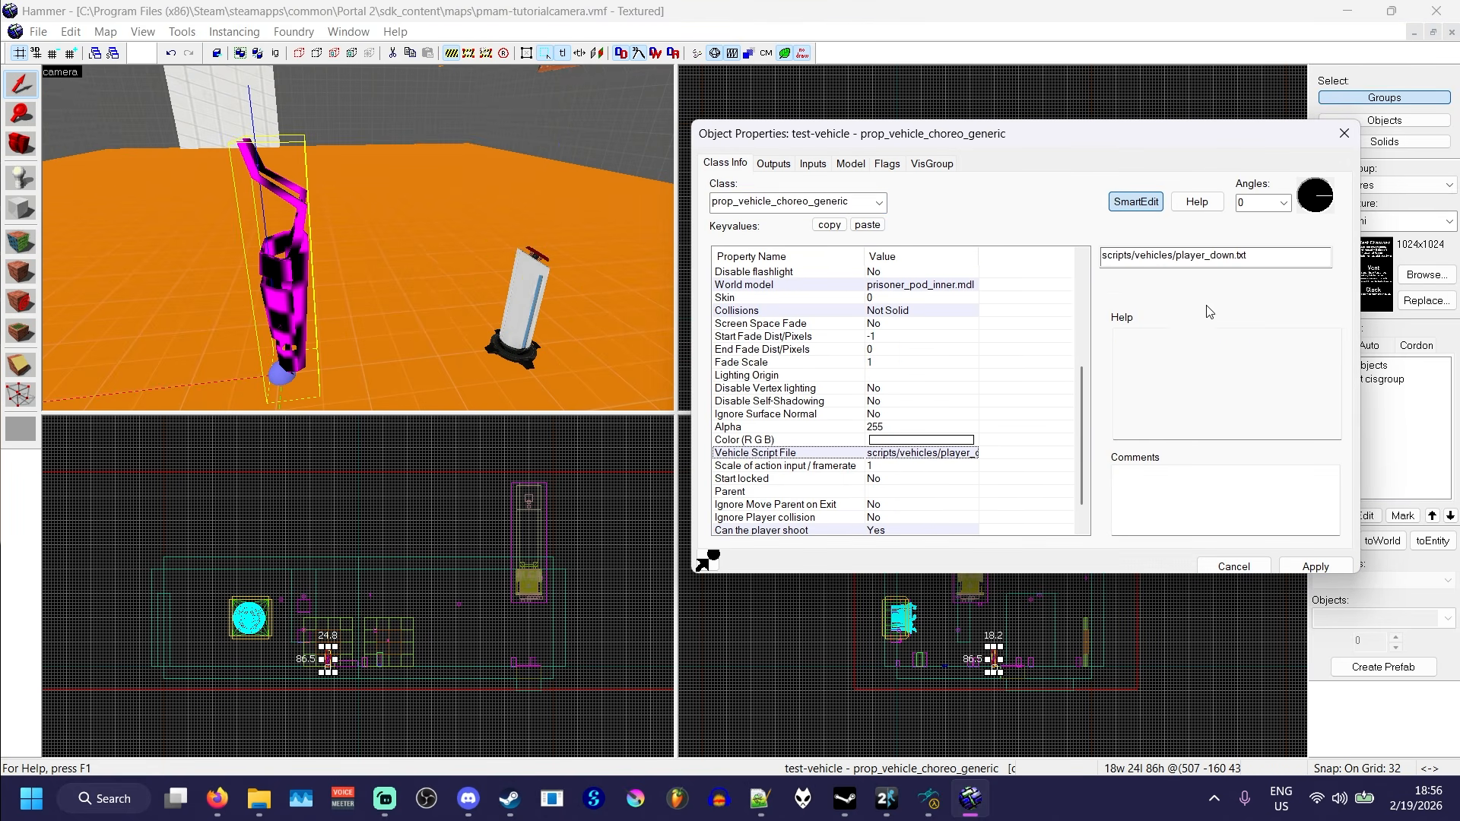
pyautogui.click(1343, 134)
# - Clear the selection, then compile the map and launch it in Portal 2 for testing
pyautogui.click(751, 206)
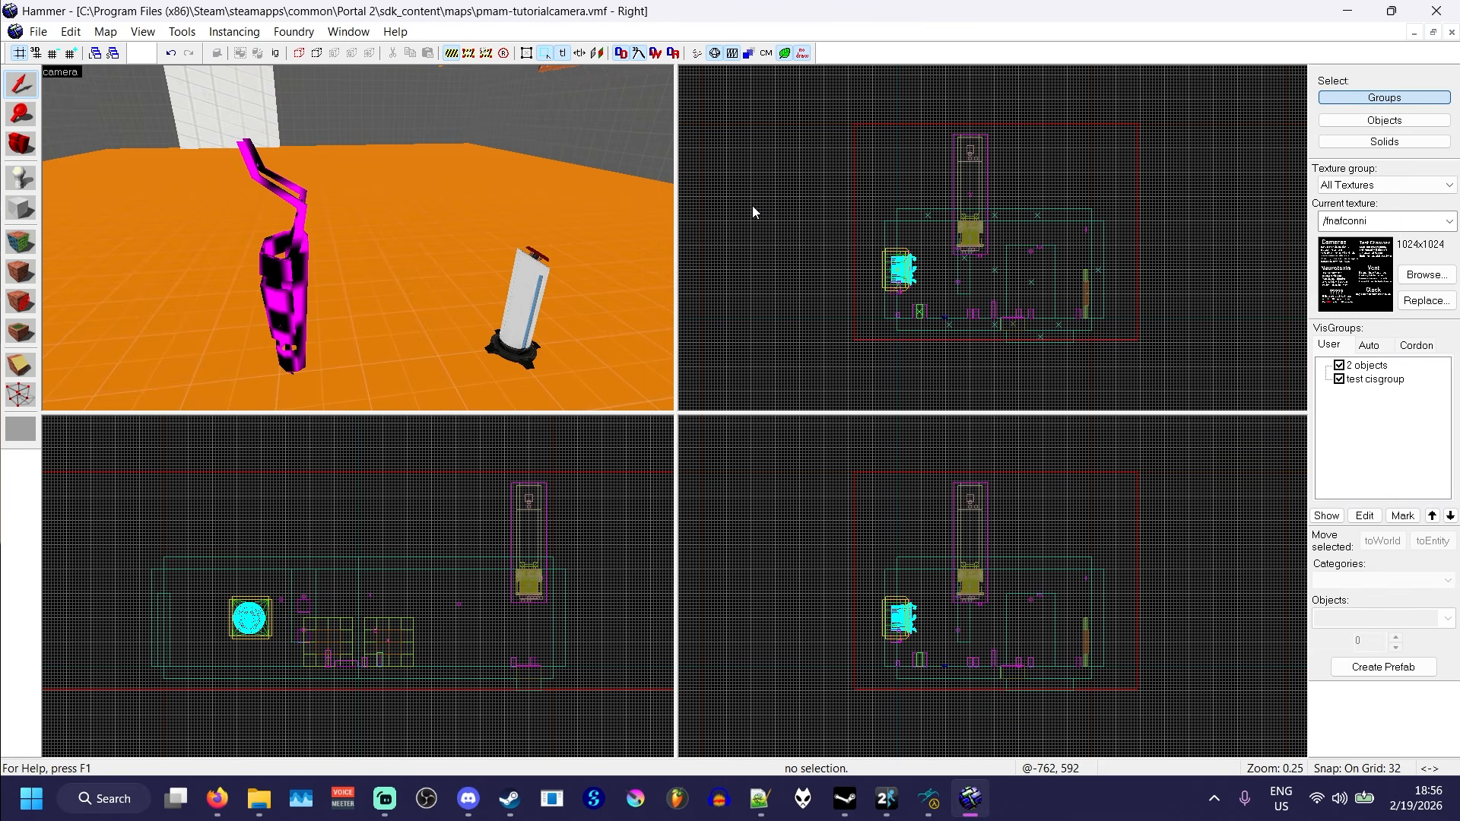
pyautogui.press('F9')
pyautogui.press('Return')
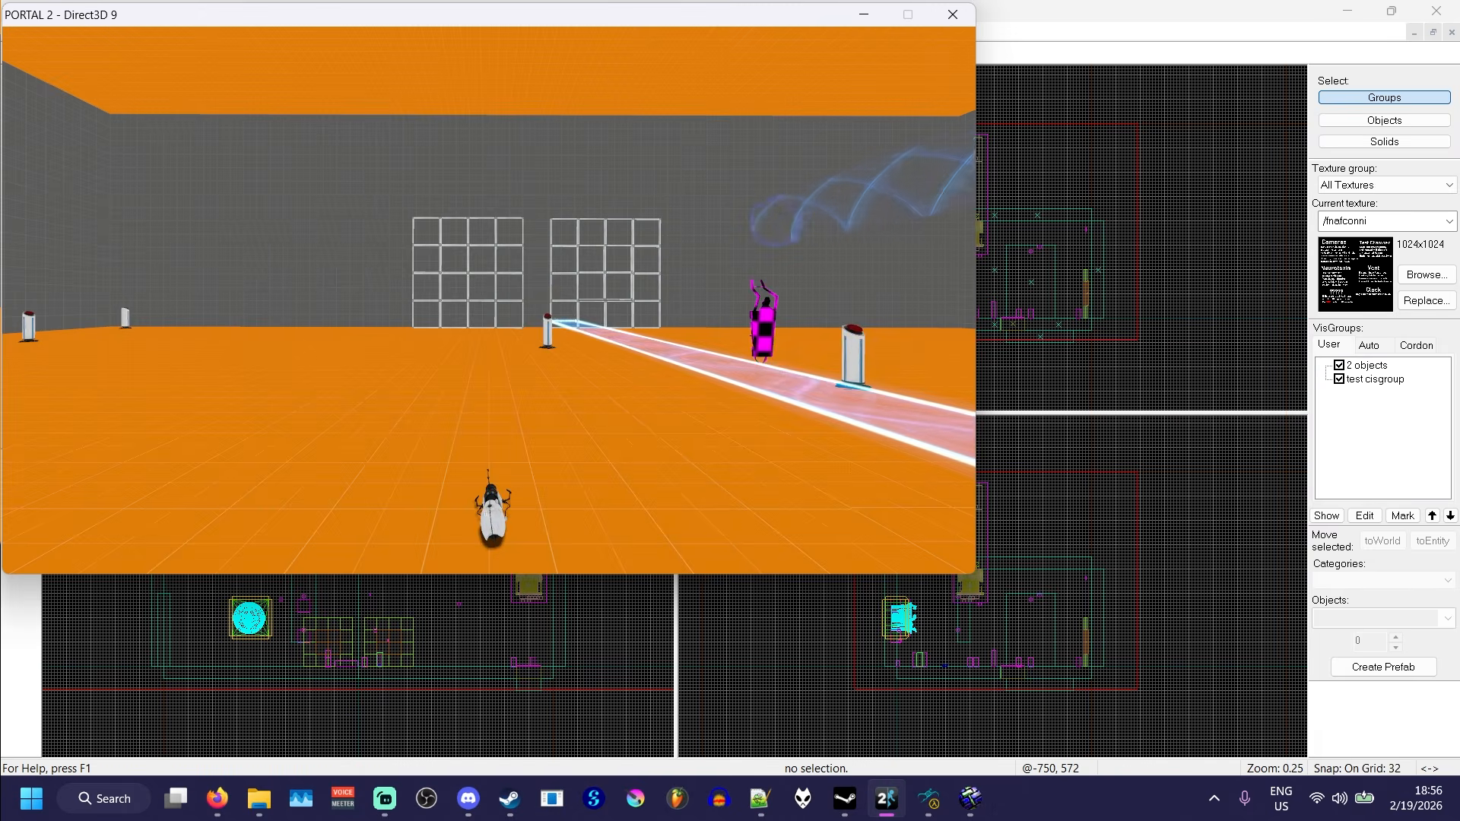
# - Walk to the button beside test-vehicle in the running map and examine the vehicle up close
pyautogui.press('w')
pyautogui.press('d')
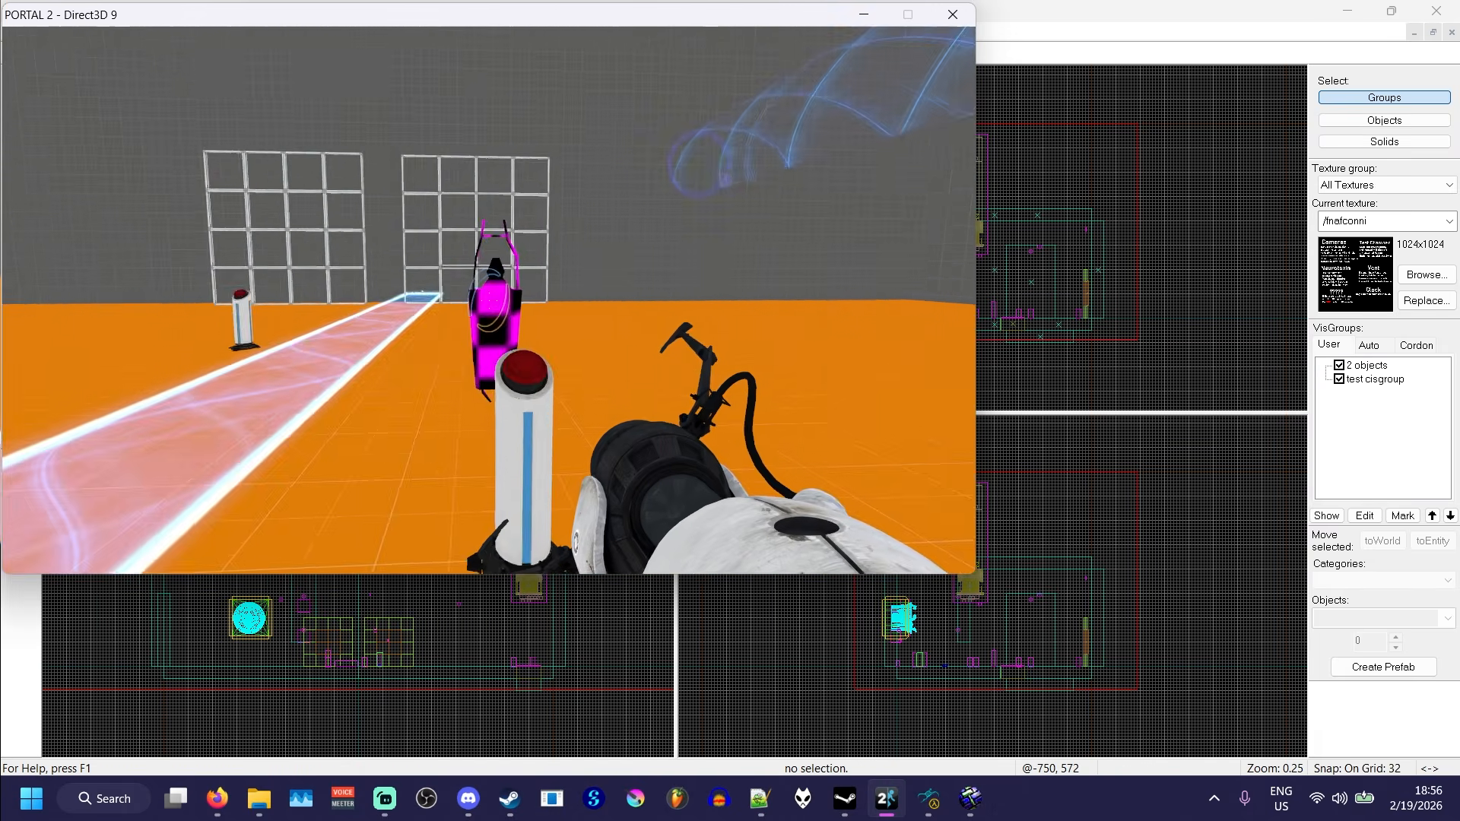
pyautogui.press('d')
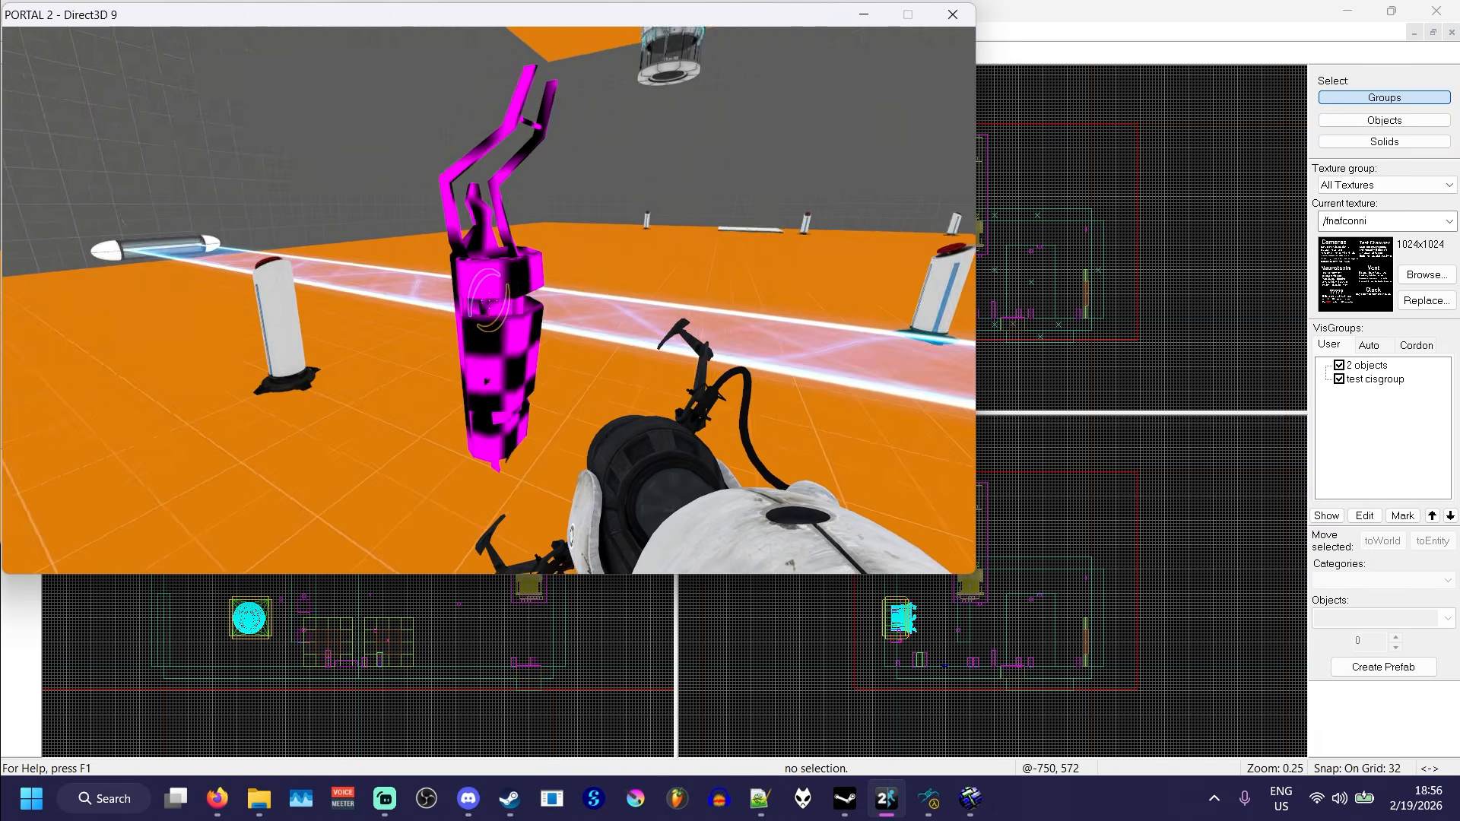
pyautogui.press('a')
pyautogui.press('w')
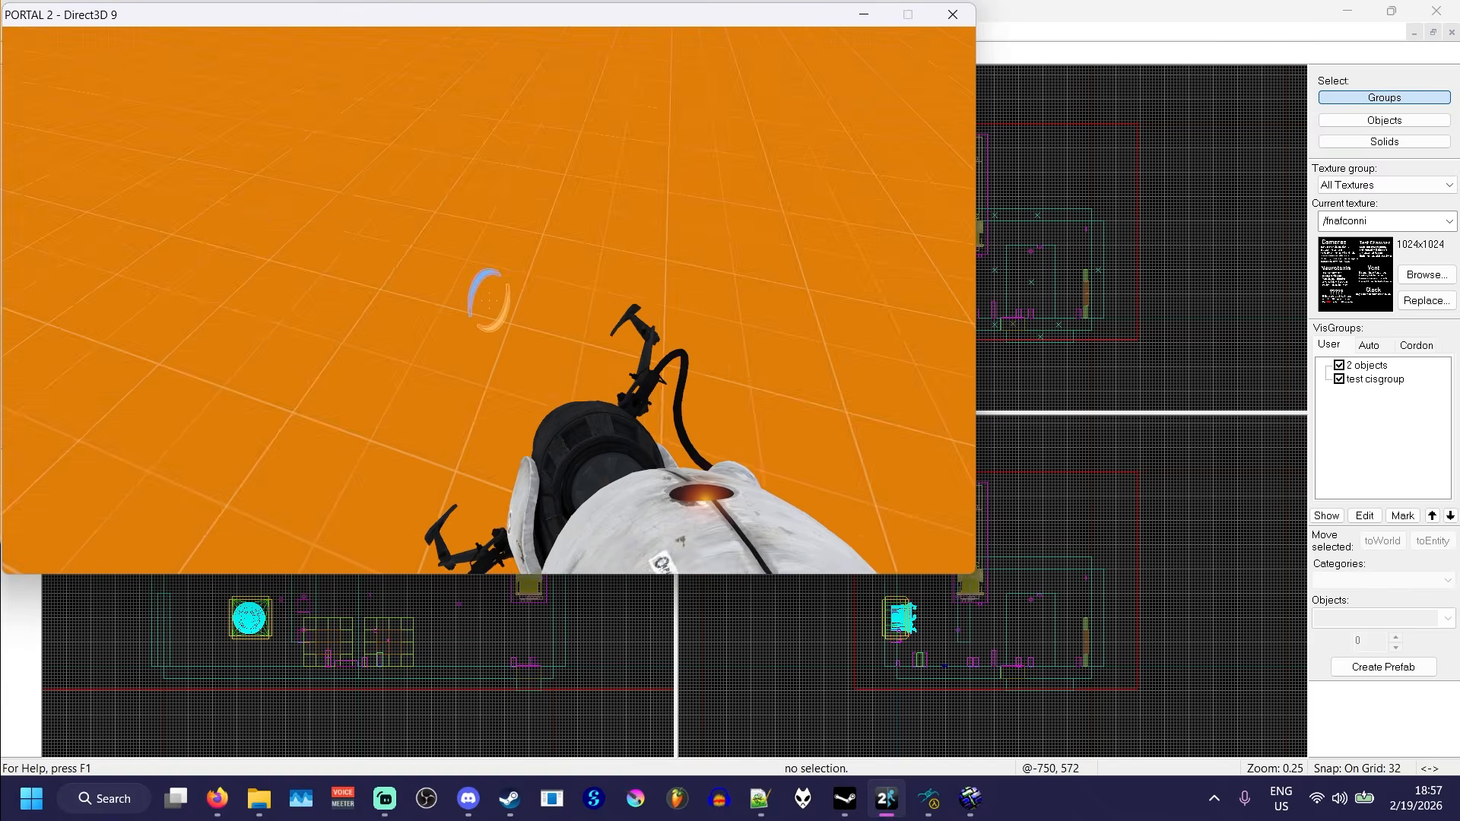
# - Walk around the test chamber past test-vehicle and the light bridge, examining the vehicle and the other buttons
pyautogui.press('d')
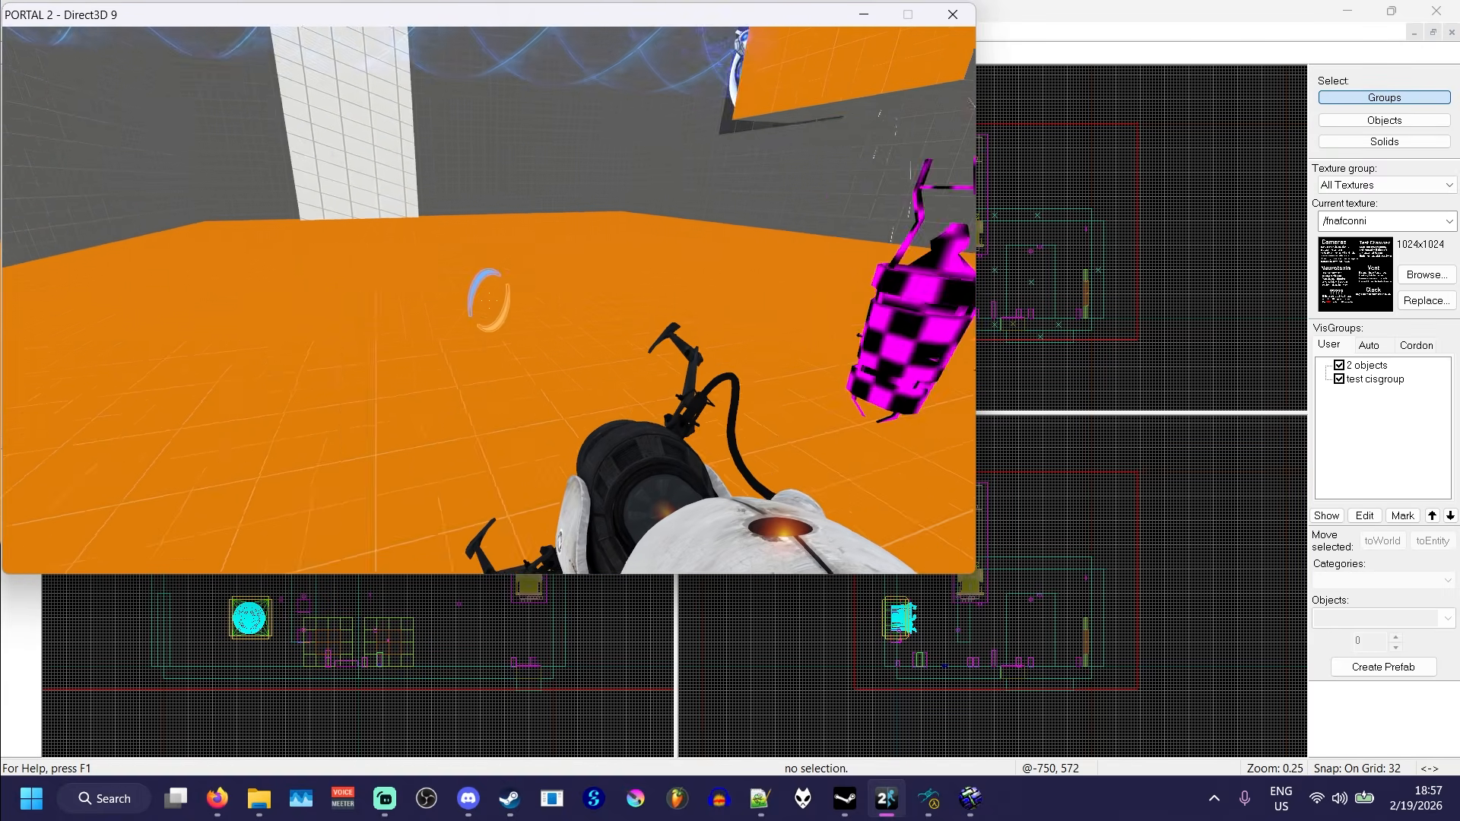
pyautogui.press('d')
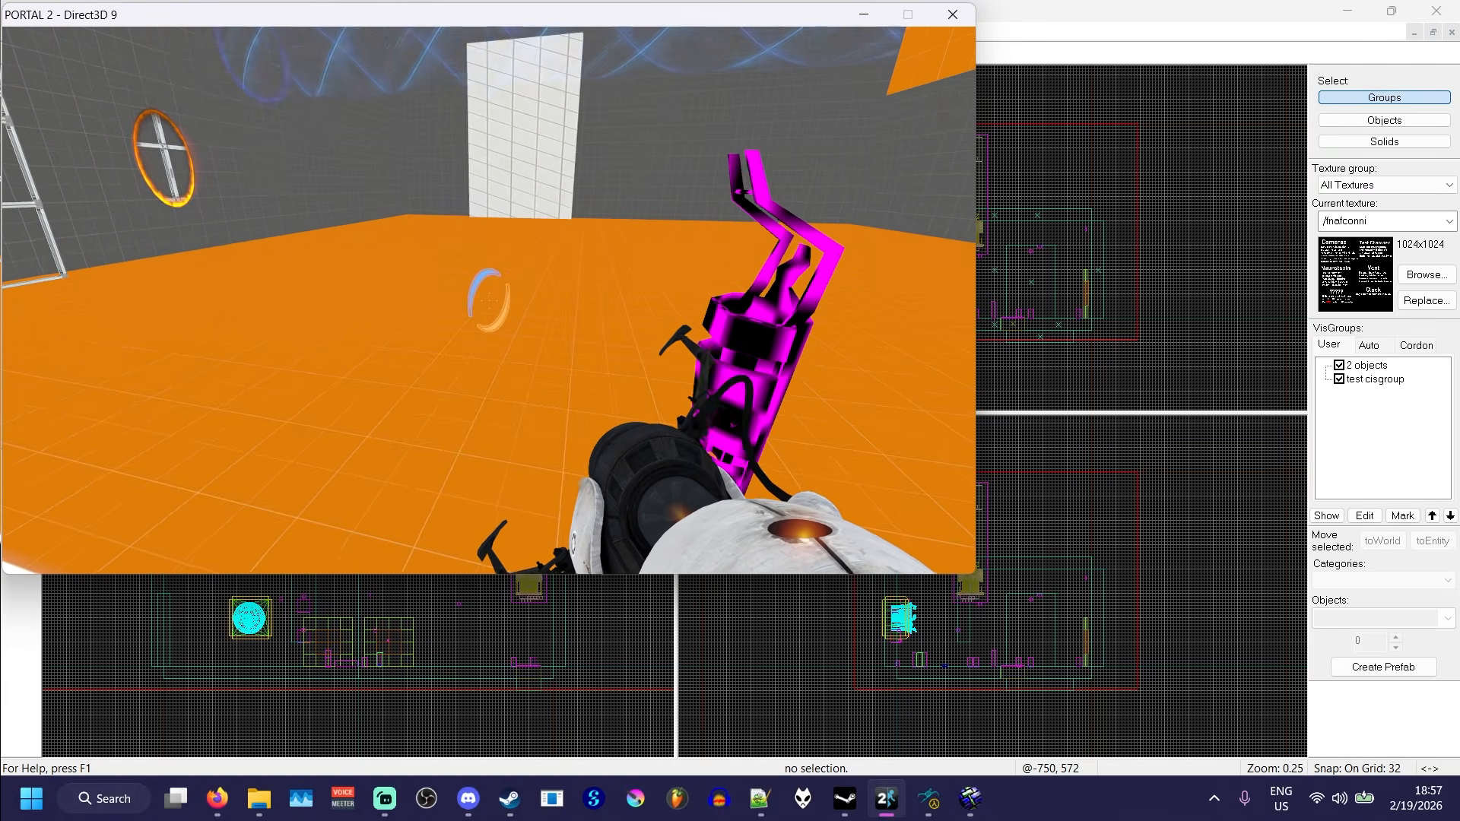
pyautogui.press('d')
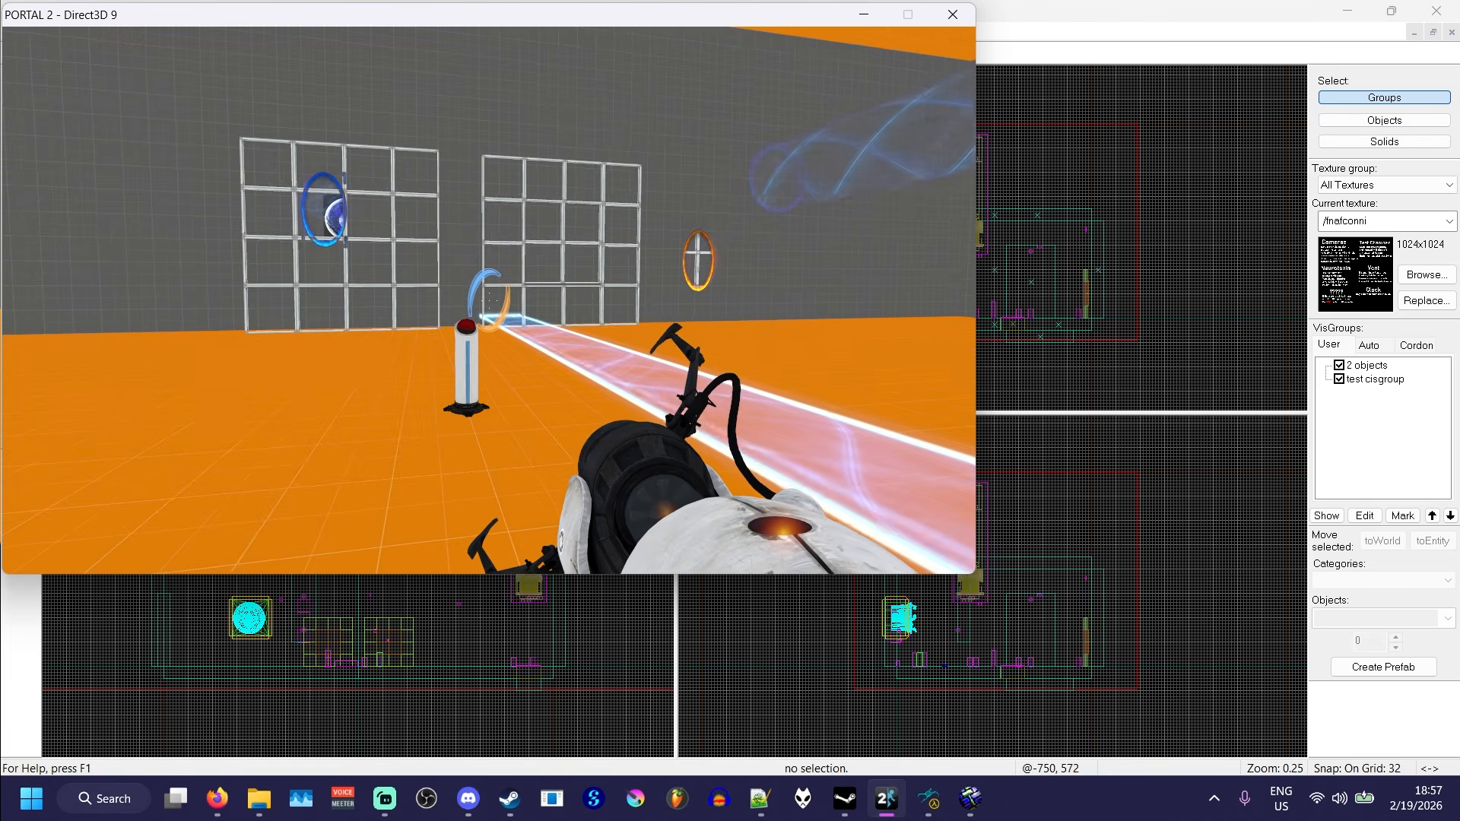
pyautogui.press('w')
pyautogui.press('a')
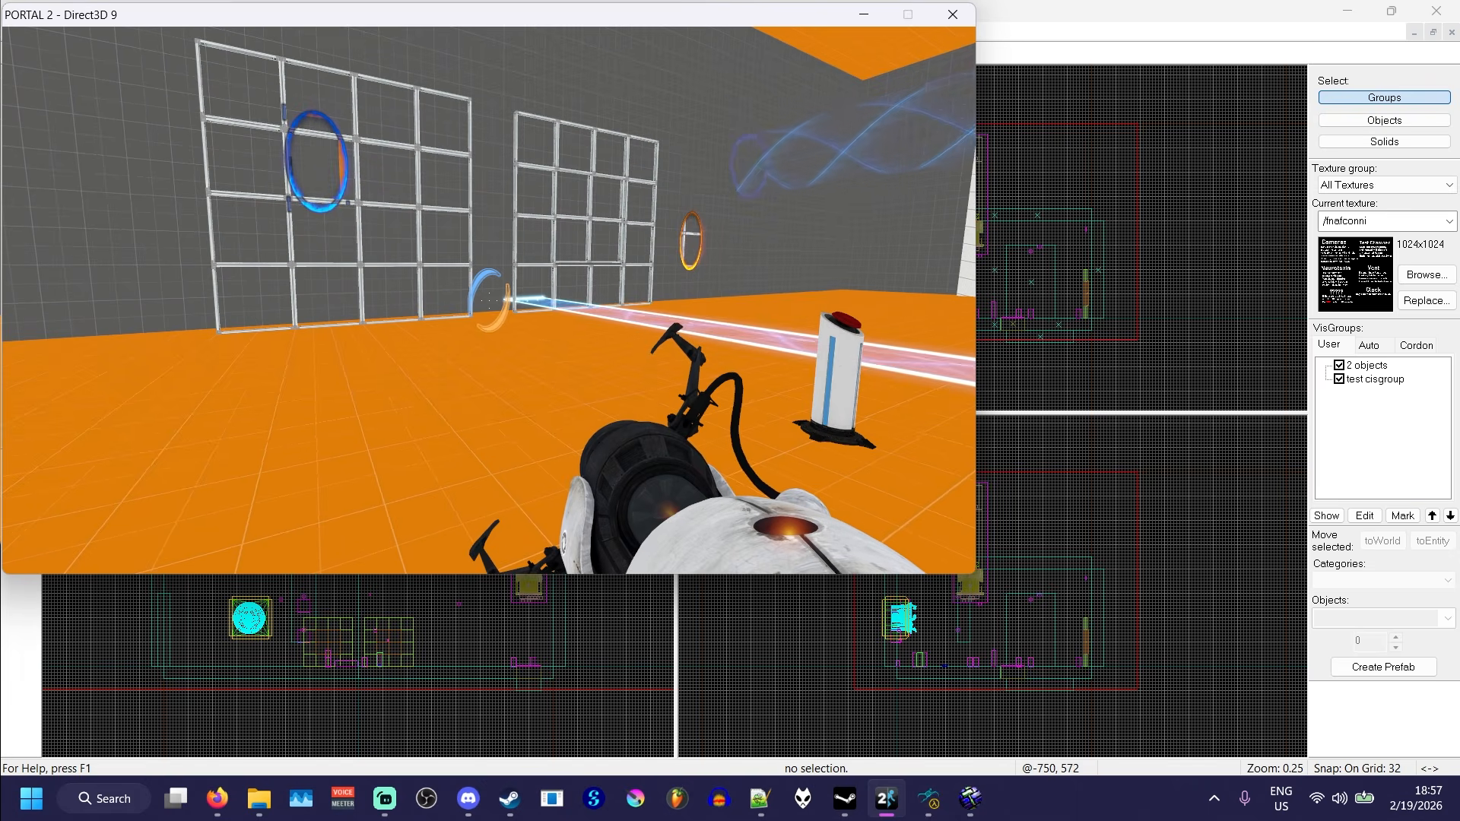
pyautogui.press('w')
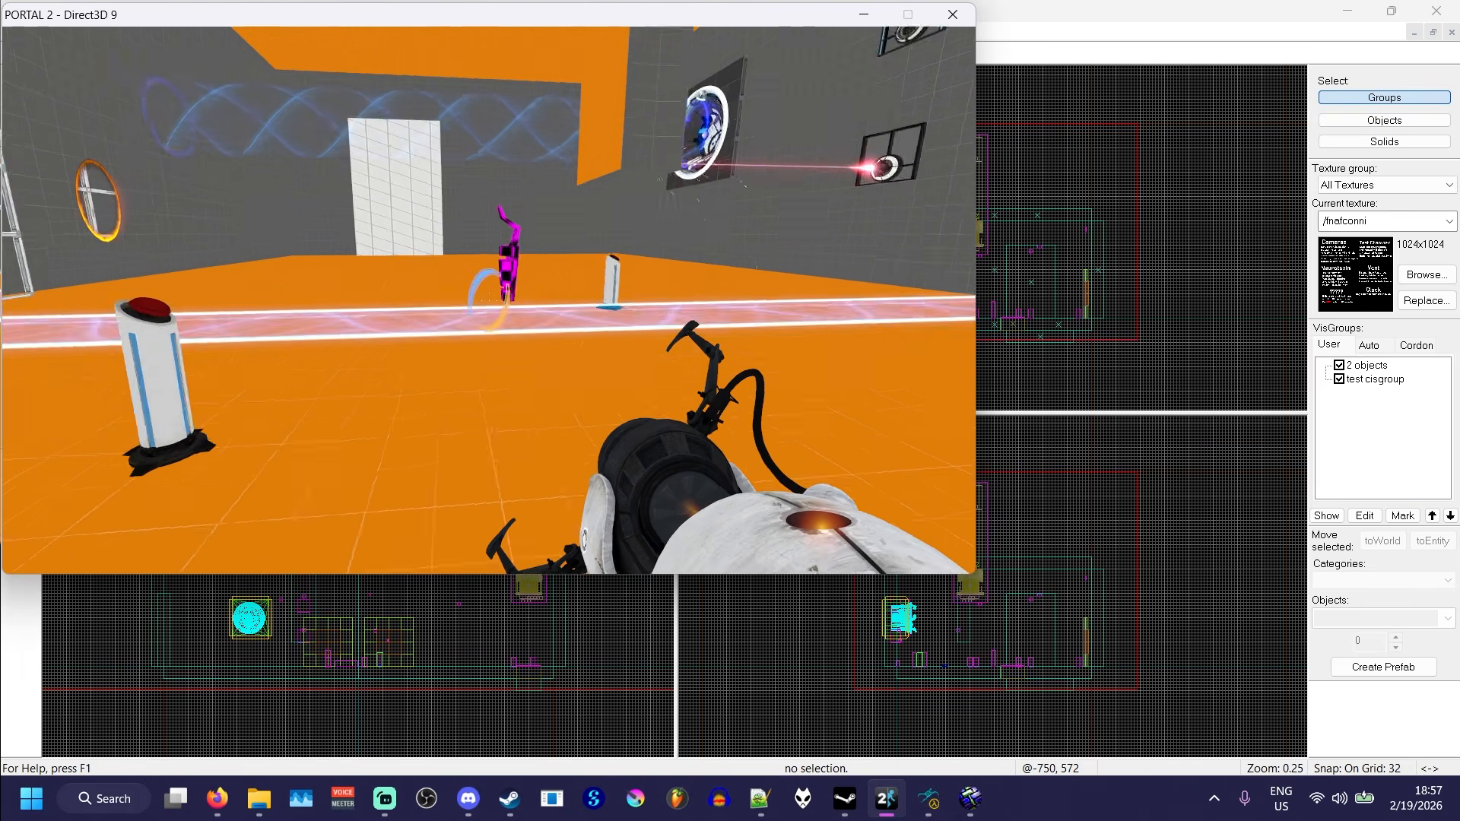
pyautogui.press('d')
pyautogui.press('d')
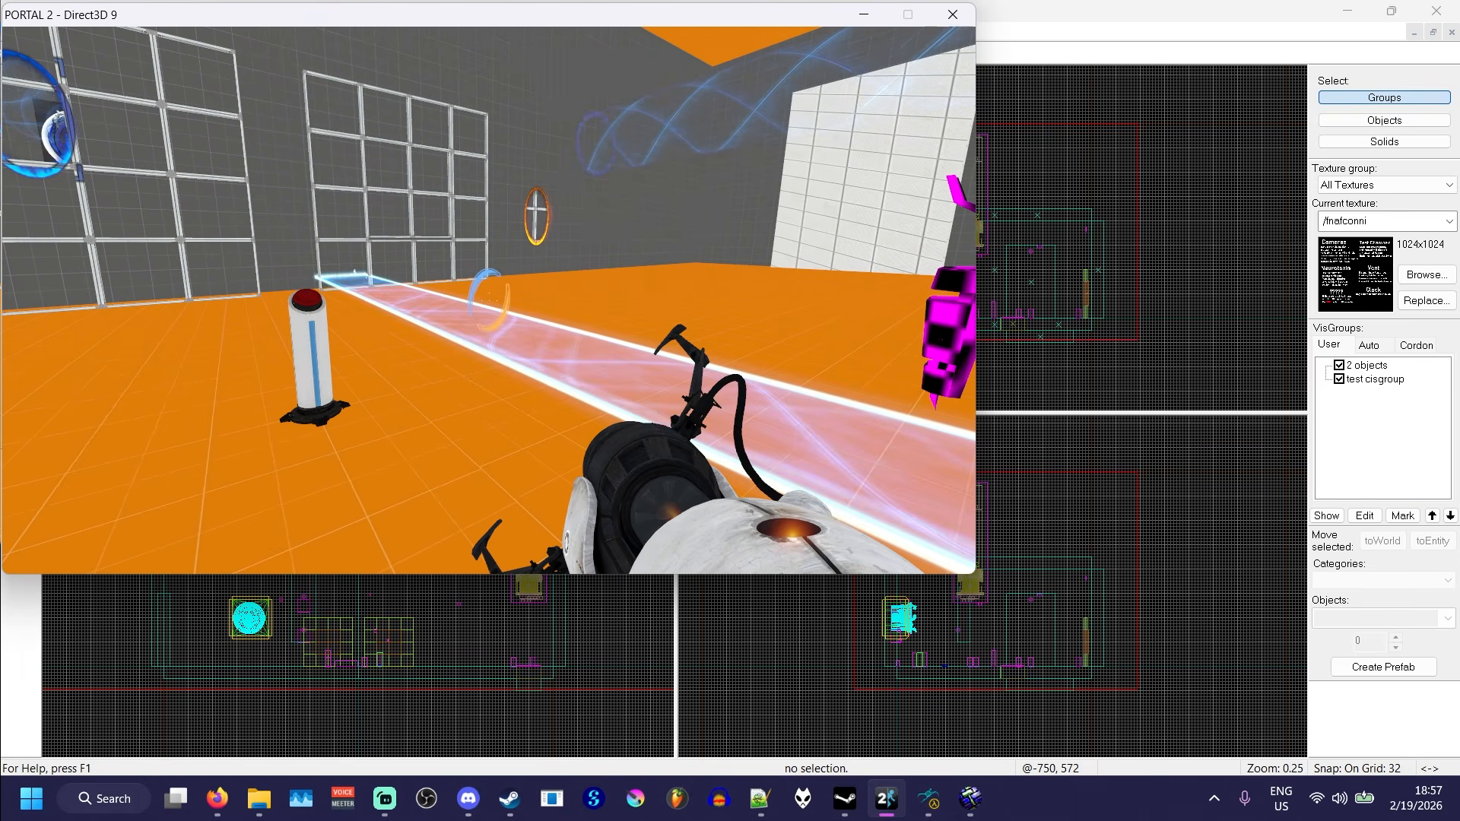